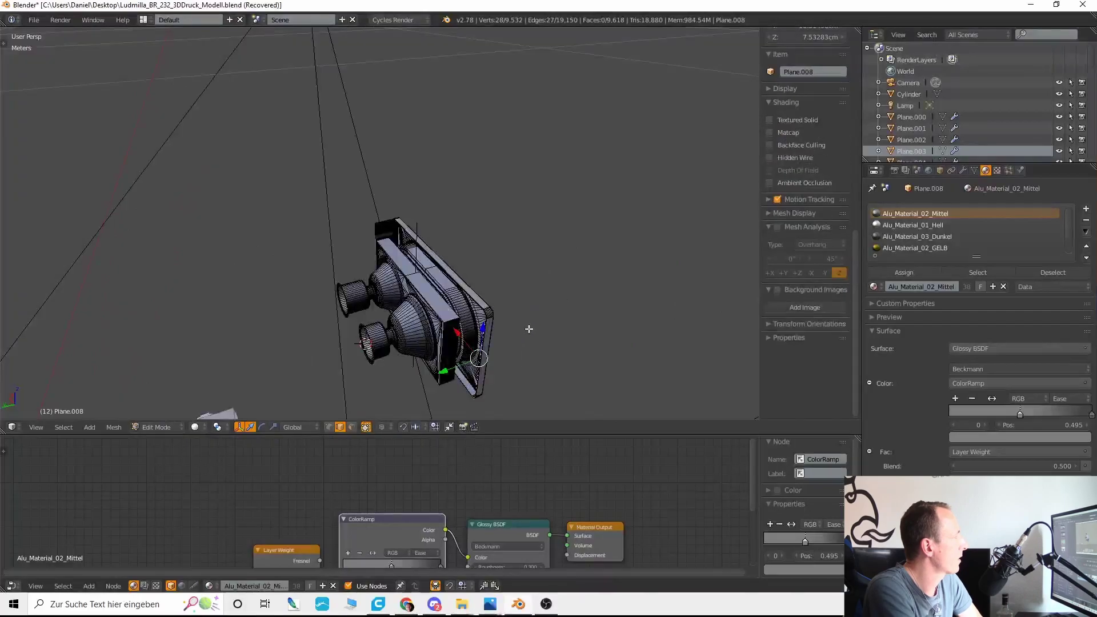
# Step: Extrude the selected edges at the headlight frame's open end side by 0.005 m along the global Y axis
pyautogui.press('g')
pyautogui.write('y')
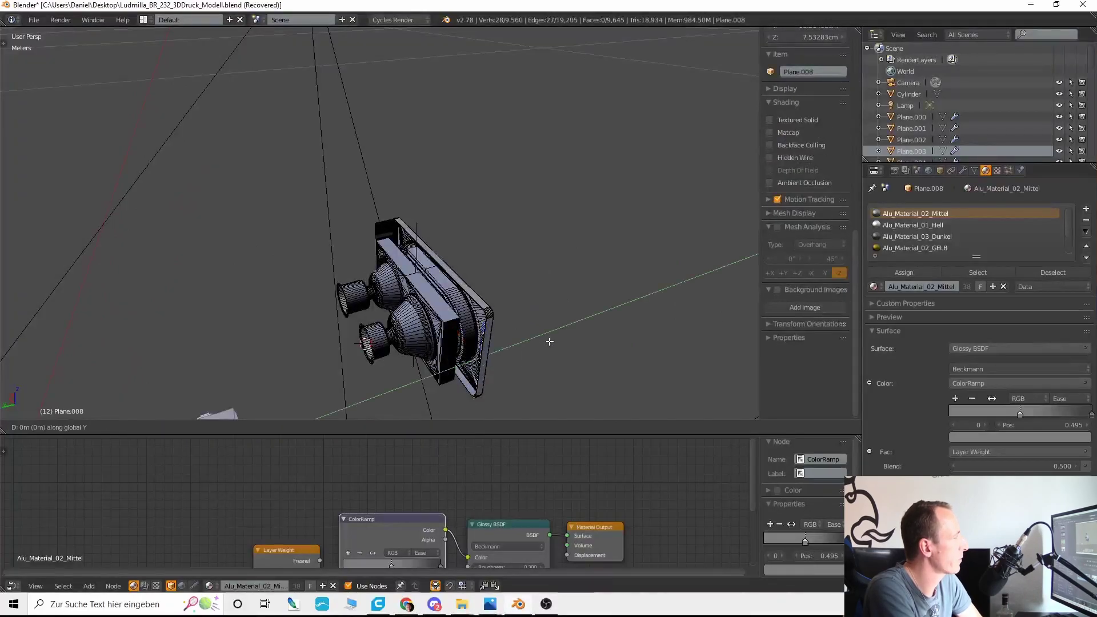
pyautogui.write('0.005')
pyautogui.press('Return')
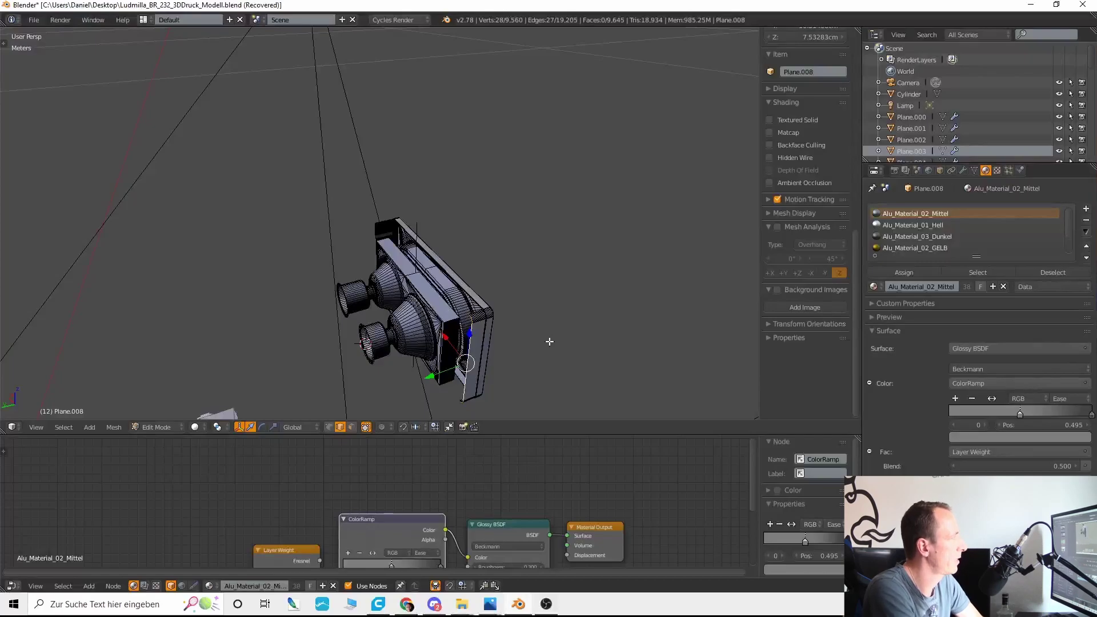
pyautogui.press('g')
pyautogui.press('y')
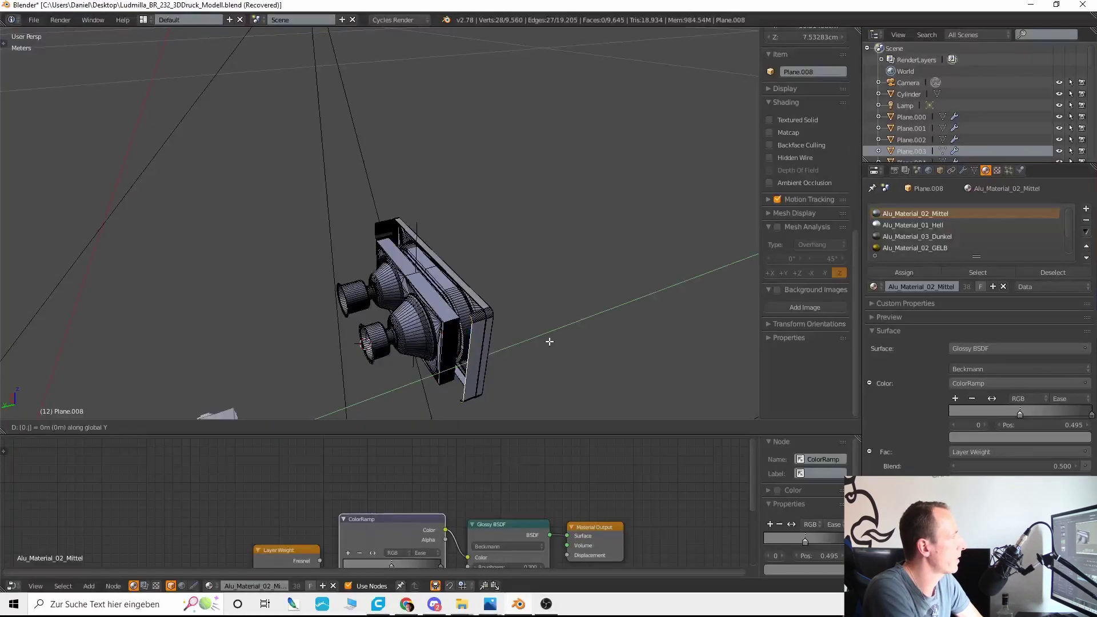
pyautogui.press('Escape')
# Step: Extrude the end side's new edges outward in the negative global X direction to form a flange
pyautogui.press('KP_Decimal')
pyautogui.moveTo(100, 290); pyautogui.dragTo(385, 306, button='middle')
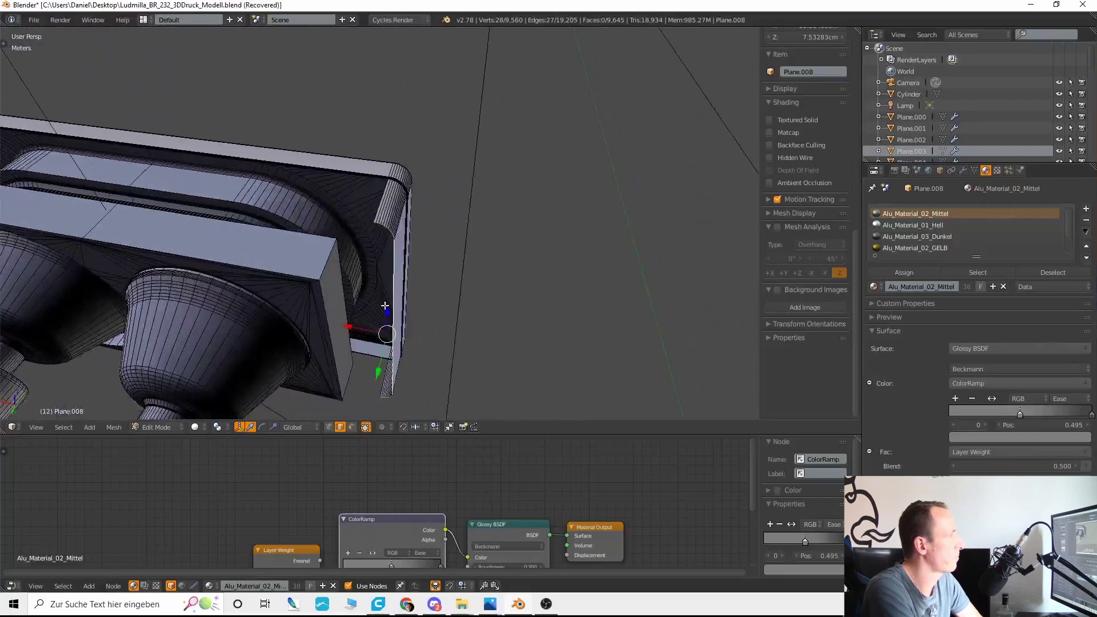
pyautogui.write('gx-0.0')
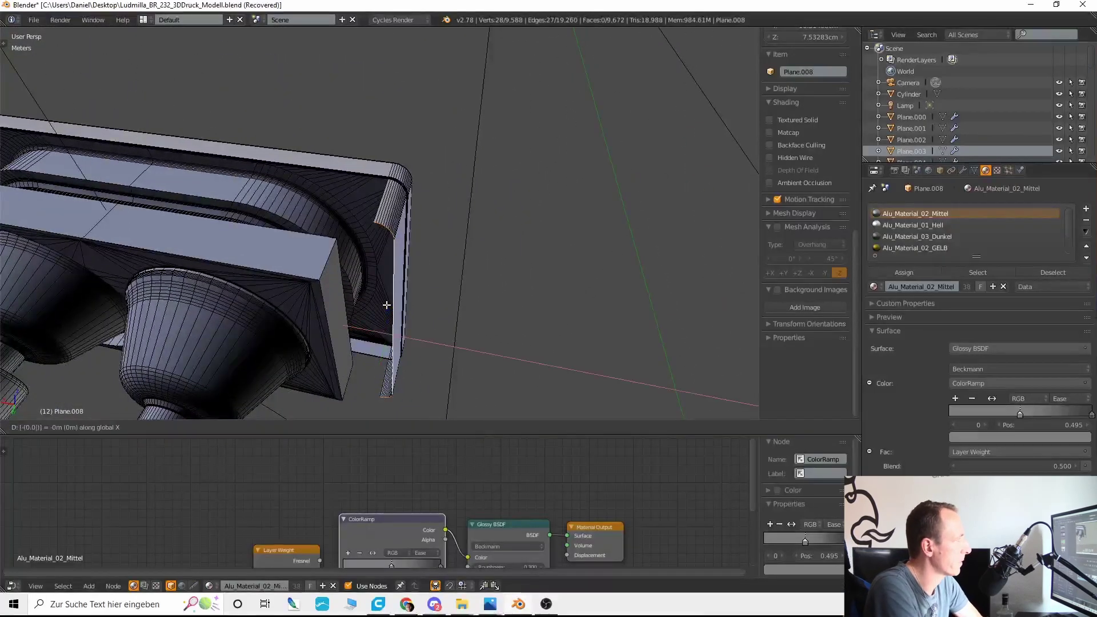
pyautogui.write('05')
pyautogui.press('Return')
pyautogui.press('KP_Decimal')
pyautogui.press('g')
pyautogui.press('x')
pyautogui.press('Escape')
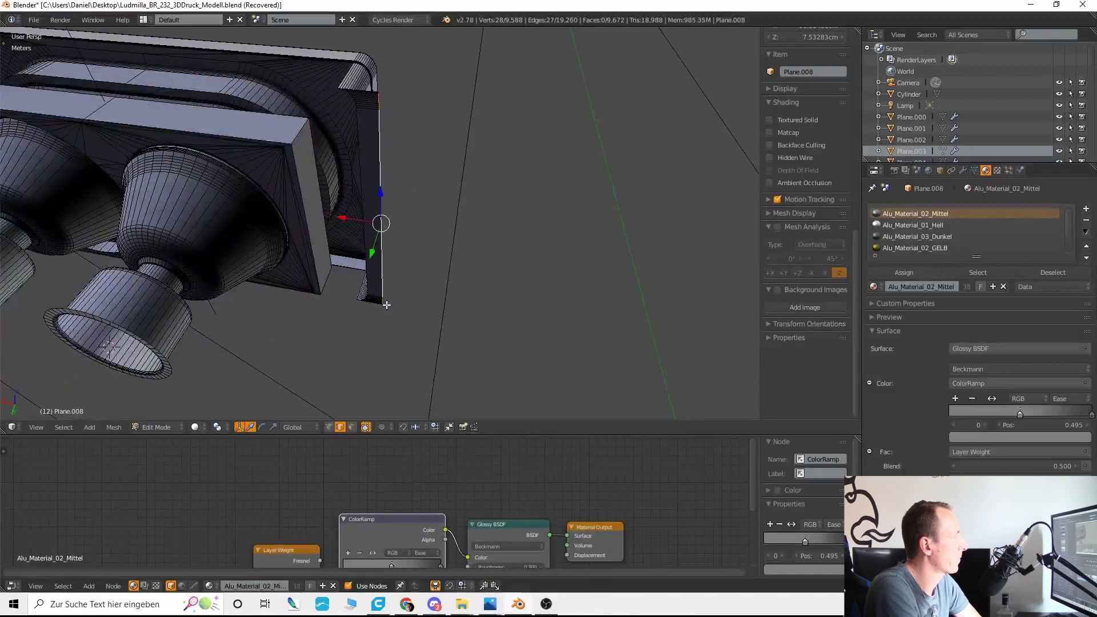
# Step: Select the 14 vertices of the flange's lower rounded corner and merge them into one vertex
pyautogui.moveTo(387, 305)
pyautogui.mouseDown(button='middle')
pyautogui.moveTo(466, 300)
pyautogui.moveTo(417, 320)
pyautogui.mouseUp(button='middle')
pyautogui.click(330, 427)
pyautogui.press('z')
pyautogui.rightClick(386, 296)
pyautogui.press('c')
pyautogui.click(408, 296)
pyautogui.rightClick(408, 296)
pyautogui.scroll(3, 418, 321)
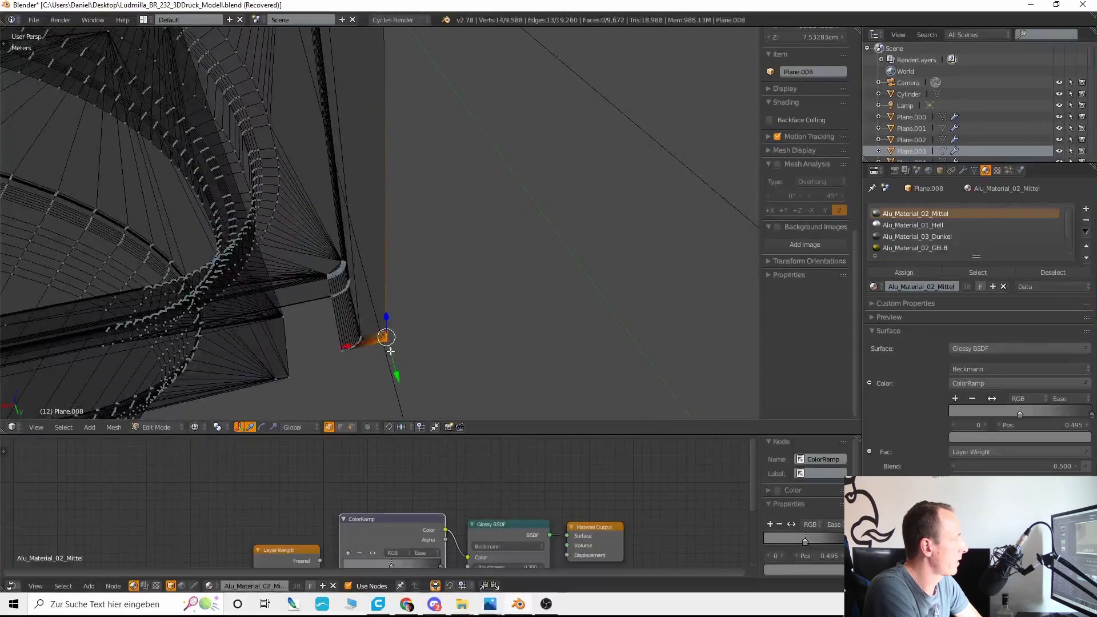
pyautogui.press('KP_Decimal')
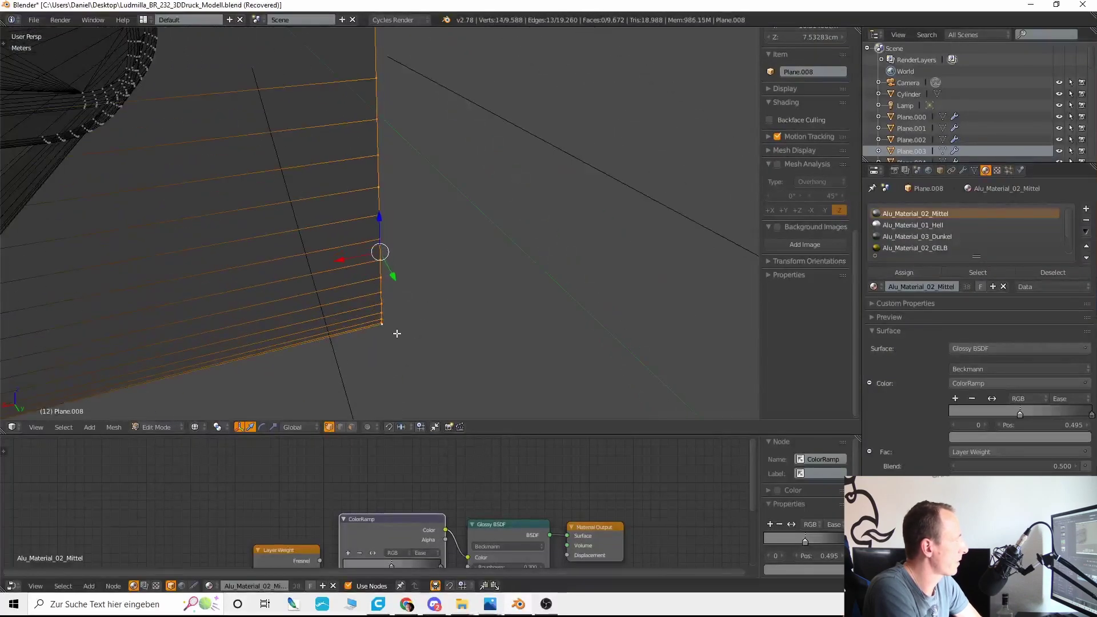
pyautogui.hotkey('alt', 'm')
pyautogui.click(398, 337)
# Step: Select the 14 vertices of the flange's upper rounded corner and merge them into one vertex
pyautogui.moveTo(411, 342); pyautogui.dragTo(416, 216, button='middle')
pyautogui.hotkey('ctrl', 'z')
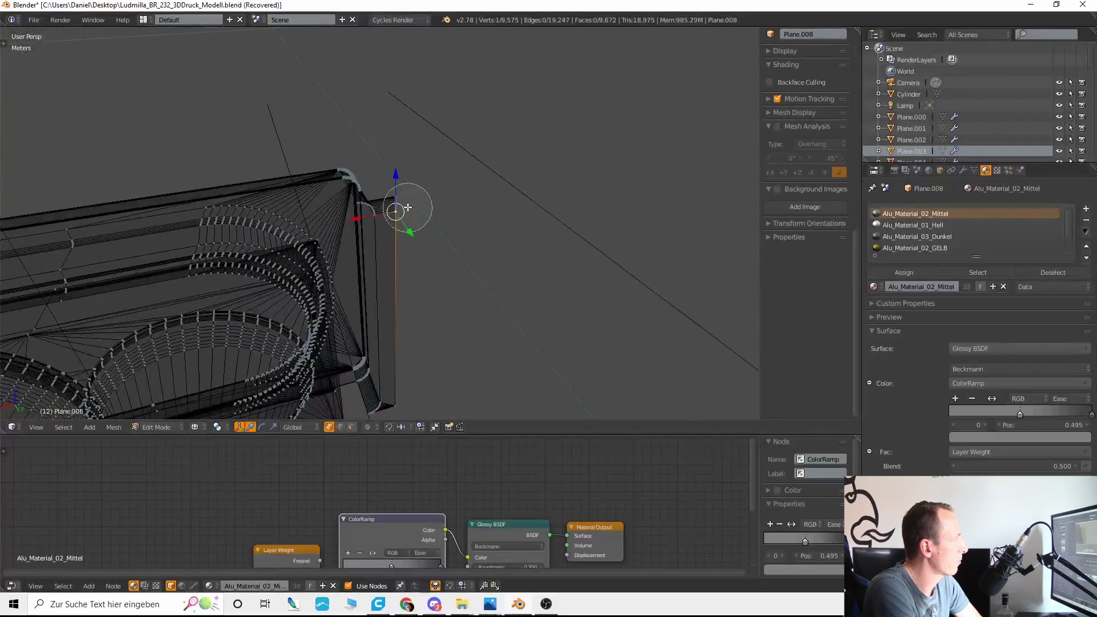
pyautogui.press('KP_Decimal')
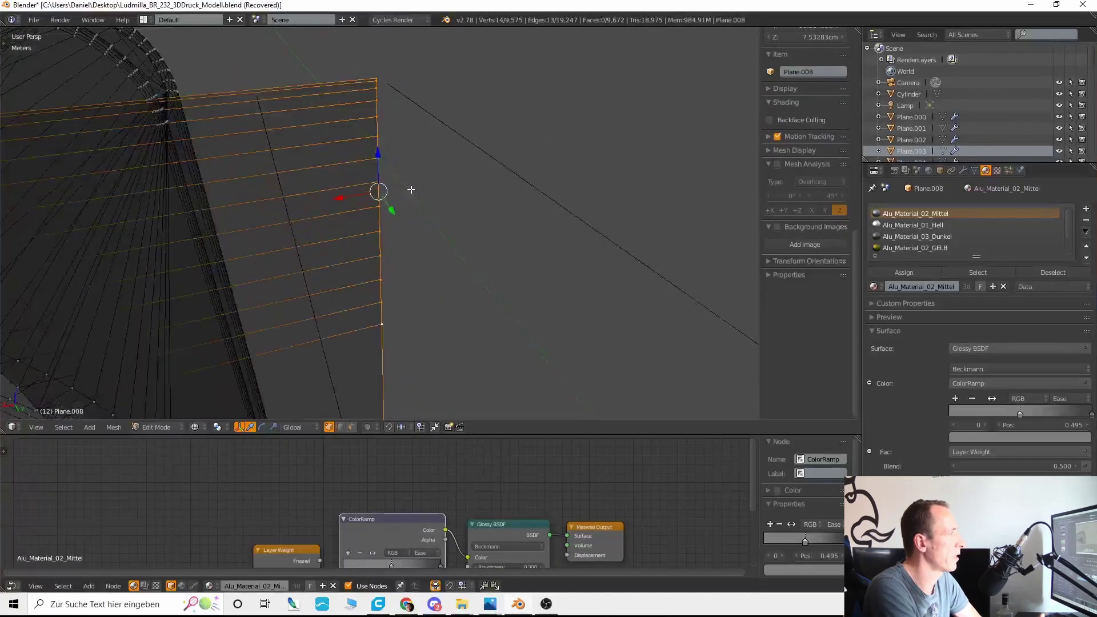
pyautogui.hotkey('alt', 'm')
pyautogui.click(377, 95)
pyautogui.moveTo(377, 94)
pyautogui.mouseDown(button='middle')
pyautogui.moveTo(404, 117)
pyautogui.moveTo(417, 181)
pyautogui.mouseUp(button='middle')
# Step: Select both merged corner vertices of the flange and move them 0.001 m along the global X axis
pyautogui.press('z')
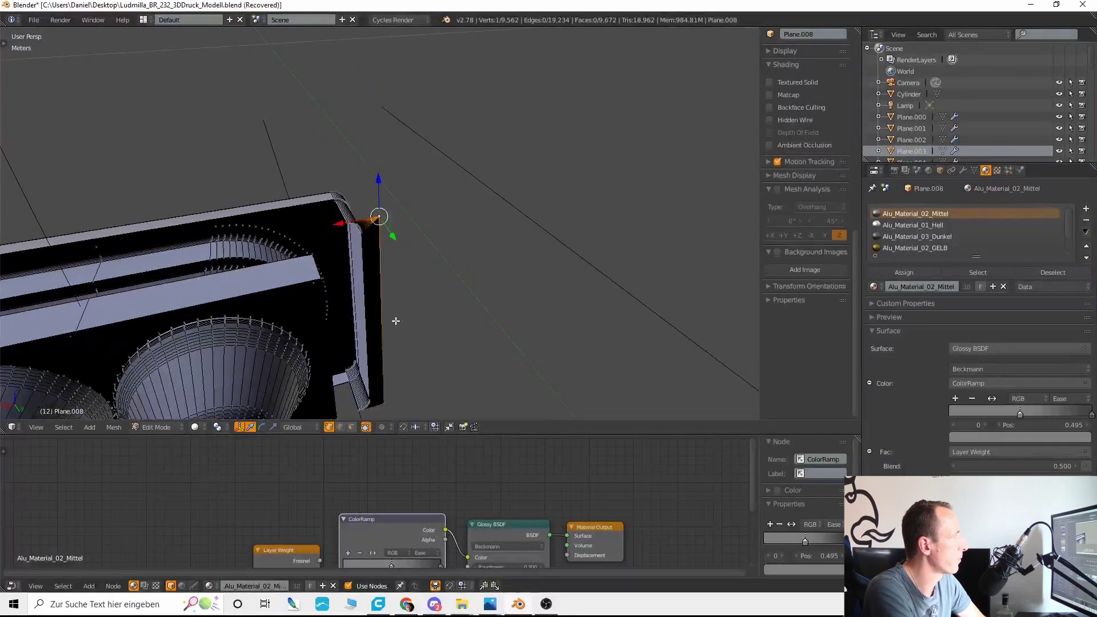
pyautogui.keyDown('shift'); pyautogui.rightClick(392, 408); pyautogui.keyUp('shift')
pyautogui.write('gx')
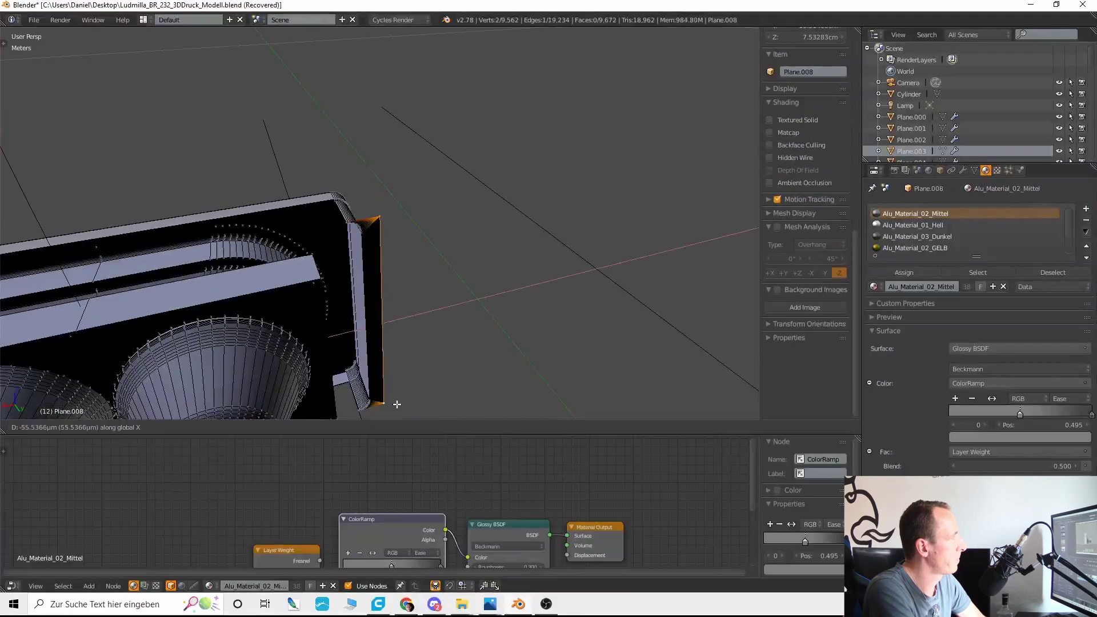
pyautogui.write('0.001')
pyautogui.press('Return')
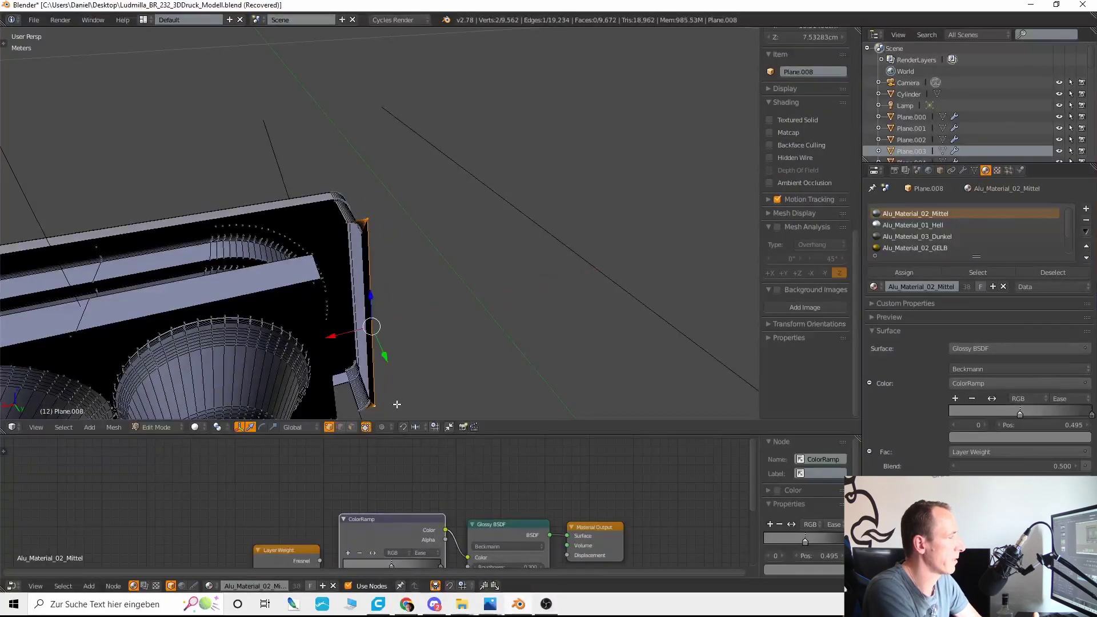
# Step: In a front wireframe view, nudge the two corner vertices along X to align with the frame's outer side edge
pyautogui.press('KP_1')
pyautogui.press('z')
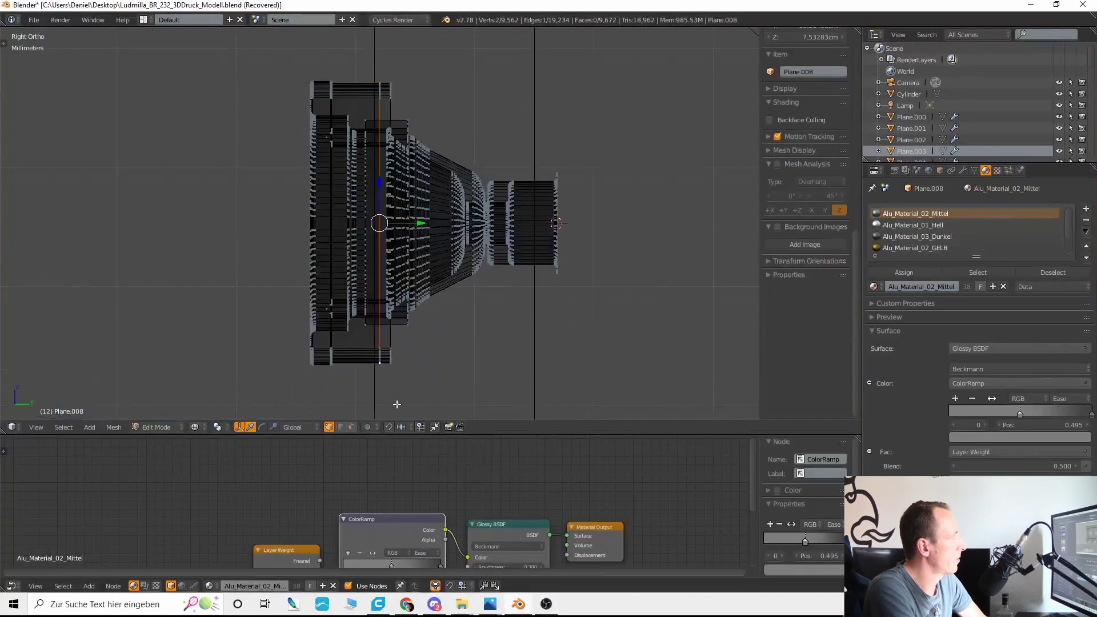
pyautogui.press('KP_Decimal')
pyautogui.write('gx')
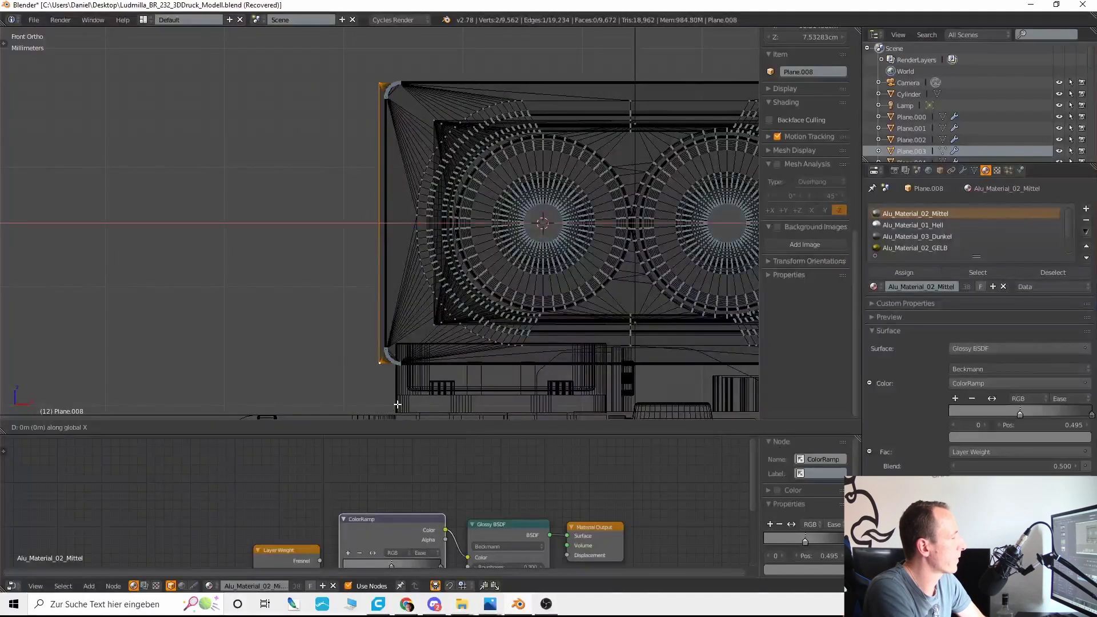
pyautogui.write('0.00005')
pyautogui.press('Return')
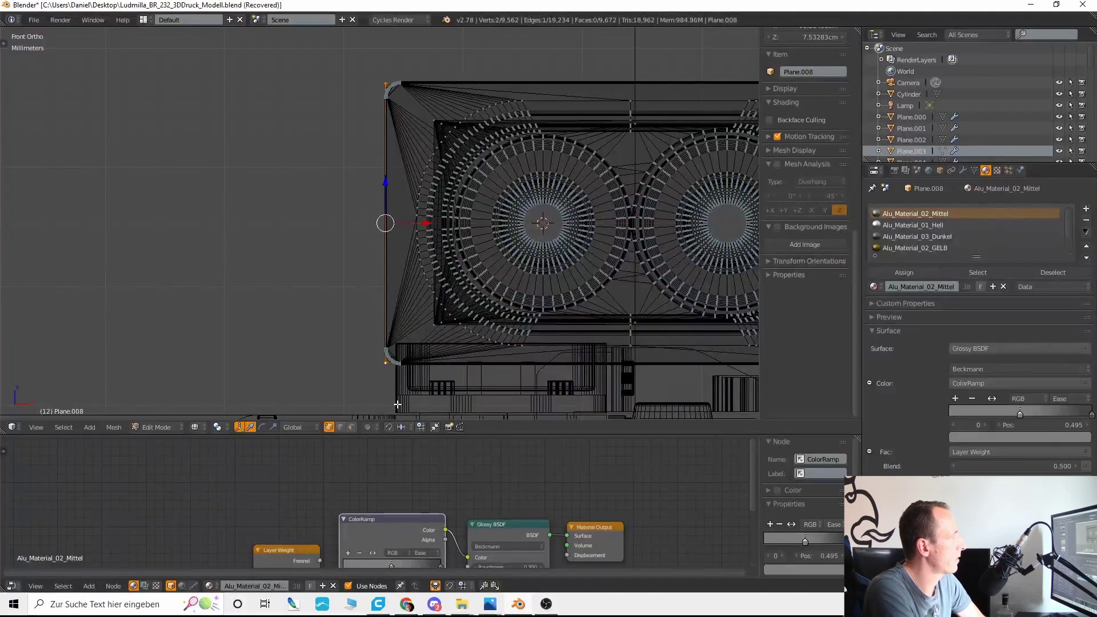
# Step: Move the two corner vertices back outward by 1 mm in the negative X direction and inspect the flange
pyautogui.write('gx-0.0001')
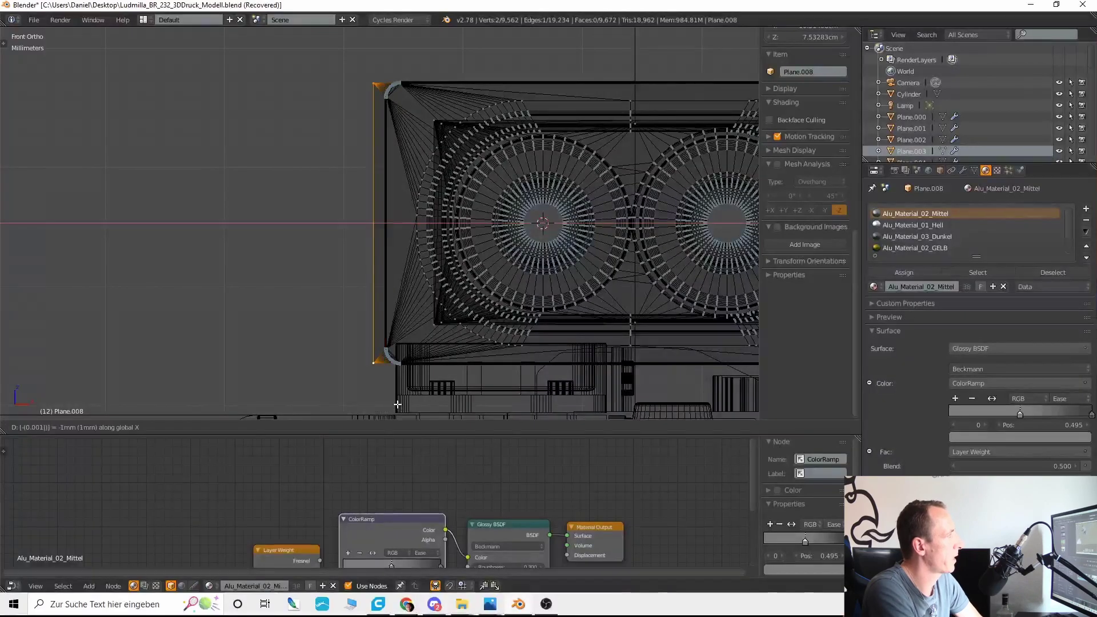
pyautogui.press('Return')
pyautogui.press('KP_Decimal')
pyautogui.press('KP_5')
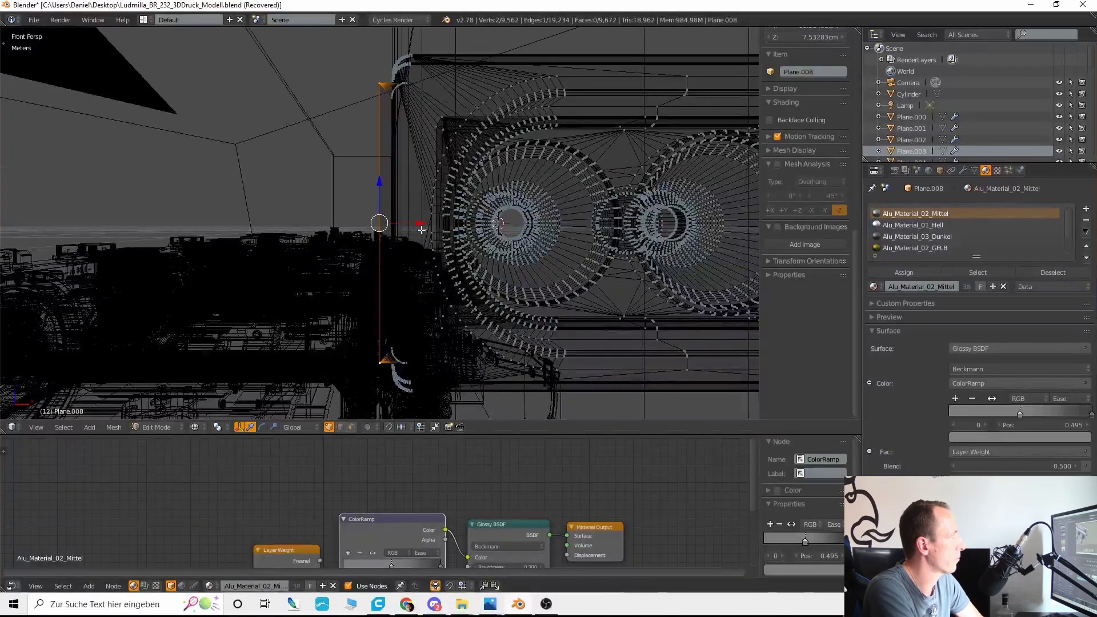
pyautogui.press('z')
pyautogui.moveTo(422, 231)
pyautogui.mouseDown(button='middle')
pyautogui.moveTo(470, 207)
pyautogui.moveTo(558, 240)
pyautogui.mouseUp(button='middle')
pyautogui.scroll(-4, 473, 203)
pyautogui.scroll(5, 443, 212)
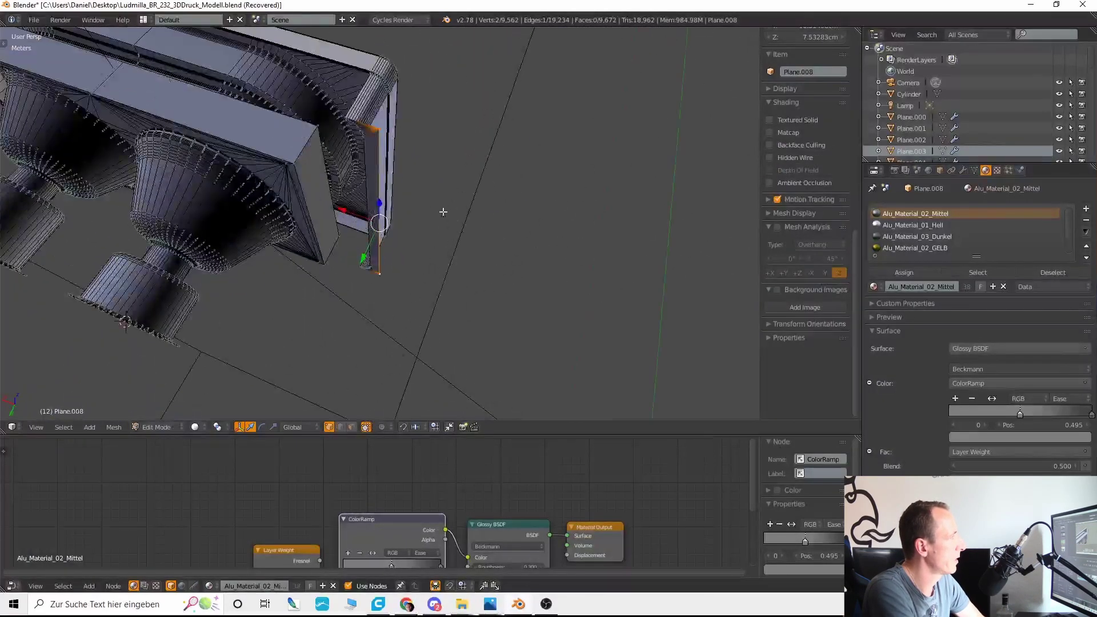
pyautogui.moveTo(443, 212); pyautogui.dragTo(366, 404, button='middle')
# Step: Reduce the rear edge loop selection to the upper long edge and its two end edges, and fill them with a face
pyautogui.click(339, 429)
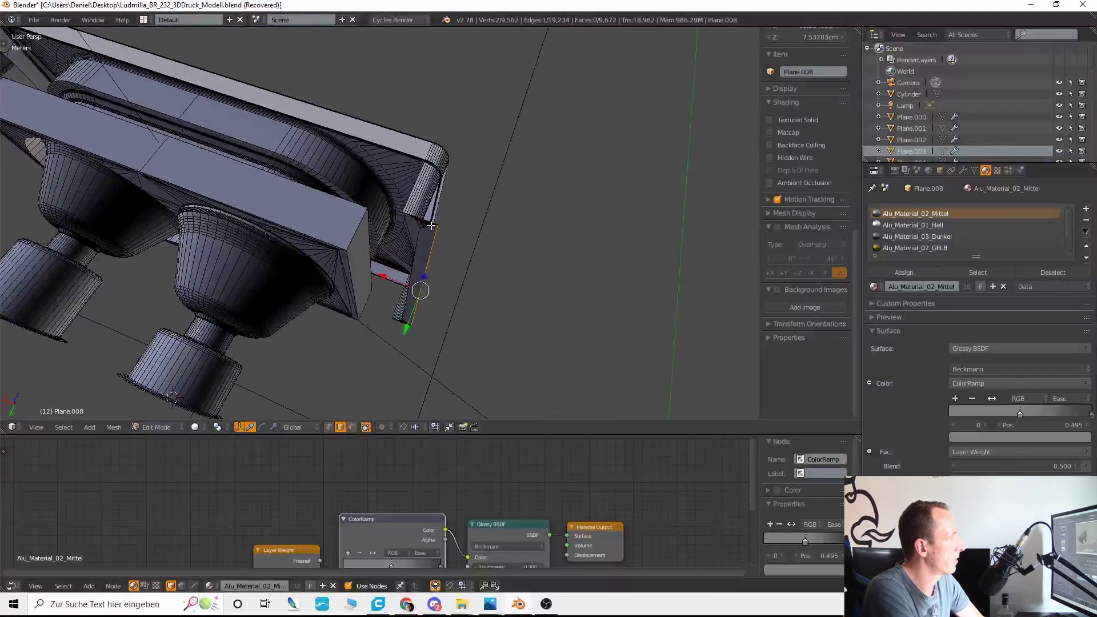
pyautogui.moveTo(431, 226); pyautogui.dragTo(514, 233, button='middle')
pyautogui.keyDown('alt'); pyautogui.click(467, 146); pyautogui.keyUp('alt')
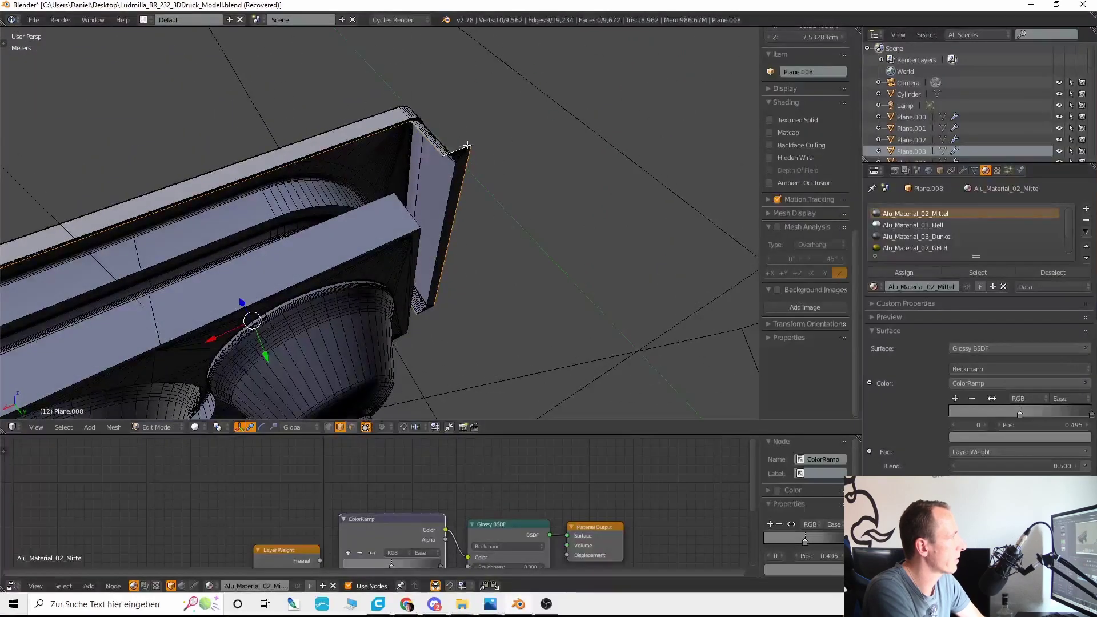
pyautogui.scroll(-3, 467, 146)
pyautogui.press('z')
pyautogui.moveTo(480, 156); pyautogui.dragTo(433, 283, button='middle')
pyautogui.press('c')
pyautogui.middleClick(436, 180)
pyautogui.rightClick(428, 283)
pyautogui.keyDown('shift'); pyautogui.moveTo(339, 307); pyautogui.dragTo(377, 288, button='middle'); pyautogui.keyUp('shift')
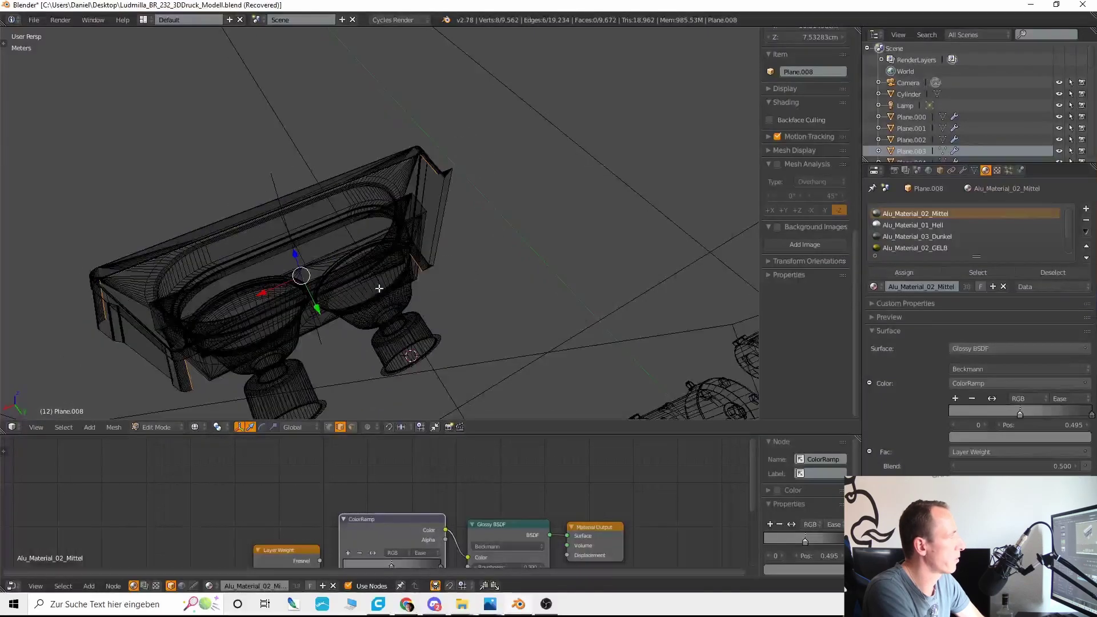
pyautogui.press('c')
pyautogui.middleClick(411, 268)
pyautogui.middleClick(196, 367)
pyautogui.rightClick(195, 379)
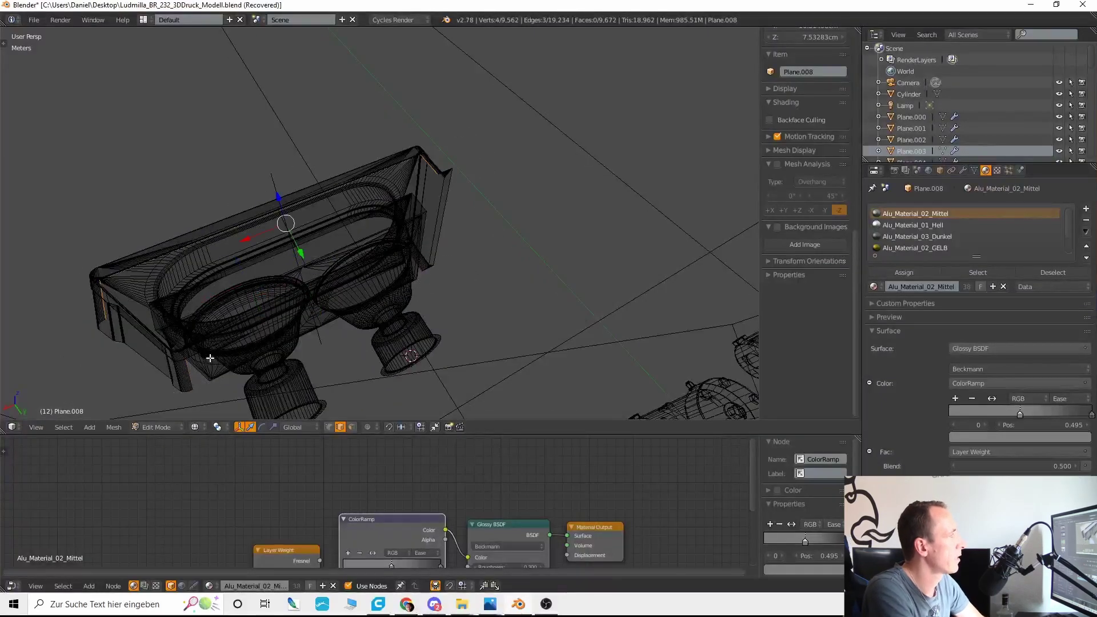
pyautogui.press('f')
# Step: Select the frame's rear boundary edge loop, starting from the lower corner tab
pyautogui.press('z')
pyautogui.keyDown('shift'); pyautogui.moveTo(241, 328); pyautogui.dragTo(297, 278, button='middle'); pyautogui.keyUp('shift')
pyautogui.scroll(4, 298, 277)
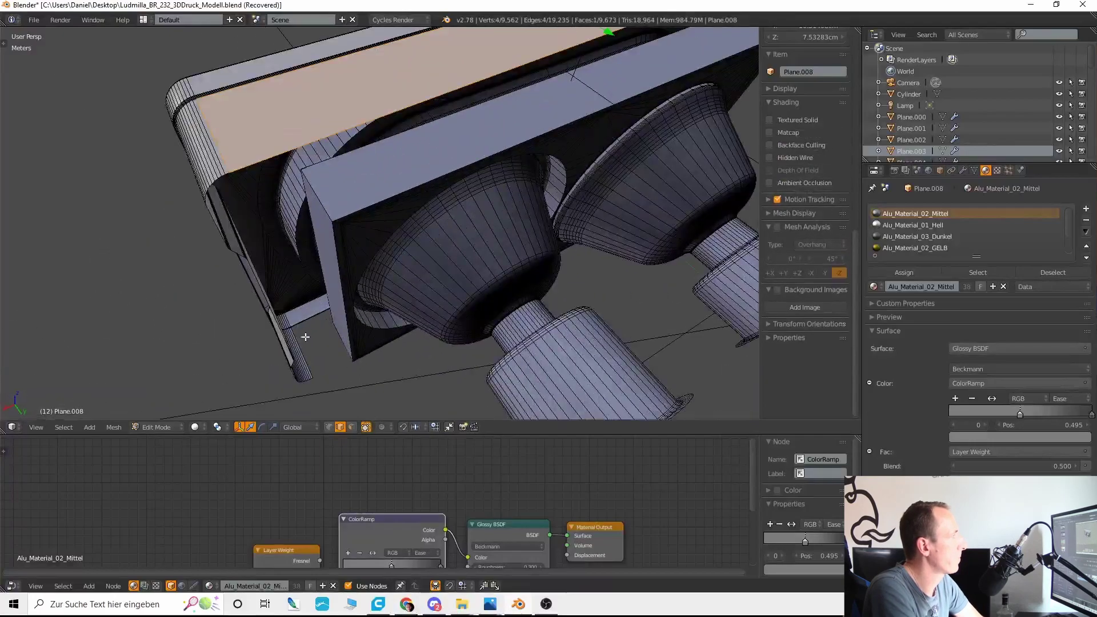
pyautogui.moveTo(299, 351); pyautogui.dragTo(302, 365, button='right')
pyautogui.rightClick(301, 365)
pyautogui.keyDown('alt'); pyautogui.rightClick(297, 362); pyautogui.keyUp('alt')
pyautogui.scroll(-5, 349, 314)
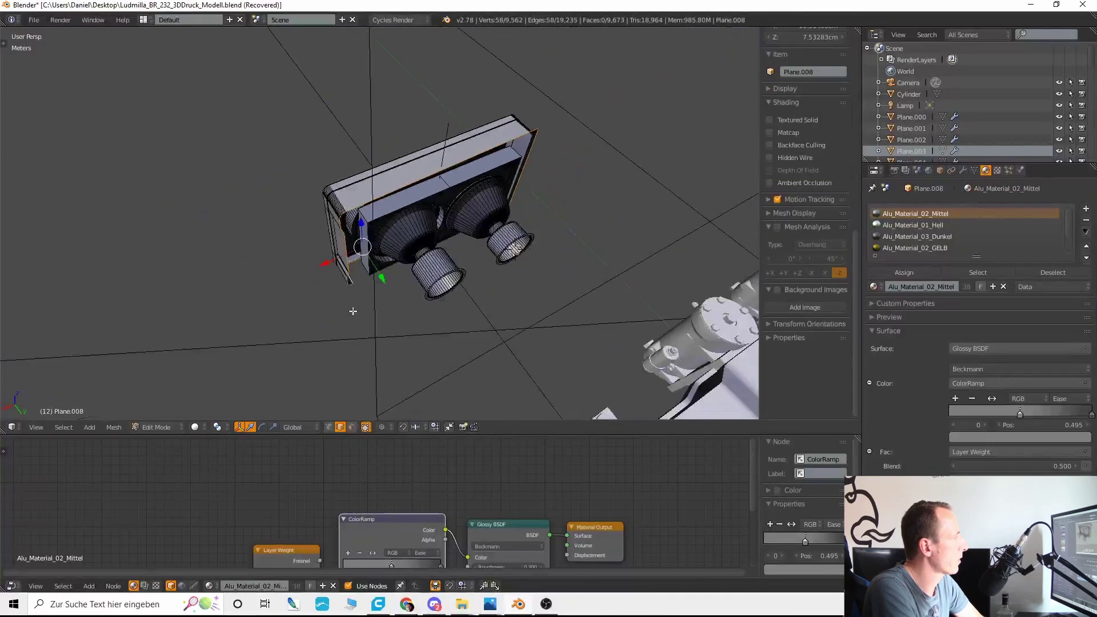
pyautogui.moveTo(352, 311); pyautogui.dragTo(420, 268, button='middle')
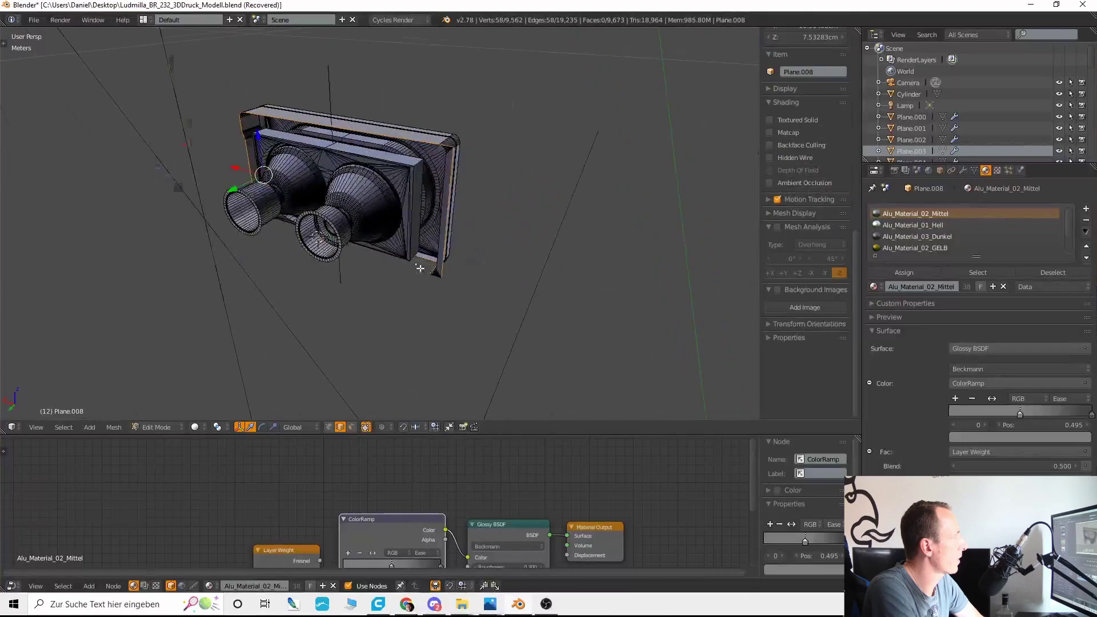
# Step: Deselect the boundary loop's edges on the flange side and along the frame's upper side, keeping the lower ones
pyautogui.scroll(4, 423, 269)
pyautogui.press('z')
pyautogui.moveTo(480, 294); pyautogui.dragTo(537, 323, button='middle')
pyautogui.press('c')
pyautogui.middleClick(541, 331)
pyautogui.scroll(-4, 583, 123)
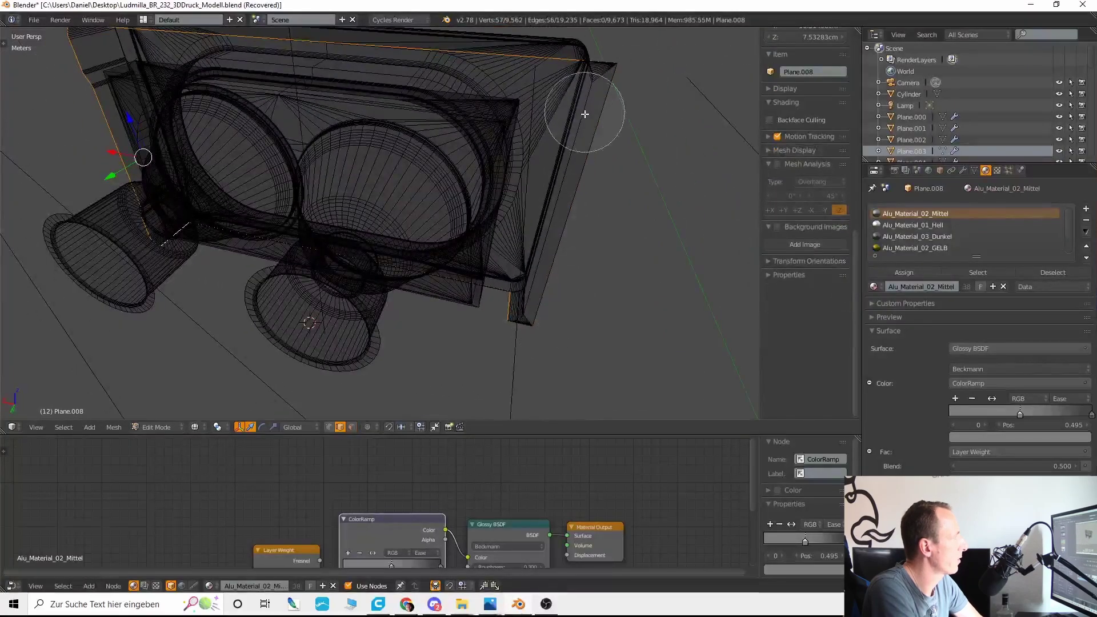
pyautogui.middleClick(602, 82)
pyautogui.rightClick(602, 82)
pyautogui.moveTo(357, 143)
pyautogui.mouseDown(button='middle')
pyautogui.moveTo(417, 149)
pyautogui.moveTo(350, 143)
pyautogui.moveTo(284, 176)
pyautogui.mouseUp(button='middle')
pyautogui.scroll(-5, 372, 143)
pyautogui.press('c')
pyautogui.rightClick(280, 180)
pyautogui.scroll(5, 254, 228)
pyautogui.keyDown('shift'); pyautogui.moveTo(257, 268); pyautogui.dragTo(387, 227, button='middle'); pyautogui.keyUp('shift')
pyautogui.scroll(5, 428, 297)
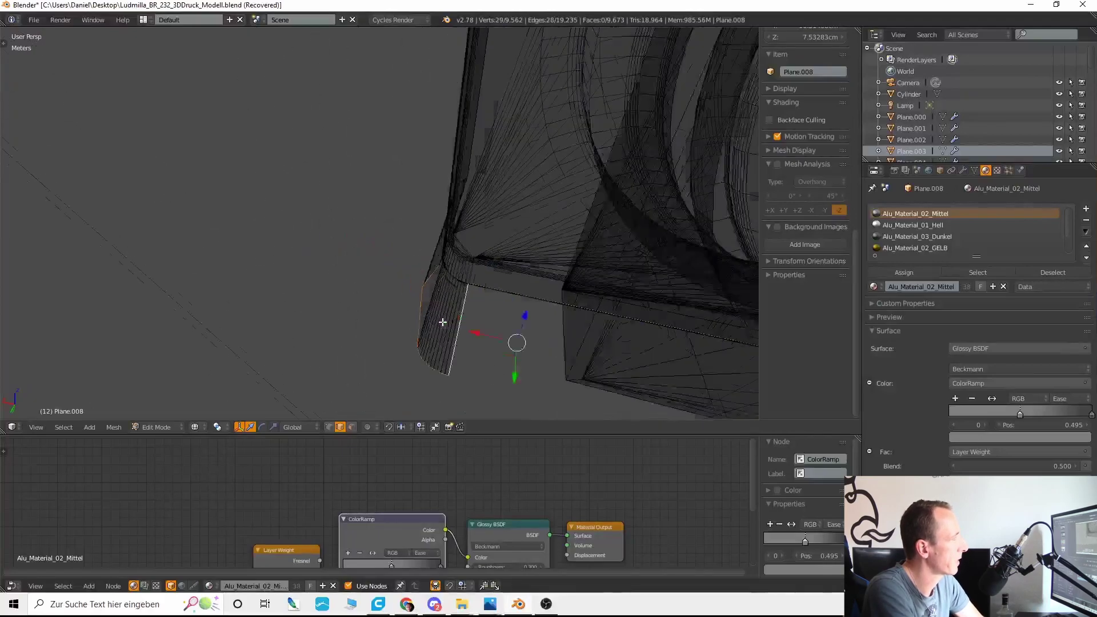
# Step: Deselect the curved lower corner edges and fill a face between the remaining lower long edge and its two end edges
pyautogui.scroll(2, 442, 322)
pyautogui.press('c')
pyautogui.moveTo(417, 396)
pyautogui.mouseDown(button='middle')
pyautogui.moveTo(380, 326)
pyautogui.moveTo(347, 154)
pyautogui.mouseUp(button='middle')
pyautogui.rightClick(420, 405)
pyautogui.scroll(-4, 411, 392)
pyautogui.press('c')
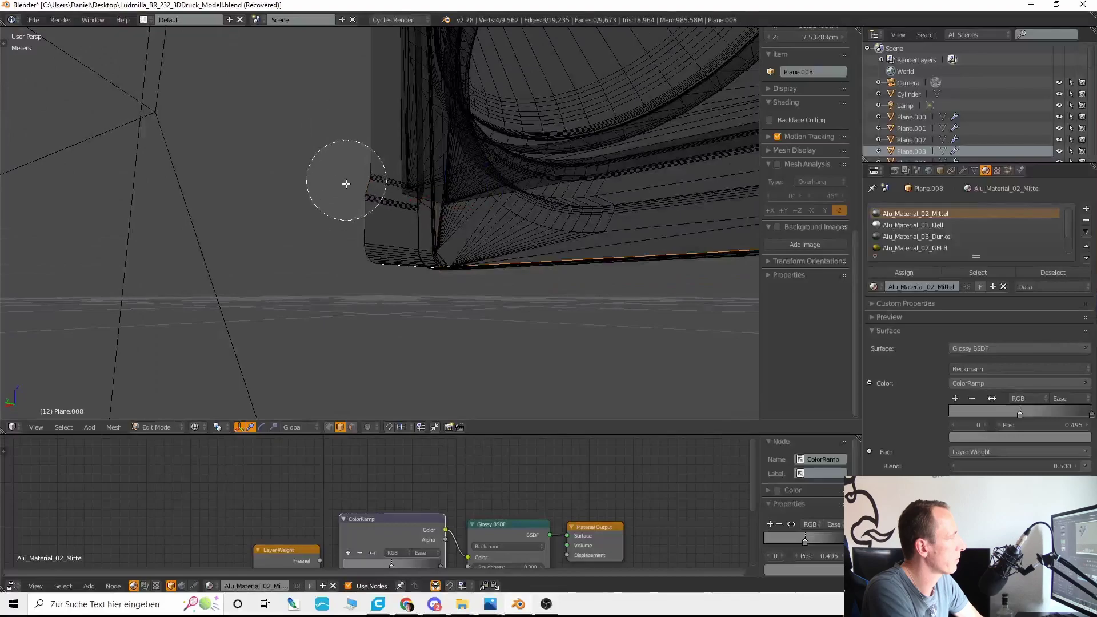
pyautogui.rightClick(347, 183)
pyautogui.scroll(-5, 400, 192)
pyautogui.press('z')
pyautogui.moveTo(469, 309); pyautogui.dragTo(485, 345, button='middle')
pyautogui.press('f')
# Step: Select the whole connected headlight mesh and examine its closed frame from several sides next to the locomotive's bogies
pyautogui.hotkey('ctrl', 'l')
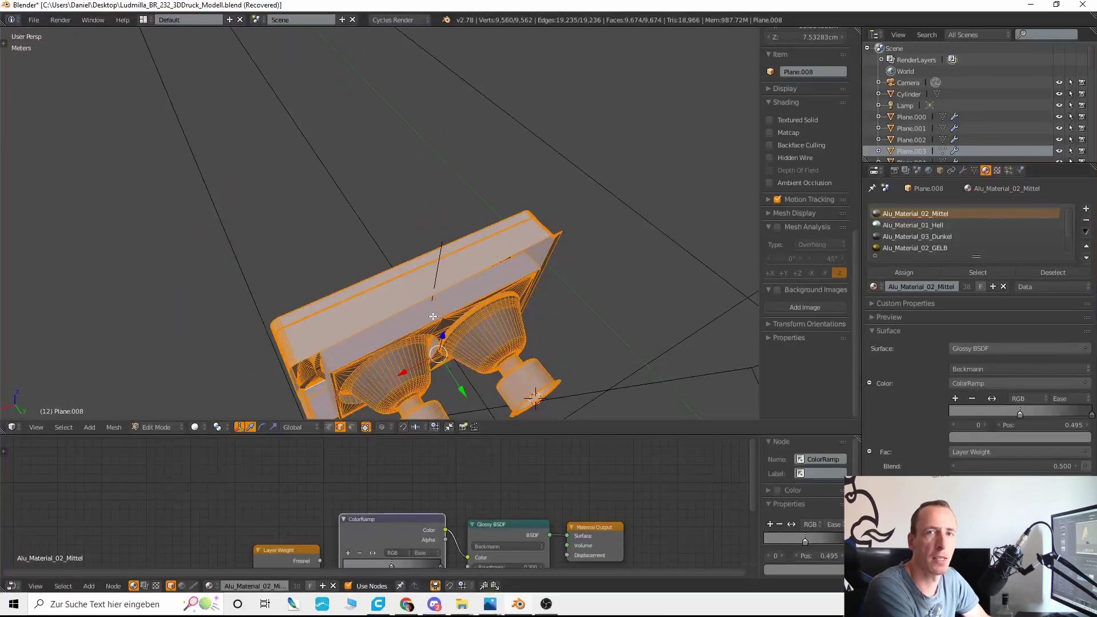
pyautogui.moveTo(434, 316); pyautogui.dragTo(453, 286, button='middle')
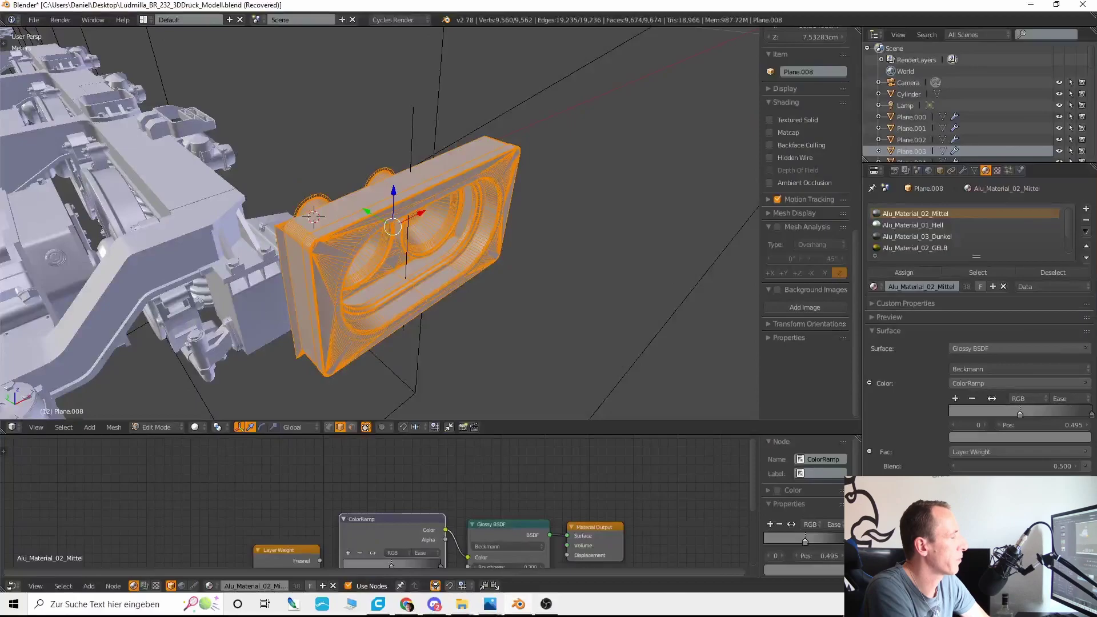
pyautogui.scroll(-2, 402, 311)
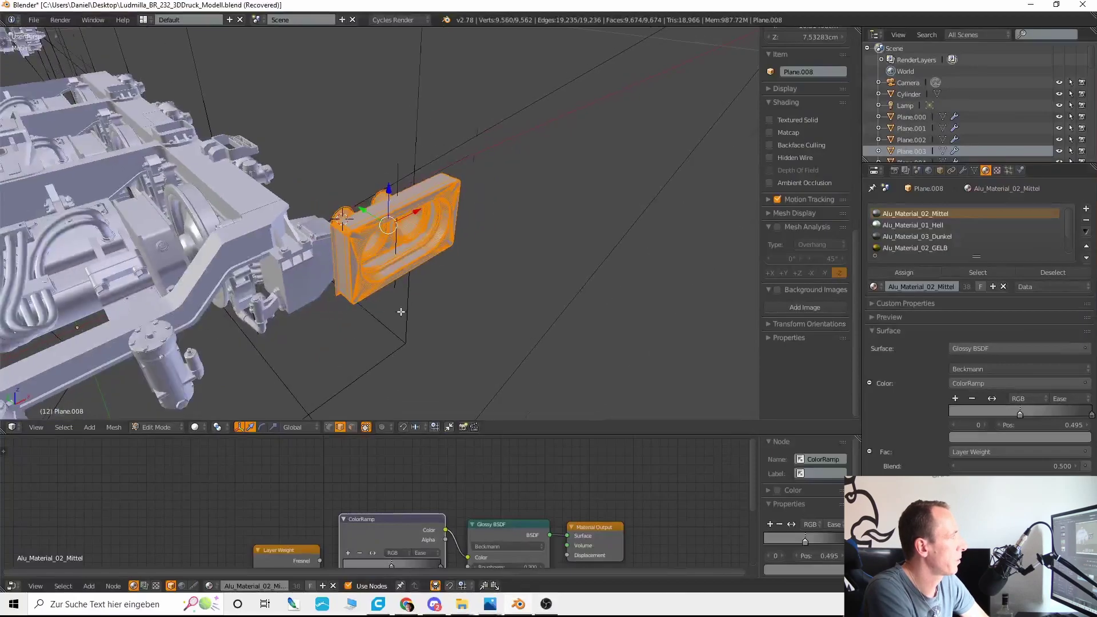
pyautogui.keyDown('shift'); pyautogui.moveTo(402, 311); pyautogui.dragTo(480, 274, button='middle'); pyautogui.keyUp('shift')
pyautogui.scroll(-5, 447, 300)
pyautogui.scroll(5, 480, 274)
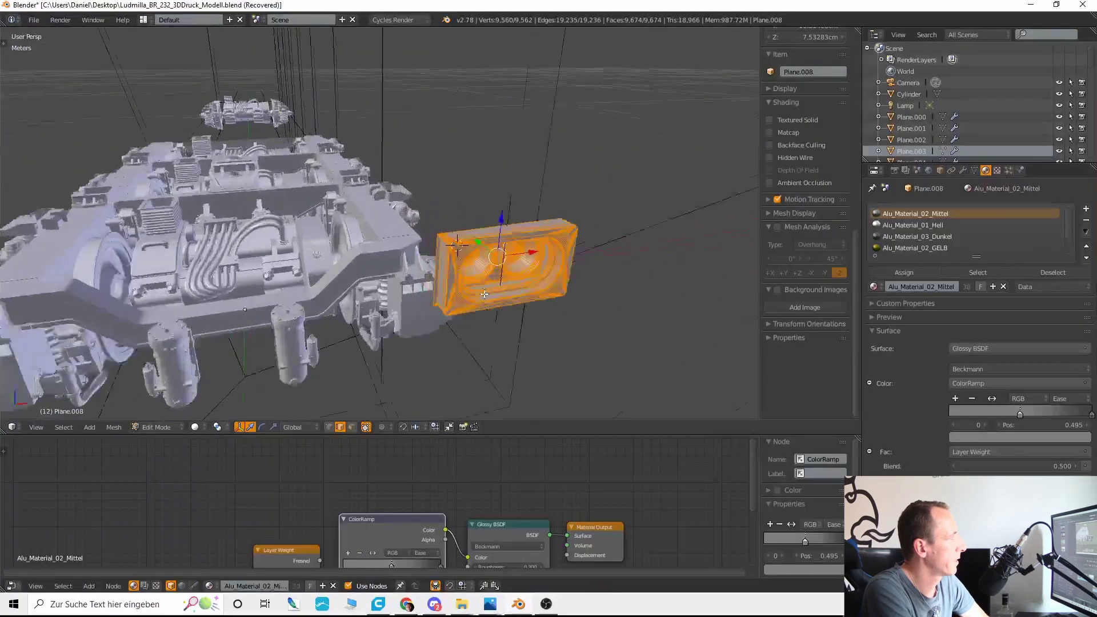
pyautogui.rightClick(447, 286)
pyautogui.moveTo(558, 291); pyautogui.dragTo(533, 301, button='middle')
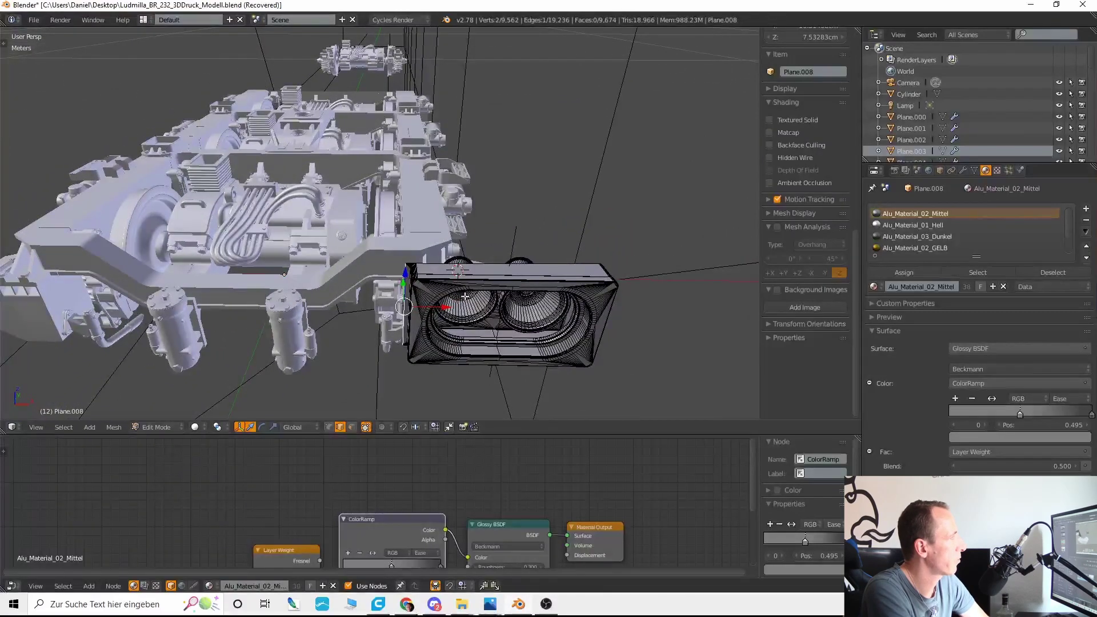
pyautogui.moveTo(465, 296); pyautogui.dragTo(457, 234, button='middle')
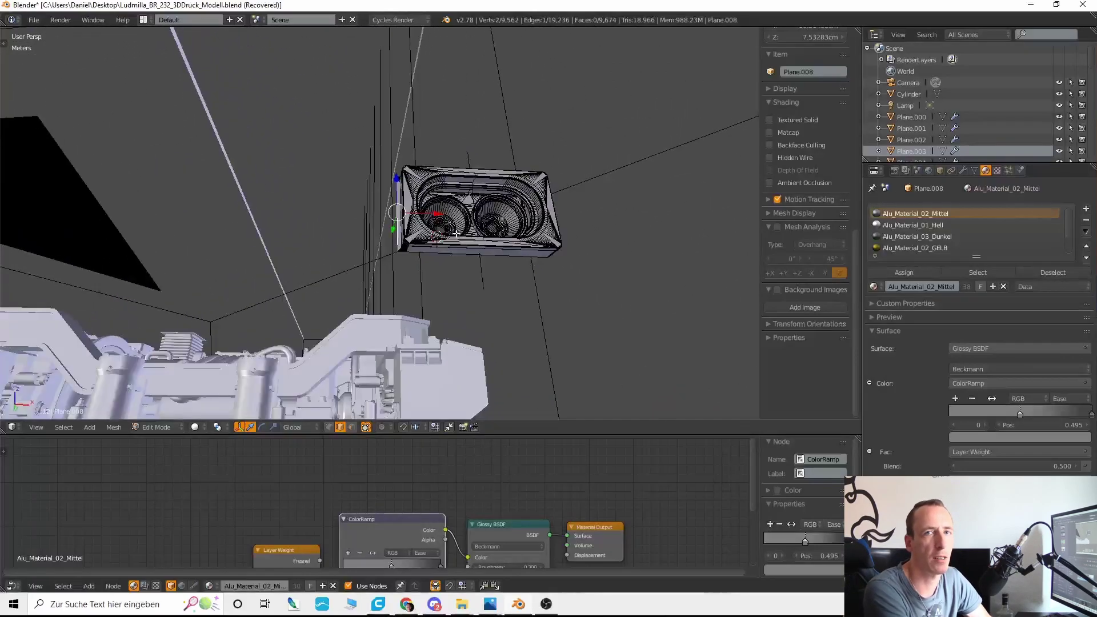
# Step: Extrude the selected side edge of the headlight frame along negative X into a narrow strip
pyautogui.press('g')
pyautogui.press('x')
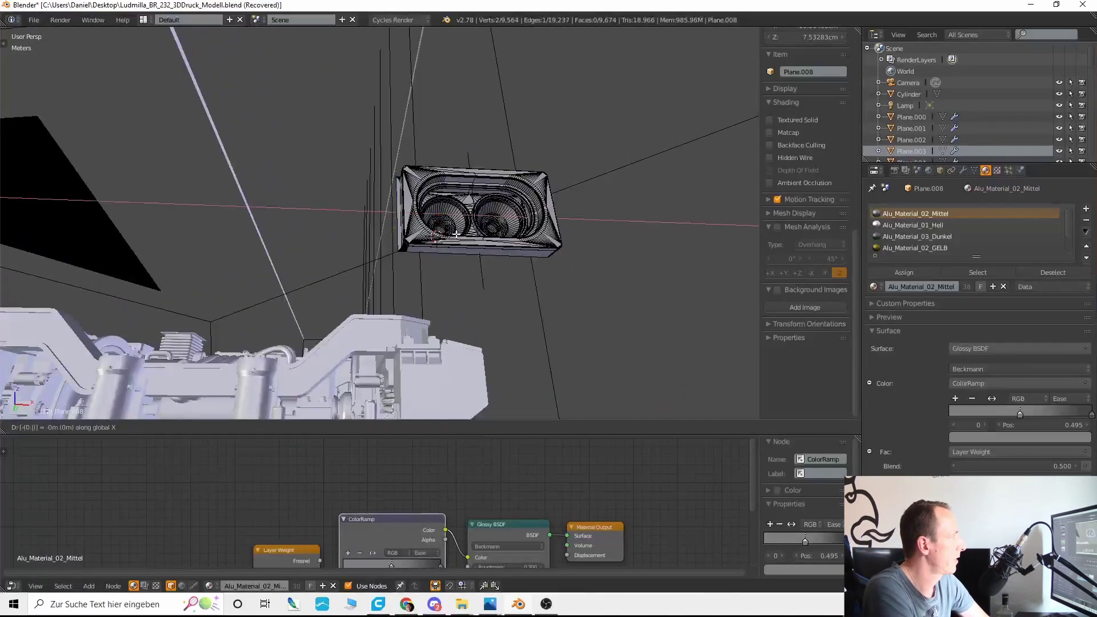
pyautogui.press('Return')
pyautogui.scroll(5, 457, 234)
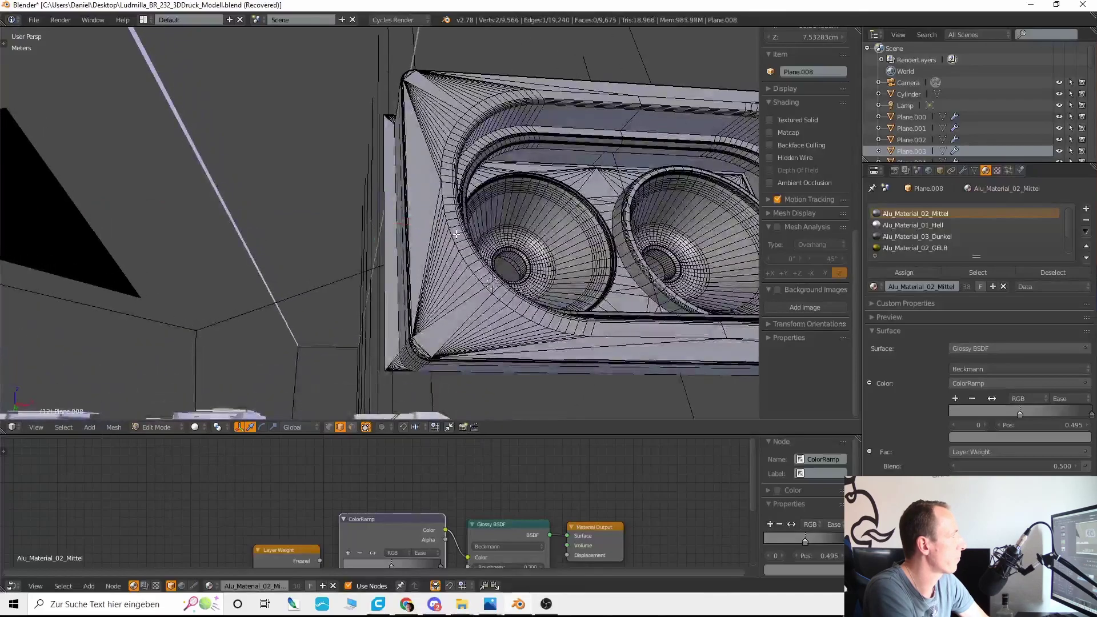
pyautogui.scroll(1, 437, 259)
pyautogui.scroll(-3, 435, 261)
# Step: Extrude a second strip from the frame's side edge along negative X and move its outer edge further out
pyautogui.press('g')
pyautogui.press('x')
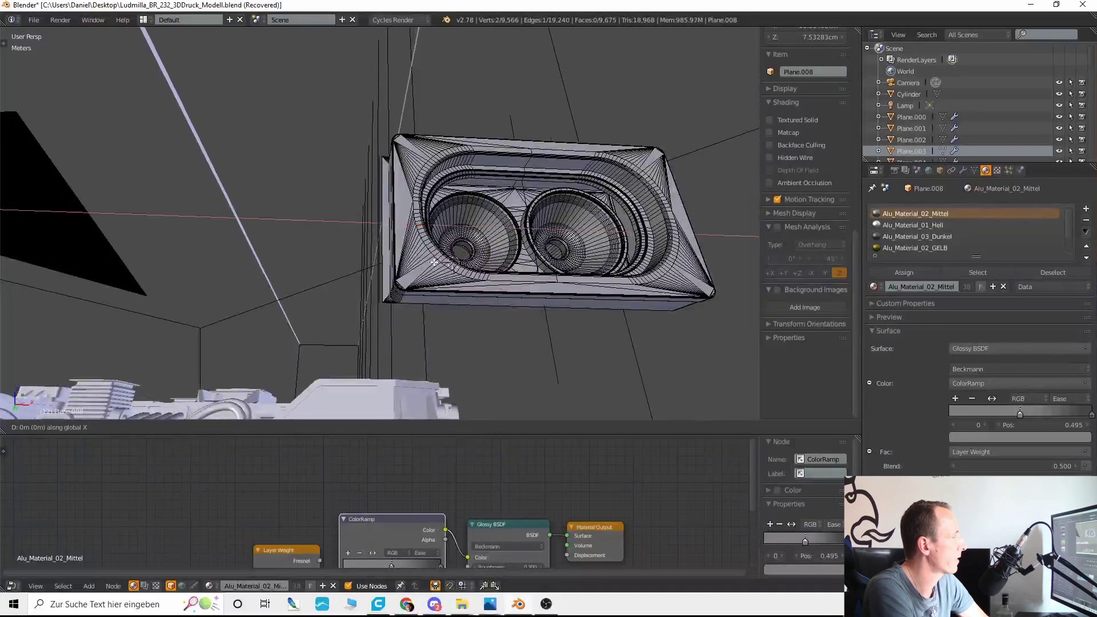
pyautogui.write('-0.001')
pyautogui.press('Return')
pyautogui.write('g')
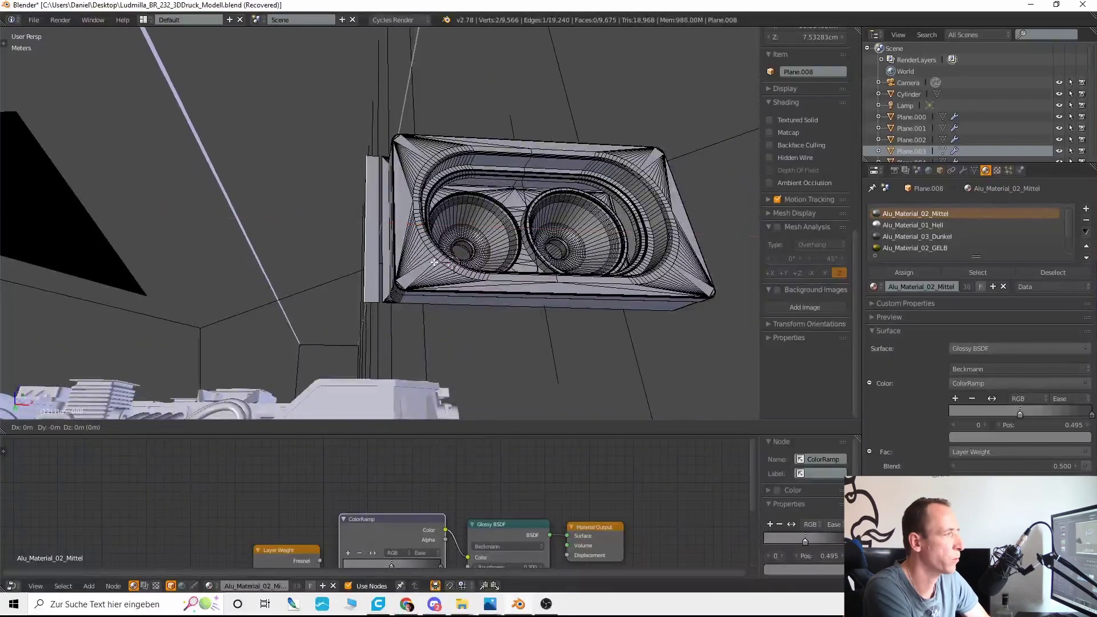
pyautogui.write('x-0.001')
pyautogui.press('Return')
pyautogui.press('KP_Decimal')
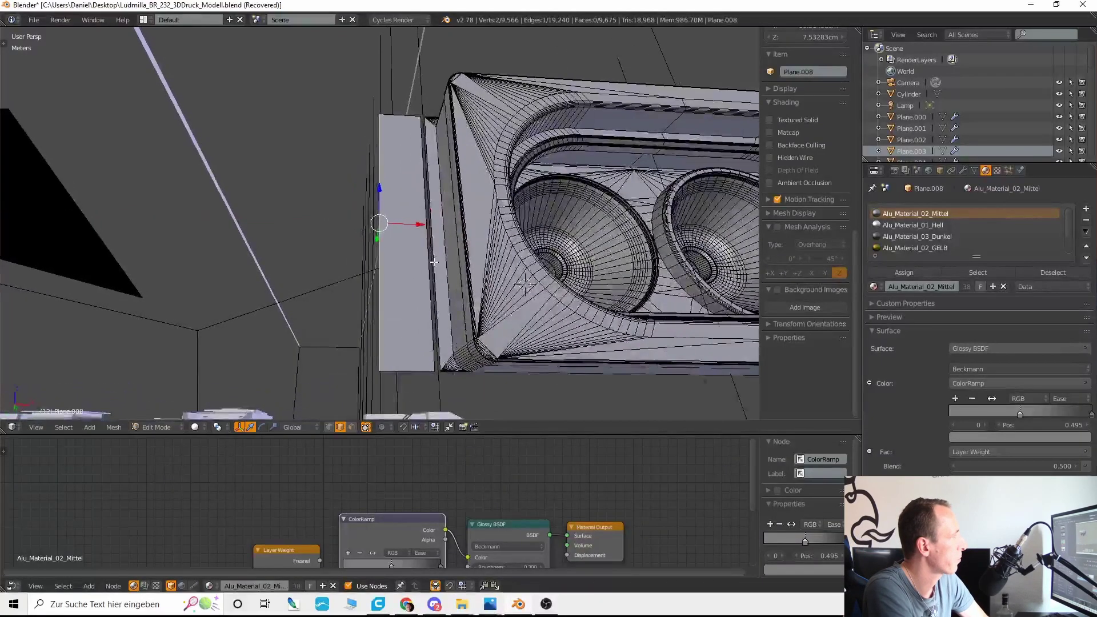
# Step: Select the narrow strip's two long edges from the rear and extrude them 3 mm along Y
pyautogui.scroll(-5, 438, 254)
pyautogui.moveTo(396, 217); pyautogui.dragTo(520, 269, button='middle')
pyautogui.keyDown('shift'); pyautogui.moveTo(458, 249); pyautogui.dragTo(482, 257, button='middle'); pyautogui.keyUp('shift')
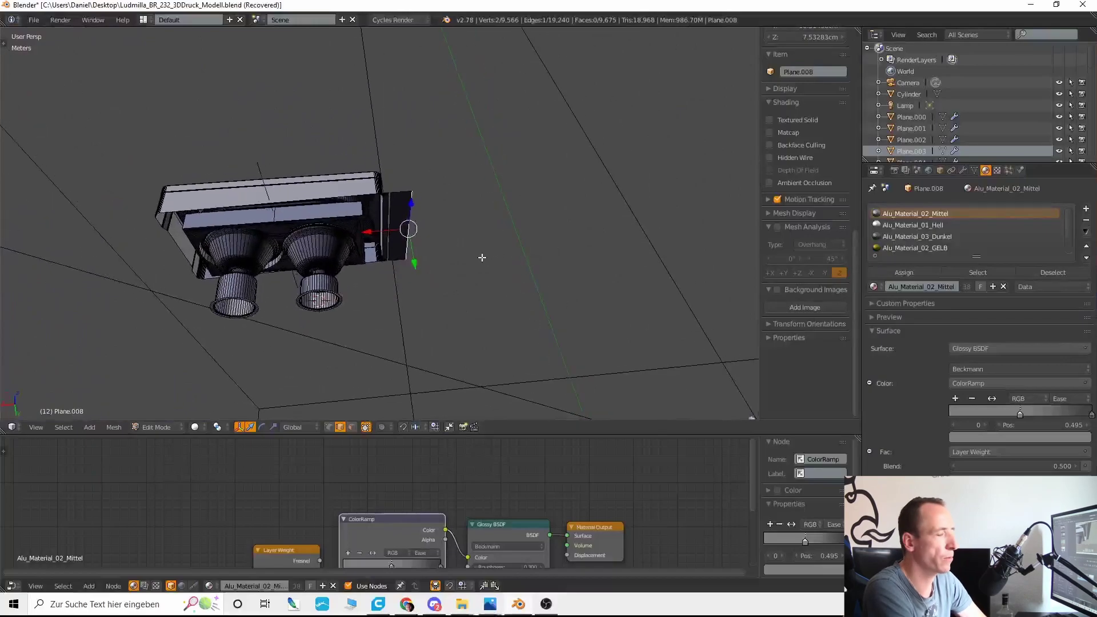
pyautogui.scroll(7, 482, 257)
pyautogui.rightClick(425, 189)
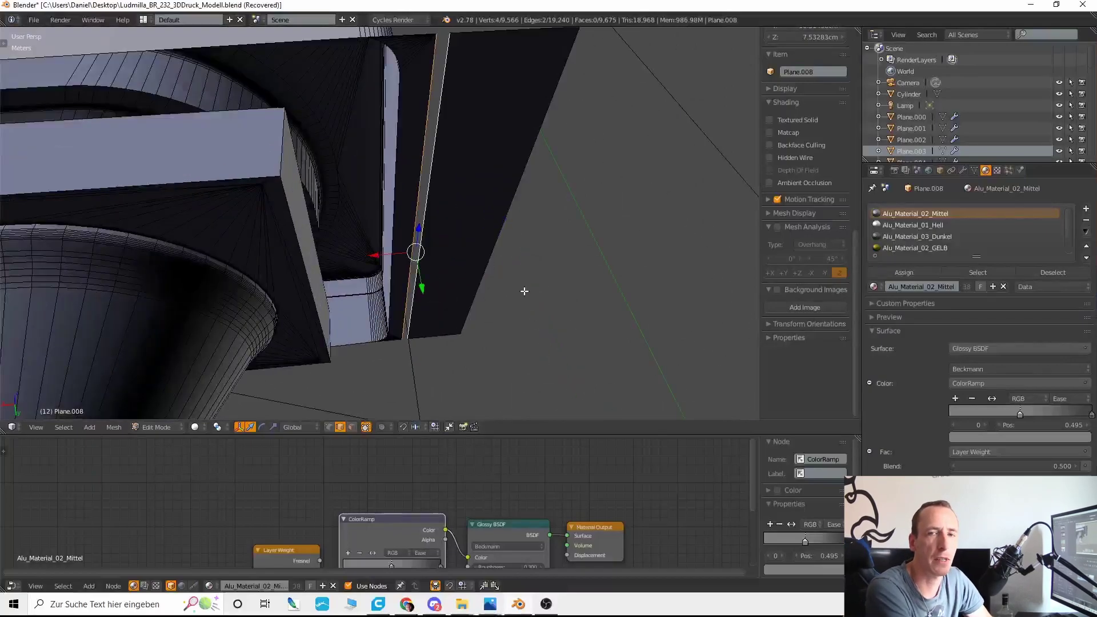
pyautogui.write('ey0.01')
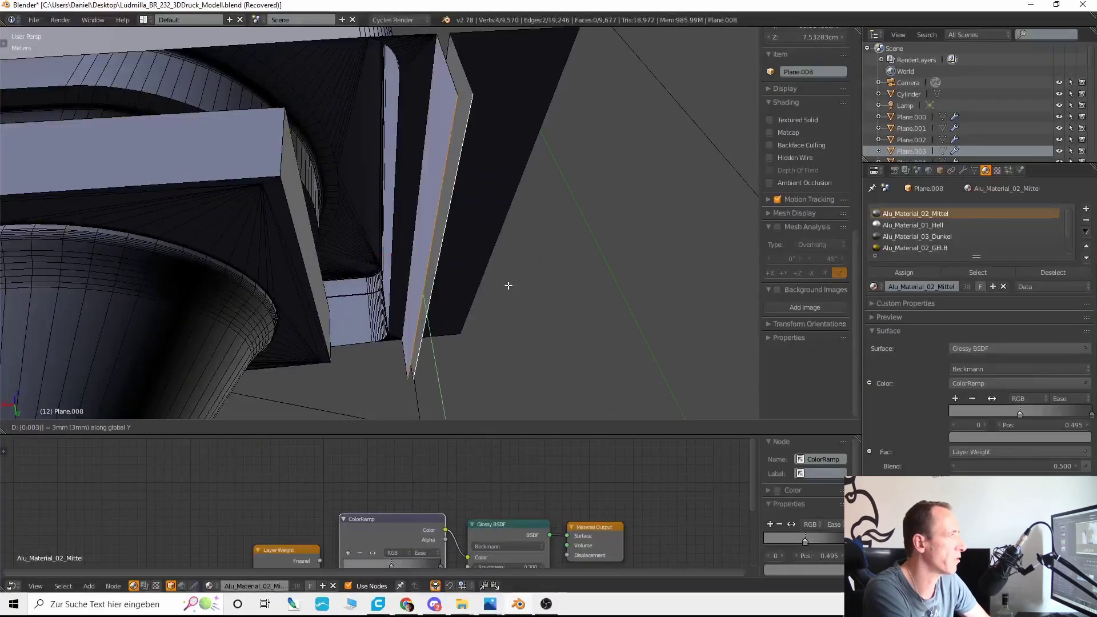
pyautogui.press('Return')
pyautogui.scroll(-6, 508, 285)
pyautogui.moveTo(508, 286); pyautogui.dragTo(446, 148, button='middle')
pyautogui.press('g')
pyautogui.press('y')
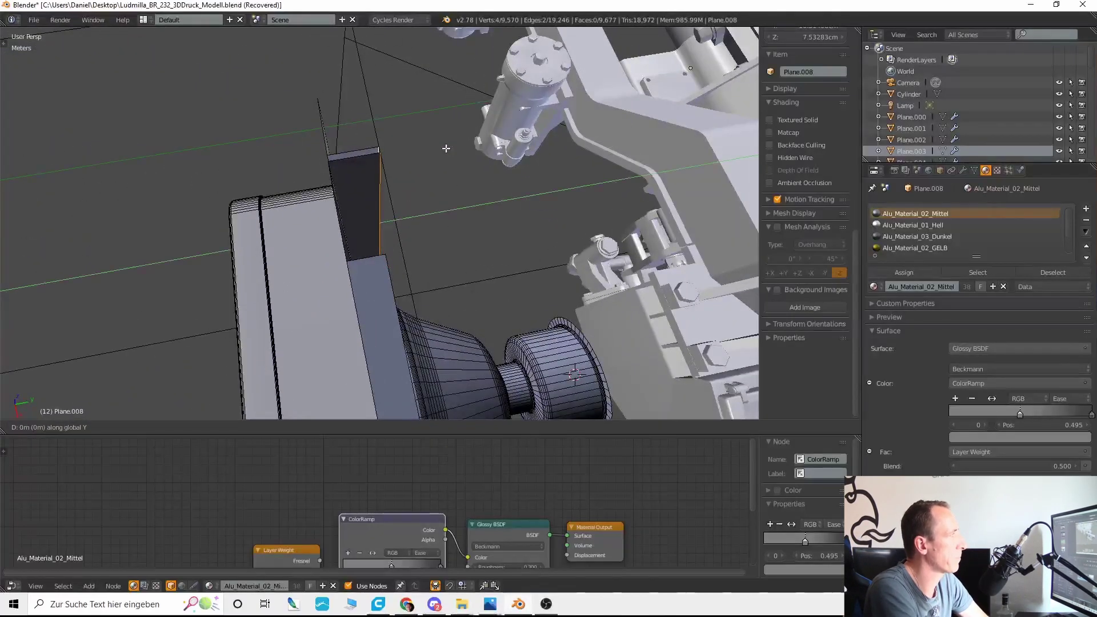
pyautogui.rightClick(445, 149)
# Step: Select the side strip's free end edge and extrude it 5 mm along negative X
pyautogui.scroll(-4, 427, 148)
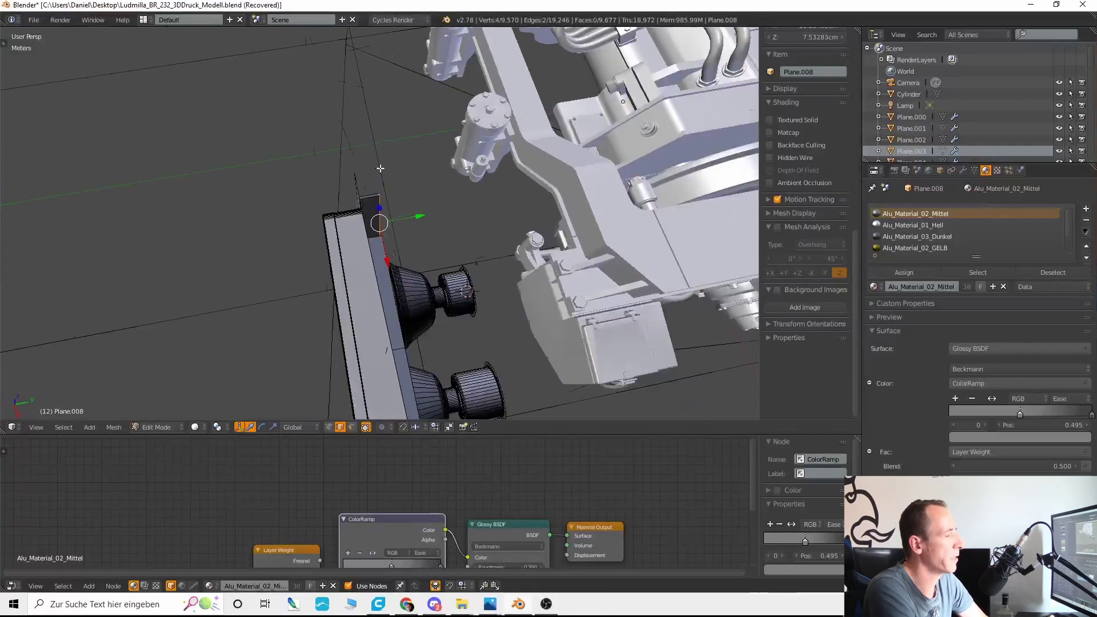
pyautogui.moveTo(380, 169); pyautogui.dragTo(360, 213, button='middle')
pyautogui.rightClick(357, 212)
pyautogui.scroll(-5, 358, 212)
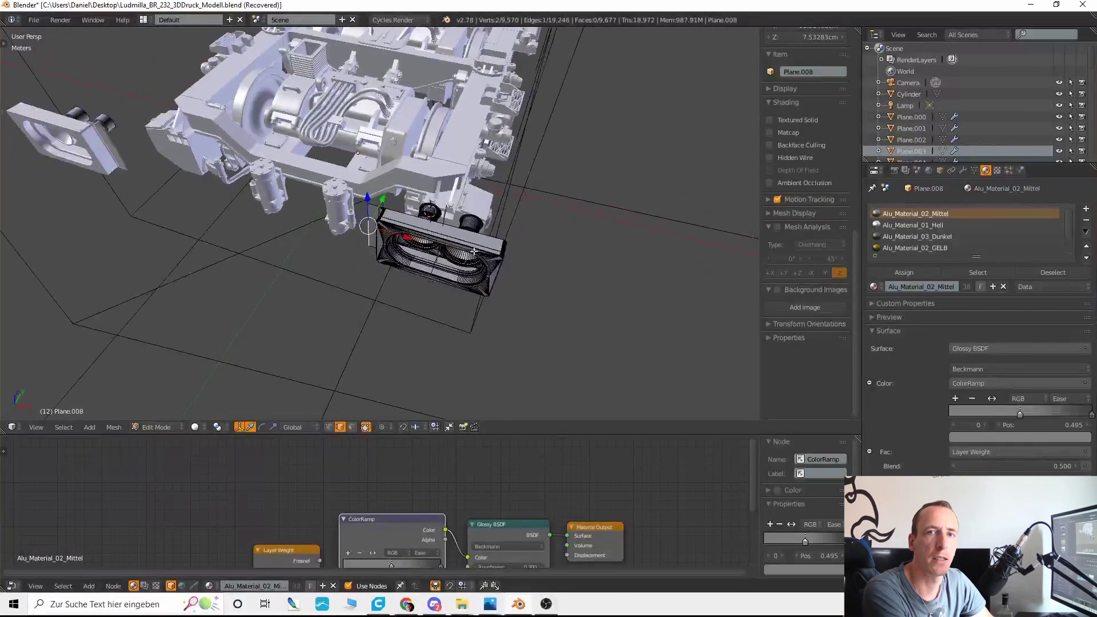
pyautogui.keyDown('shift'); pyautogui.moveTo(466, 242); pyautogui.dragTo(597, 300, button='middle'); pyautogui.keyUp('shift')
pyautogui.press('g')
pyautogui.press('x')
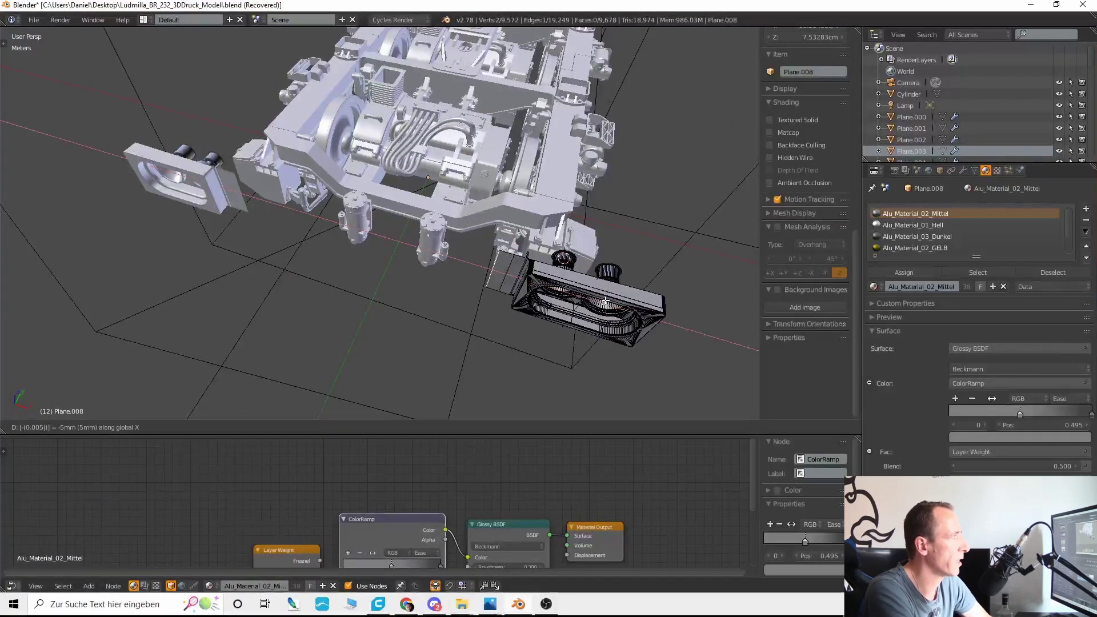
pyautogui.press('g')
pyautogui.press('g')
pyautogui.press('x')
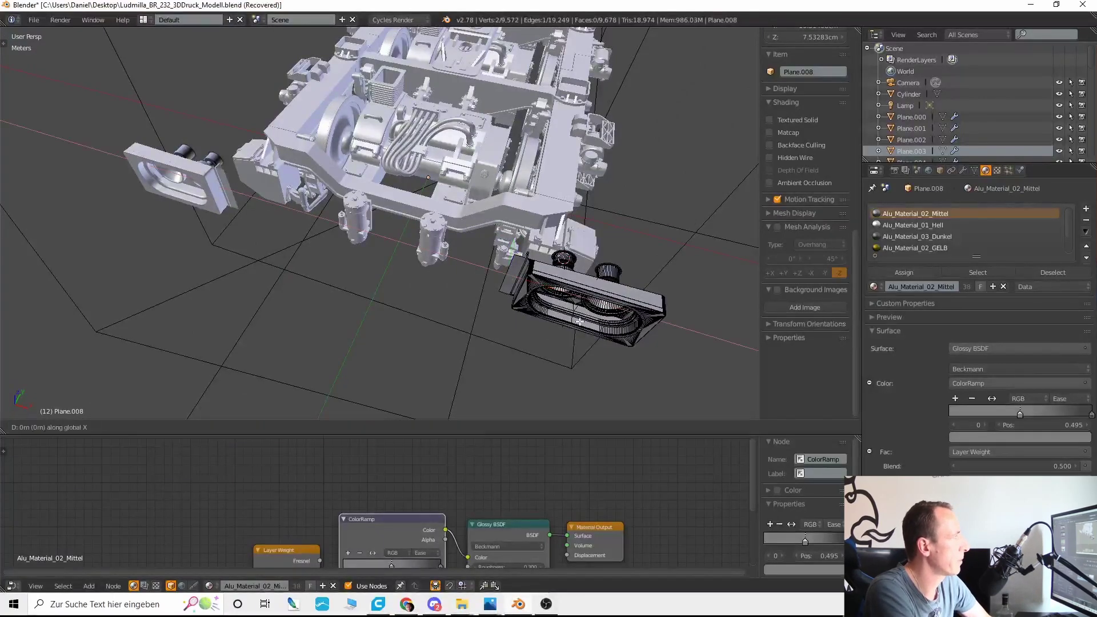
pyautogui.rightClick(580, 322)
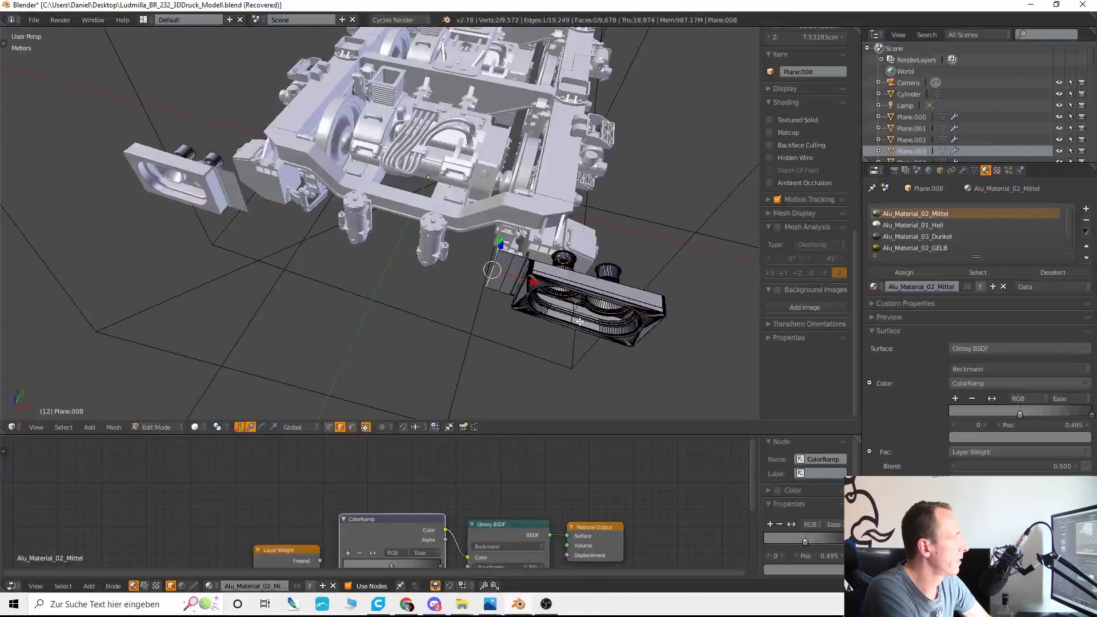
# Step: Move the new end edge further along negative X to widen the extruded segment
pyautogui.write('gx-0.056')
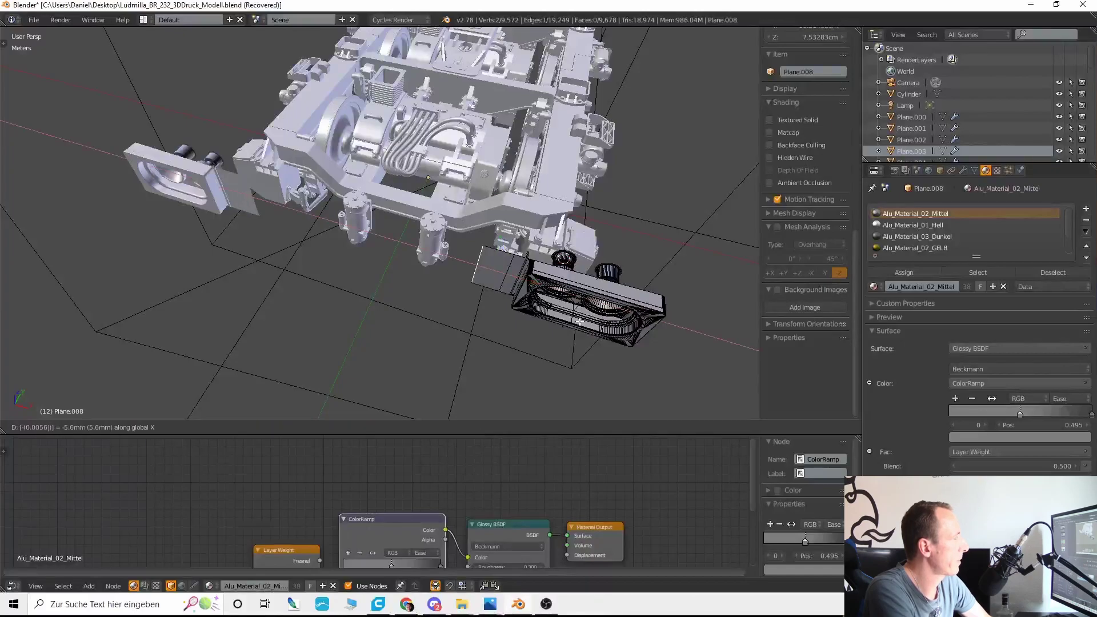
pyautogui.press('BackSpace')
pyautogui.press('BackSpace')
pyautogui.press('BackSpace')
pyautogui.press('BackSpace')
pyautogui.press('BackSpace')
pyautogui.press('BackSpace')
pyautogui.press('BackSpace')
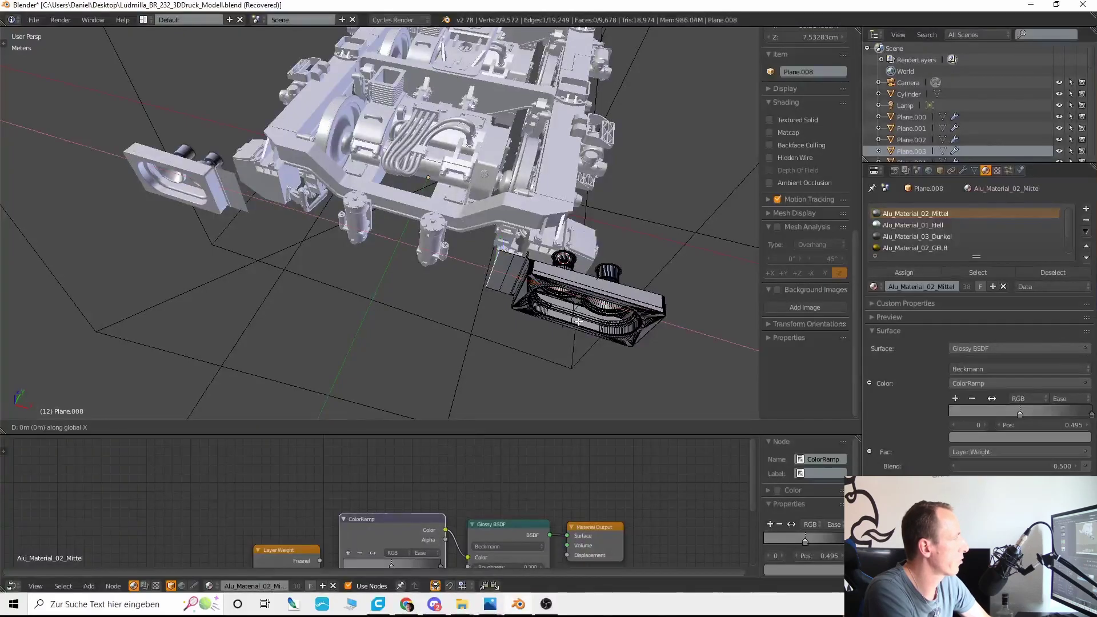
pyautogui.press('Escape')
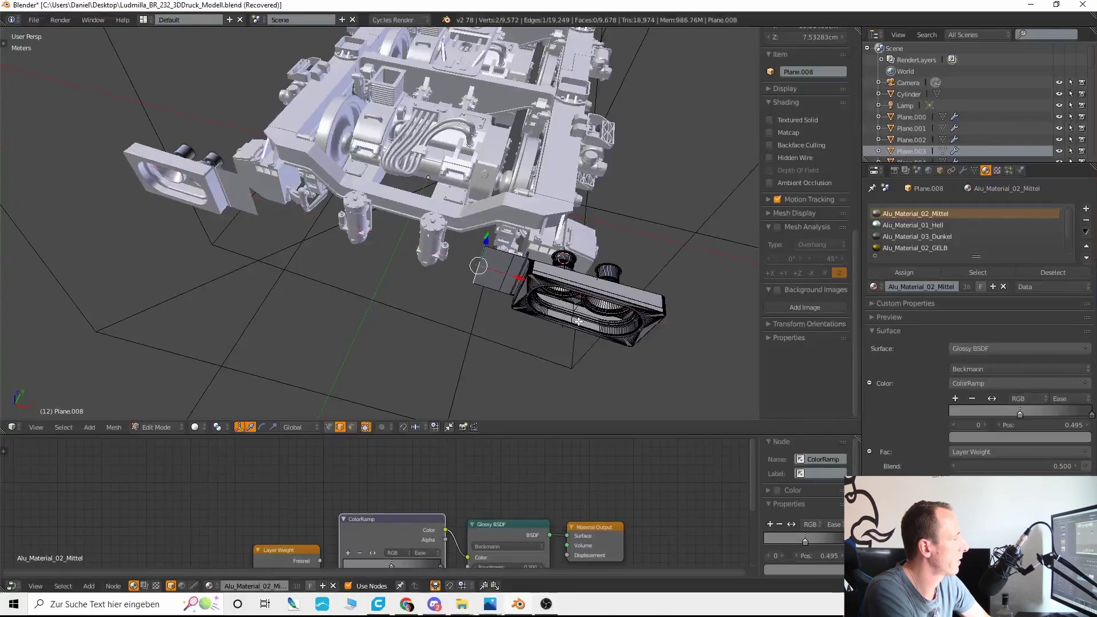
# Step: In the top view, extrude the strip's end edge twice along negative X toward the model's centre line
pyautogui.press('KP_7')
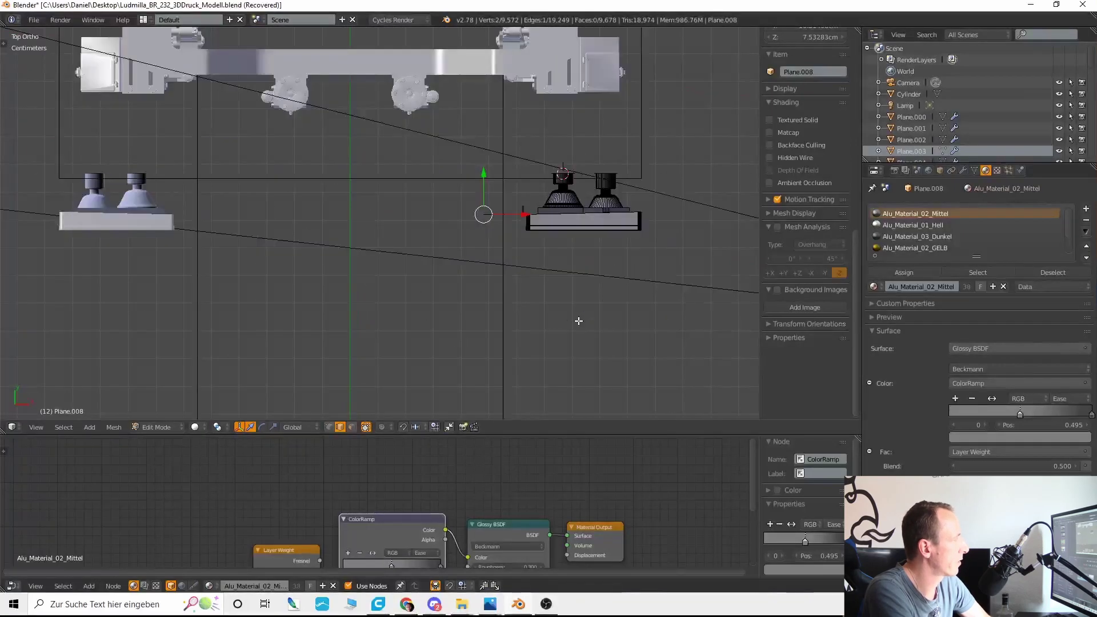
pyautogui.press('KP_3')
pyautogui.press('KP_7')
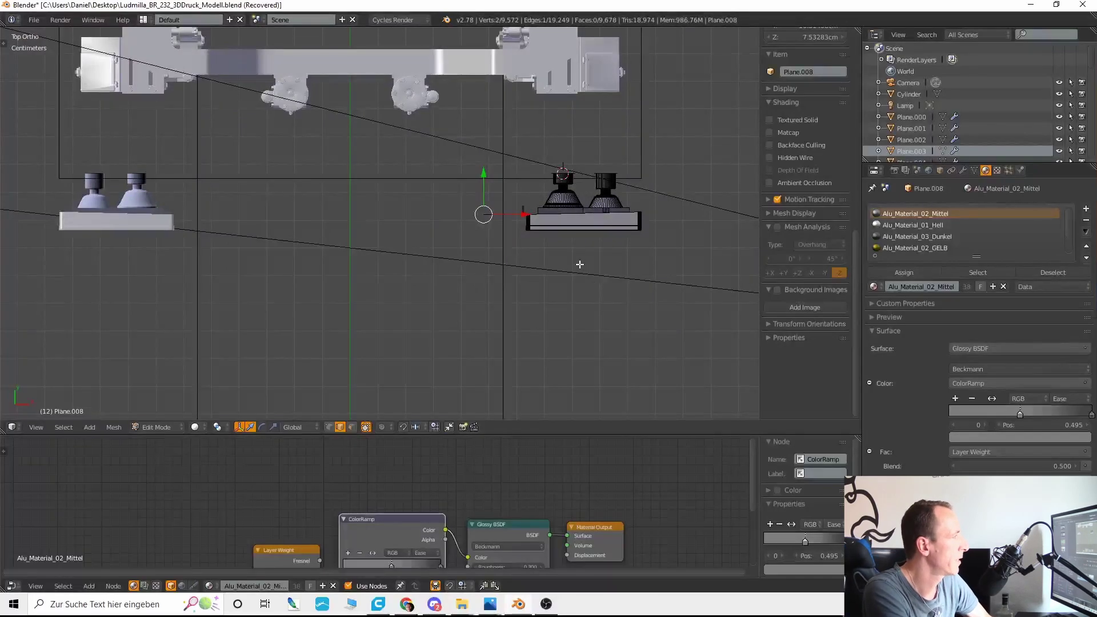
pyautogui.press('g')
pyautogui.press('x')
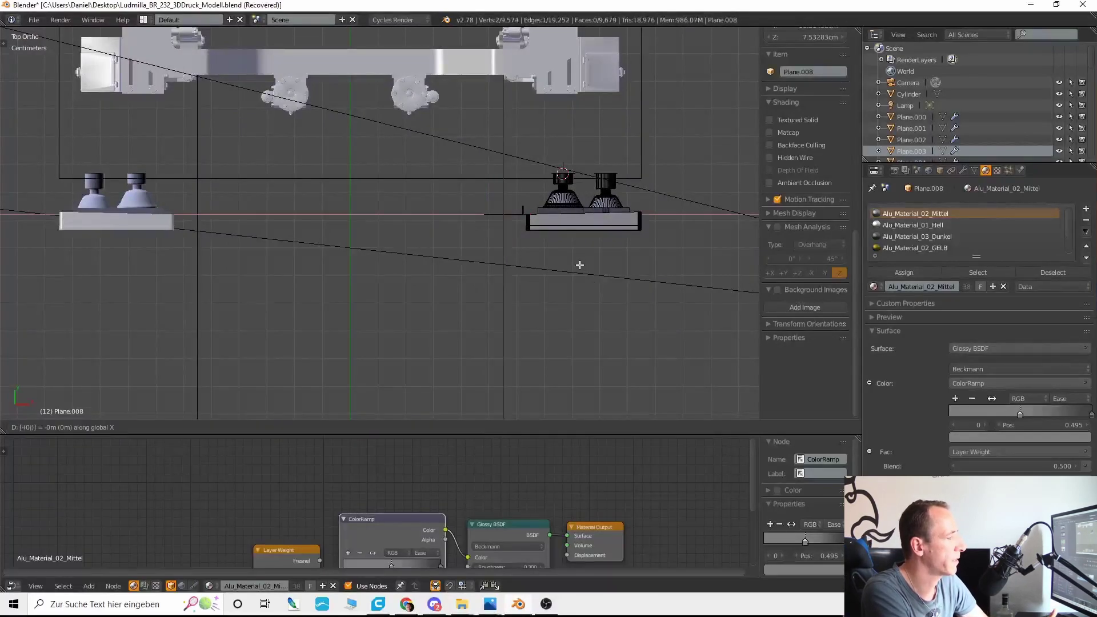
pyautogui.press('BackSpace')
pyautogui.press('BackSpace')
pyautogui.press('BackSpace')
pyautogui.press('BackSpace')
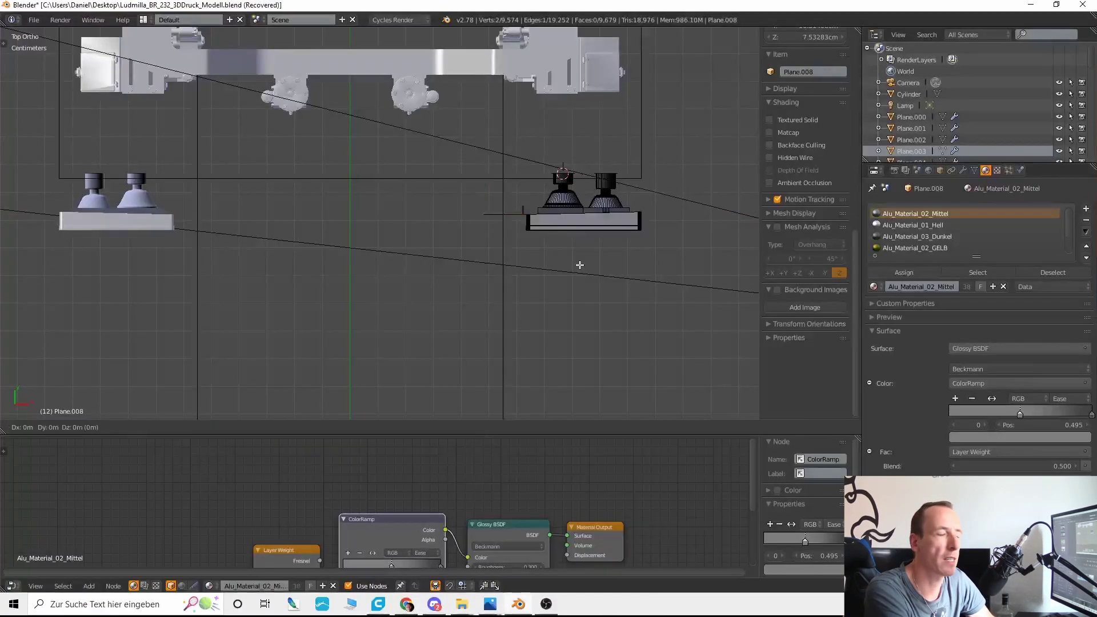
pyautogui.press('Return')
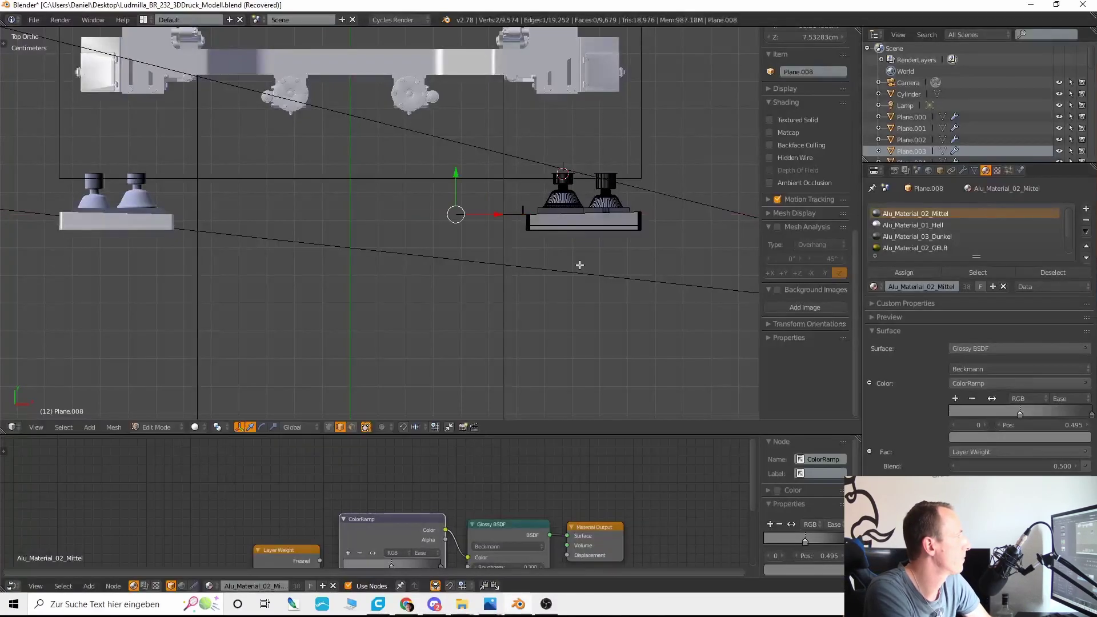
pyautogui.press('g')
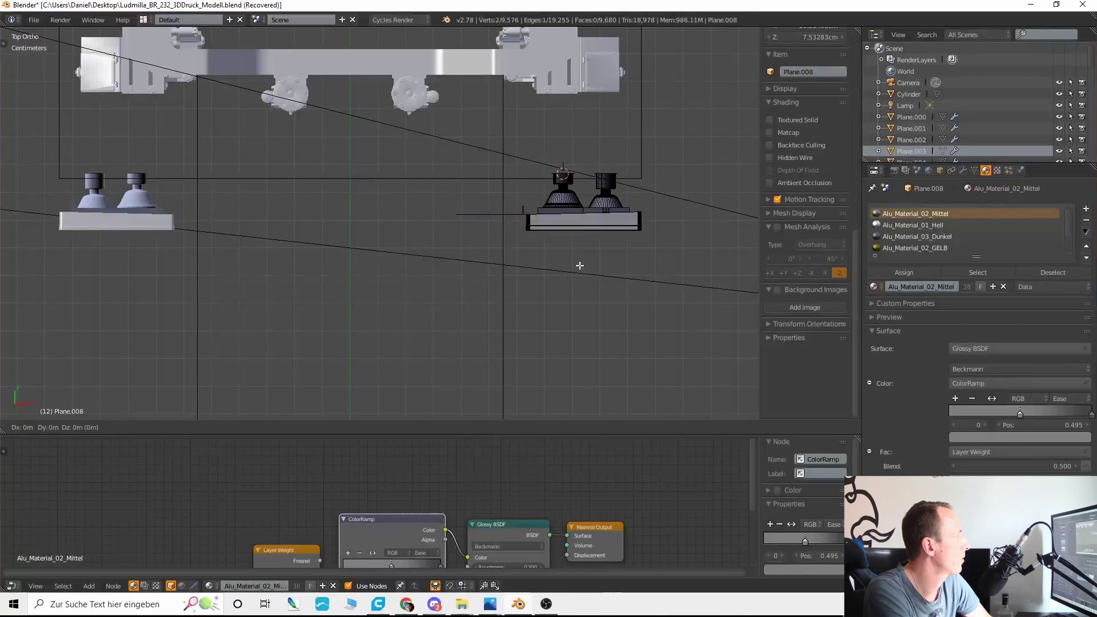
pyautogui.press('x')
pyautogui.press('Return')
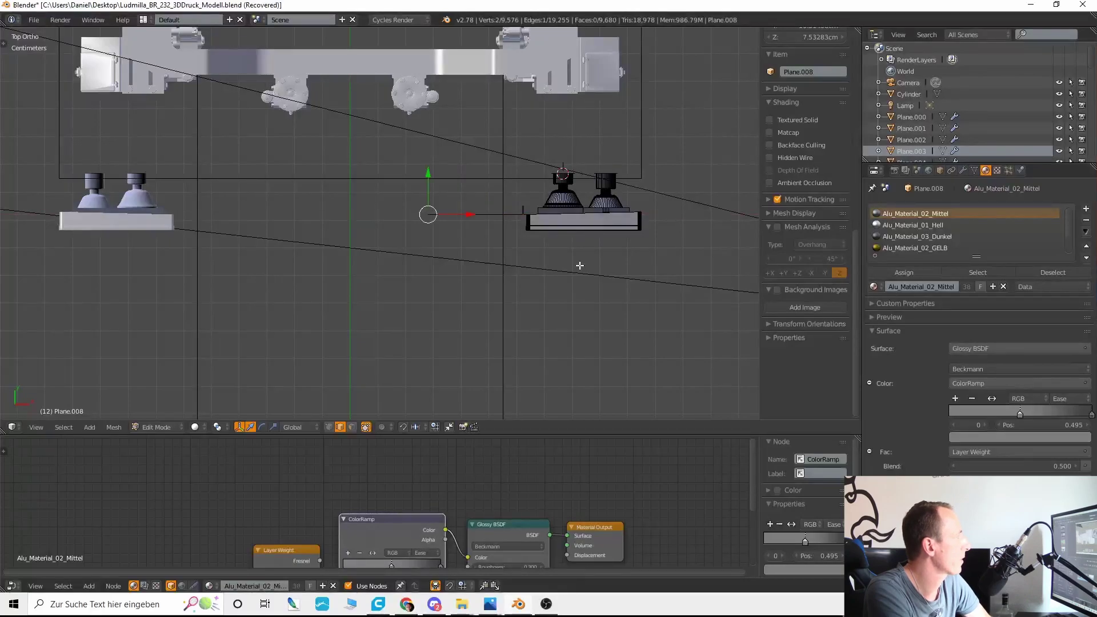
# Step: Check the strip against the bogies and extrude its end edge by -0.01 m along X
pyautogui.moveTo(580, 266); pyautogui.dragTo(519, 216, button='middle')
pyautogui.press('KP_Decimal')
pyautogui.press('z')
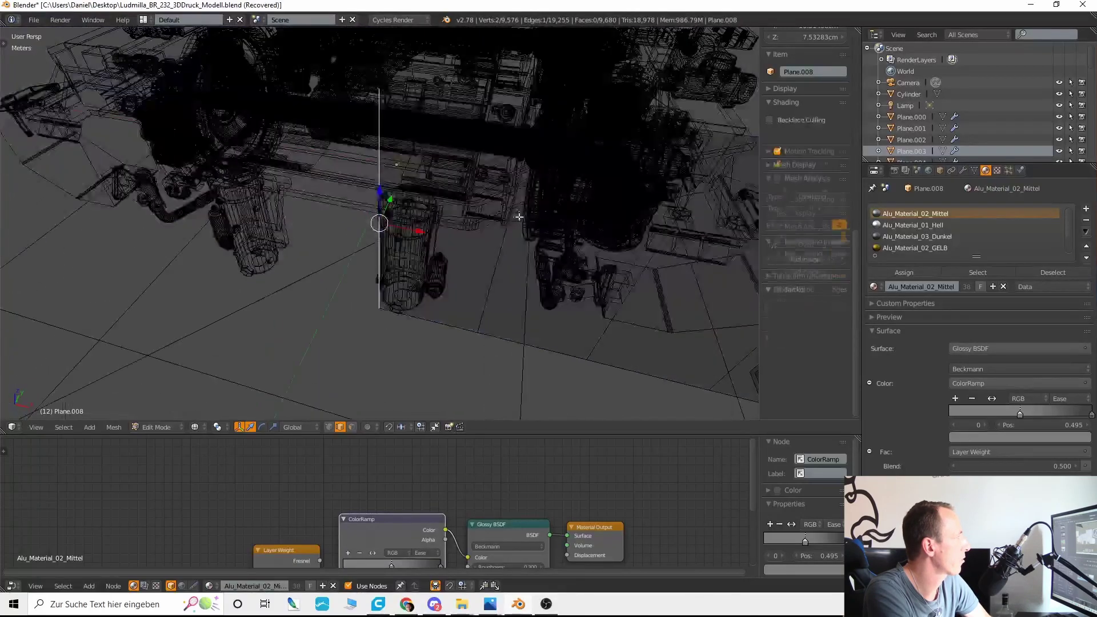
pyautogui.scroll(-4, 503, 248)
pyautogui.press('z')
pyautogui.moveTo(490, 250); pyautogui.dragTo(449, 268, button='middle')
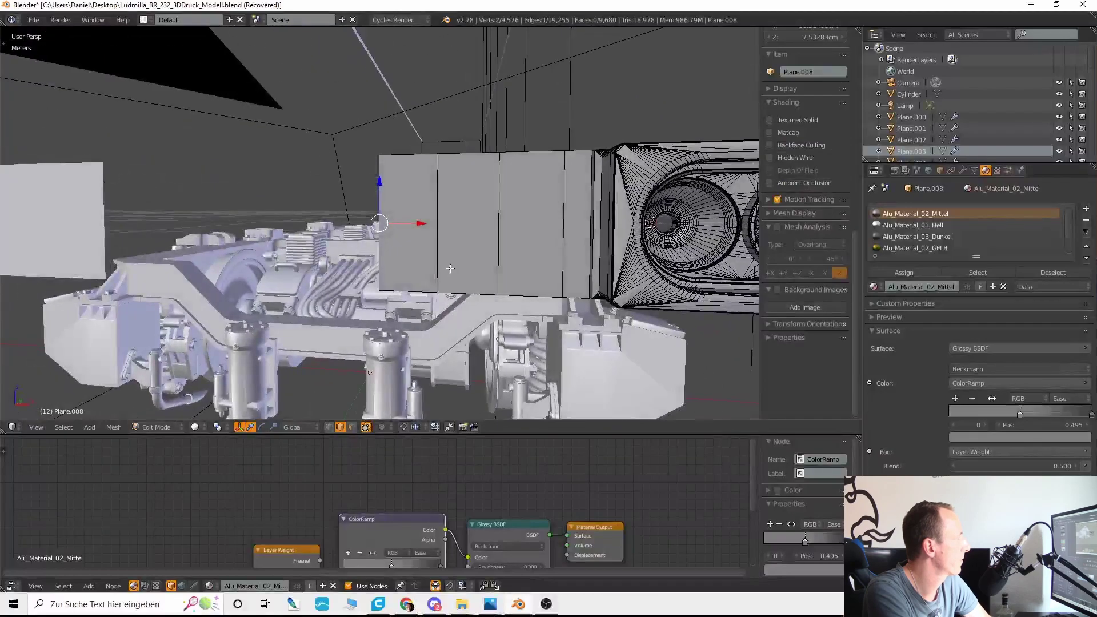
pyautogui.scroll(-3, 457, 265)
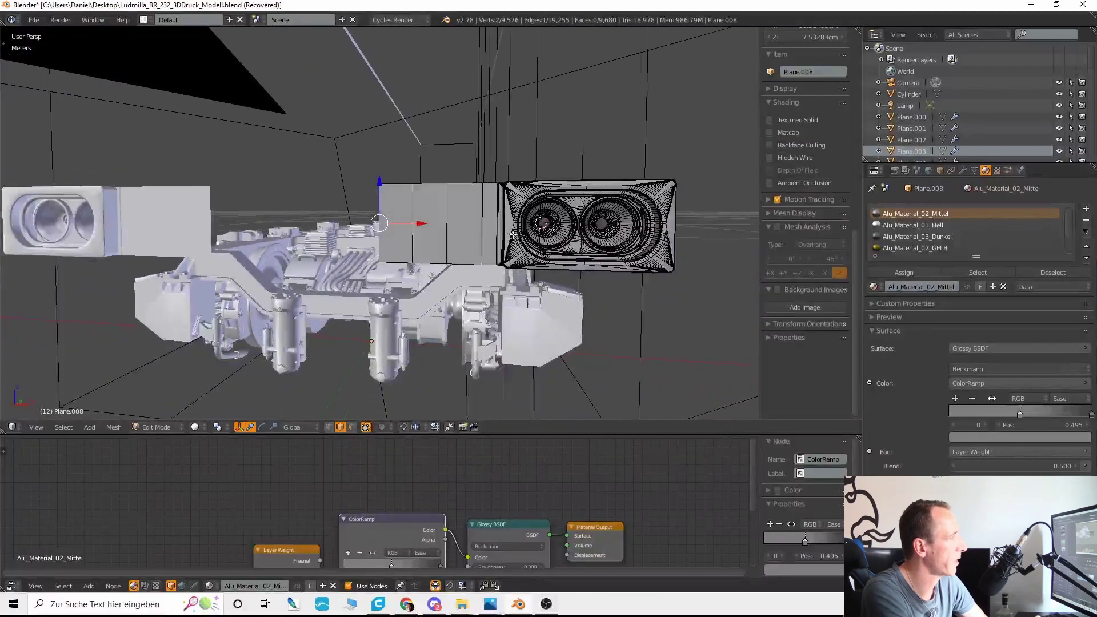
pyautogui.moveTo(508, 238); pyautogui.dragTo(525, 268, button='middle')
pyautogui.write('gx')
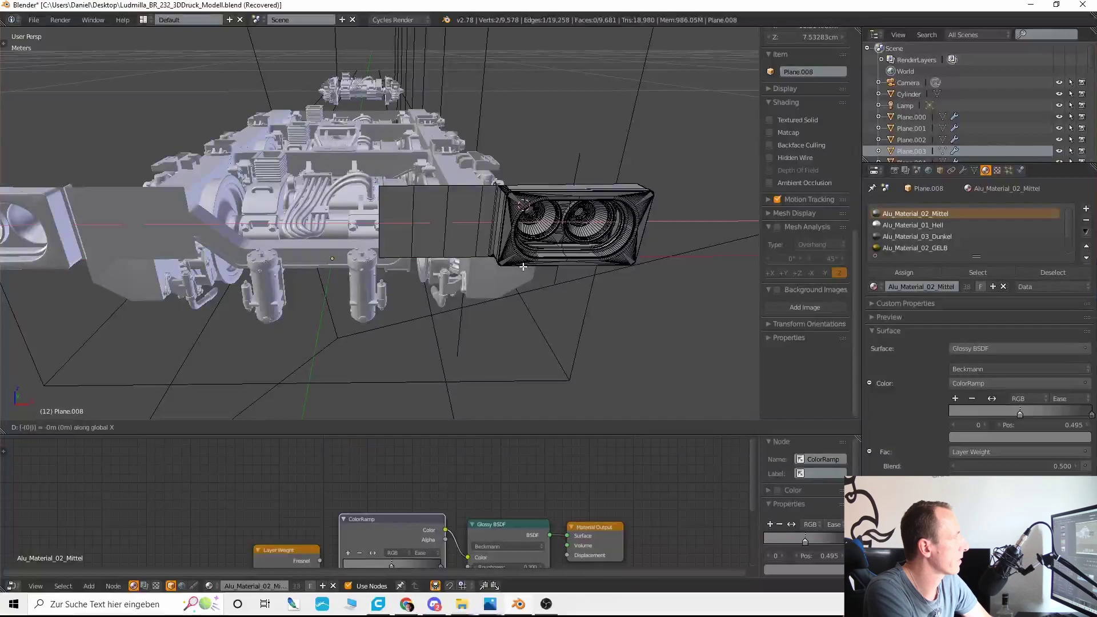
pyautogui.write('-0.01')
pyautogui.press('Return')
# Step: Extrude one more segment from the strip's end edge along negative X, leaving a small gap to the mirrored half
pyautogui.press('e')
pyautogui.press('Return')
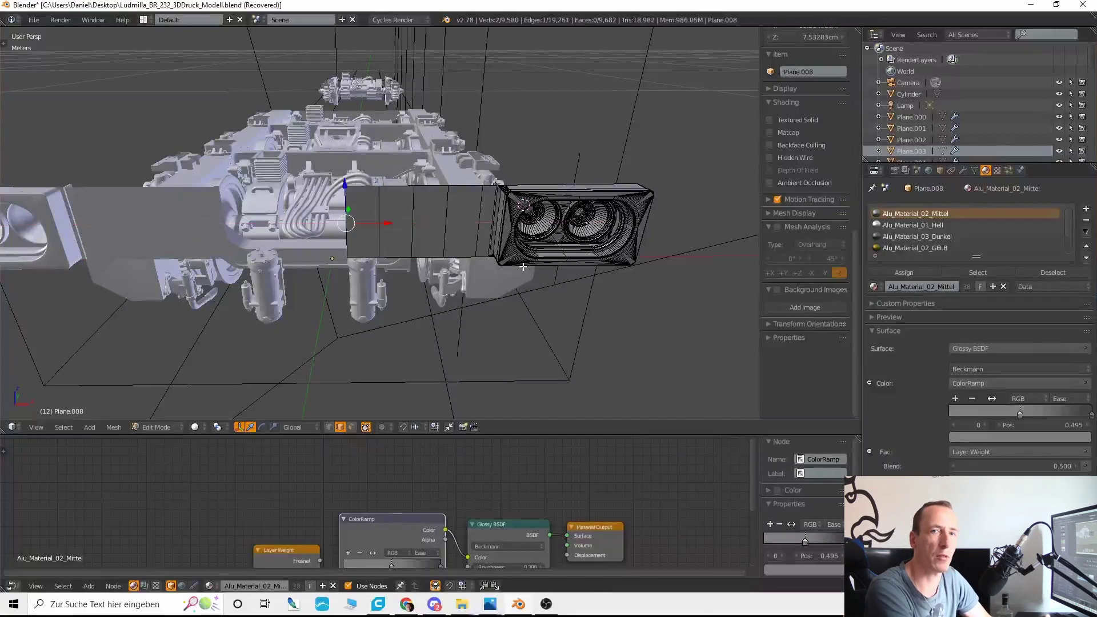
pyautogui.write('gx5')
pyautogui.press('Return')
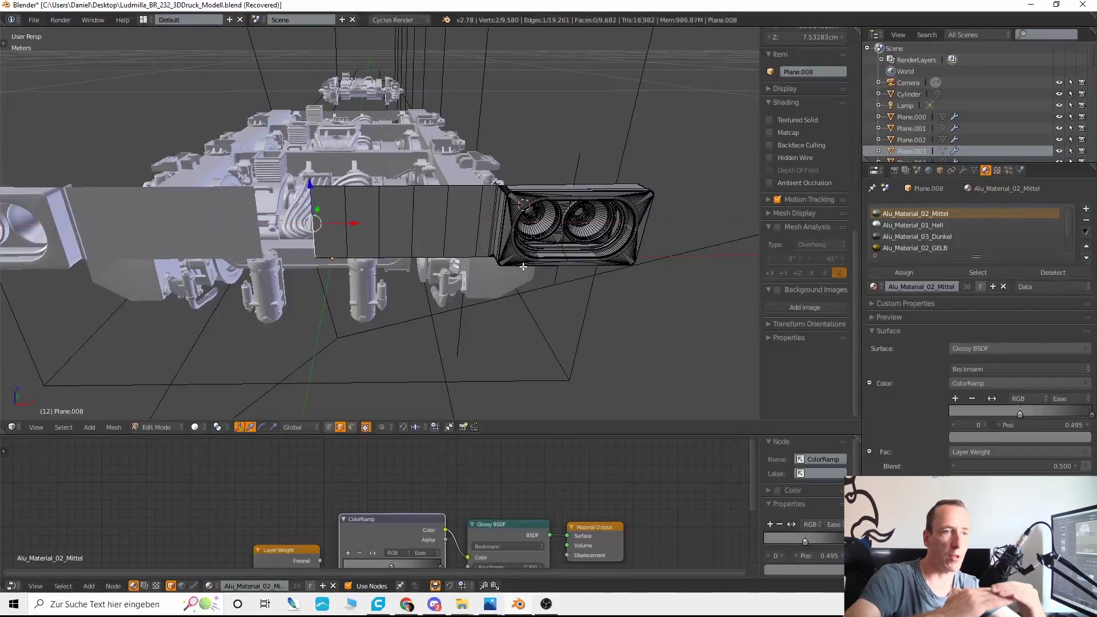
# Step: Show the object's modifiers and extrude the end edge 1 cm along negative X to meet the mirrored half
pyautogui.click(963, 169)
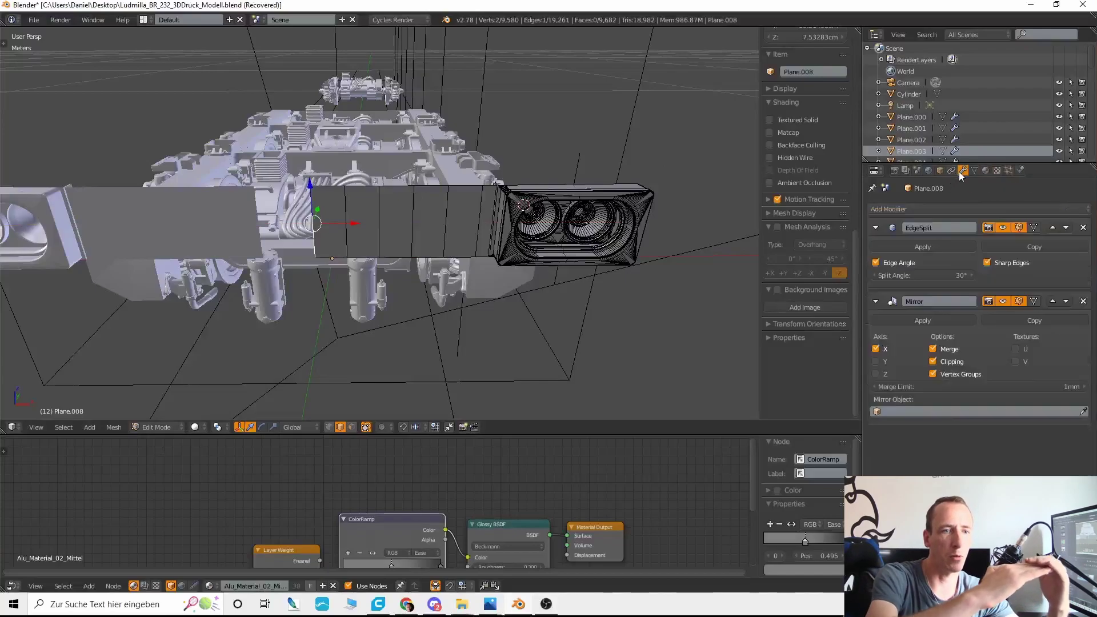
pyautogui.moveTo(615, 307); pyautogui.dragTo(545, 330, button='middle')
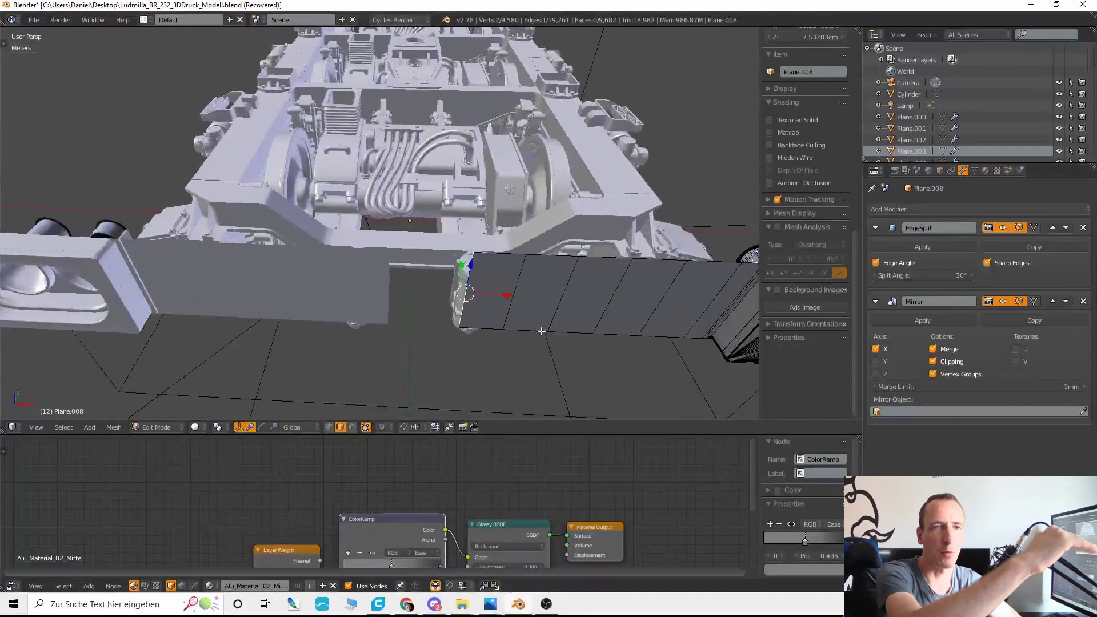
pyautogui.write('ex-0.05')
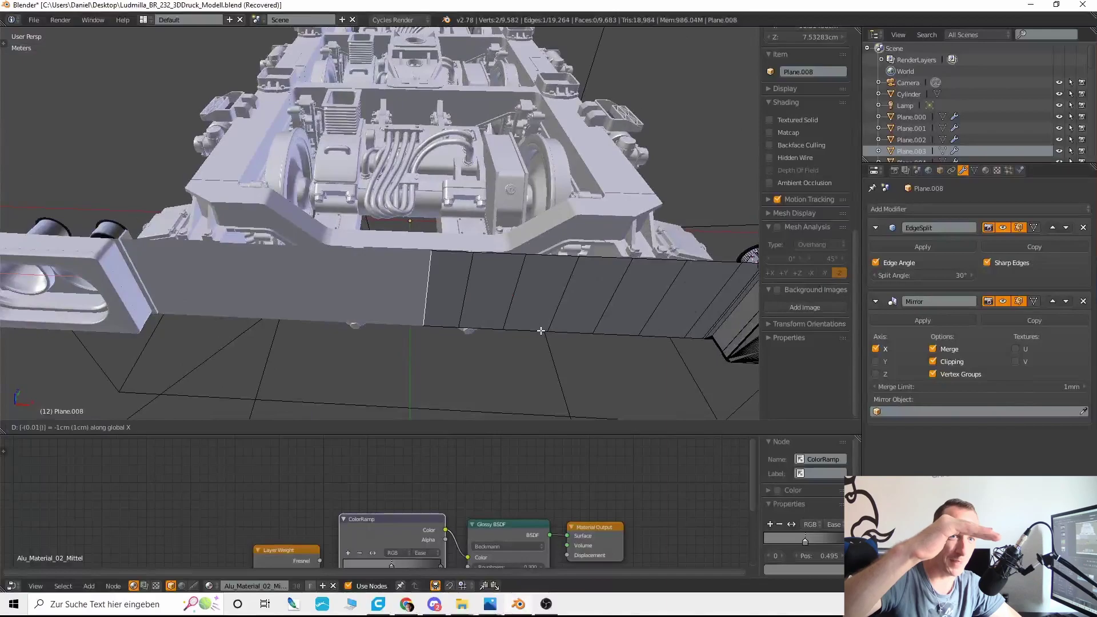
pyautogui.press('Return')
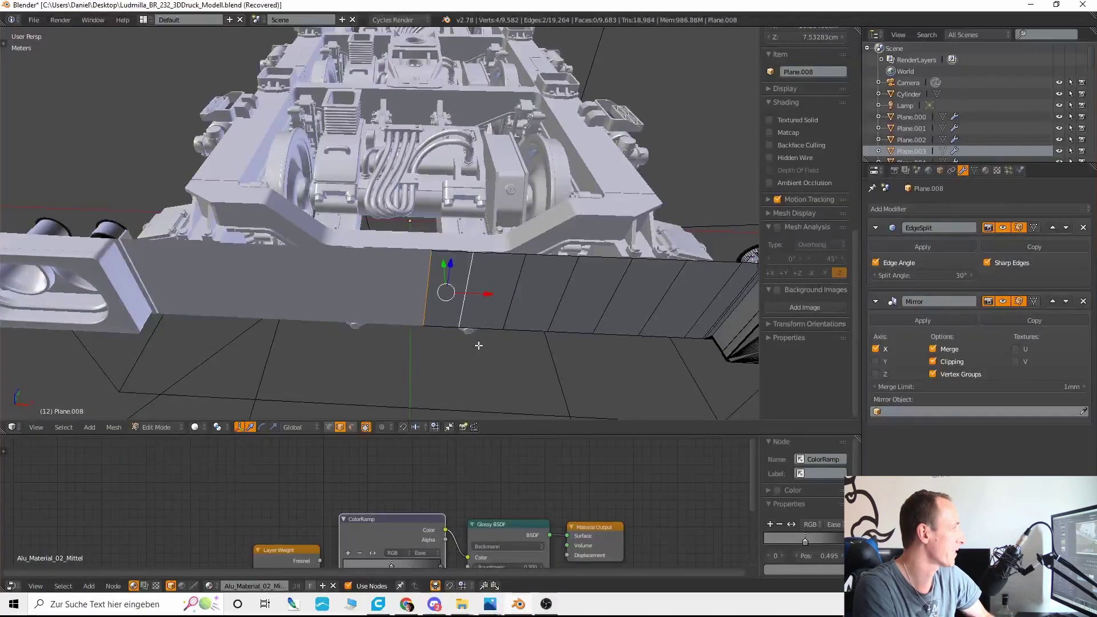
pyautogui.click(383, 427)
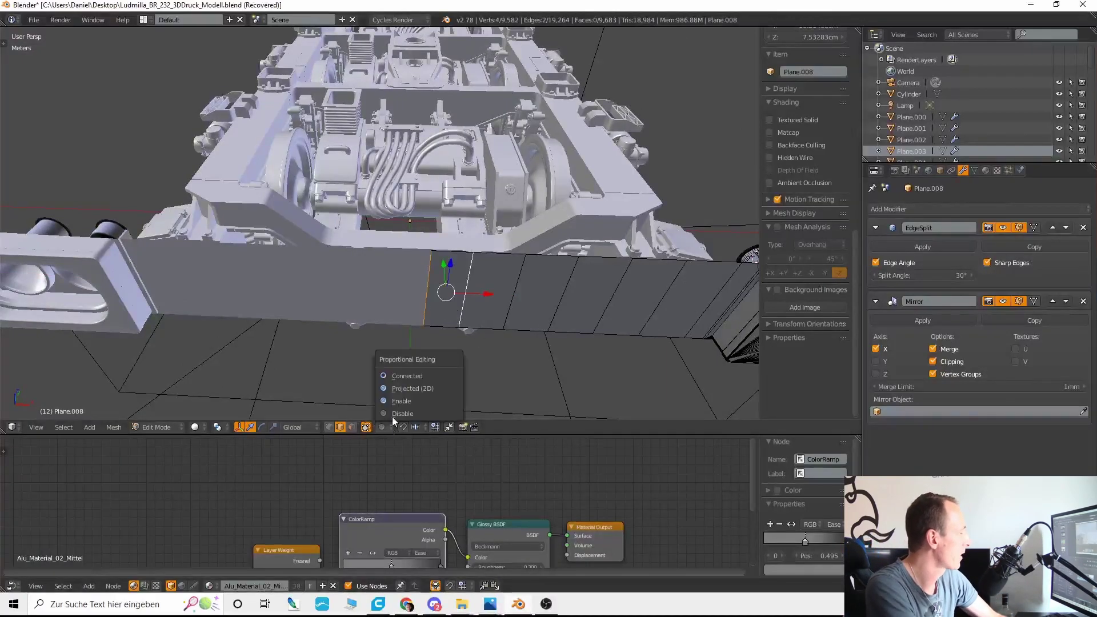
pyautogui.click(400, 376)
pyautogui.moveTo(403, 355); pyautogui.dragTo(407, 304, button='middle')
pyautogui.press('KP_3')
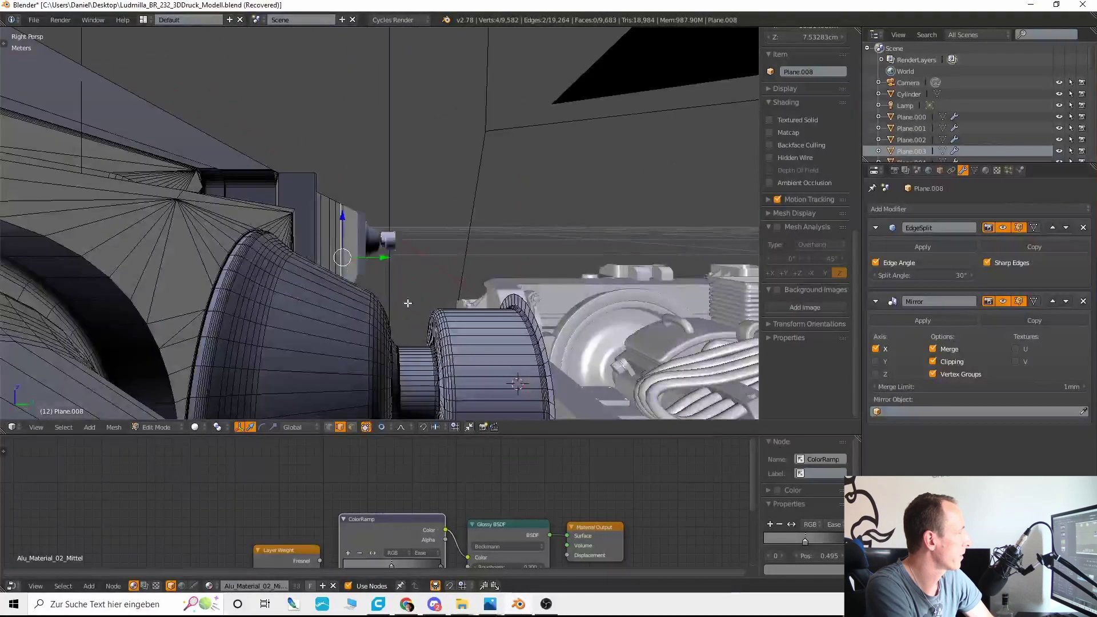
pyautogui.press('KP_1')
pyautogui.press('KP_5')
pyautogui.press('KP_7')
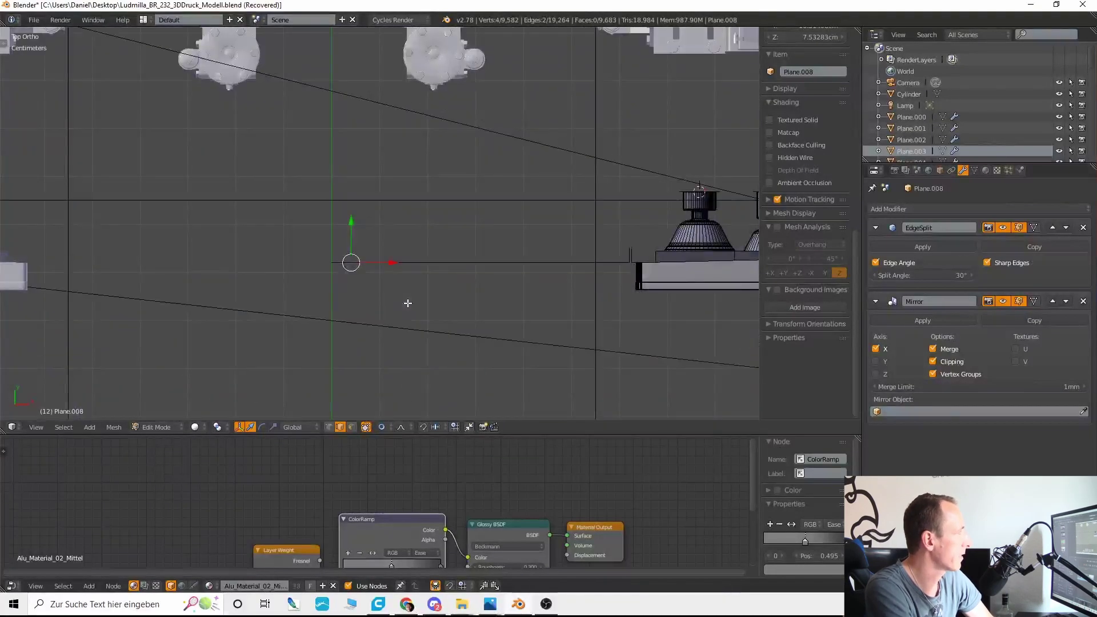
pyautogui.click(383, 427)
pyautogui.click(401, 417)
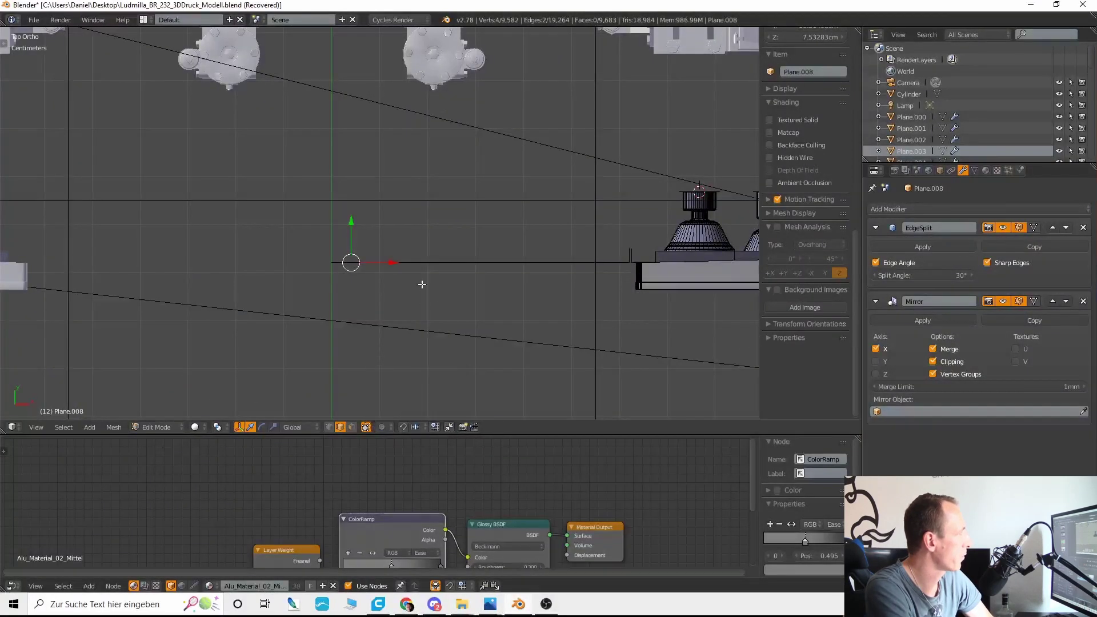
# Step: Duplicate the strip's two end edges along negative Y to the headlight frame's front plane and delete the copy nearer the centre
pyautogui.press('g')
pyautogui.press('y')
pyautogui.click(437, 320)
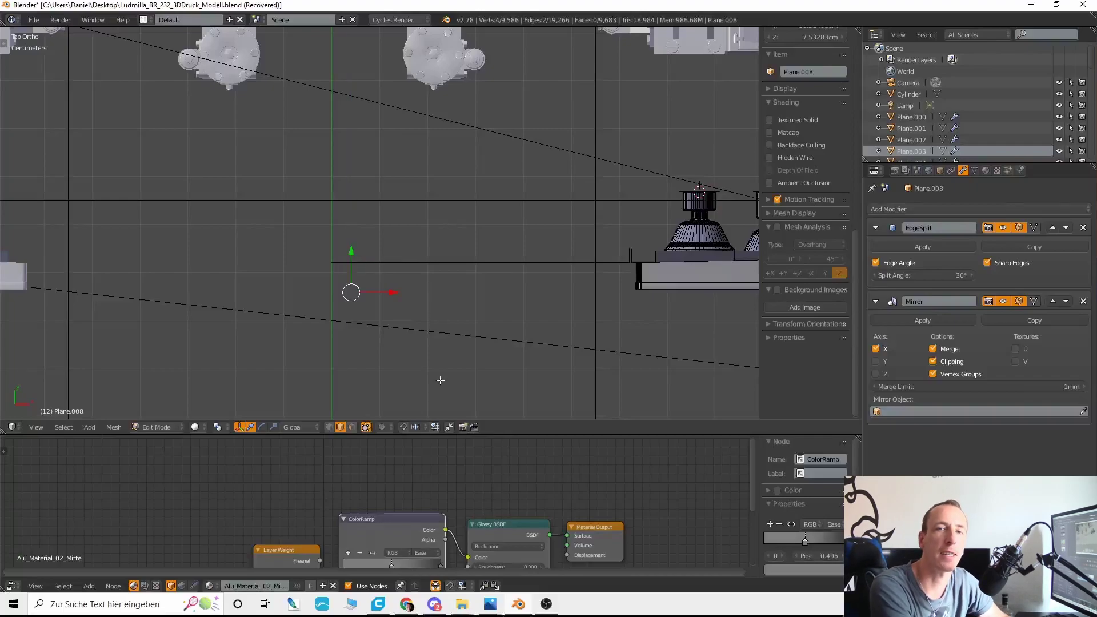
pyautogui.press('z')
pyautogui.moveTo(403, 336); pyautogui.dragTo(445, 293, button='middle')
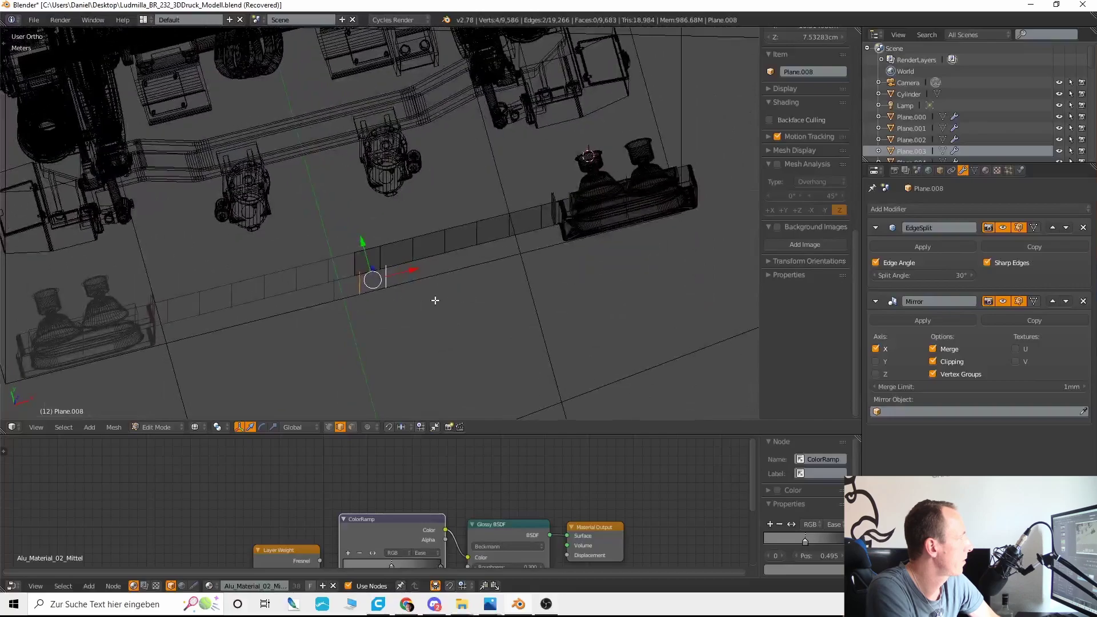
pyautogui.click(357, 296)
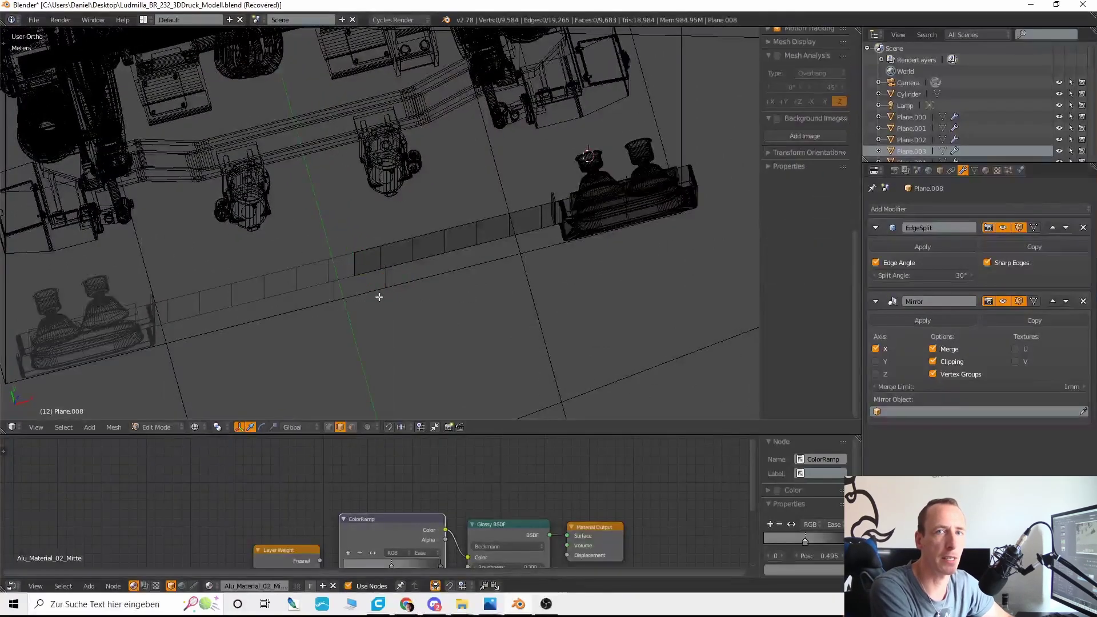
# Step: Extrude the remaining loose edge along X past the headlight frame to form a straight guide plane at its front
pyautogui.rightClick(394, 283)
pyautogui.press('e')
pyautogui.press('x')
pyautogui.click(748, 193)
pyautogui.press('l')
pyautogui.press('KP_7')
pyautogui.press('KP_5')
pyautogui.press('KP_5')
pyautogui.scroll(2, 490, 323)
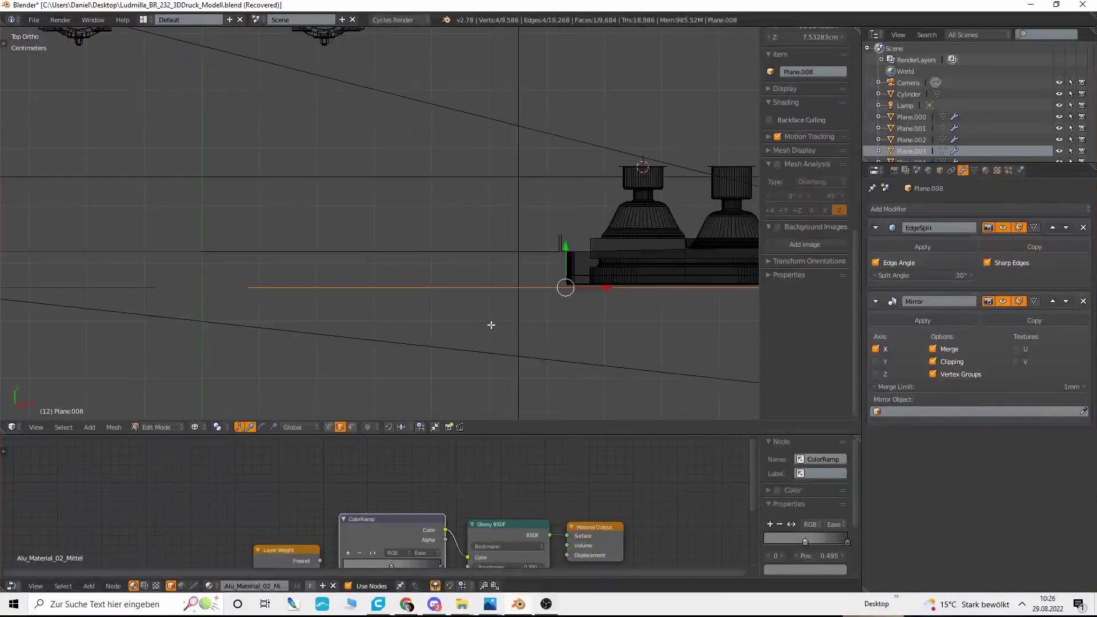
# Step: Select the connecting strip's innermost segment at the model's centre line in the top view
pyautogui.keyDown('shift'); pyautogui.moveTo(263, 249); pyautogui.dragTo(343, 260, button='middle'); pyautogui.keyUp('shift')
pyautogui.press('z')
pyautogui.press('KP_2')
pyautogui.keyDown('alt'); pyautogui.rightClick(318, 237); pyautogui.keyUp('alt')
pyautogui.press('KP_7')
pyautogui.press('KP_5')
pyautogui.press('z')
pyautogui.press('KP_5')
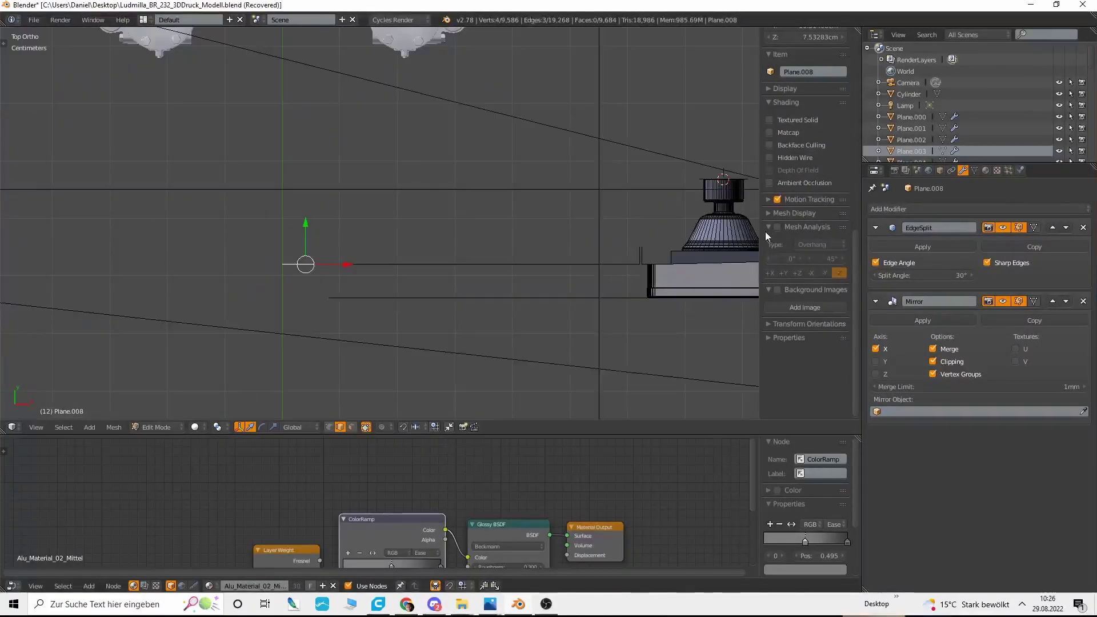
pyautogui.press('g')
pyautogui.press('y')
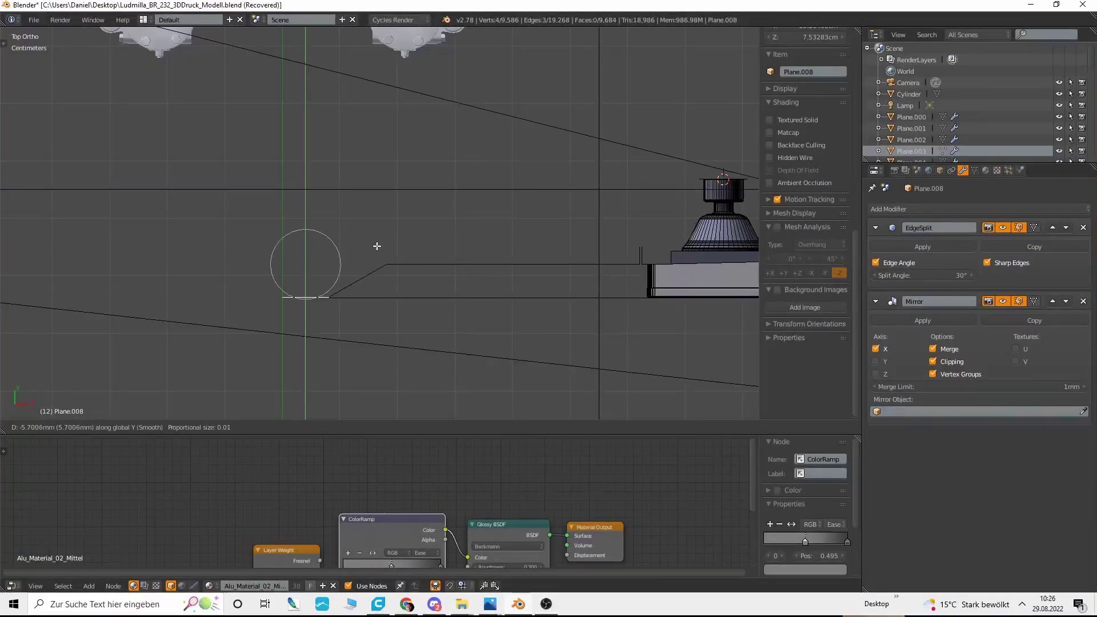
pyautogui.scroll(-20, 377, 244)
pyautogui.scroll(6, 376, 243)
pyautogui.rightClick(376, 243)
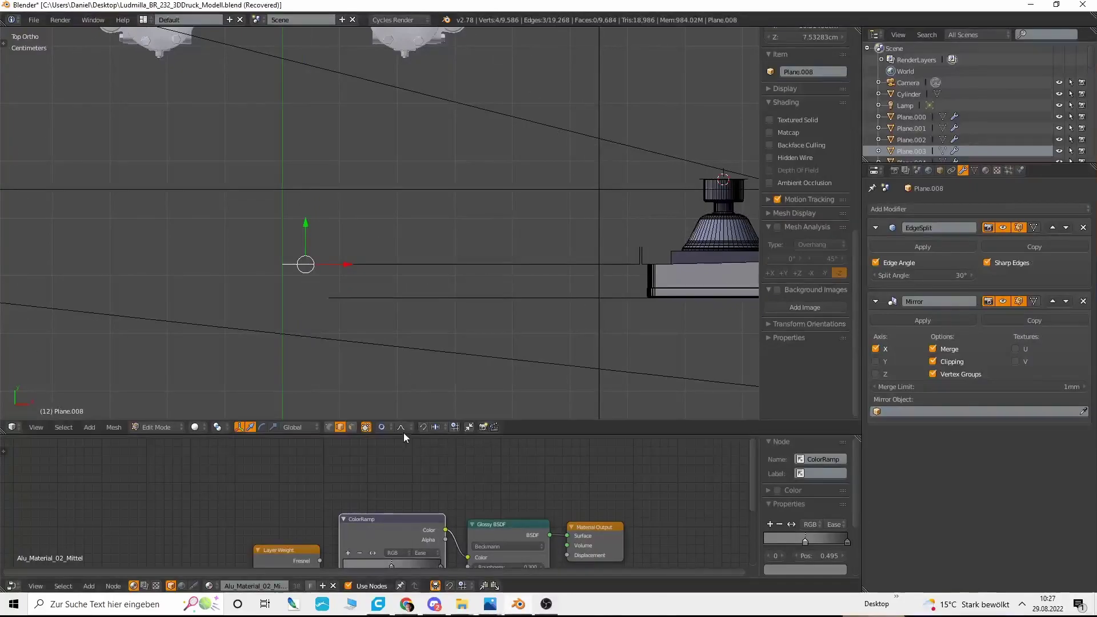
pyautogui.press('g')
pyautogui.press('y')
pyautogui.rightClick(342, 415)
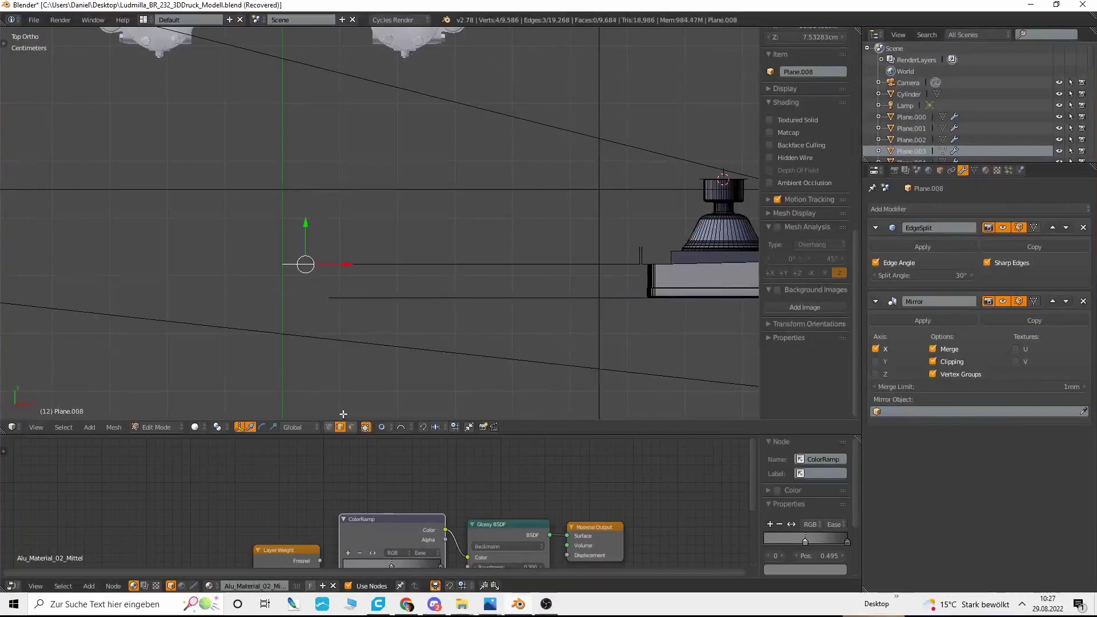
# Step: Turn off proportional editing and move the strip's innermost segment along negative Y onto the guide plane
pyautogui.press('o')
pyautogui.press('g')
pyautogui.press('y')
pyautogui.click(408, 365)
# Step: Select the strip's vertices next to the innermost segment in wireframe and move them along negative Y close to the guide plane
pyautogui.click(329, 428)
pyautogui.press('z')
pyautogui.press('c')
pyautogui.click(380, 249)
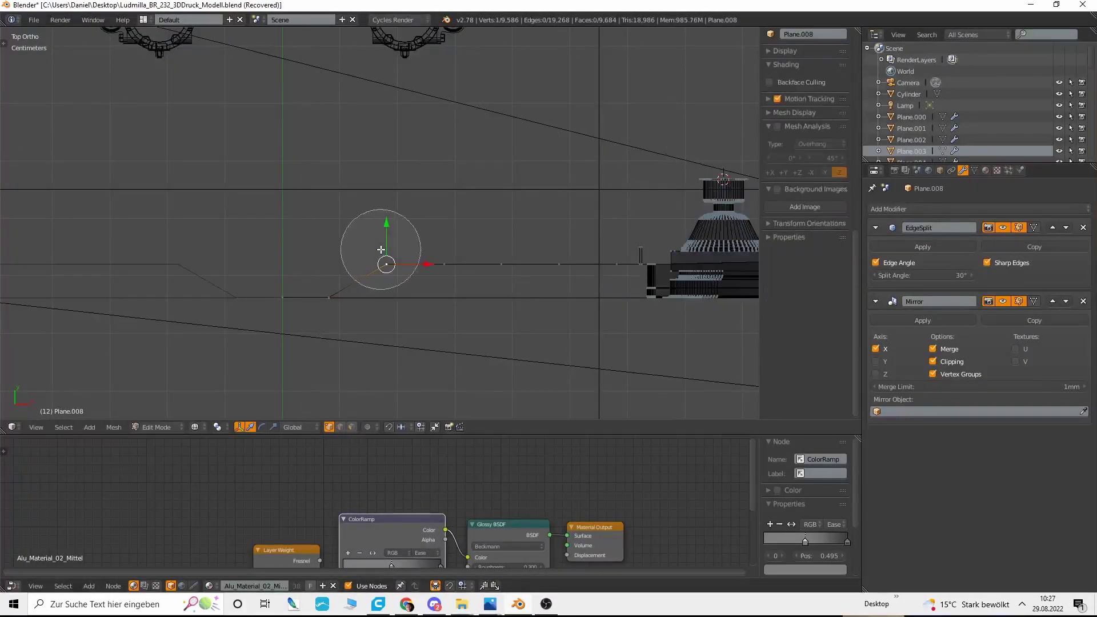
pyautogui.rightClick(382, 251)
pyautogui.press('g')
pyautogui.press('y')
pyautogui.click(421, 317)
# Step: Shift the next two vertex pairs outward along negative Y to shape a gentle curve, the second by about 3.8 mm
pyautogui.click(461, 263)
pyautogui.press('g')
pyautogui.press('y')
pyautogui.click(495, 260)
pyautogui.press('g')
pyautogui.press('y')
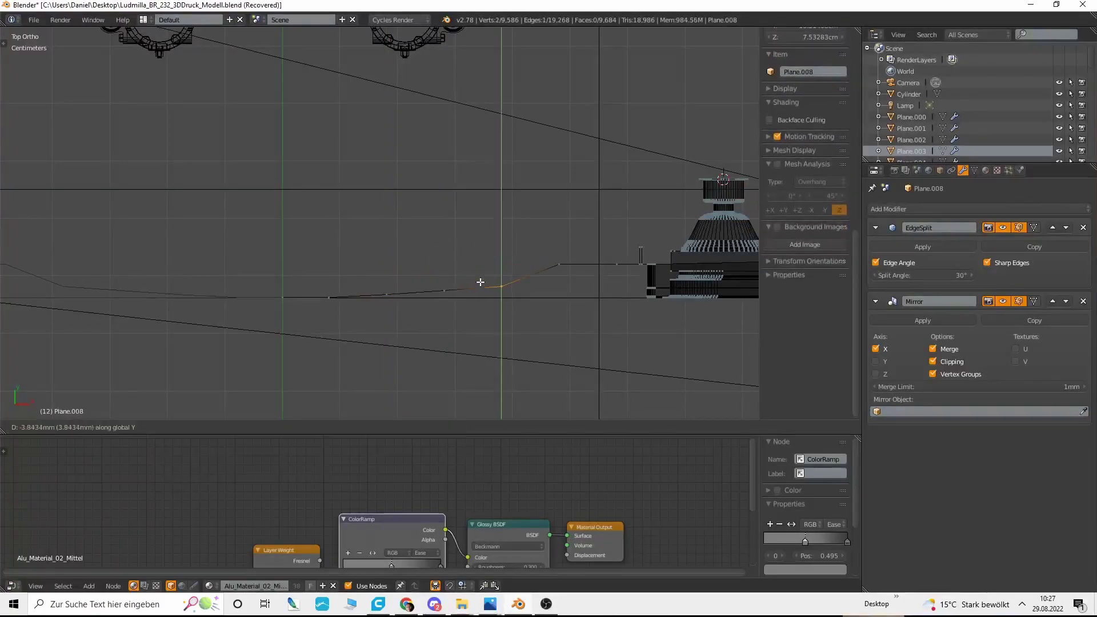
pyautogui.click(480, 282)
# Step: Continue the curve by moving the following vertex pair toward the headlight frame along negative Y
pyautogui.scroll(3, 544, 243)
pyautogui.click(553, 279)
pyautogui.rightClick(553, 279)
pyautogui.press('g')
pyautogui.press('y')
pyautogui.click(535, 395)
pyautogui.keyDown('shift'); pyautogui.moveTo(651, 285); pyautogui.dragTo(543, 267, button='middle'); pyautogui.keyUp('shift')
pyautogui.scroll(-3, 529, 267)
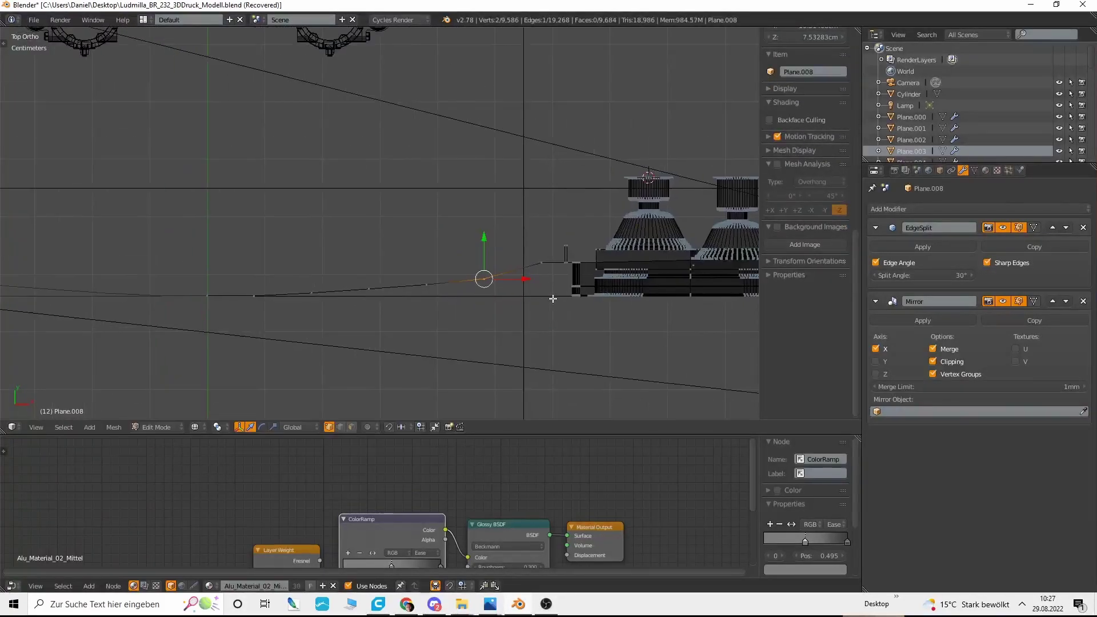
# Step: Adjust the vertex pair nearest the headlight frame along Y to smooth the curve's transition into the frame
pyautogui.scroll(5, 514, 251)
pyautogui.press('c')
pyautogui.click(586, 302)
pyautogui.press('g')
pyautogui.press('y')
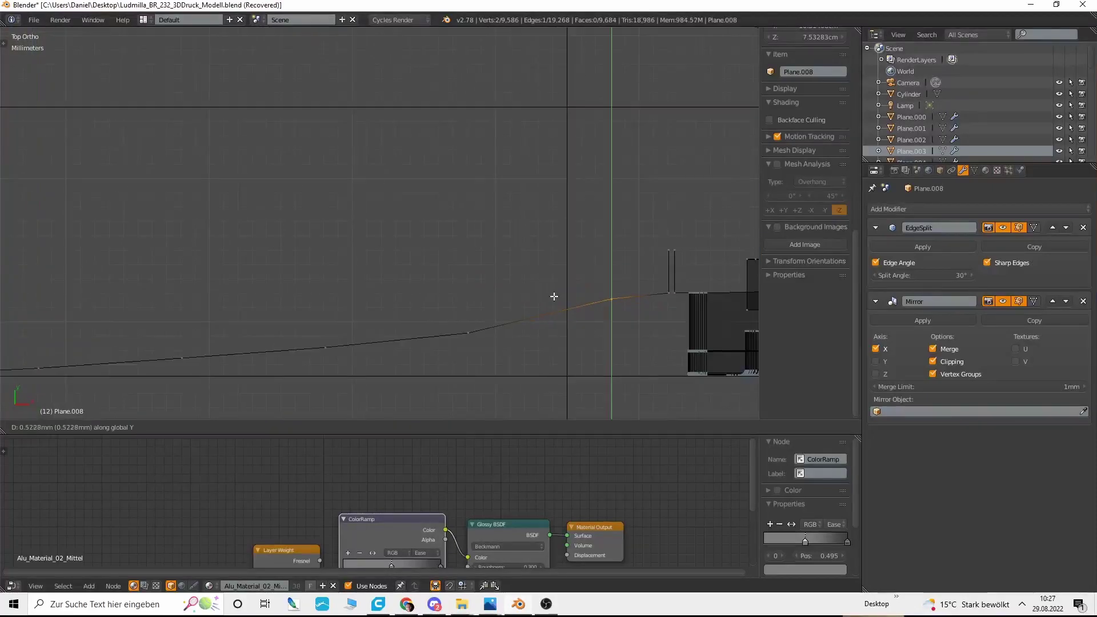
pyautogui.click(545, 308)
# Step: Select the strip's inner vertices from the curve to the centre and move them along positive Y to flatten the bow
pyautogui.press('a')
pyautogui.press('c')
pyautogui.click(469, 332)
pyautogui.rightClick(466, 331)
pyautogui.scroll(-4, 436, 328)
pyautogui.press('c')
pyautogui.moveTo(371, 289); pyautogui.dragTo(132, 288)
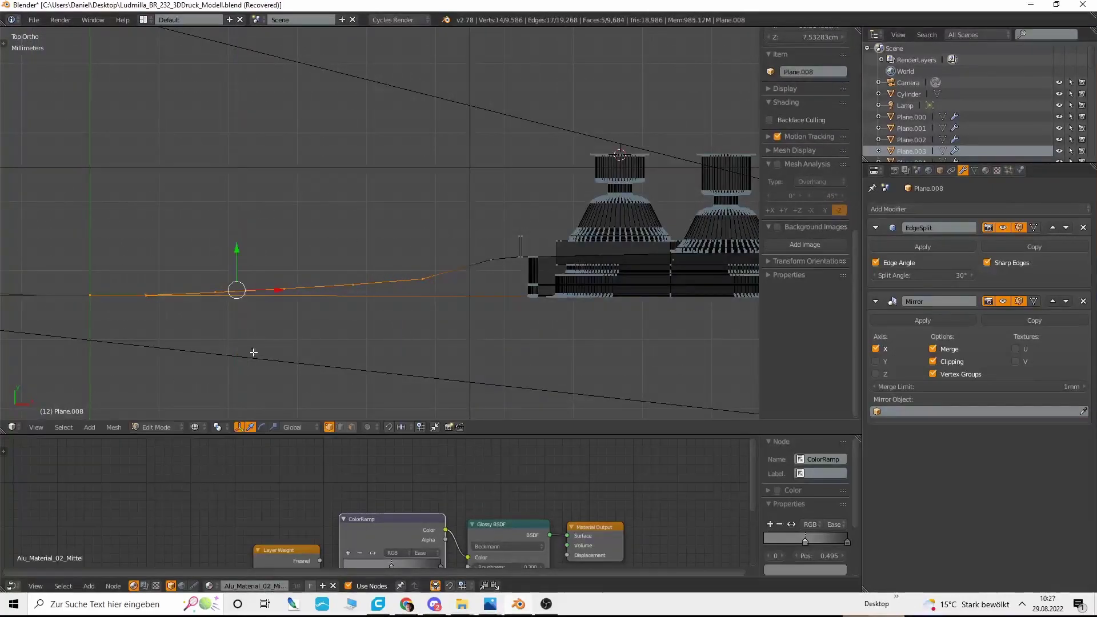
pyautogui.press('g')
pyautogui.press('y')
pyautogui.click(275, 233)
# Step: Select the linked guide plane in front of the headlights and delete it
pyautogui.press('a')
pyautogui.press('l')
pyautogui.scroll(-3, 406, 277)
pyautogui.press('a')
pyautogui.press('l')
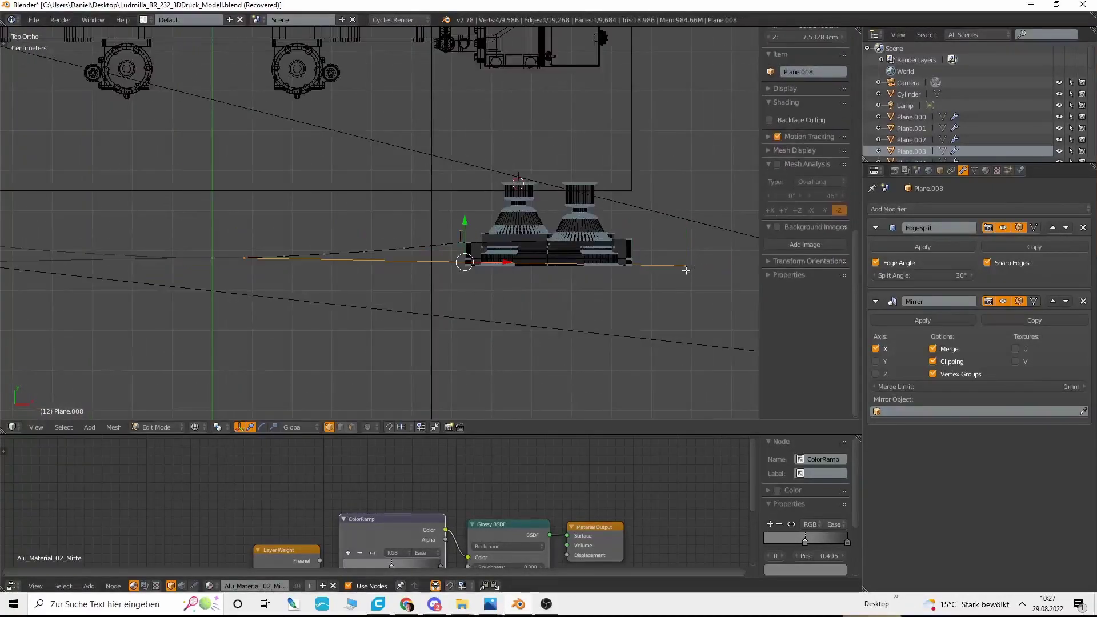
pyautogui.press('x')
pyautogui.click(686, 270)
# Step: Select the strip's innermost face at the centre line and adjust its position along Y in the top view
pyautogui.moveTo(686, 270); pyautogui.dragTo(640, 223, button='middle')
pyautogui.press('z')
pyautogui.press('Tab')
pyautogui.press('Tab')
pyautogui.click(351, 427)
pyautogui.rightClick(295, 346)
pyautogui.press('KP_7')
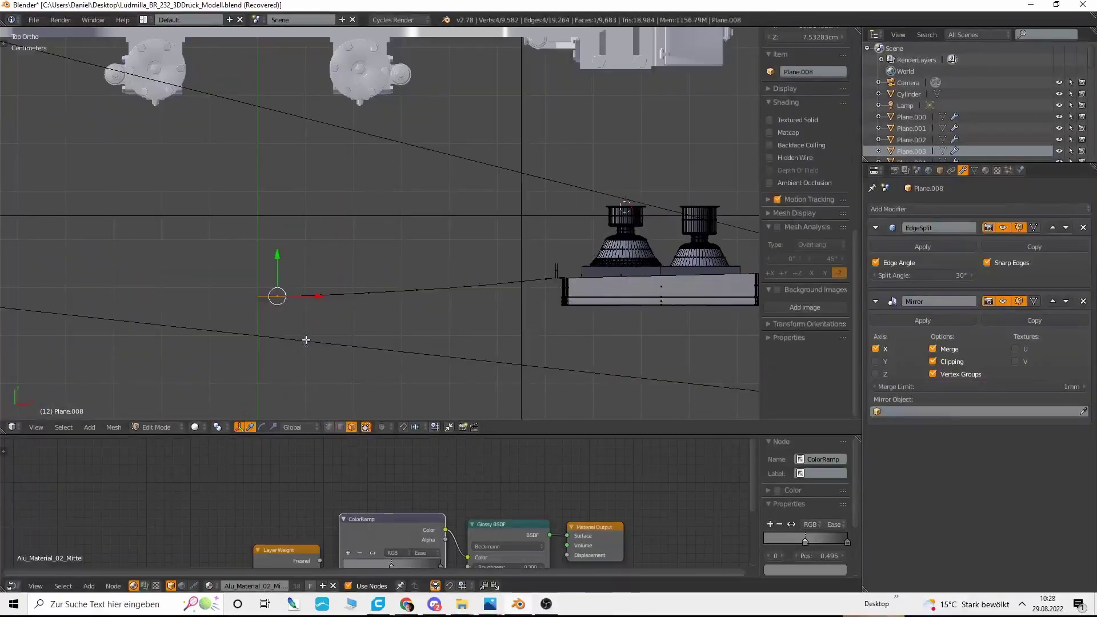
pyautogui.scroll(3, 293, 354)
pyautogui.press('z')
pyautogui.keyDown('shift'); pyautogui.moveTo(490, 235); pyautogui.dragTo(418, 282, button='middle'); pyautogui.keyUp('shift')
pyautogui.press('g')
pyautogui.press('y')
pyautogui.click(396, 255)
# Step: Select the strip's four middle vertex pairs and scale them along Y to even out the curve
pyautogui.click(329, 428)
pyautogui.press('a')
pyautogui.press('c')
pyautogui.moveTo(320, 288); pyautogui.dragTo(606, 269)
pyautogui.press('Escape')
pyautogui.press('s')
pyautogui.press('y')
pyautogui.click(535, 345)
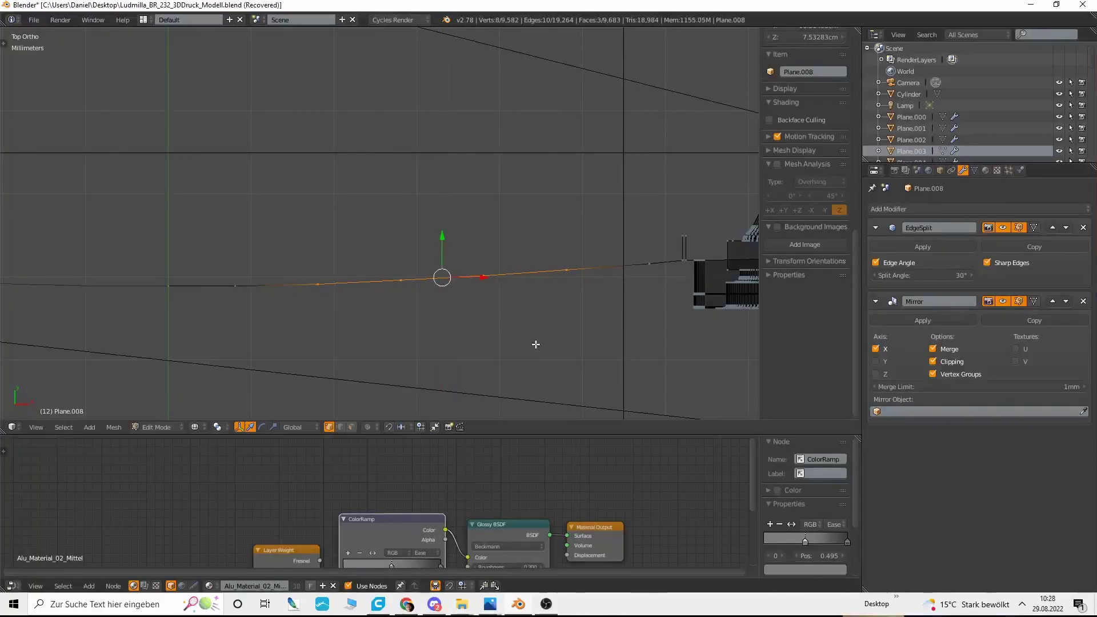
# Step: Extrude the strip's edge at the headlight frame 0.004 m along Y to start a flange and move it another 0.001 m
pyautogui.rightClick(617, 276)
pyautogui.scroll(-5, 613, 277)
pyautogui.press('KP_3')
pyautogui.press('KP_7')
pyautogui.moveTo(457, 269); pyautogui.dragTo(411, 286, button='middle')
pyautogui.press('z')
pyautogui.press('KP_5')
pyautogui.press('KP_Decimal')
pyautogui.click(339, 427)
pyautogui.rightClick(332, 322)
pyautogui.write('ey')
pyautogui.moveTo(333, 321); pyautogui.dragTo(372, 297, button='middle')
pyautogui.write('0.004')
pyautogui.press('Return')
pyautogui.press('KP_5')
pyautogui.write('gy0.001')
pyautogui.press('Return')
# Step: Extrude the flange's end edge 0.005 m along Y, add the adjacent edge to the selection and extrude both another 0.005 m
pyautogui.rightClick(443, 197)
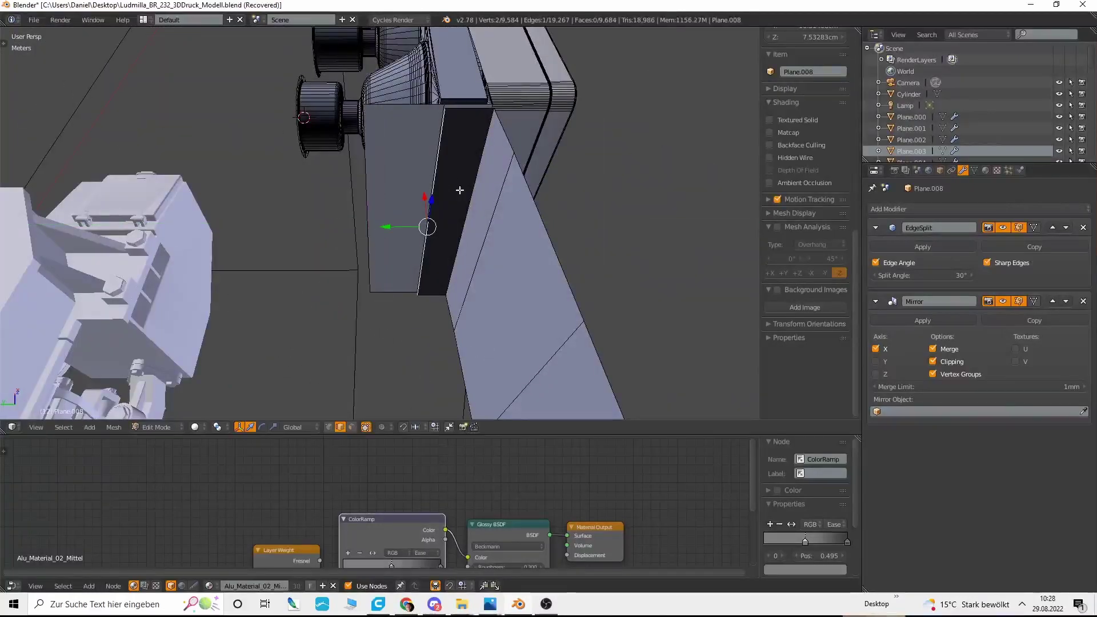
pyautogui.write('ey0.005')
pyautogui.press('Return')
pyautogui.moveTo(483, 223); pyautogui.dragTo(396, 241, button='middle')
pyautogui.scroll(2, 455, 215)
pyautogui.keyDown('shift'); pyautogui.rightClick(433, 193); pyautogui.keyUp('shift')
pyautogui.write('ey0.005')
pyautogui.press('Return')
pyautogui.scroll(-2, 480, 224)
# Step: Add two evenly spaced horizontal loop cuts along the strip and its flange
pyautogui.hotkey('ctrl', 'r')
pyautogui.scroll(1, 396, 241)
pyautogui.click(396, 242)
pyautogui.rightClick(396, 241)
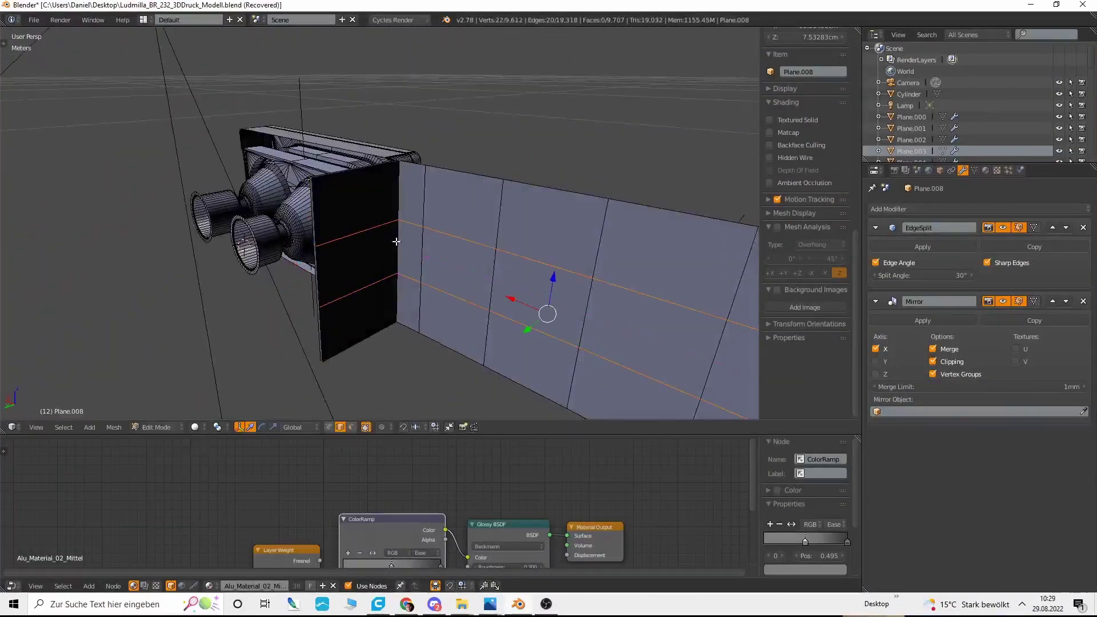
# Step: Display edge lengths and scale the flange's two horizontal cut edges along Z to about 8 mm apart
pyautogui.click(793, 213)
pyautogui.click(772, 358)
pyautogui.rightClick(385, 260)
pyautogui.press('KP_Decimal')
pyautogui.rightClick(366, 272)
pyautogui.keyDown('shift'); pyautogui.rightClick(354, 177); pyautogui.keyUp('shift')
pyautogui.scroll(4, 366, 228)
pyautogui.press('s')
pyautogui.press('z')
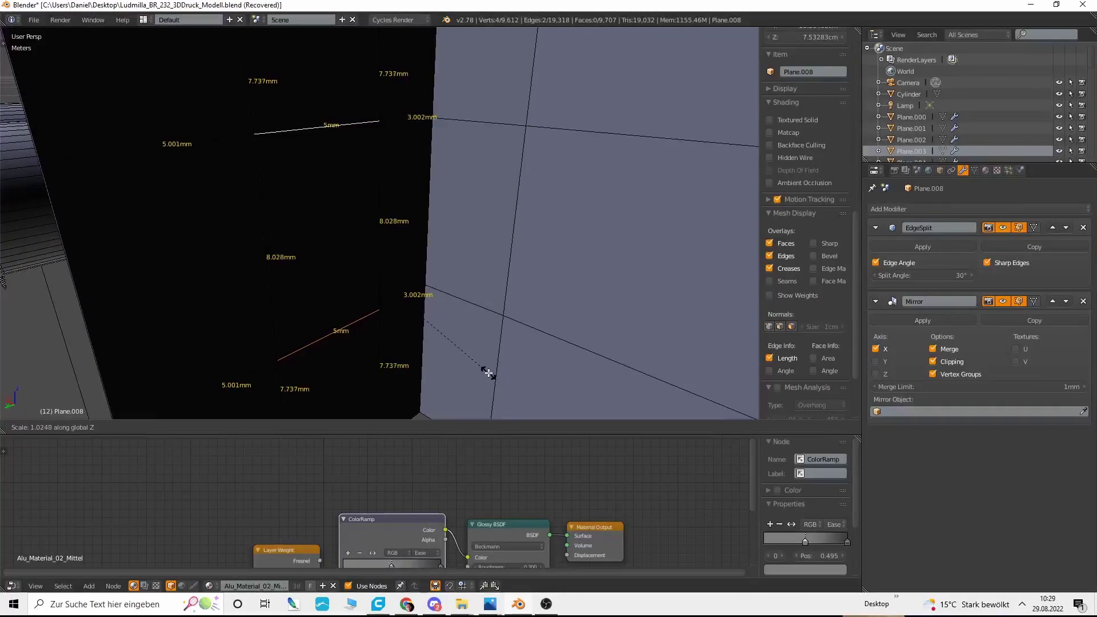
pyautogui.click(489, 368)
# Step: Extrude the flange's middle face 0.005 m along X to form a rectangular block
pyautogui.scroll(-6, 490, 366)
pyautogui.moveTo(491, 366); pyautogui.dragTo(368, 179, button='middle')
pyautogui.hotkey('ctrl', 'Tab')
pyautogui.click(367, 179)
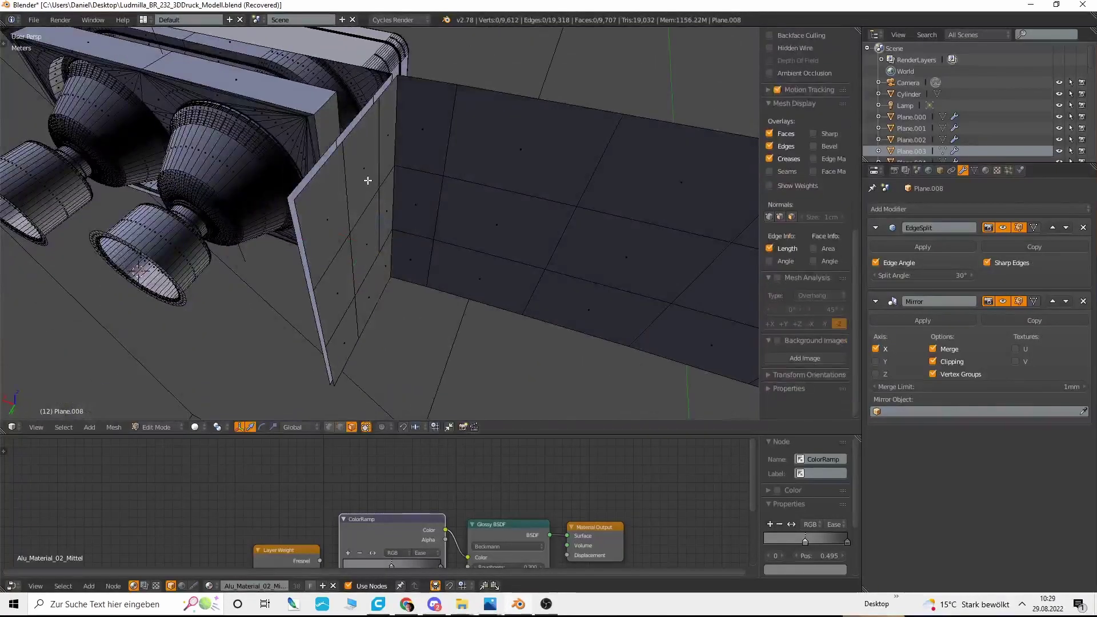
pyautogui.rightClick(367, 243)
pyautogui.press('e')
pyautogui.press('x')
pyautogui.press('0')
pyautogui.press('.')
pyautogui.press('0')
pyautogui.press('0')
pyautogui.press('5')
pyautogui.press('Return')
pyautogui.press('KP_Decimal')
# Step: Extend the selection to the whole block and the matching face on the flange's opposite side, and move them 0.003 m along Y
pyautogui.moveTo(464, 314); pyautogui.dragTo(431, 223, button='middle')
pyautogui.press('ctrl+KP_Add')
pyautogui.scroll(-4, 568, 240)
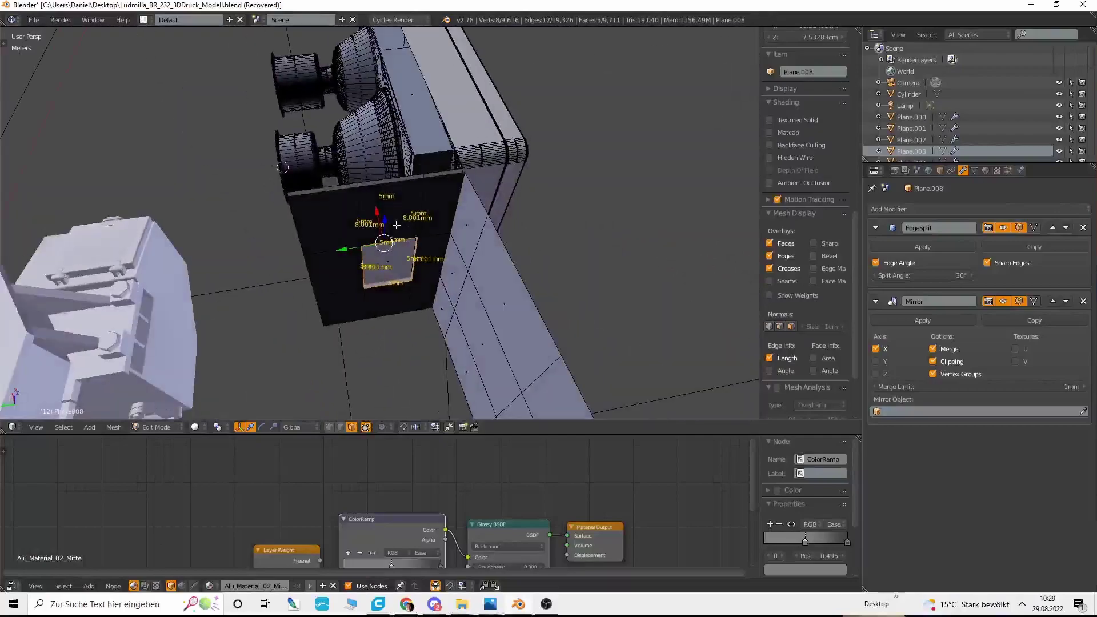
pyautogui.keyDown('shift'); pyautogui.rightClick(403, 206); pyautogui.keyUp('shift')
pyautogui.moveTo(403, 286); pyautogui.dragTo(467, 291, button='middle')
pyautogui.press('g')
pyautogui.press('y')
pyautogui.press('.')
pyautogui.press('0')
pyautogui.press('0')
pyautogui.press('3')
pyautogui.press('Return')
# Step: Widen the flange's full-height face behind the block by moving it 0.0004 m along Y and shifting one of its vertical edges -0.0008 m along Y
pyautogui.rightClick(377, 194)
pyautogui.press('g')
pyautogui.press('y')
pyautogui.press('0')
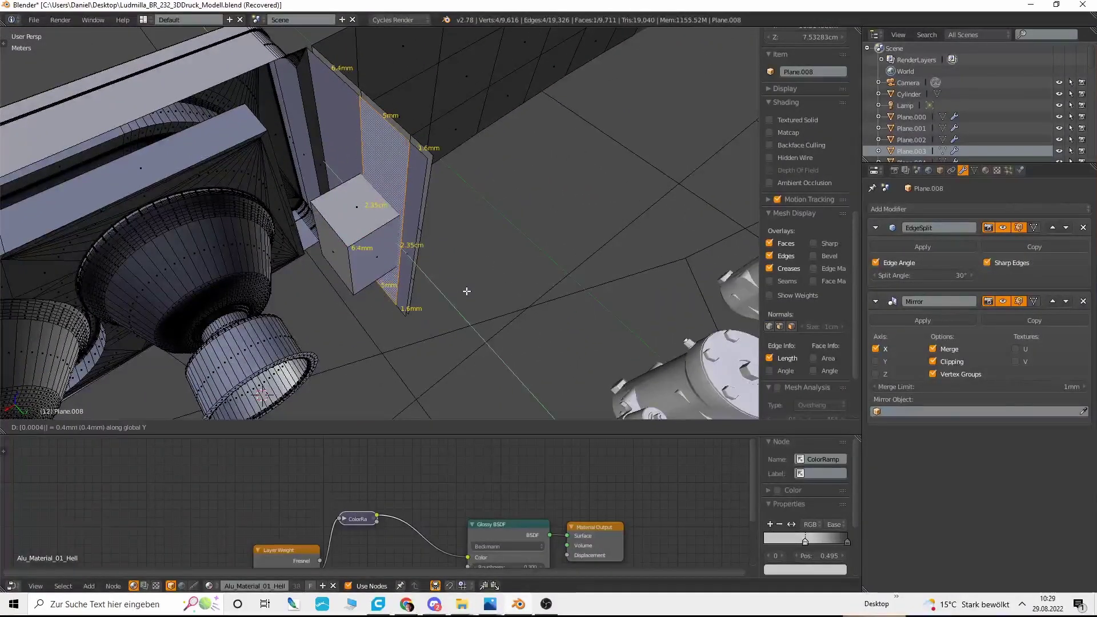
pyautogui.click(341, 429)
pyautogui.rightClick(374, 155)
pyautogui.press('g')
pyautogui.press('y')
pyautogui.press('-')
pyautogui.press('.')
pyautogui.press('0')
pyautogui.press('0')
pyautogui.press('0')
pyautogui.press('8')
pyautogui.press('Return')
# Step: Add two horizontal loop cuts through the flange and strip, and snap the 3D cursor to the block's lower edge
pyautogui.moveTo(374, 155); pyautogui.dragTo(406, 100, button='middle')
pyautogui.hotkey('ctrl', 'r')
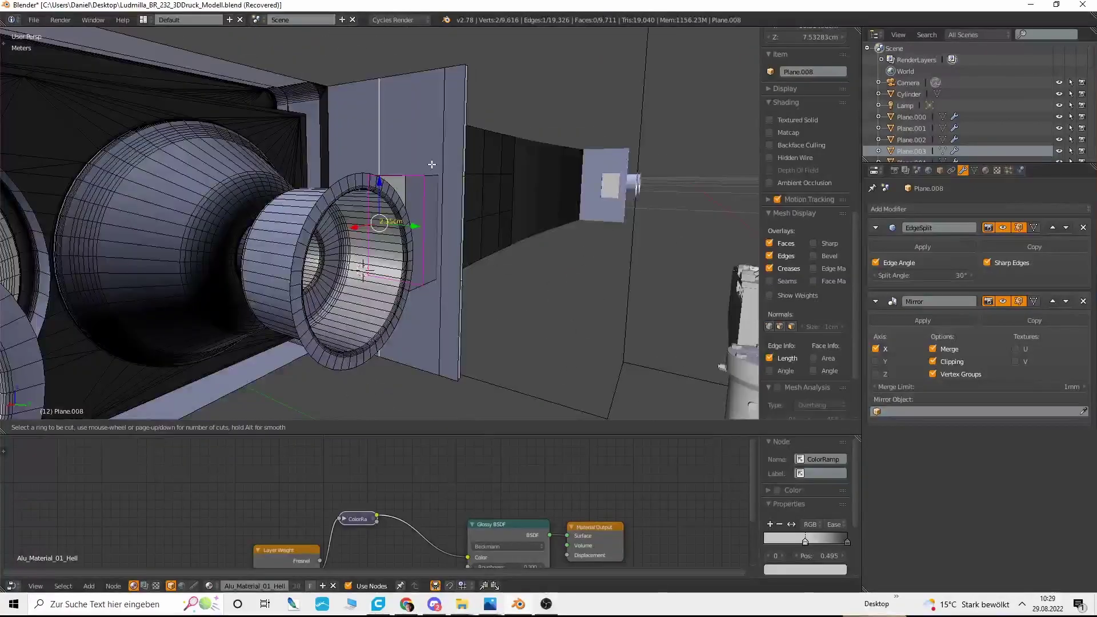
pyautogui.scroll(1, 439, 178)
pyautogui.click(439, 179)
pyautogui.moveTo(439, 178); pyautogui.dragTo(455, 150, button='middle')
pyautogui.rightClick(421, 277)
pyautogui.click(114, 427)
pyautogui.moveTo(129, 350)
pyautogui.click(250, 401)
# Step: Align the flange's two lower cut edges with the block's underside by scaling them to 0 along Z around the 3D cursor
pyautogui.rightClick(426, 294)
pyautogui.keyDown('shift'); pyautogui.rightClick(494, 277); pyautogui.keyUp('shift')
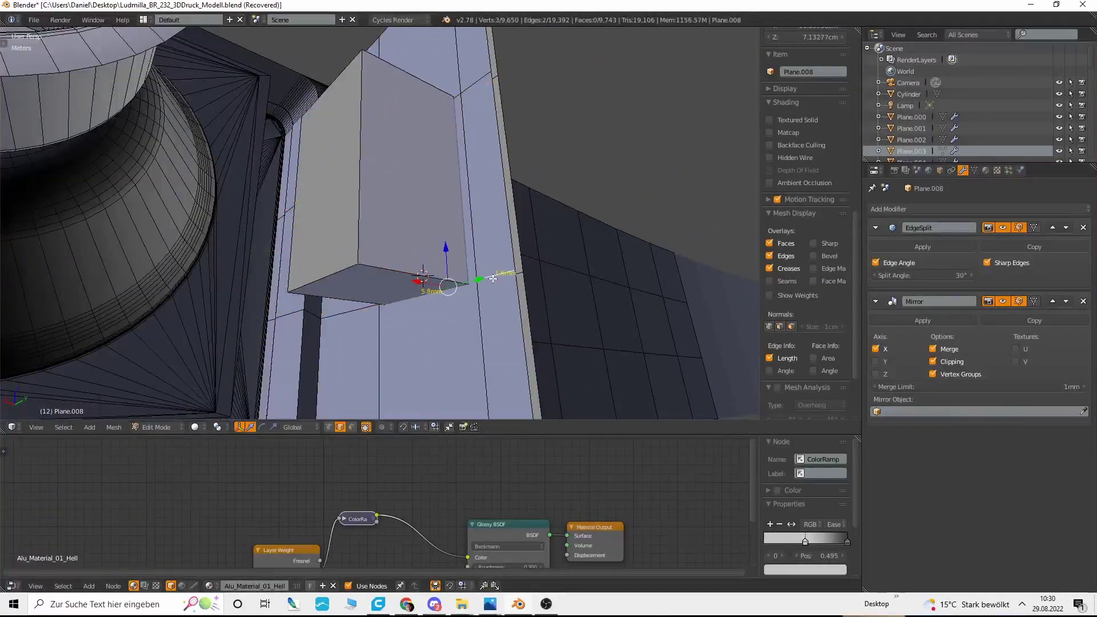
pyautogui.click(218, 428)
pyautogui.click(247, 401)
pyautogui.press('s')
pyautogui.press('z')
pyautogui.press('0')
pyautogui.press('Return')
# Step: Snap the 3D cursor to the block's upper edge and scale the flange's upper cut edge to 0 along Z around it
pyautogui.moveTo(400, 188); pyautogui.dragTo(451, 286, button='middle')
pyautogui.rightClick(456, 279)
pyautogui.rightClick(438, 282)
pyautogui.click(114, 427)
pyautogui.moveTo(131, 350)
pyautogui.click(250, 401)
pyautogui.rightClick(456, 276)
pyautogui.press('s')
pyautogui.press('z')
pyautogui.press('0')
pyautogui.press('Return')
# Step: Extrude the enlarged flange face surrounding the block 0.005 m along X
pyautogui.scroll(3, 445, 286)
pyautogui.click(352, 427)
pyautogui.rightClick(384, 252)
pyautogui.rightClick(413, 242)
pyautogui.press('e')
pyautogui.press('x')
pyautogui.press('0')
pyautogui.press('.')
pyautogui.press('0')
pyautogui.press('0')
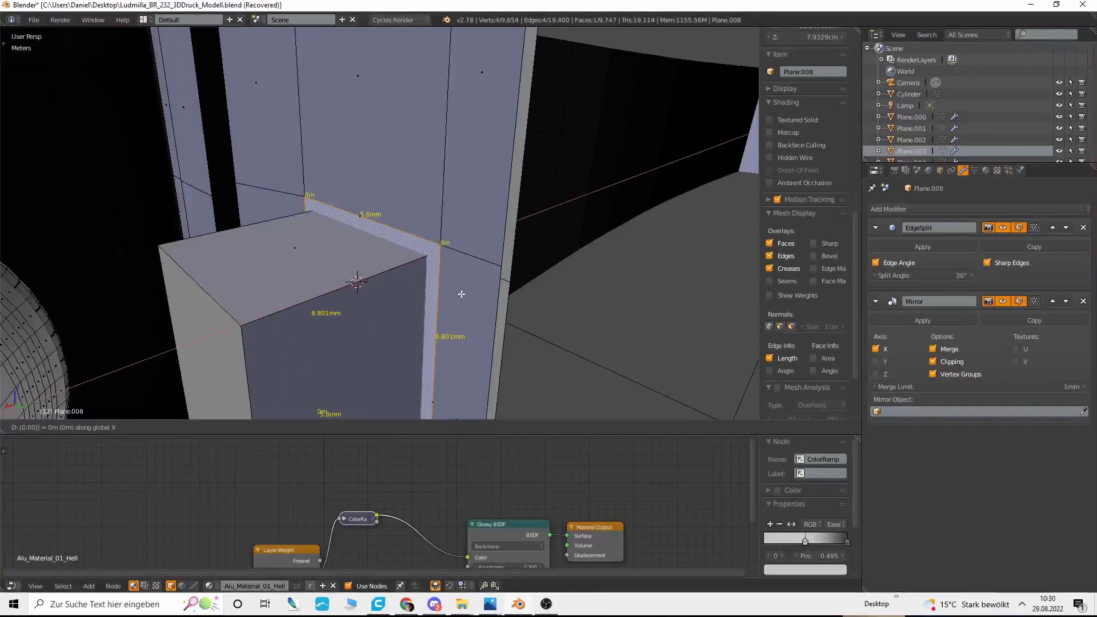
pyautogui.press('5')
pyautogui.press('Return')
# Step: Extrude the flange's three free vertical end edges 3 mm along X and another 1 cm along Y
pyautogui.scroll(-6, 462, 295)
pyautogui.moveTo(506, 252); pyautogui.dragTo(384, 299, button='middle')
pyautogui.click(340, 427)
pyautogui.rightClick(306, 336)
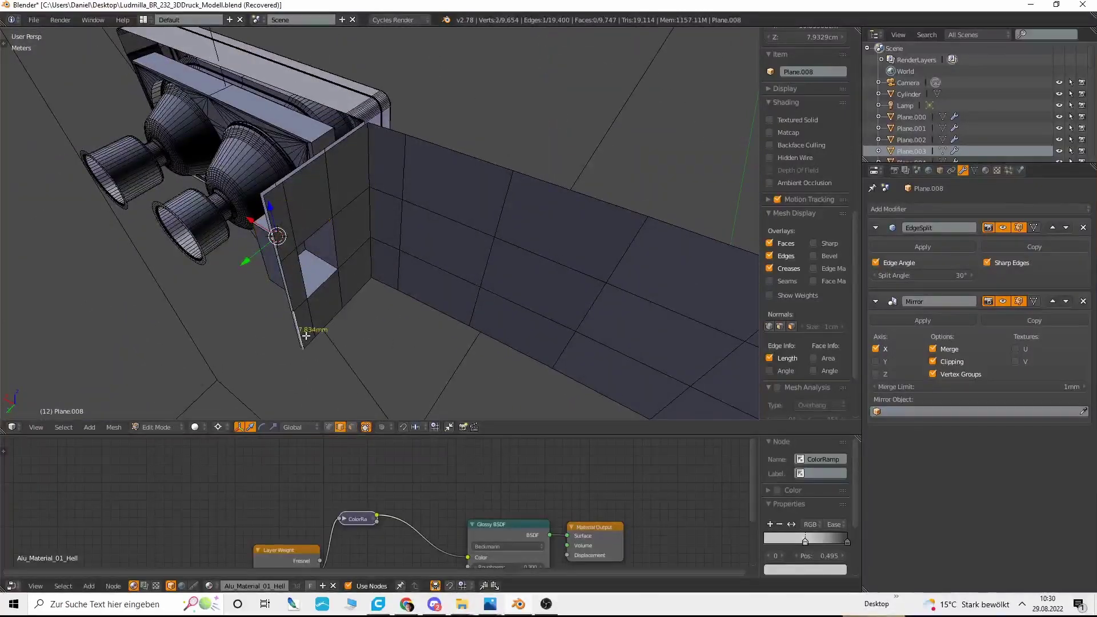
pyautogui.keyDown('alt'); pyautogui.rightClick(349, 334); pyautogui.keyUp('alt')
pyautogui.click(395, 297)
pyautogui.press('KP_7')
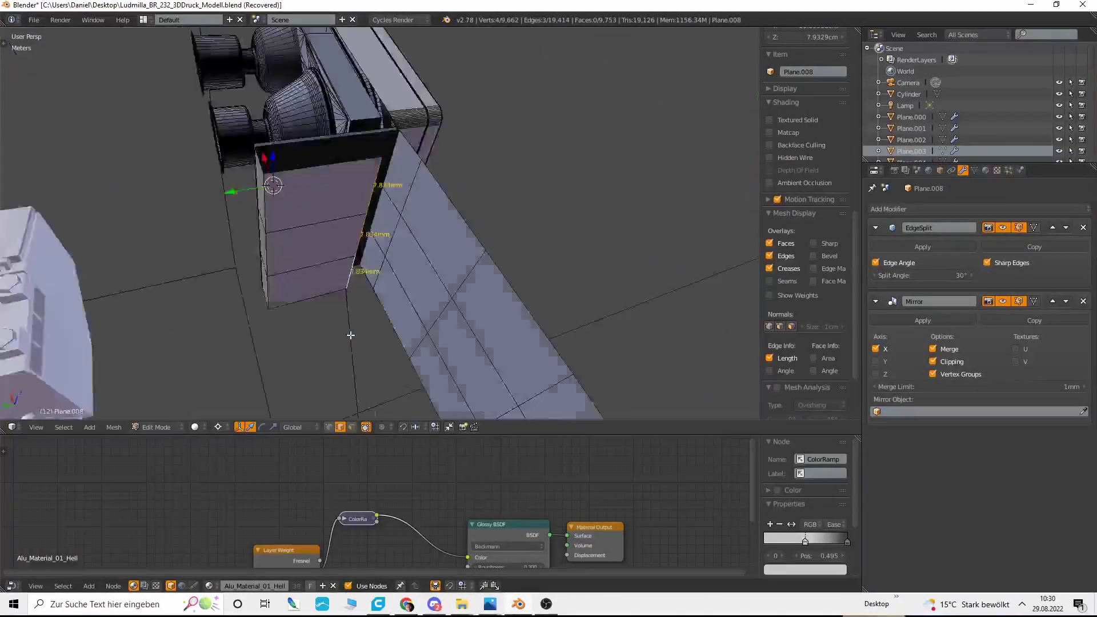
# Step: Extrude the three end edges along X toward the model's centre to form an inner wall behind the curved strip
pyautogui.keyDown('shift'); pyautogui.moveTo(434, 268); pyautogui.dragTo(605, 263, button='middle'); pyautogui.keyUp('shift')
pyautogui.press('e')
pyautogui.press('y')
pyautogui.press('0')
pyautogui.press('.')
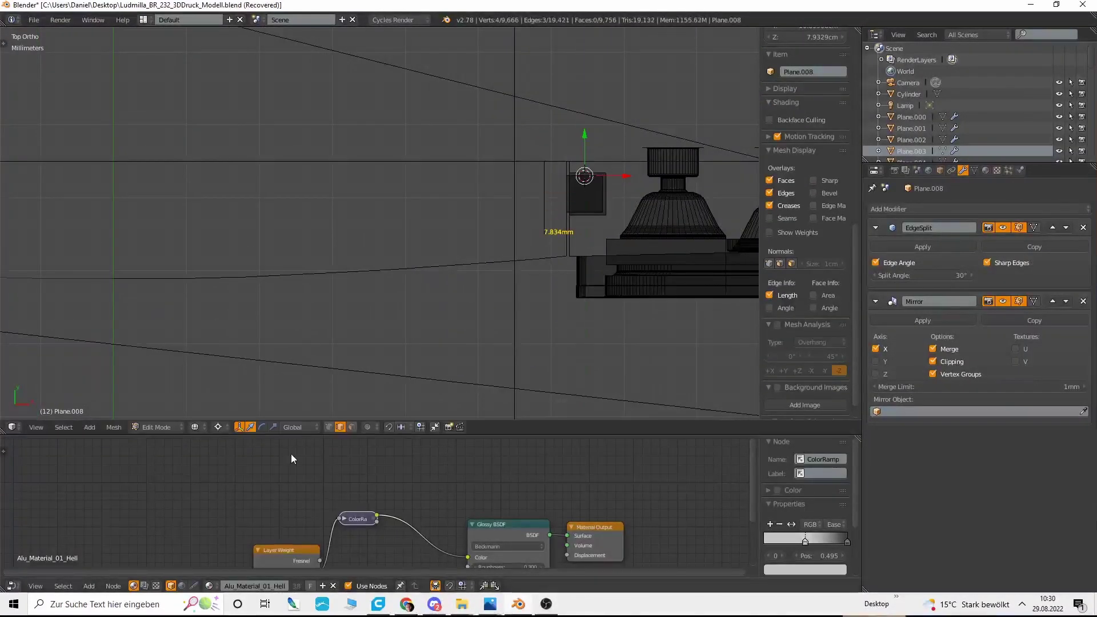
pyautogui.scroll(2, 606, 263)
pyautogui.press('x')
pyautogui.click(304, 167)
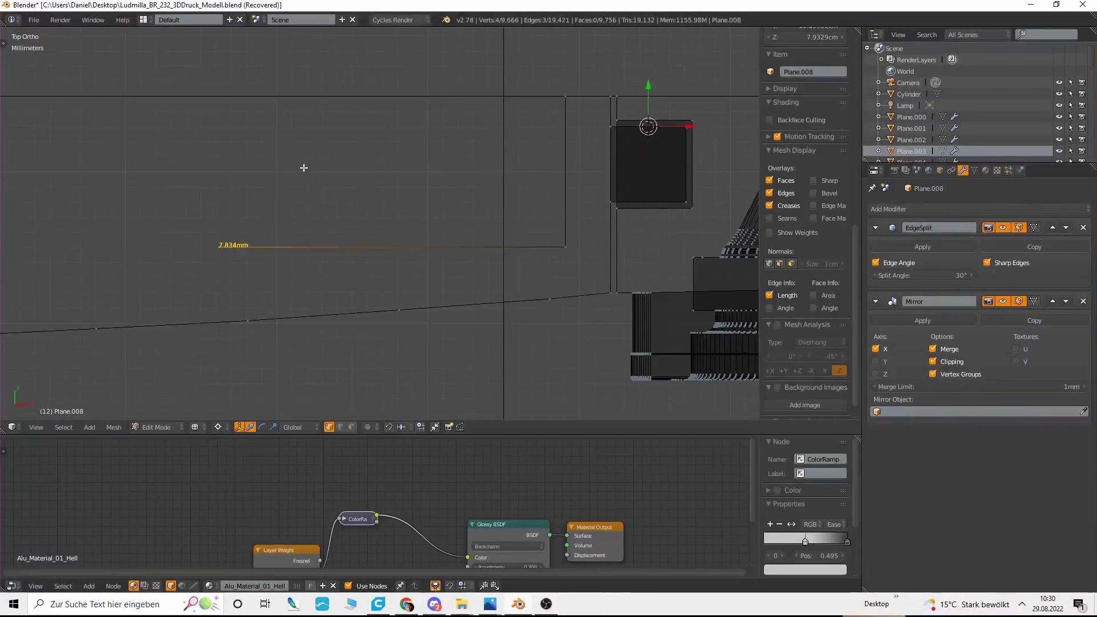
pyautogui.scroll(-5, 559, 304)
pyautogui.scroll(-1, 486, 319)
pyautogui.rightClick(540, 283)
pyautogui.press('KP_Decimal')
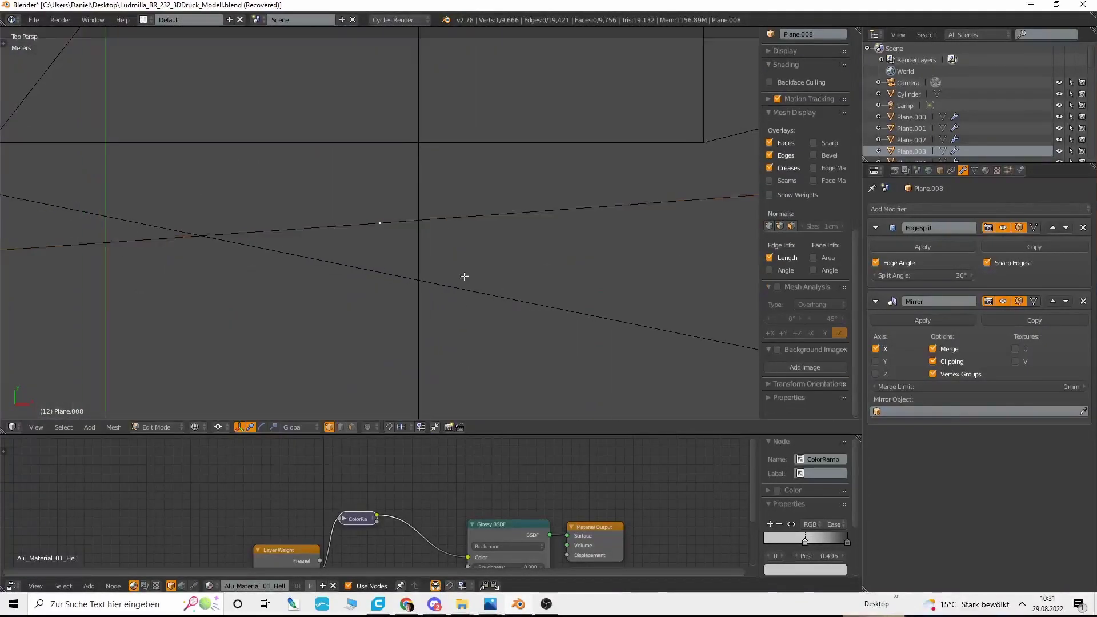
pyautogui.press('z')
pyautogui.moveTo(465, 277); pyautogui.dragTo(588, 289, button='middle')
pyautogui.hotkey('ctrl', 'l')
pyautogui.hotkey('ctrl', 'z')
pyautogui.scroll(5, 588, 289)
pyautogui.press('a')
pyautogui.click(351, 428)
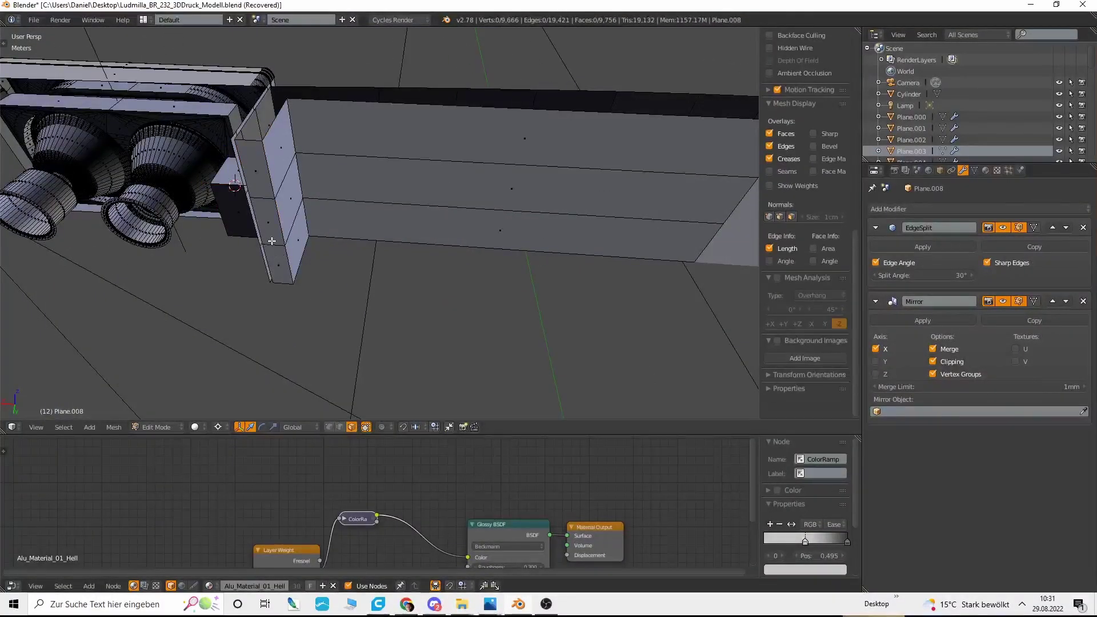
pyautogui.keyDown('alt'); pyautogui.click(293, 211); pyautogui.keyUp('alt')
pyautogui.press('g')
pyautogui.rightClick(345, 285)
# Step: Select the lower boundary edge loop of the strip and flange, and try to offset it by 0.001 m
pyautogui.moveTo(345, 284); pyautogui.dragTo(413, 309, button='middle')
pyautogui.scroll(4, 436, 311)
pyautogui.click(340, 428)
pyautogui.keyDown('alt'); pyautogui.rightClick(350, 257); pyautogui.keyUp('alt')
pyautogui.scroll(-3, 400, 297)
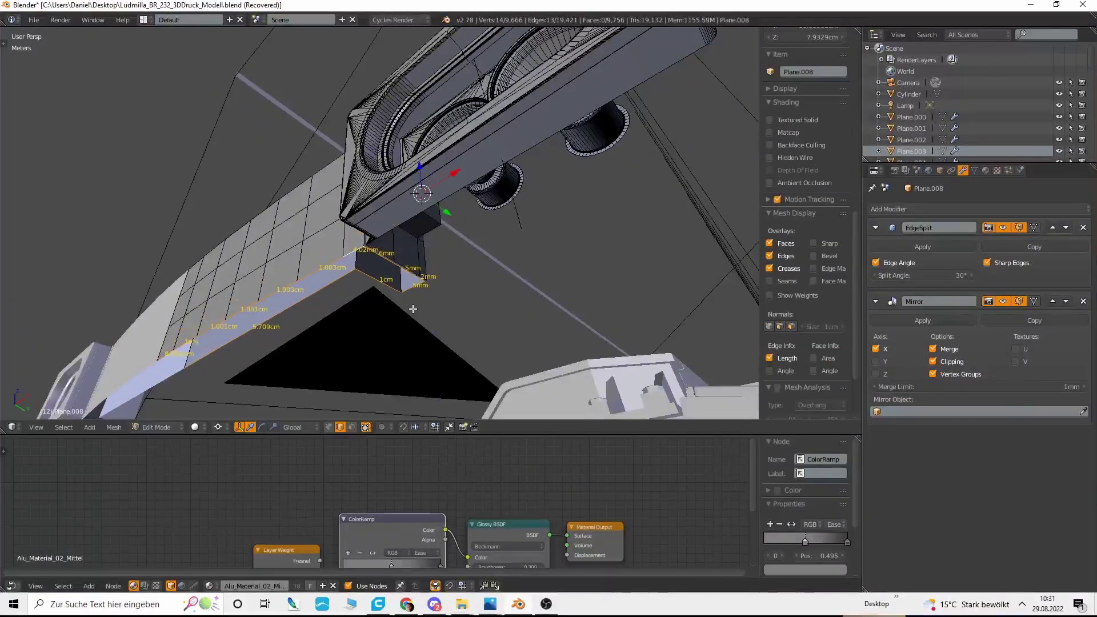
pyautogui.write('001')
pyautogui.press('Return')
# Step: Reduce the selection to the curved strip's lower edges and extrude them 5 mm along Z
pyautogui.moveTo(262, 301)
pyautogui.mouseDown(button='middle')
pyautogui.moveTo(245, 286)
pyautogui.moveTo(229, 309)
pyautogui.moveTo(328, 294)
pyautogui.moveTo(412, 324)
pyautogui.mouseUp(button='middle')
pyautogui.scroll(4, 228, 309)
pyautogui.scroll(-4, 411, 324)
pyautogui.press('z')
pyautogui.press('c')
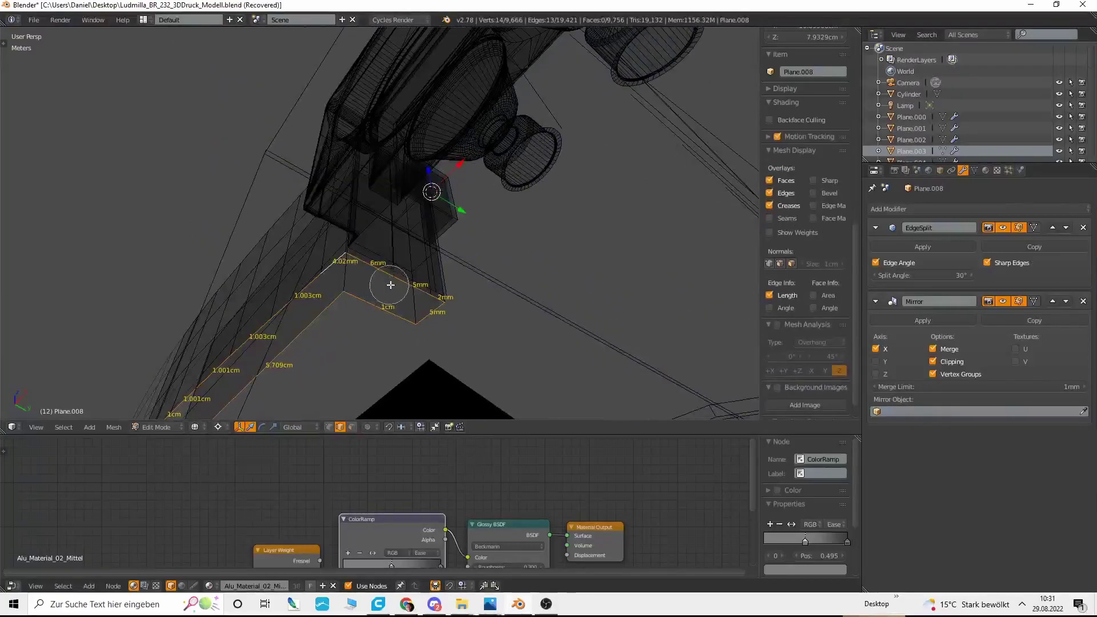
pyautogui.moveTo(389, 284); pyautogui.dragTo(428, 306, button='middle')
pyautogui.rightClick(428, 305)
pyautogui.keyDown('shift'); pyautogui.rightClick(414, 265); pyautogui.keyUp('shift')
pyautogui.moveTo(414, 264); pyautogui.dragTo(512, 244, button='middle')
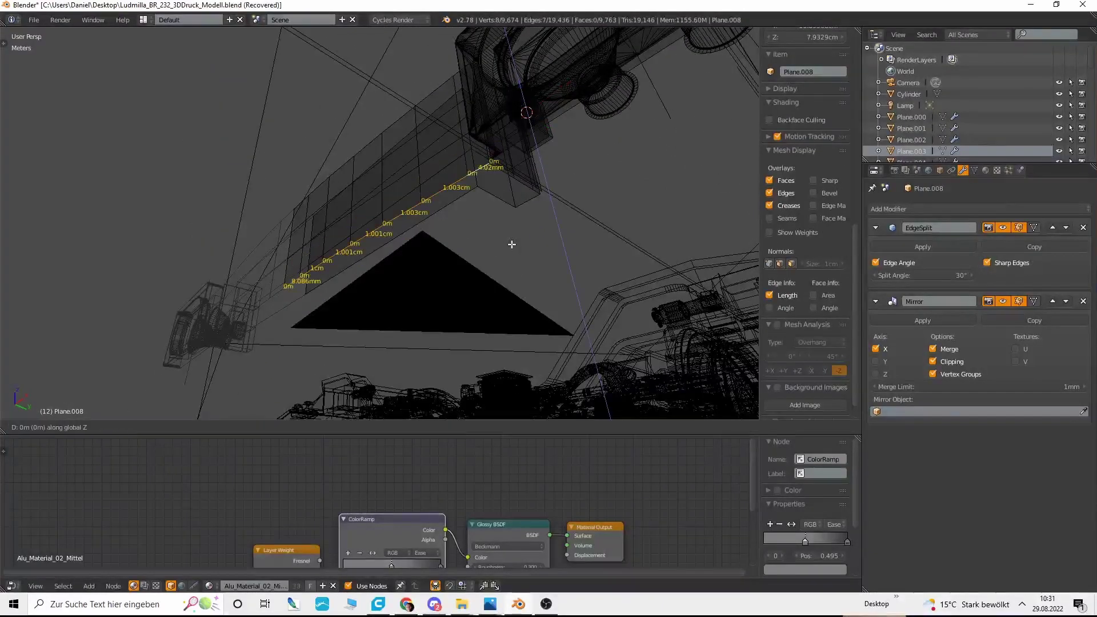
pyautogui.moveTo(345, 11); pyautogui.dragTo(510, 208, button='middle')
# Step: Select the extension's 5 mm end edge beside the headlight frame and extrude it freehand in two segments across the headlights in top view
pyautogui.press('z')
pyautogui.rightClick(509, 208)
pyautogui.moveTo(586, 189)
pyautogui.mouseDown(button='middle')
pyautogui.moveTo(499, 179)
pyautogui.moveTo(540, 240)
pyautogui.mouseUp(button='middle')
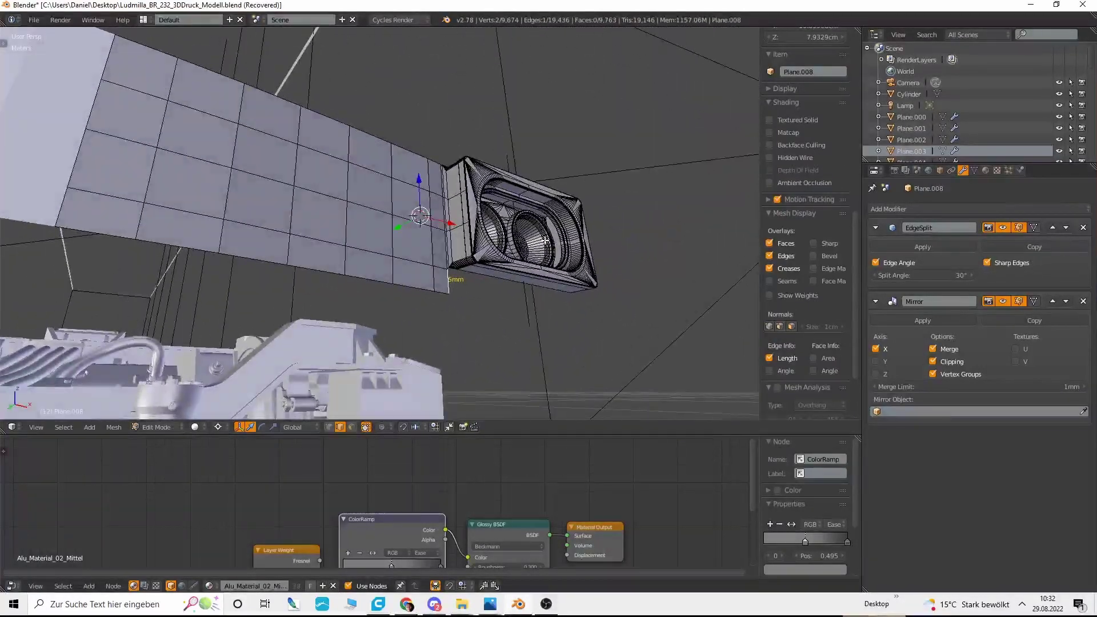
pyautogui.press('KP_7')
pyautogui.press('z')
pyautogui.keyDown('shift'); pyautogui.moveTo(476, 291); pyautogui.dragTo(407, 320, button='middle'); pyautogui.keyUp('shift')
pyautogui.scroll(3, 407, 321)
pyautogui.press('e')
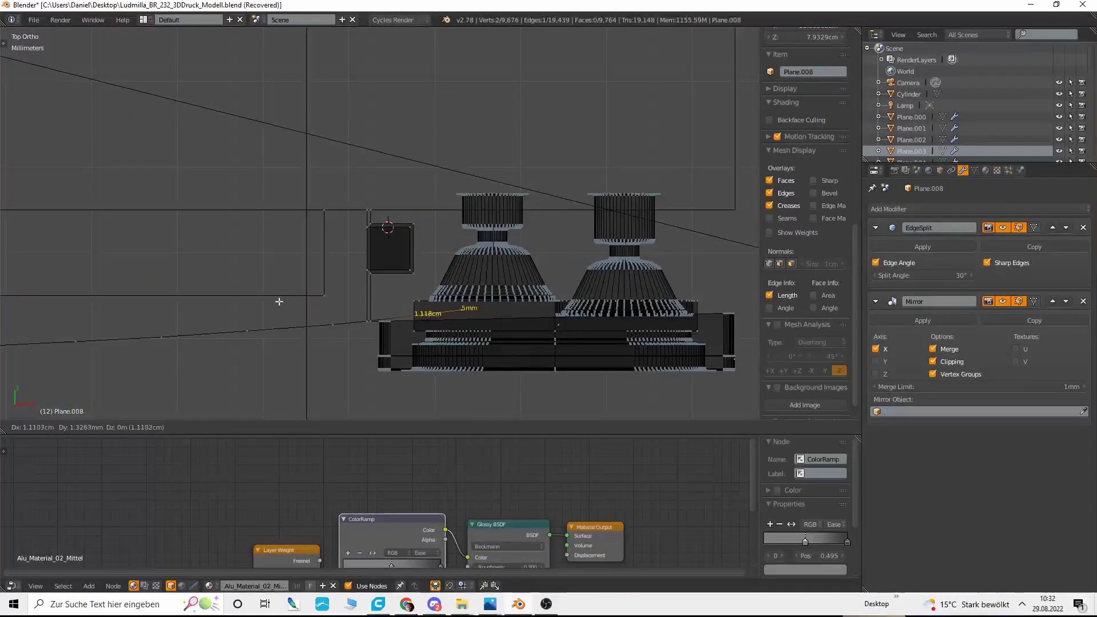
pyautogui.keyDown('shift'); pyautogui.moveTo(511, 330); pyautogui.dragTo(435, 338, button='middle'); pyautogui.keyUp('shift')
pyautogui.press('e')
pyautogui.click(514, 325)
pyautogui.scroll(-5, 499, 309)
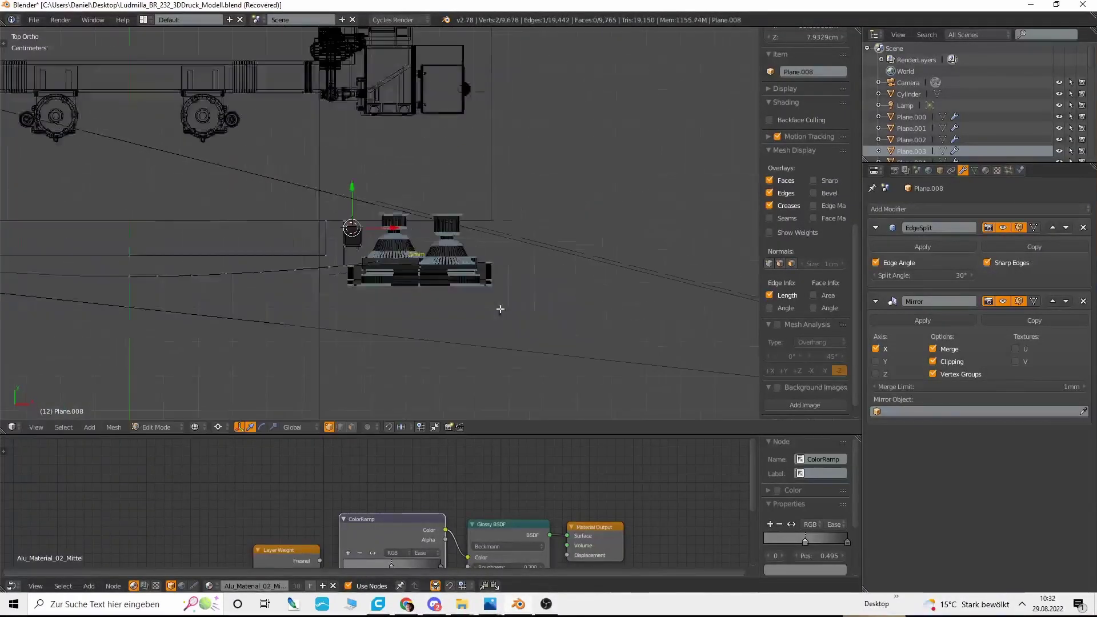
# Step: Continue the extension with two more freehand extruded segments toward the outer headlight
pyautogui.scroll(2, 489, 310)
pyautogui.keyDown('shift'); pyautogui.moveTo(499, 308); pyautogui.dragTo(458, 283, button='middle'); pyautogui.keyUp('shift')
pyautogui.scroll(3, 440, 342)
pyautogui.press('e')
pyautogui.click(583, 226)
pyautogui.scroll(-4, 521, 309)
pyautogui.scroll(-6, 503, 323)
pyautogui.scroll(5, 483, 338)
pyautogui.scroll(7, 411, 341)
pyautogui.press('e')
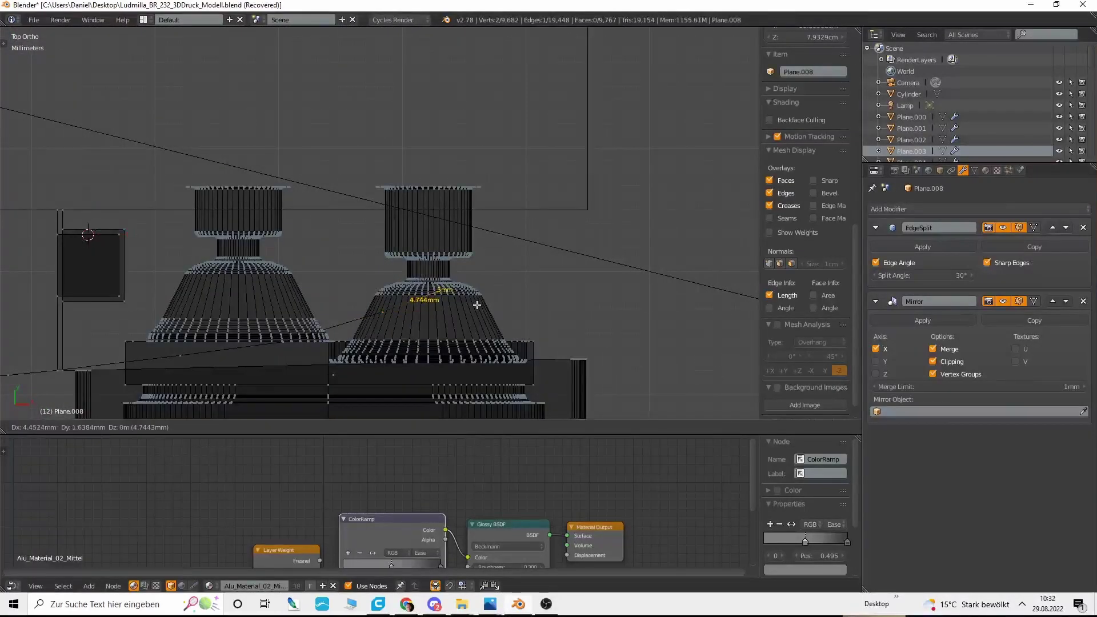
pyautogui.click(477, 305)
pyautogui.scroll(-3, 466, 314)
pyautogui.scroll(3, 482, 335)
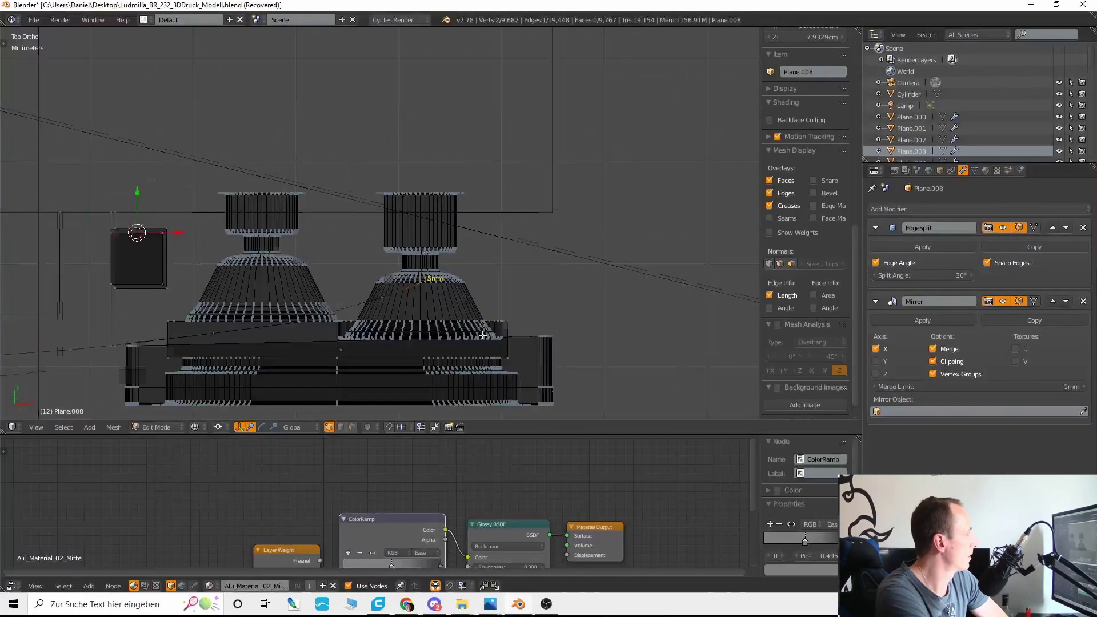
# Step: Extrude further short segments, about 2 to 2.5 mm each, to curve the extension's end backward beside the outer headlight
pyautogui.scroll(4, 483, 336)
pyautogui.press('e')
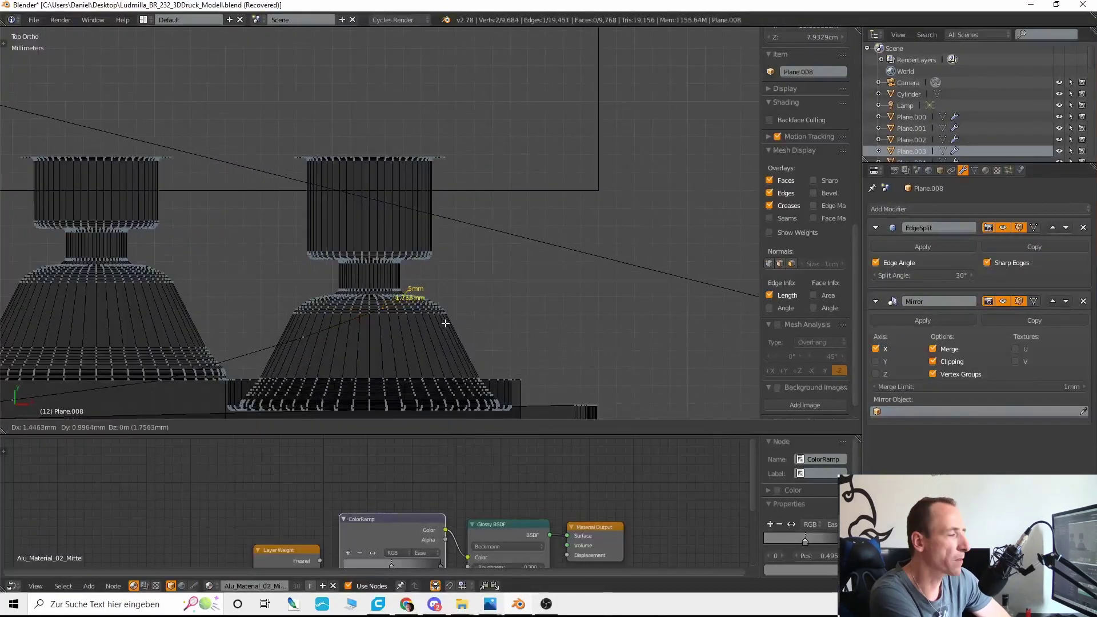
pyautogui.click(578, 250)
pyautogui.press('e')
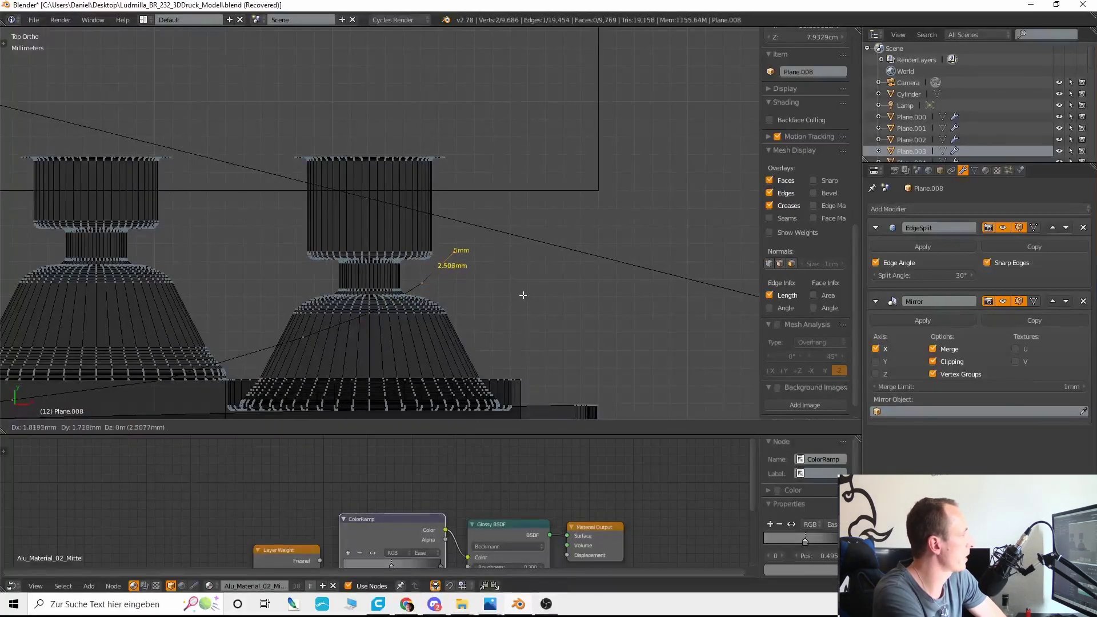
pyautogui.click(523, 295)
pyautogui.press('g')
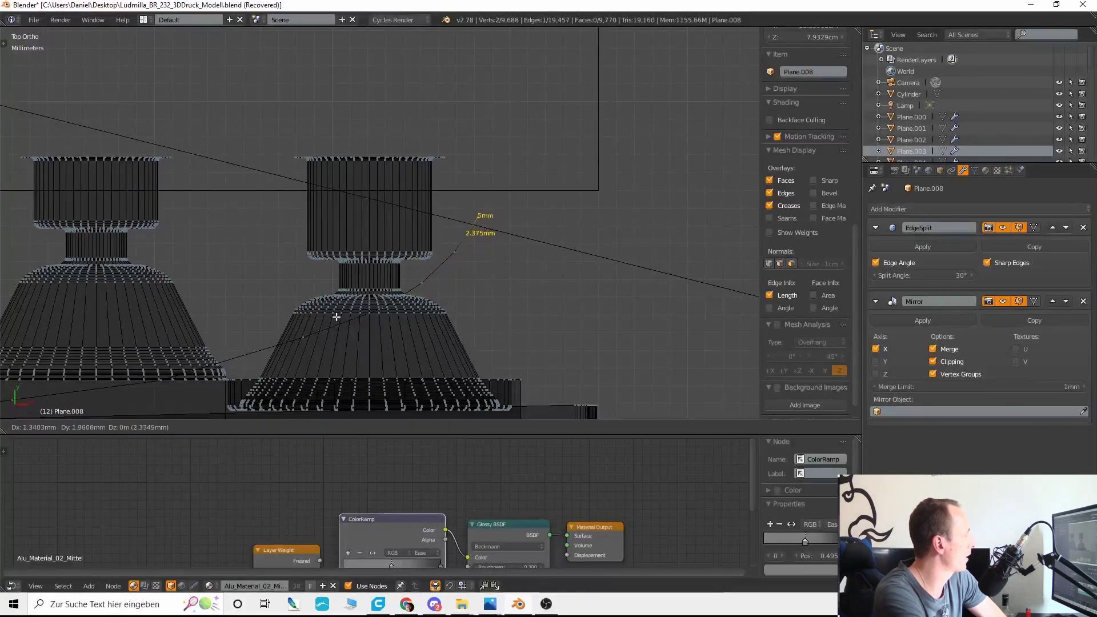
pyautogui.rightClick(321, 331)
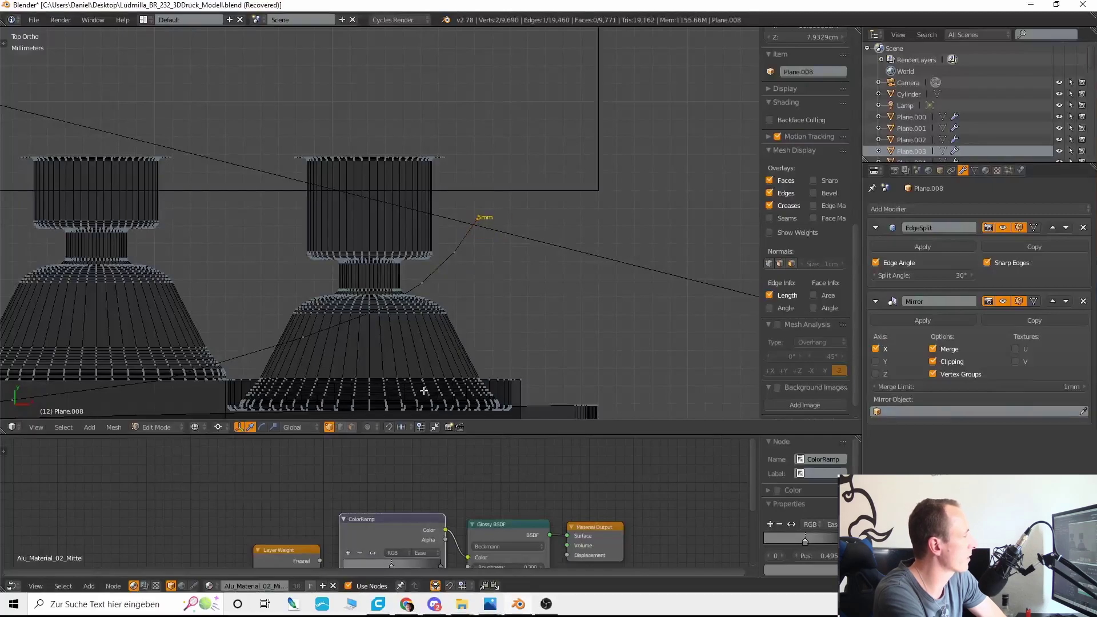
# Step: Extrude the extension's end edge in two further freehand segments beside the outer headlight, curving it backward, the second about 2.9 mm long
pyautogui.press('e')
pyautogui.click(352, 47)
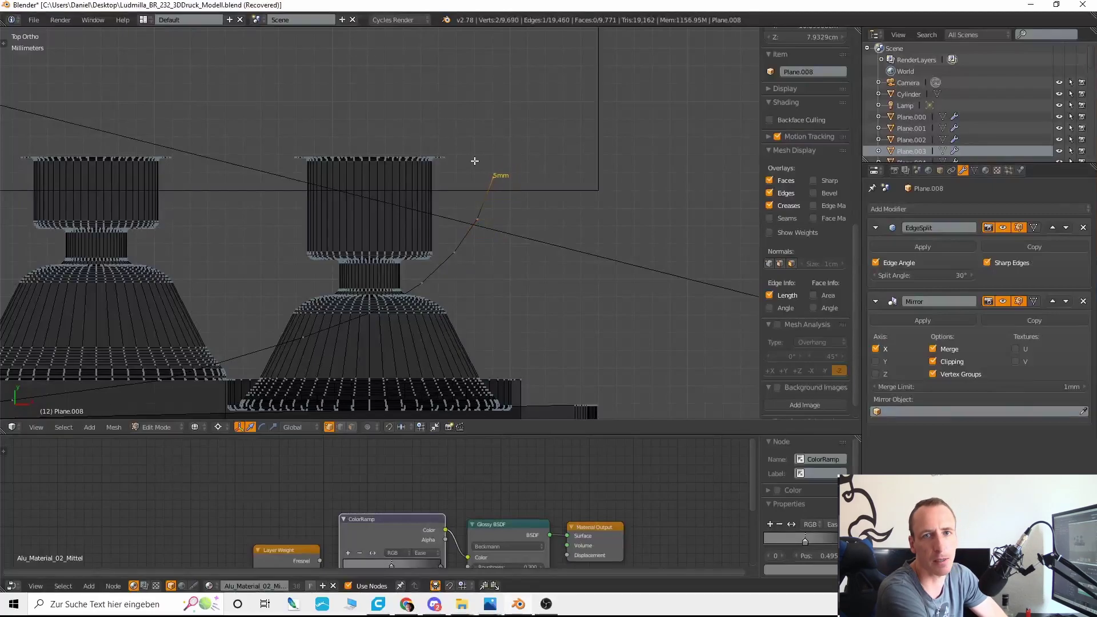
pyautogui.scroll(-5, 534, 215)
pyautogui.press('c')
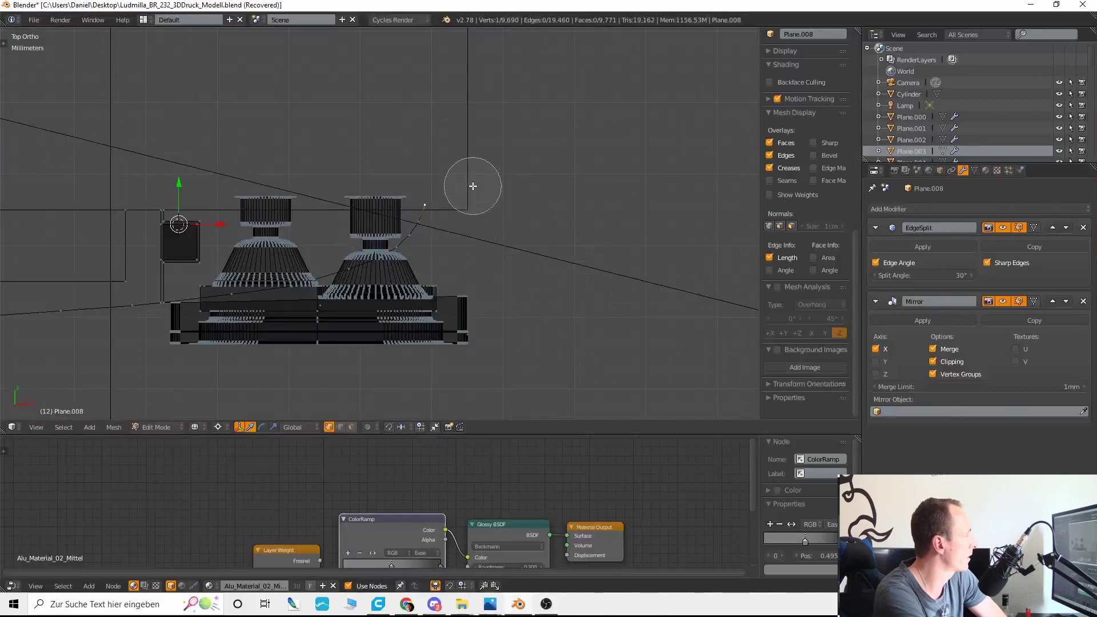
pyautogui.click(443, 185)
pyautogui.rightClick(449, 188)
pyautogui.scroll(2, 449, 188)
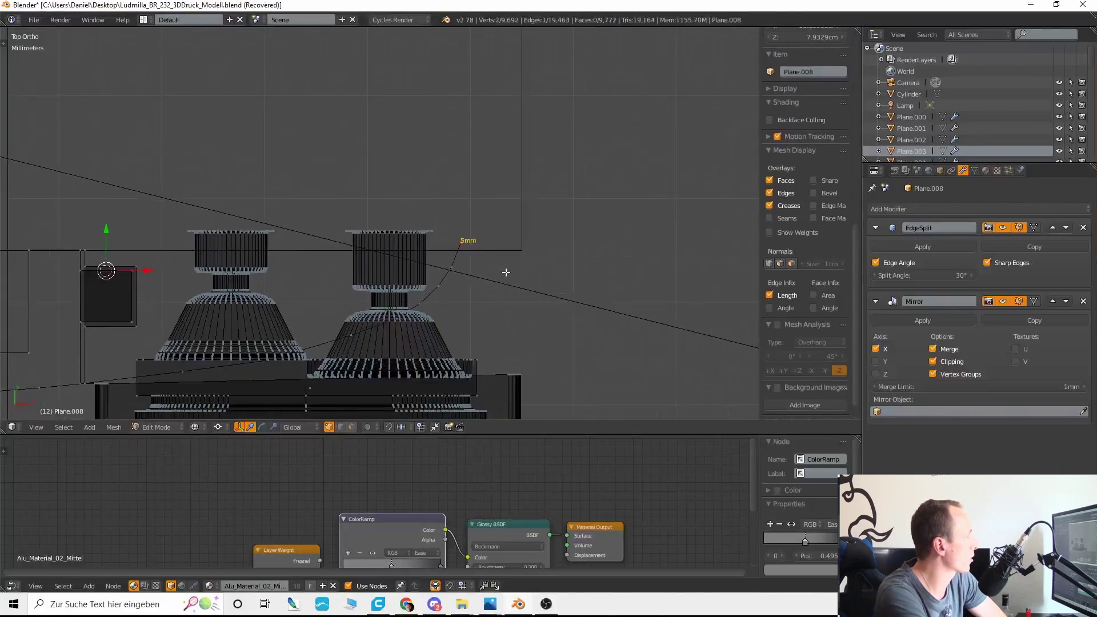
pyautogui.press('e')
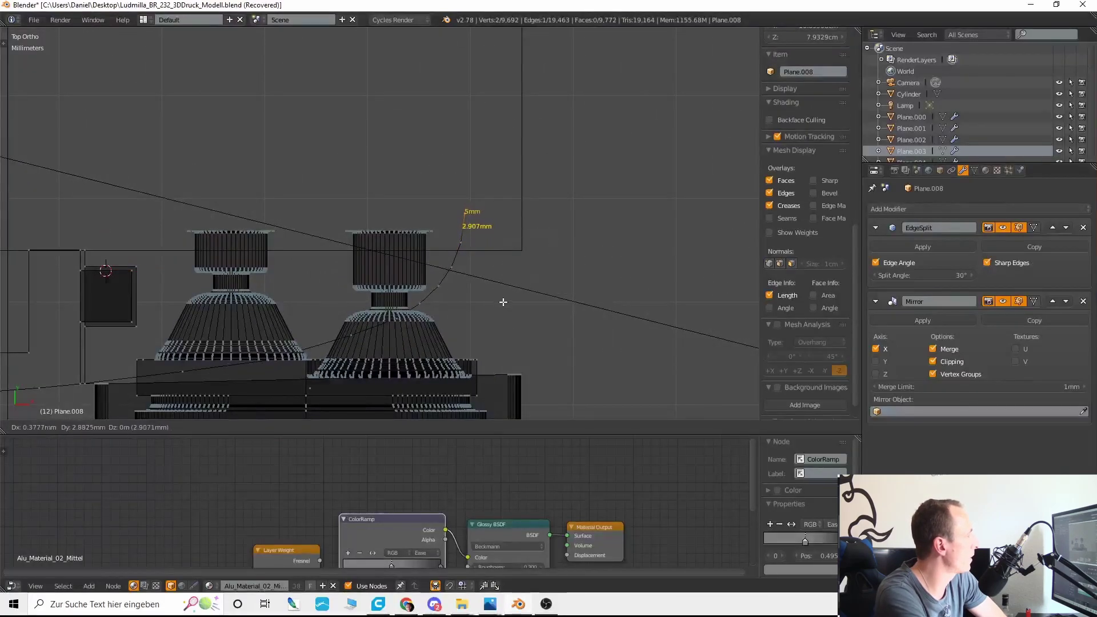
pyautogui.click(516, 315)
pyautogui.keyDown('shift'); pyautogui.moveTo(515, 313); pyautogui.dragTo(494, 307, button='middle'); pyautogui.keyUp('shift')
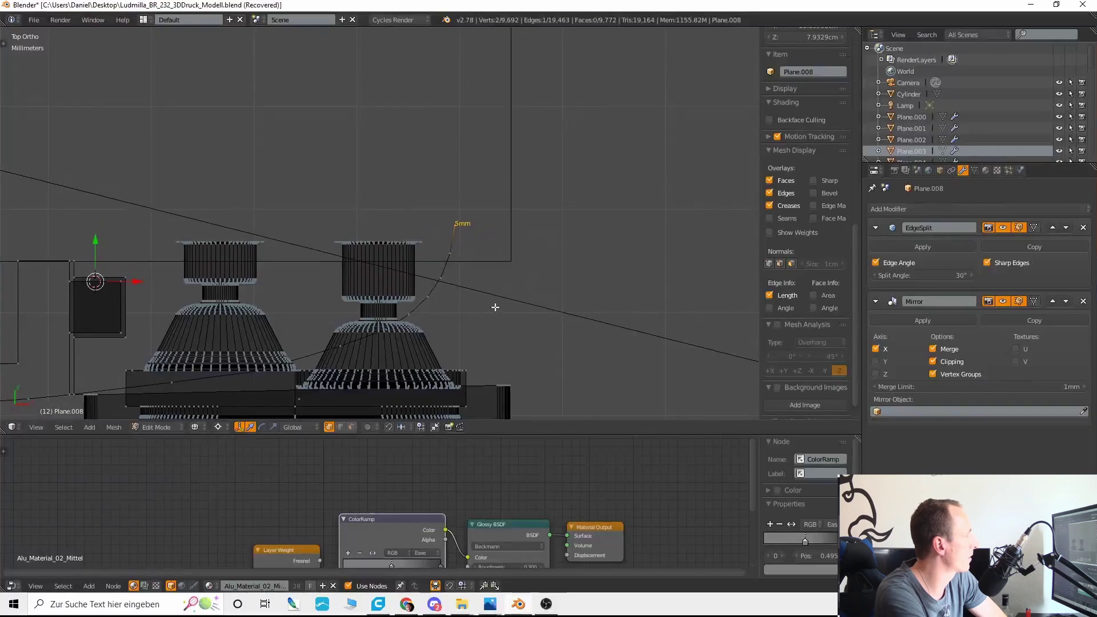
# Step: Extrude another segment of about 2.9 mm, adjust its end along X and Y, and finish with a segment of about 2.7 mm along Y
pyautogui.press('e')
pyautogui.scroll(2, 517, 272)
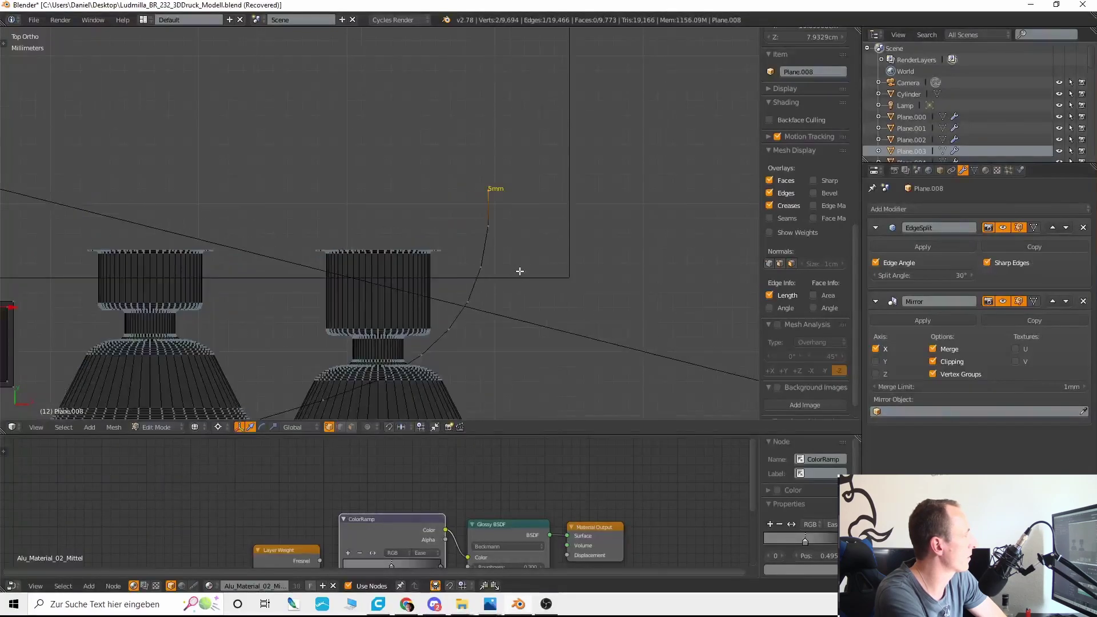
pyautogui.press('x')
pyautogui.click(558, 273)
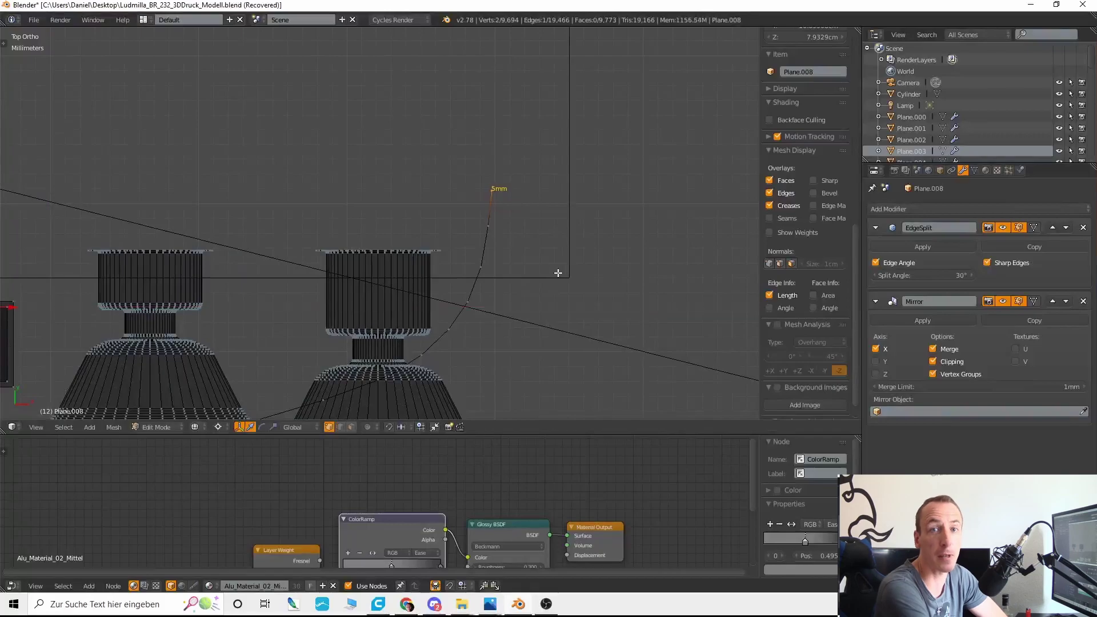
pyautogui.press('g')
pyautogui.press('y')
pyautogui.click(555, 265)
pyautogui.keyDown('shift'); pyautogui.moveTo(547, 252); pyautogui.dragTo(546, 323, button='middle'); pyautogui.keyUp('shift')
pyautogui.press('e')
pyautogui.press('y')
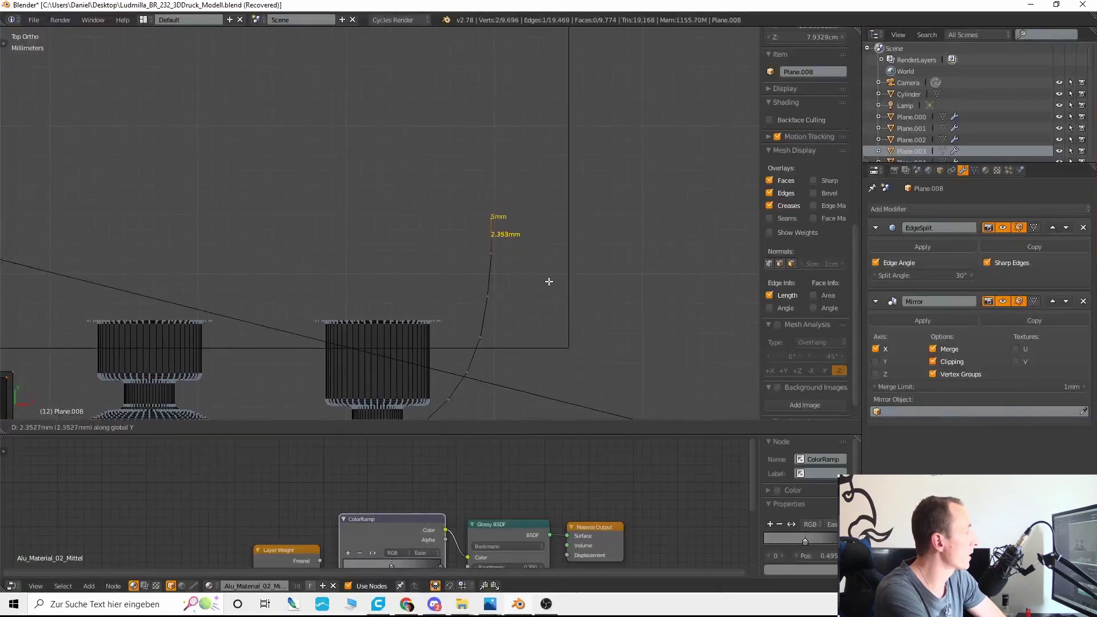
pyautogui.click(547, 281)
# Step: Select the linked frame geometry in top view and deselect everything except the curved end across and beside the outer headlight
pyautogui.scroll(-3, 523, 279)
pyautogui.keyDown('shift'); pyautogui.moveTo(478, 272); pyautogui.dragTo(486, 249, button='middle'); pyautogui.keyUp('shift')
pyautogui.rightClick(467, 246)
pyautogui.scroll(-3, 452, 269)
pyautogui.hotkey('ctrl', 'l')
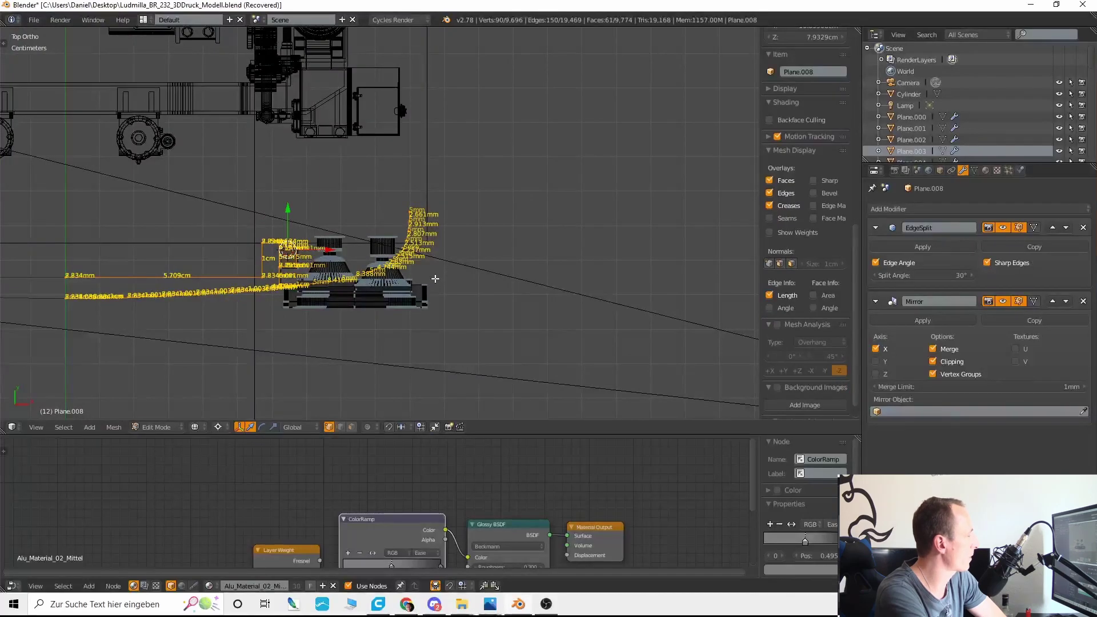
pyautogui.scroll(3, 436, 279)
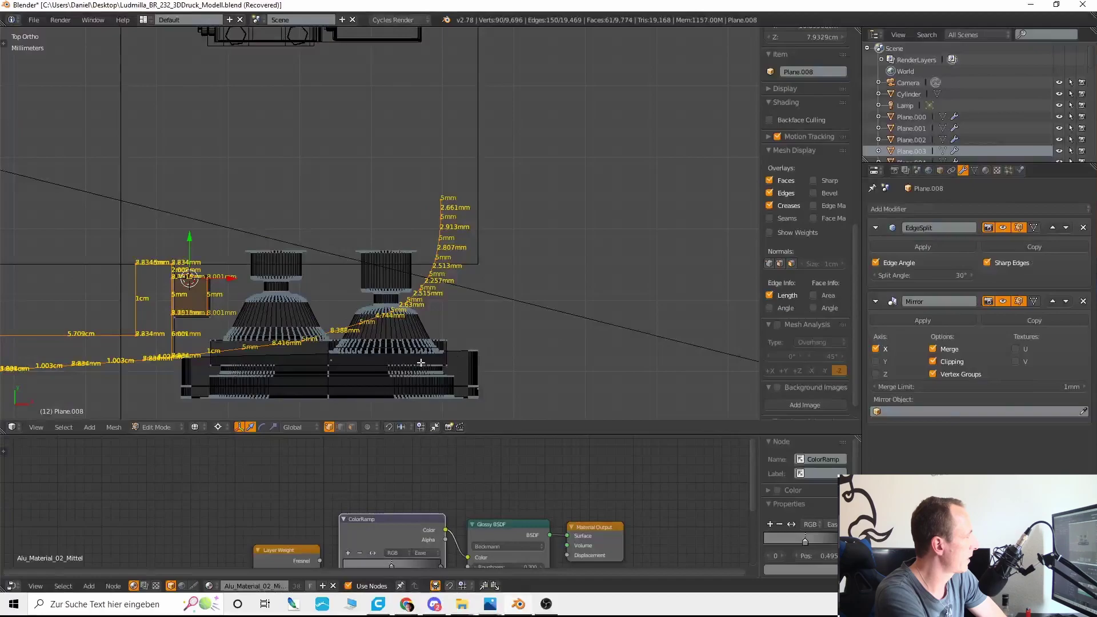
pyautogui.scroll(-3, 412, 356)
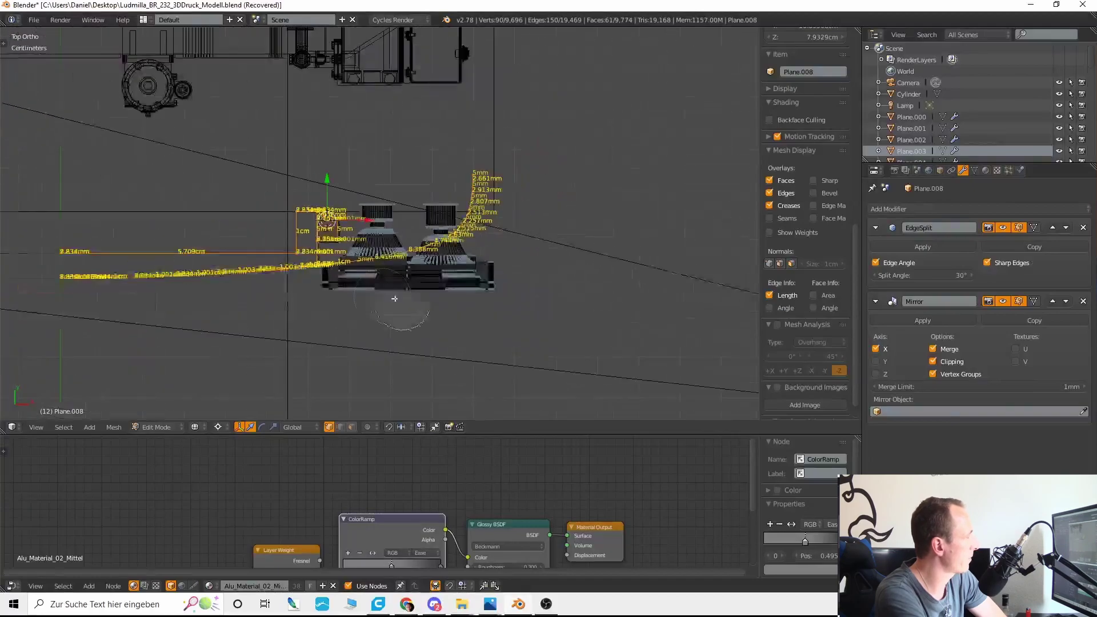
pyautogui.press('c')
pyautogui.moveTo(380, 262); pyautogui.dragTo(299, 230, button='middle')
pyautogui.rightClick(294, 230)
pyautogui.scroll(-4, 280, 250)
pyautogui.press('c')
pyautogui.scroll(-3, 243, 252)
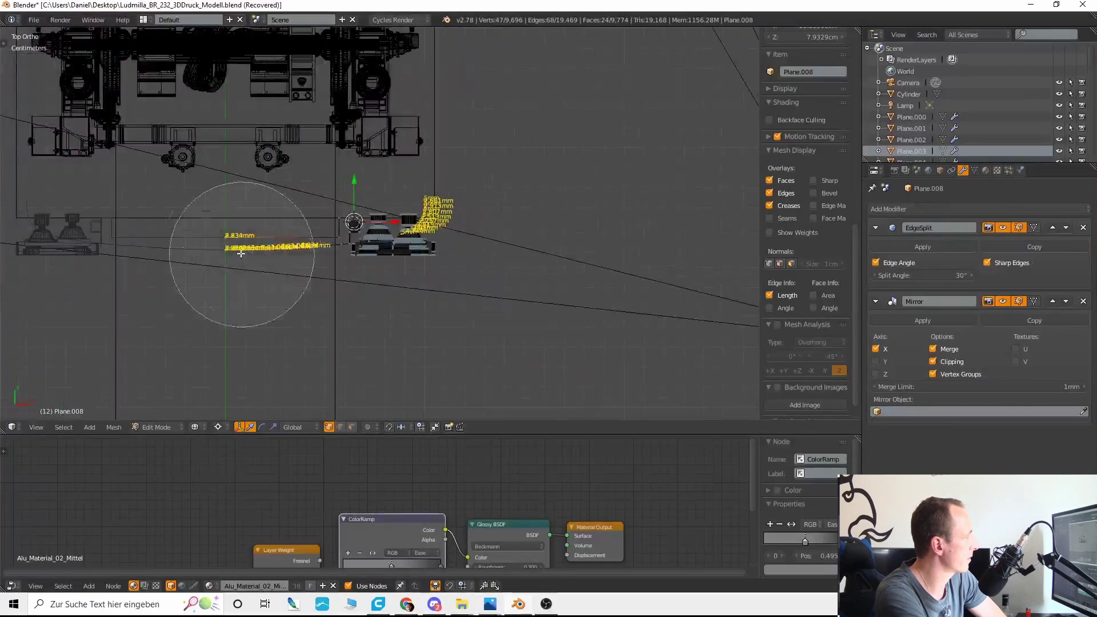
pyautogui.moveTo(242, 251); pyautogui.dragTo(280, 251, button='middle')
pyautogui.rightClick(279, 250)
pyautogui.scroll(5, 579, 305)
# Step: Switch off the edge length display and scale the curved end narrower along X about its median point
pyautogui.click(218, 427)
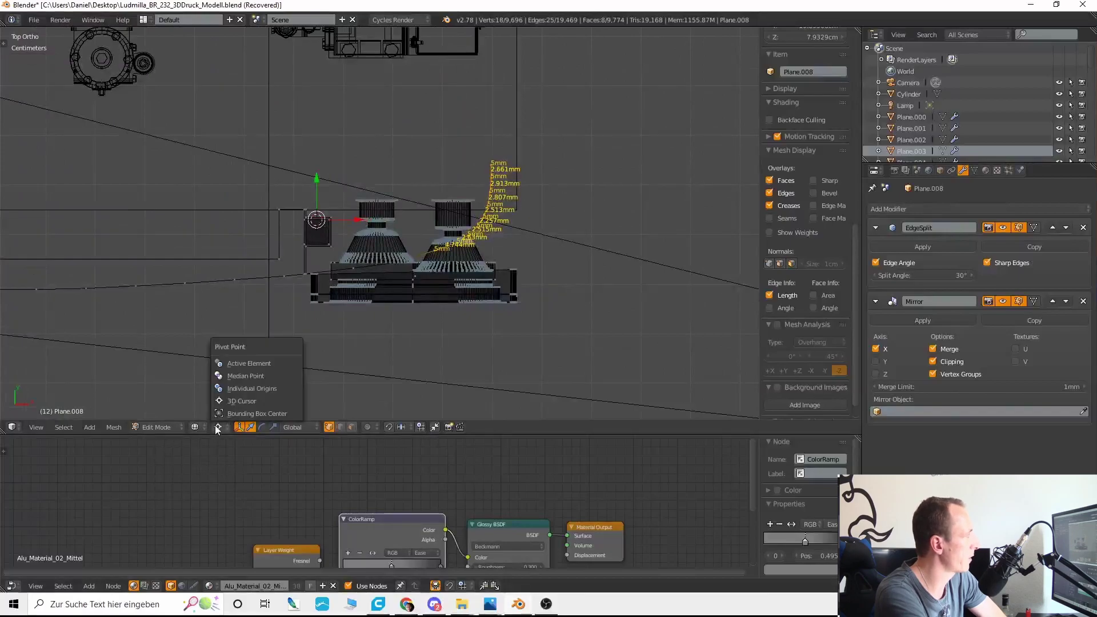
pyautogui.click(249, 375)
pyautogui.scroll(3, 526, 274)
pyautogui.click(770, 295)
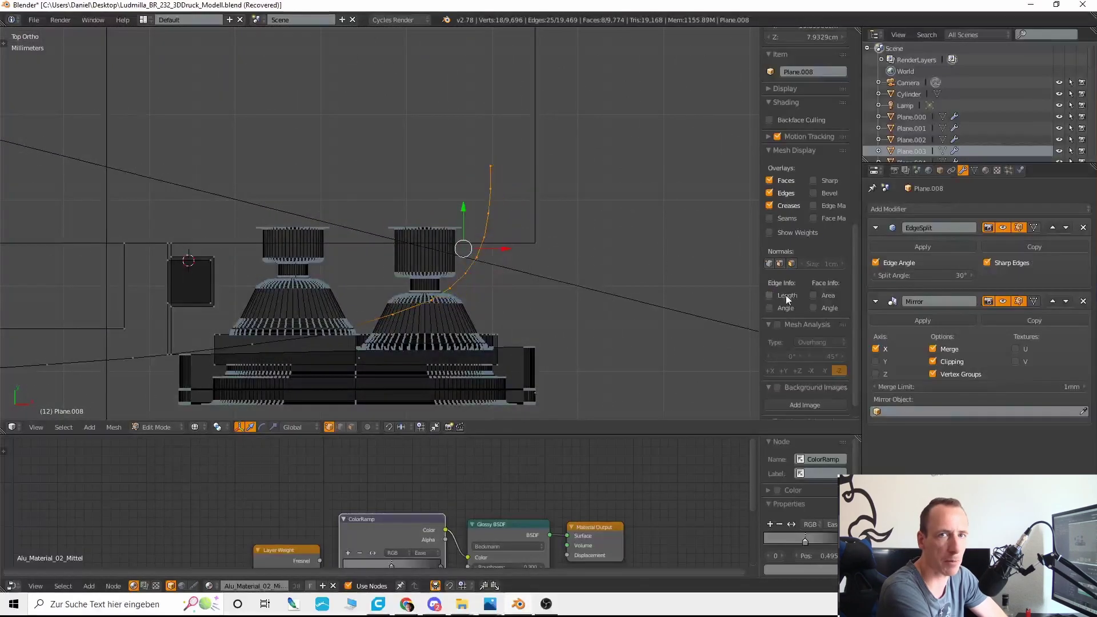
pyautogui.scroll(-1, 622, 316)
pyautogui.press('s')
pyautogui.press('x')
pyautogui.click(575, 307)
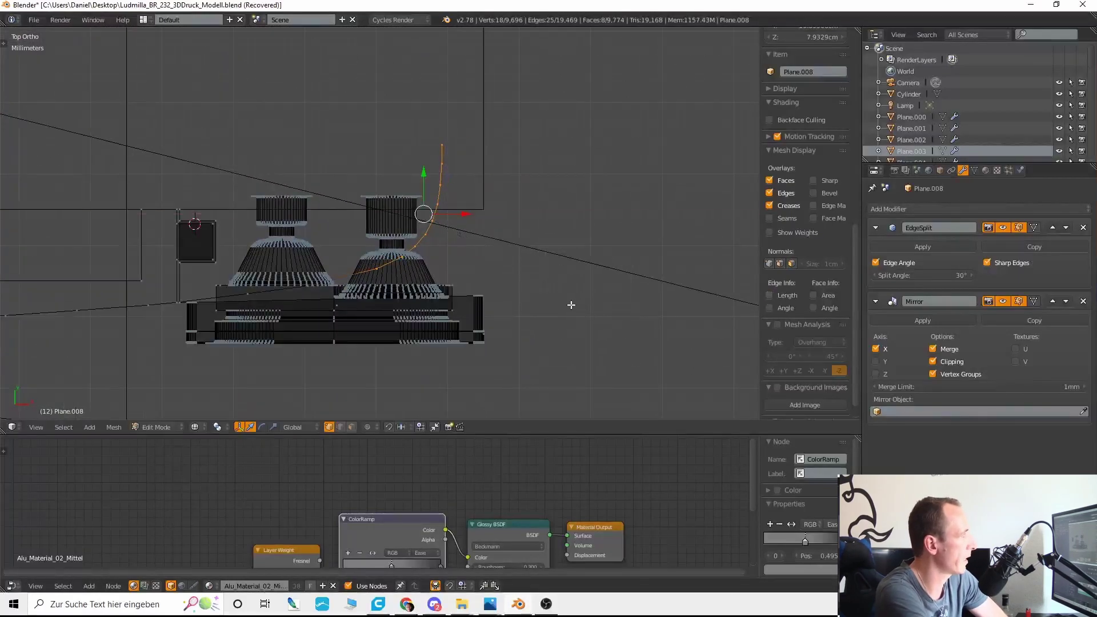
# Step: Move the curved end slightly outward along X and adjust its position along Y
pyautogui.press('g')
pyautogui.press('x')
pyautogui.click(593, 294)
pyautogui.scroll(3, 592, 299)
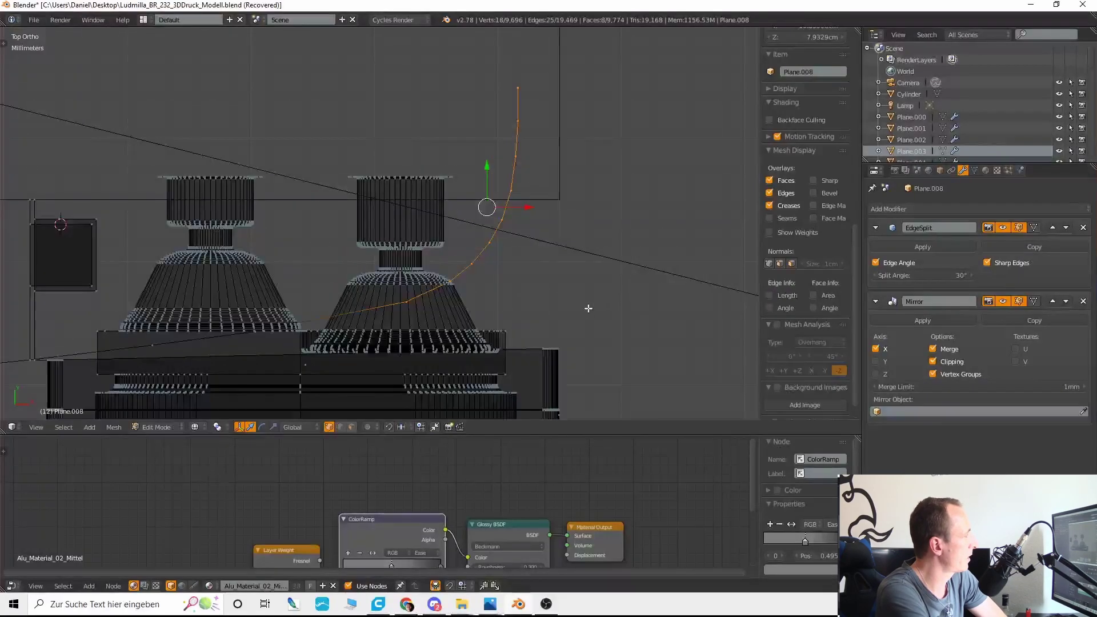
pyautogui.press('g')
pyautogui.press('y')
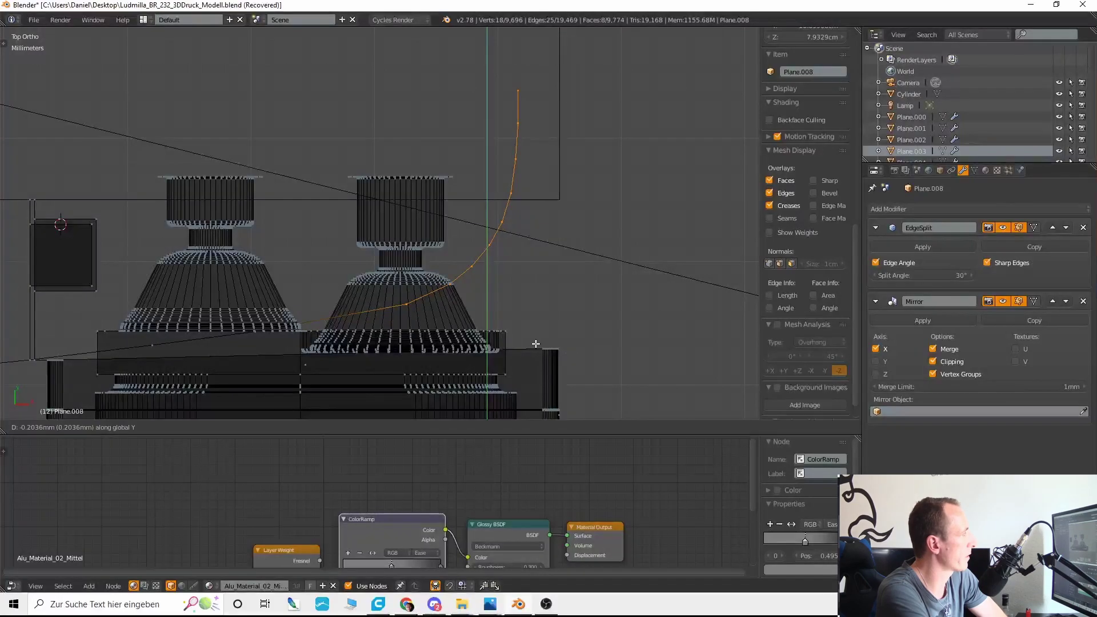
pyautogui.click(514, 296)
# Step: Deselect the curved end's innermost edge between the headlights and move the rest about 0.25 mm forward along Y
pyautogui.press('c')
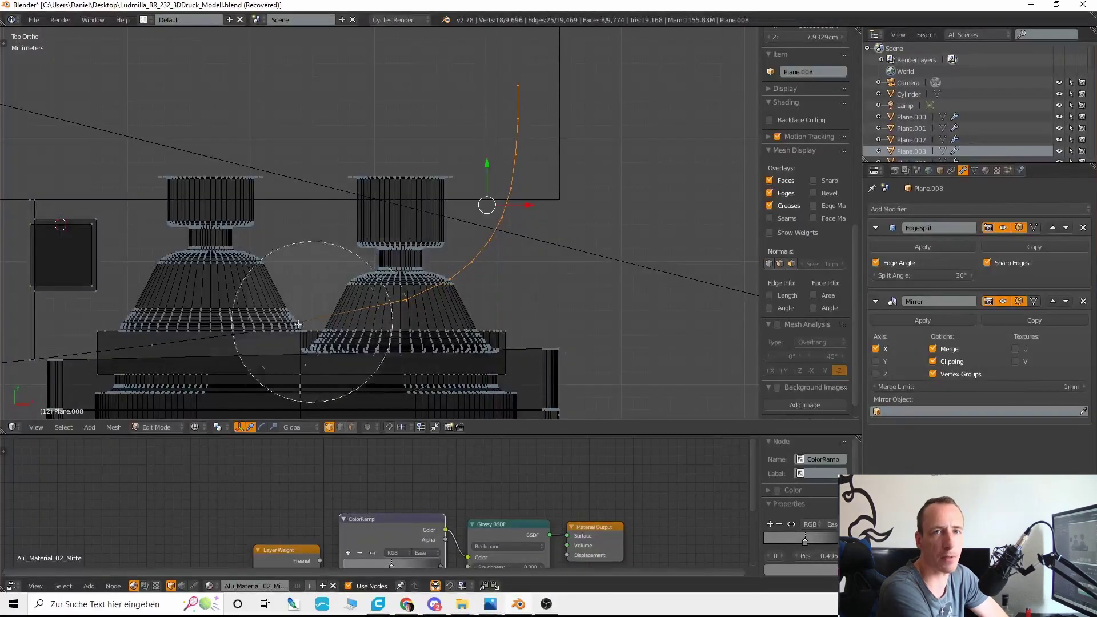
pyautogui.scroll(-2, 280, 331)
pyautogui.moveTo(243, 344); pyautogui.dragTo(320, 344, button='middle')
pyautogui.rightClick(329, 346)
pyautogui.press('g')
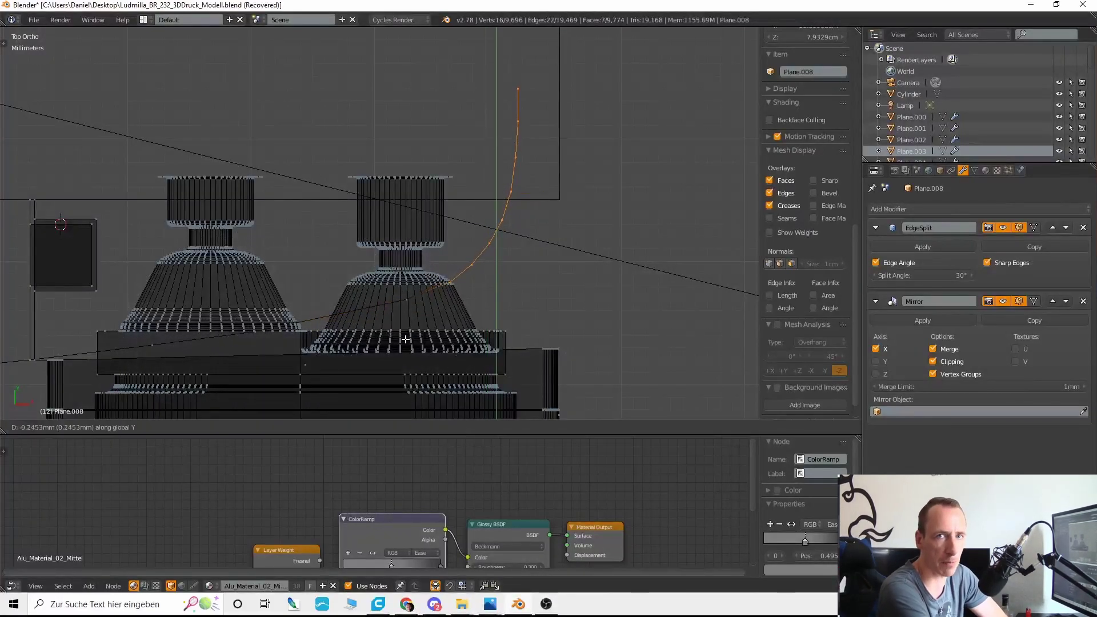
pyautogui.click(405, 340)
# Step: Reselect the linked geometry and deselect the central strip and mounting flange, keeping only the curved end selected
pyautogui.press('l')
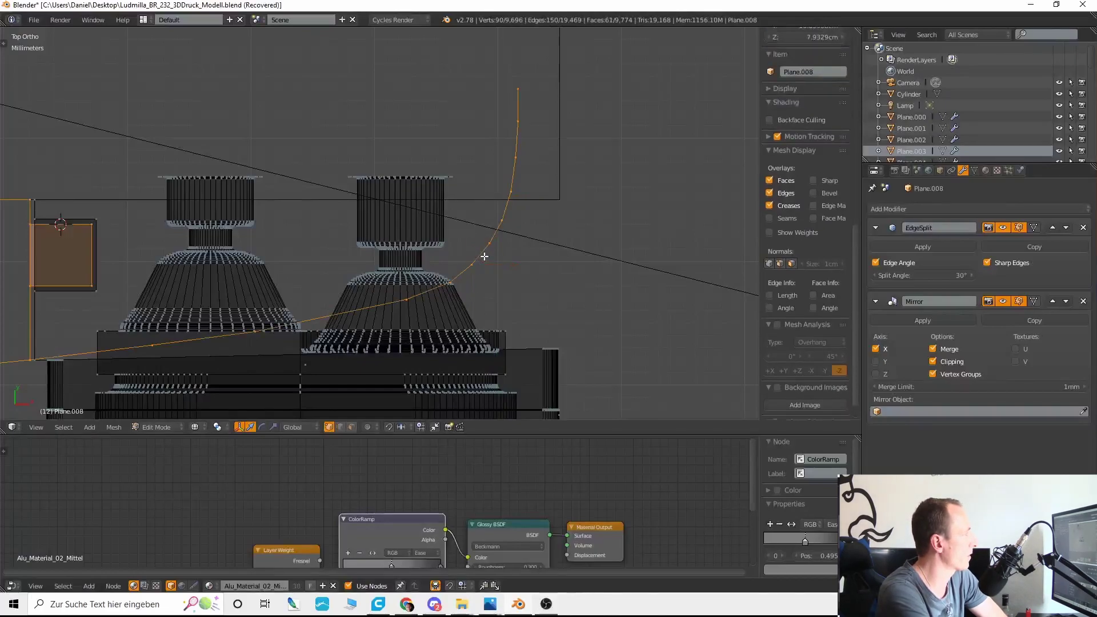
pyautogui.scroll(-3, 484, 264)
pyautogui.keyDown('shift'); pyautogui.moveTo(482, 267); pyautogui.dragTo(533, 275, button='middle'); pyautogui.keyUp('shift')
pyautogui.scroll(-4, 515, 276)
pyautogui.press('c')
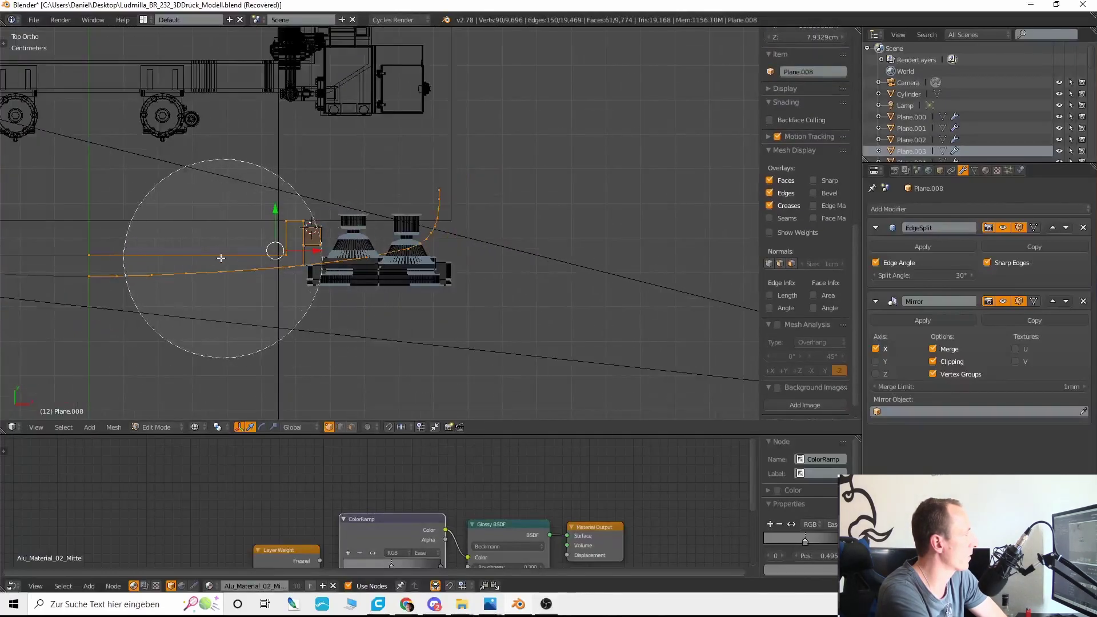
pyautogui.moveTo(5, 263)
pyautogui.mouseDown(button='middle')
pyautogui.moveTo(240, 238)
pyautogui.moveTo(268, 246)
pyautogui.mouseUp(button='middle')
pyautogui.rightClick(268, 245)
pyautogui.scroll(6, 452, 298)
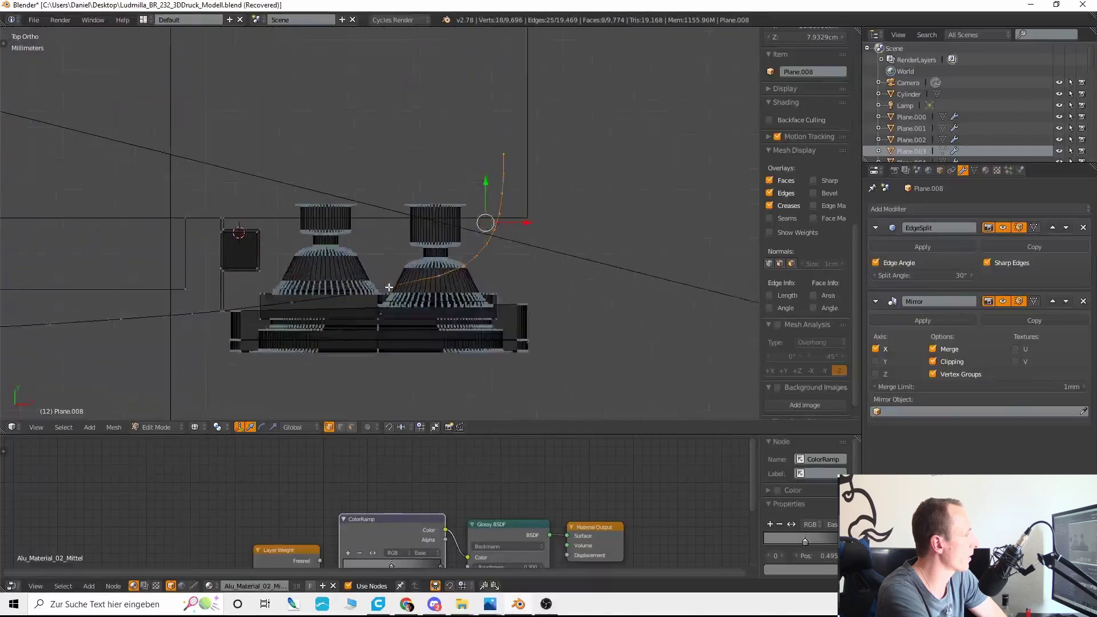
# Step: Drop the inner edges from the selection and move the rest about 0.21 mm forward along Y, shortening the adjoining segment to about 2.1 mm
pyautogui.press('c')
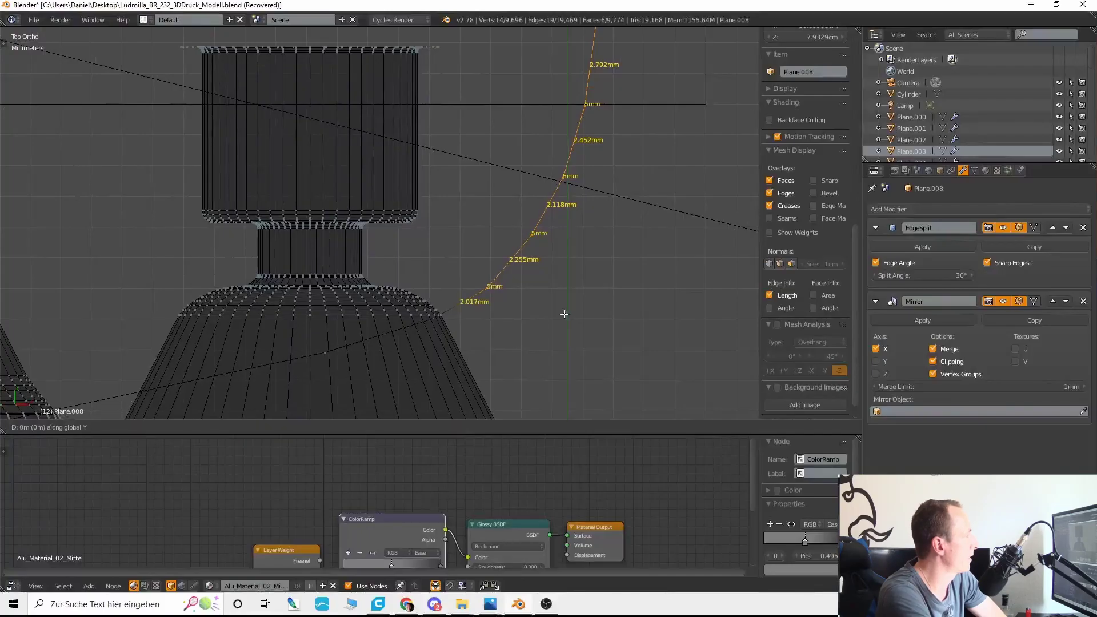
pyautogui.click(564, 314)
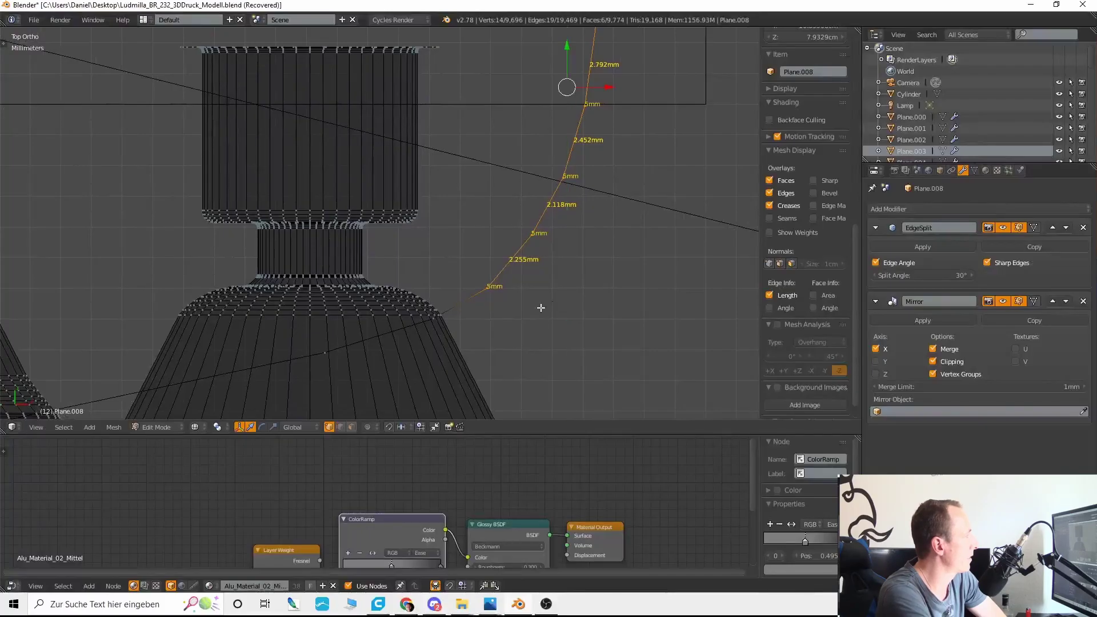
pyautogui.press('c')
pyautogui.middleClick(434, 343)
pyautogui.rightClick(435, 342)
pyautogui.press('g')
pyautogui.press('y')
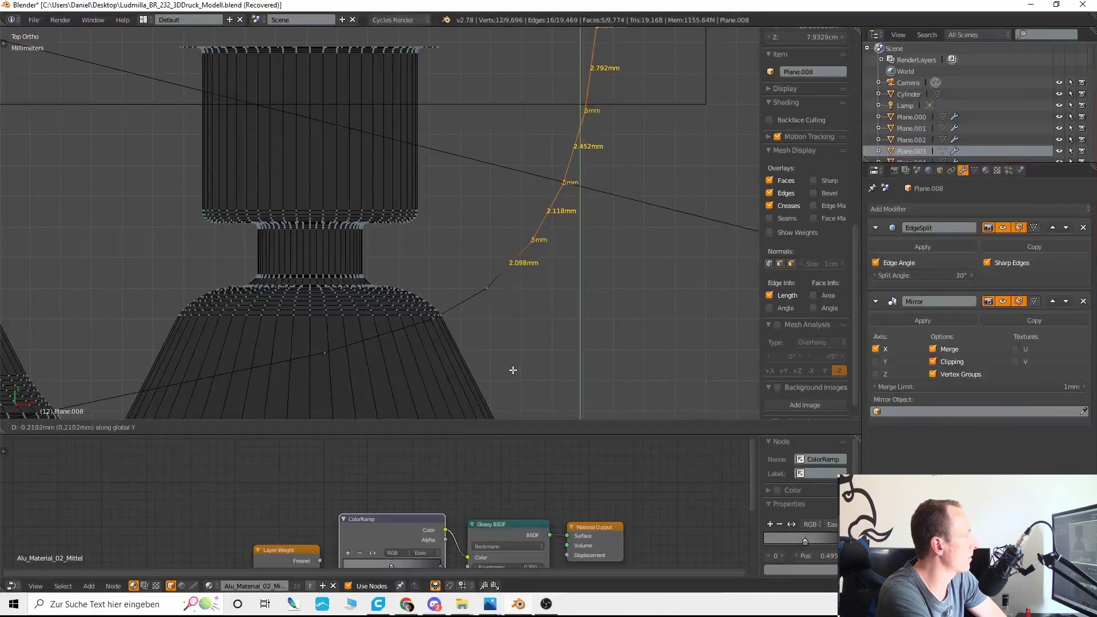
pyautogui.click(513, 370)
# Step: Deselect the next edge along the curve and move the rest about 0.1 mm forward along Y, making the adjoining segment about 2 mm
pyautogui.press('c')
pyautogui.middleClick(481, 314)
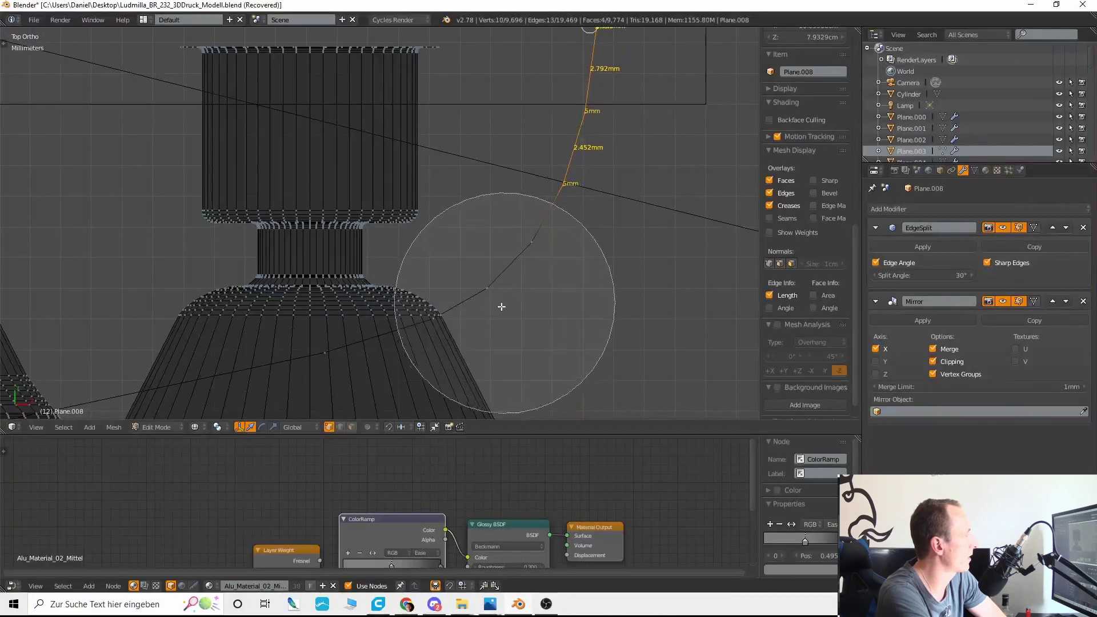
pyautogui.rightClick(505, 304)
pyautogui.keyDown('shift'); pyautogui.moveTo(563, 274); pyautogui.dragTo(491, 332, button='middle'); pyautogui.keyUp('shift')
pyautogui.press('g')
pyautogui.press('y')
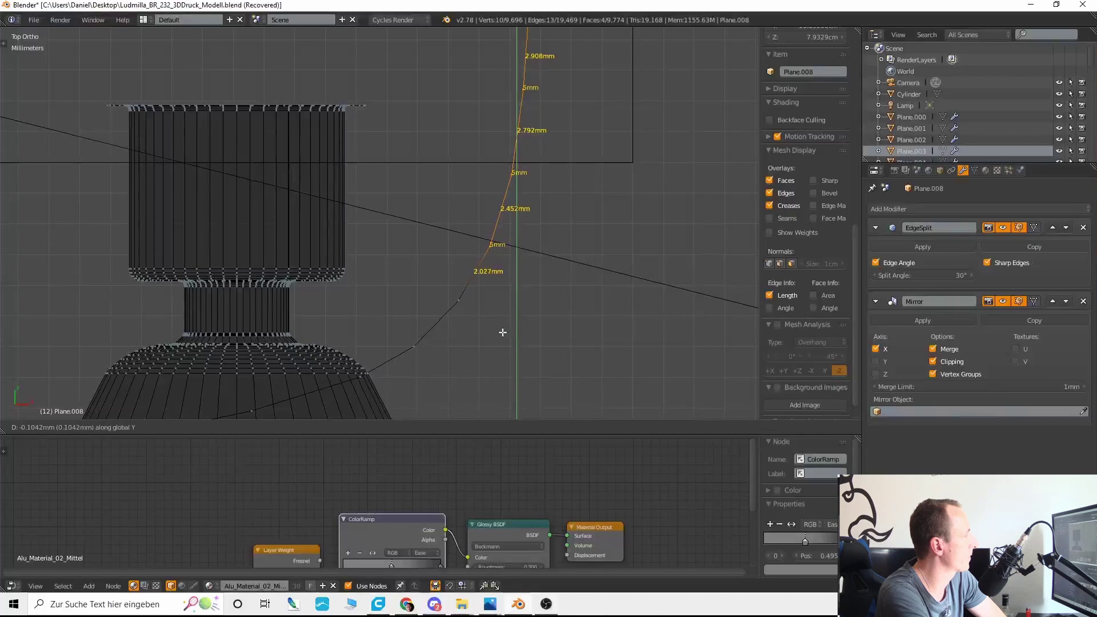
pyautogui.click(501, 337)
# Step: Deselect one more edge along the curve and shift the remaining outer part slightly inward along X
pyautogui.press('c')
pyautogui.middleClick(469, 303)
pyautogui.rightClick(466, 302)
pyautogui.keyDown('shift'); pyautogui.moveTo(569, 269); pyautogui.dragTo(539, 302, button='middle'); pyautogui.keyUp('shift')
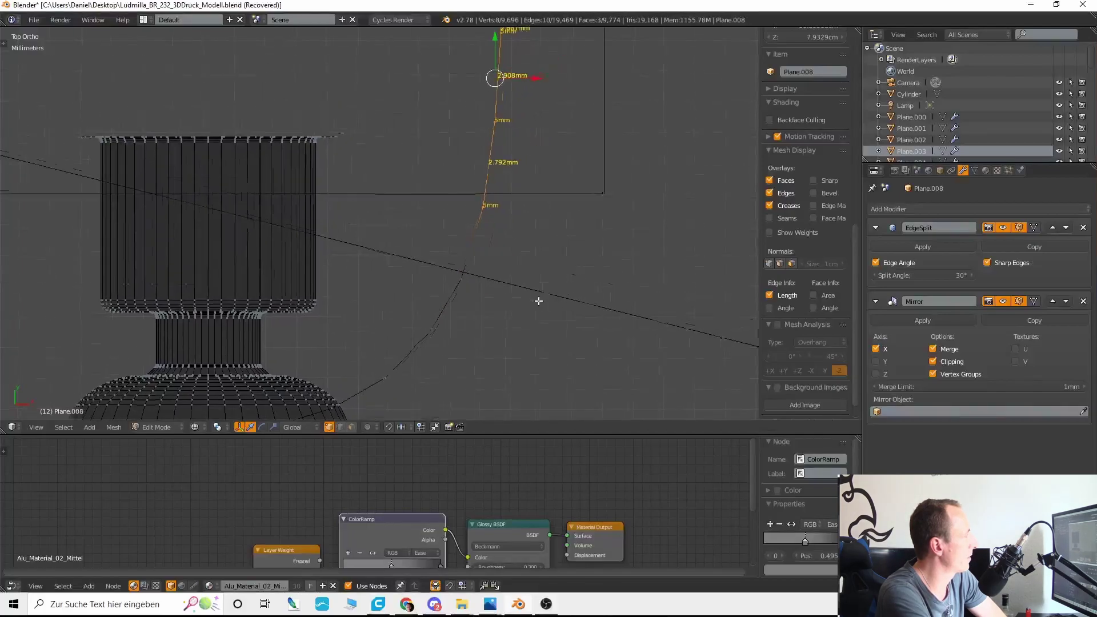
pyautogui.press('g')
pyautogui.press('y')
pyautogui.press('x')
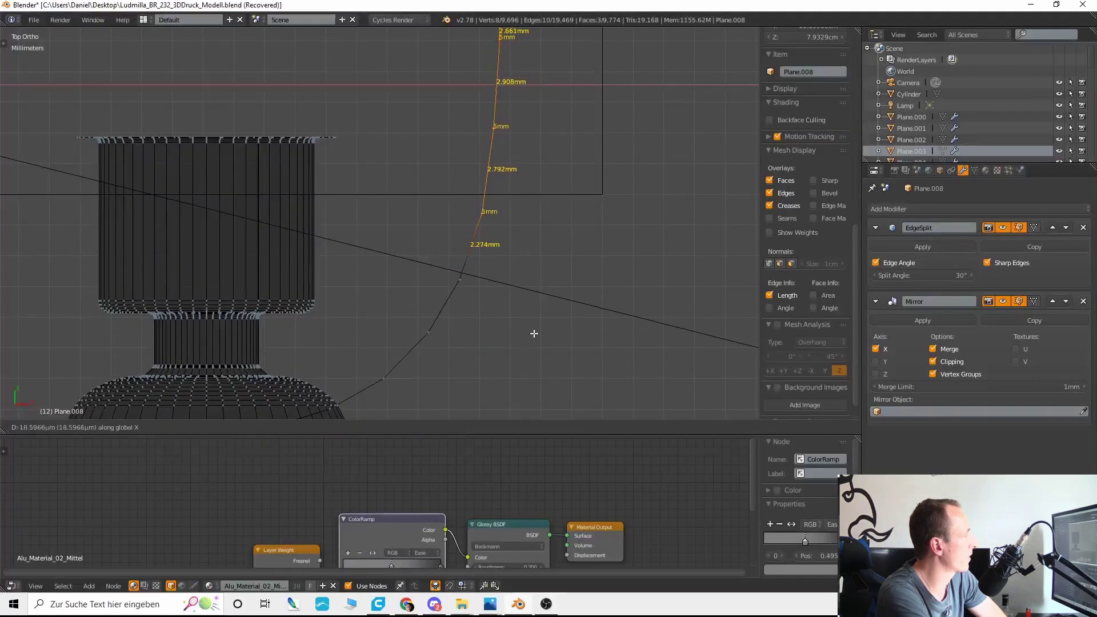
pyautogui.click(503, 337)
# Step: Fine-tune the remaining outer part along X and Y so that the adjoining segment is about 2 mm long
pyautogui.press('g')
pyautogui.press('y')
pyautogui.click(539, 332)
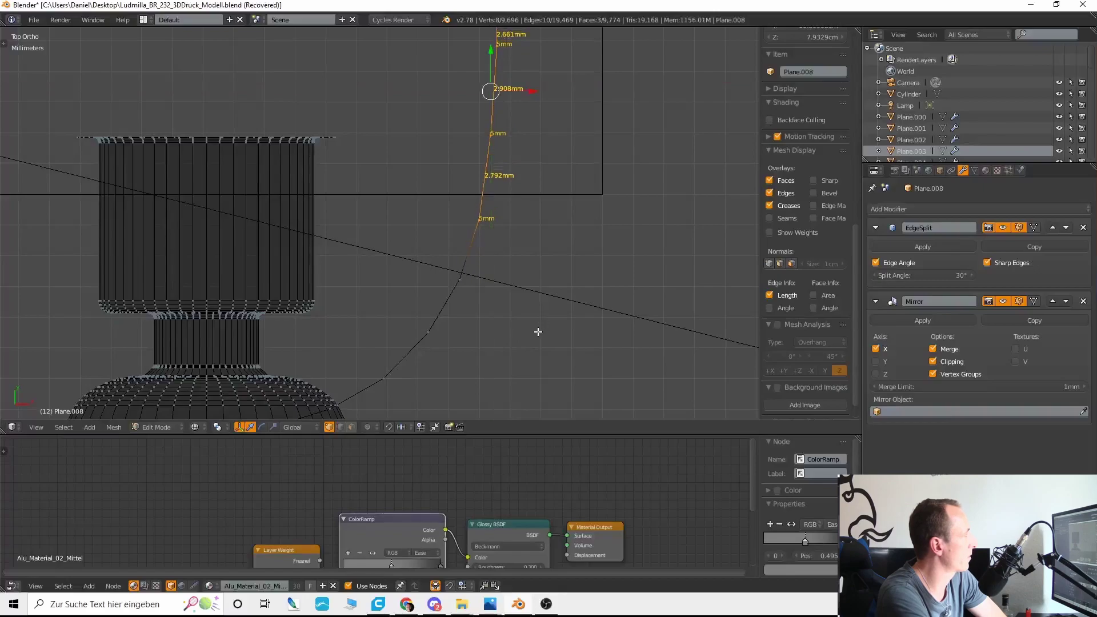
pyautogui.press('g')
pyautogui.press('x')
pyautogui.press('y')
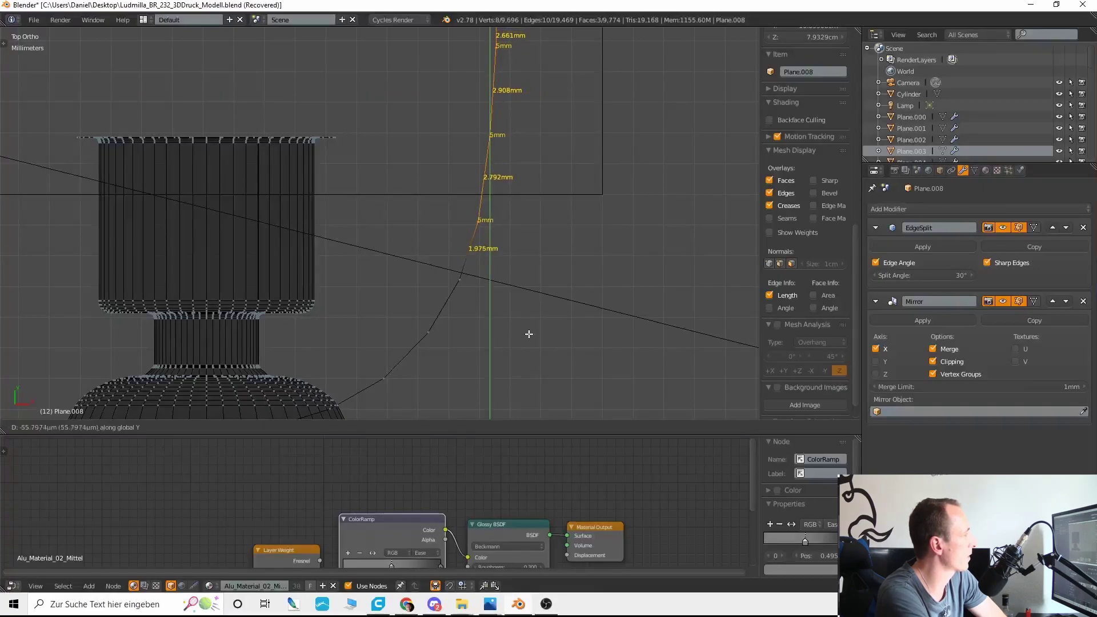
pyautogui.click(527, 326)
# Step: Keep only the last three edges of the curve selected and move them forward along Y to shorten the adjoining segment, adjusting along X
pyautogui.press('c')
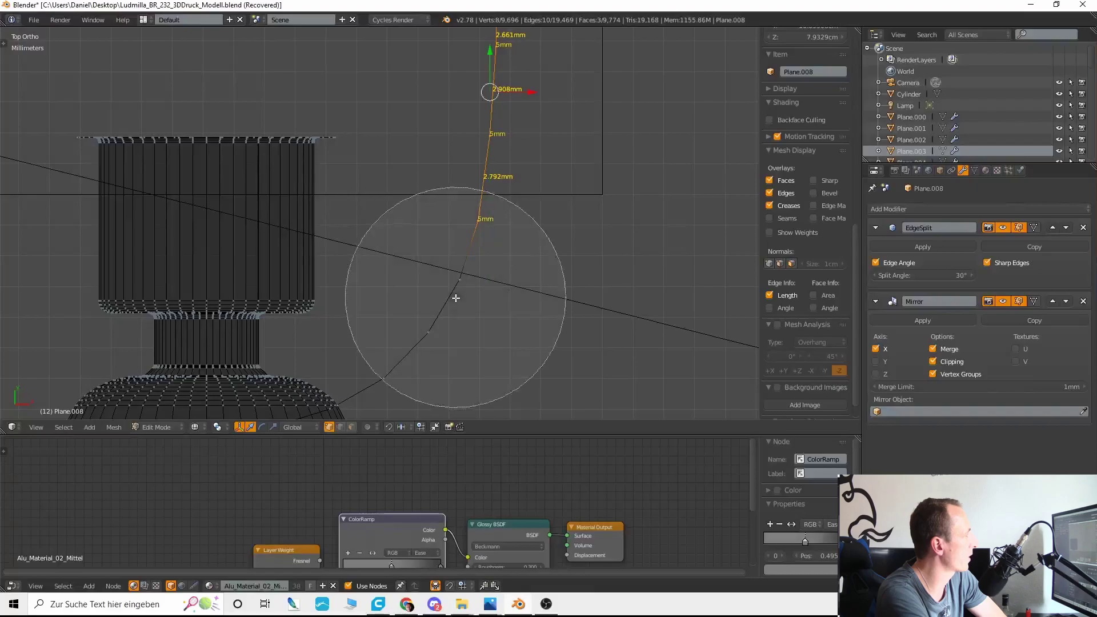
pyautogui.middleClick(449, 308)
pyautogui.rightClick(451, 308)
pyautogui.keyDown('shift'); pyautogui.moveTo(512, 248); pyautogui.dragTo(458, 349, button='middle'); pyautogui.keyUp('shift')
pyautogui.press('g')
pyautogui.press('y')
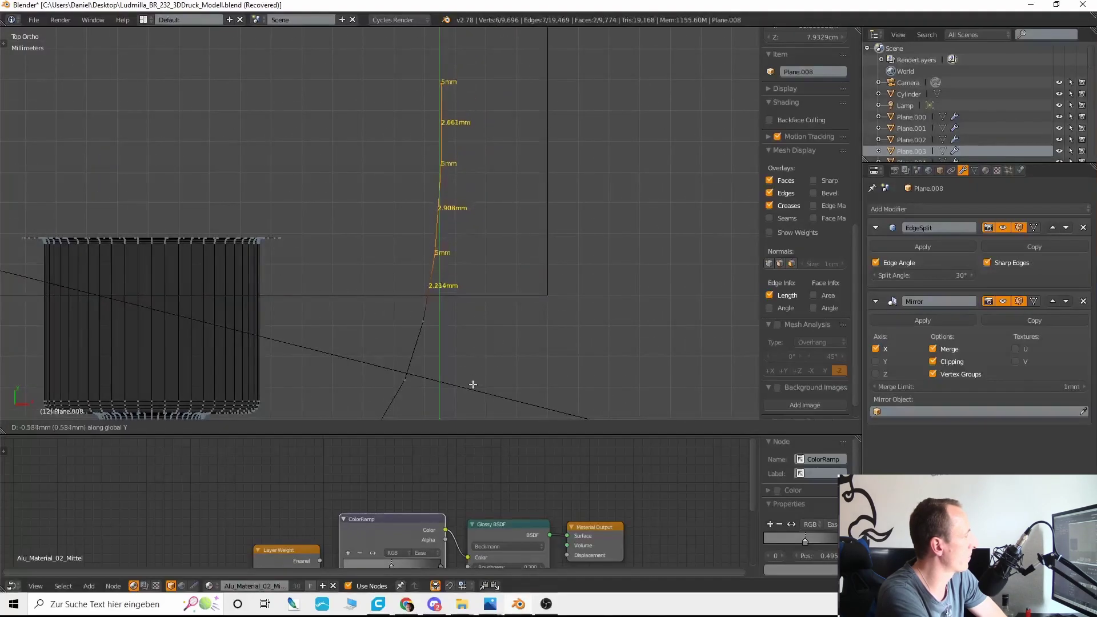
pyautogui.click(538, 145)
pyautogui.press('g')
pyautogui.press('x')
pyautogui.click(548, 147)
# Step: Keep only the final segment of the curve selected and move it forward along Y to shorten the segment before it
pyautogui.press('c')
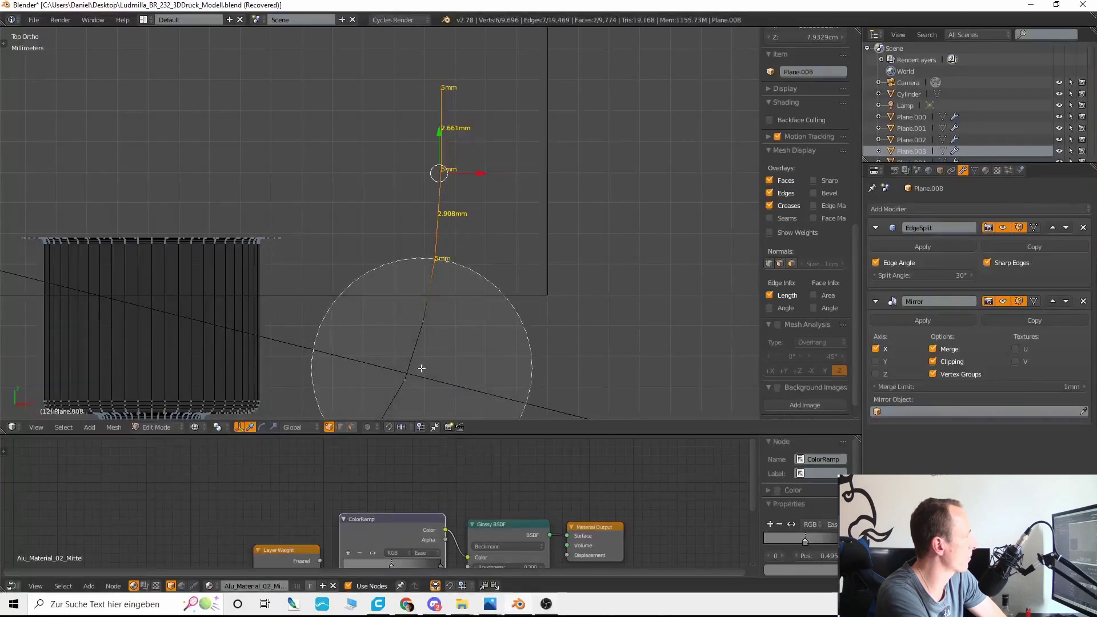
pyautogui.middleClick(425, 366)
pyautogui.rightClick(429, 354)
pyautogui.press('g')
pyautogui.press('y')
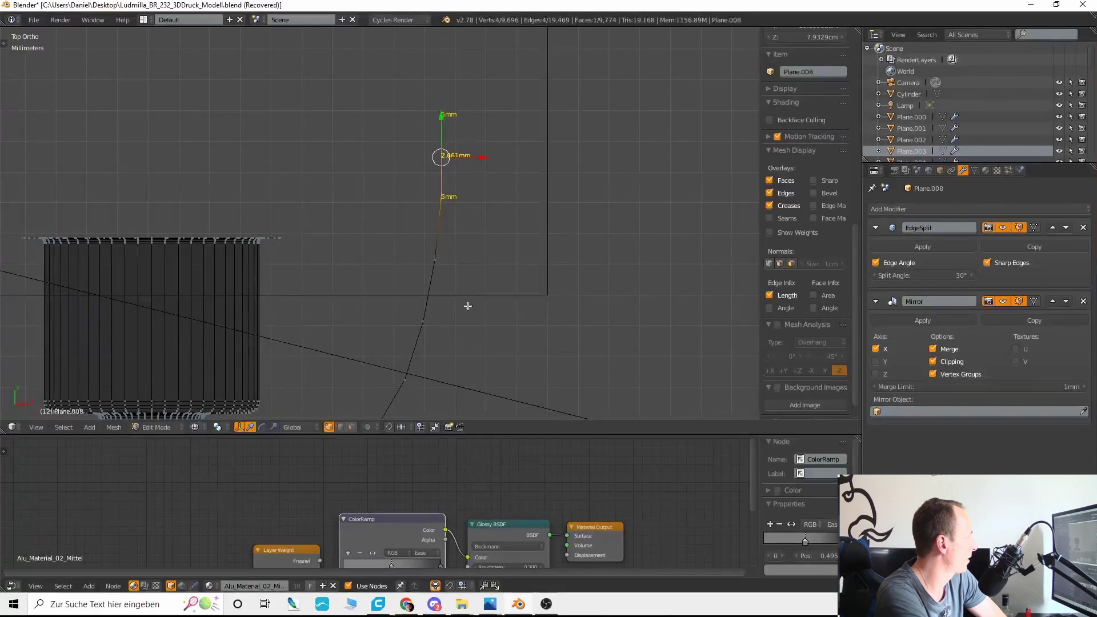
# Step: Select the entire linked connecting strip and turn off the edge length display
pyautogui.press('c')
pyautogui.middleClick(444, 293)
pyautogui.rightClick(440, 285)
pyautogui.scroll(-3, 434, 275)
pyautogui.rightClick(427, 274)
pyautogui.hotkey('ctrl', 'l')
pyautogui.scroll(-5, 423, 303)
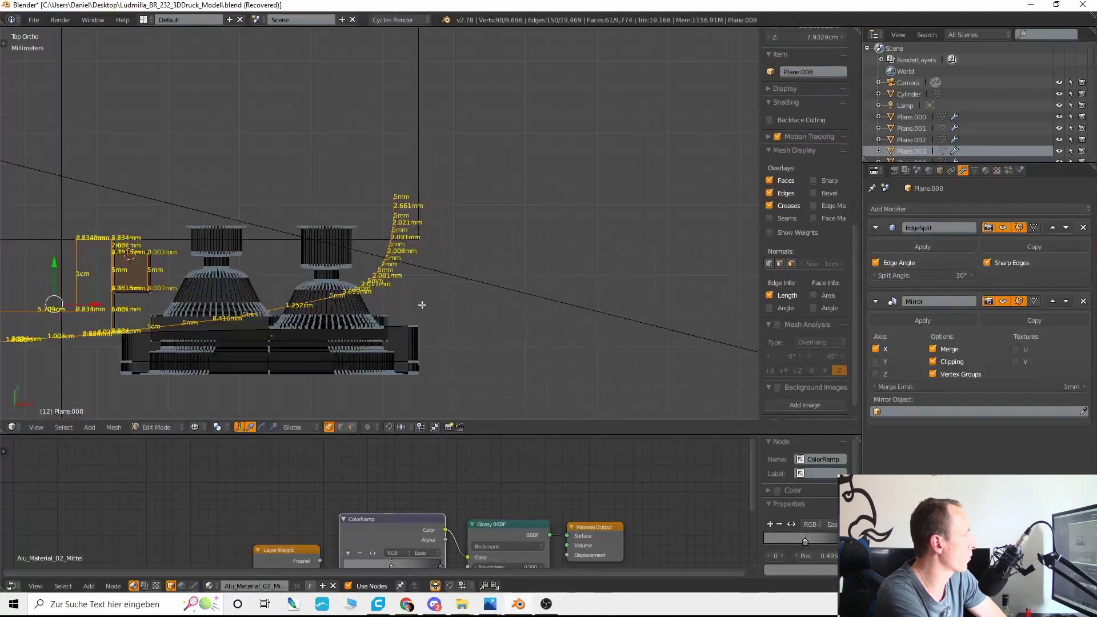
pyautogui.keyDown('shift'); pyautogui.moveTo(517, 357); pyautogui.dragTo(587, 325, button='middle'); pyautogui.keyUp('shift')
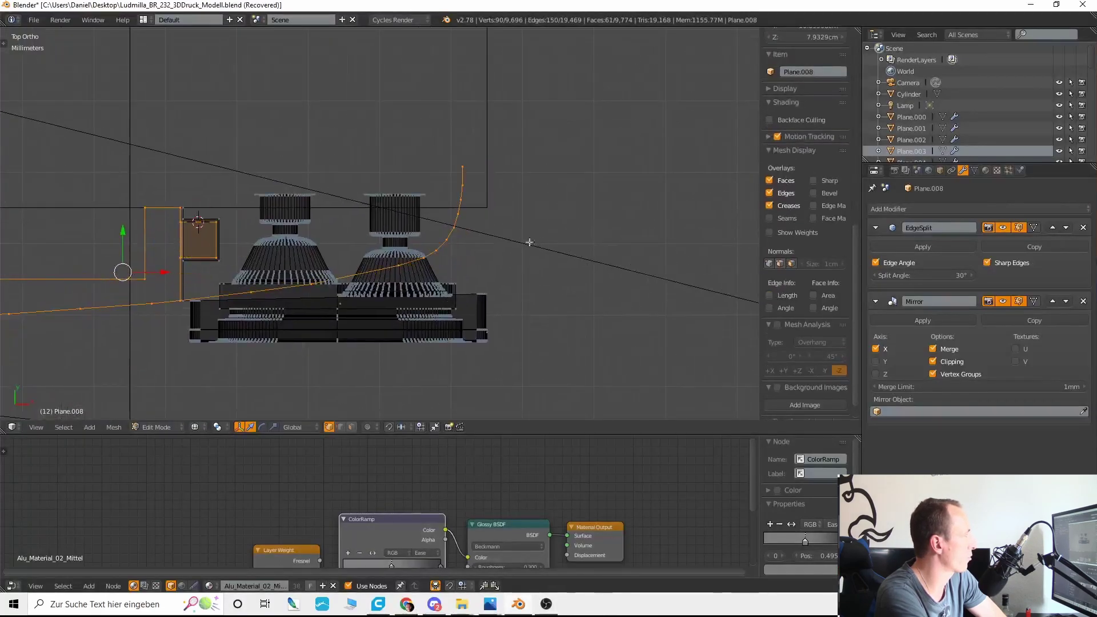
pyautogui.keyDown('shift'); pyautogui.moveTo(530, 242); pyautogui.dragTo(633, 216, button='middle'); pyautogui.keyUp('shift')
# Step: Deselect the strip's inner and middle parts so that only the outer curve behind the headlights stays selected
pyautogui.press('c')
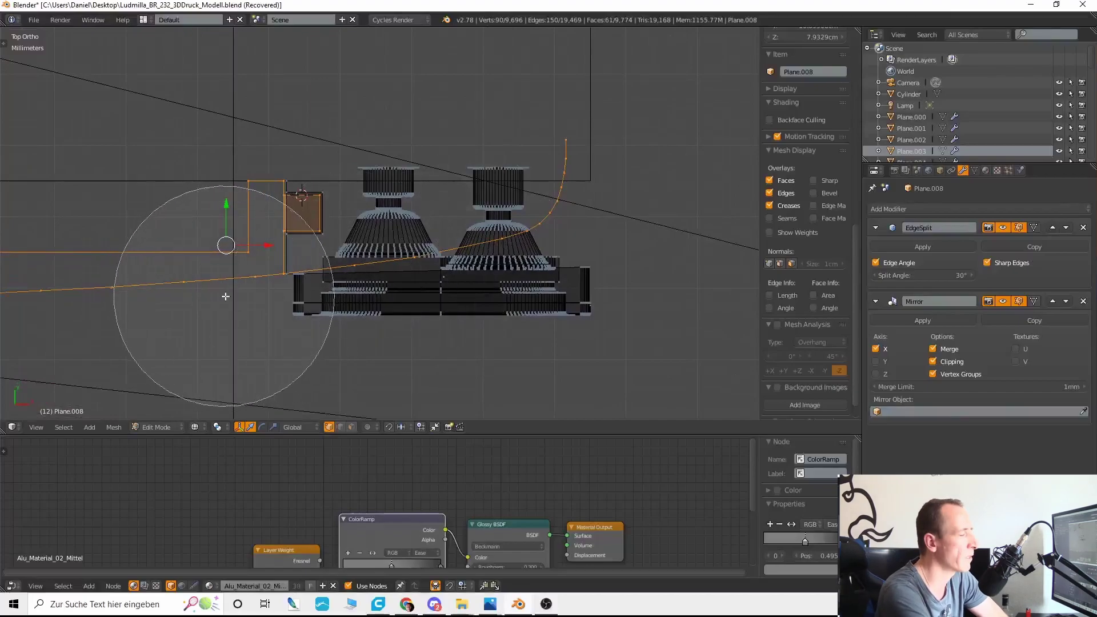
pyautogui.moveTo(226, 296); pyautogui.dragTo(220, 203, button='middle')
pyautogui.rightClick(216, 204)
pyautogui.scroll(-4, 214, 205)
pyautogui.press('c')
pyautogui.moveTo(172, 249); pyautogui.dragTo(168, 264, button='middle')
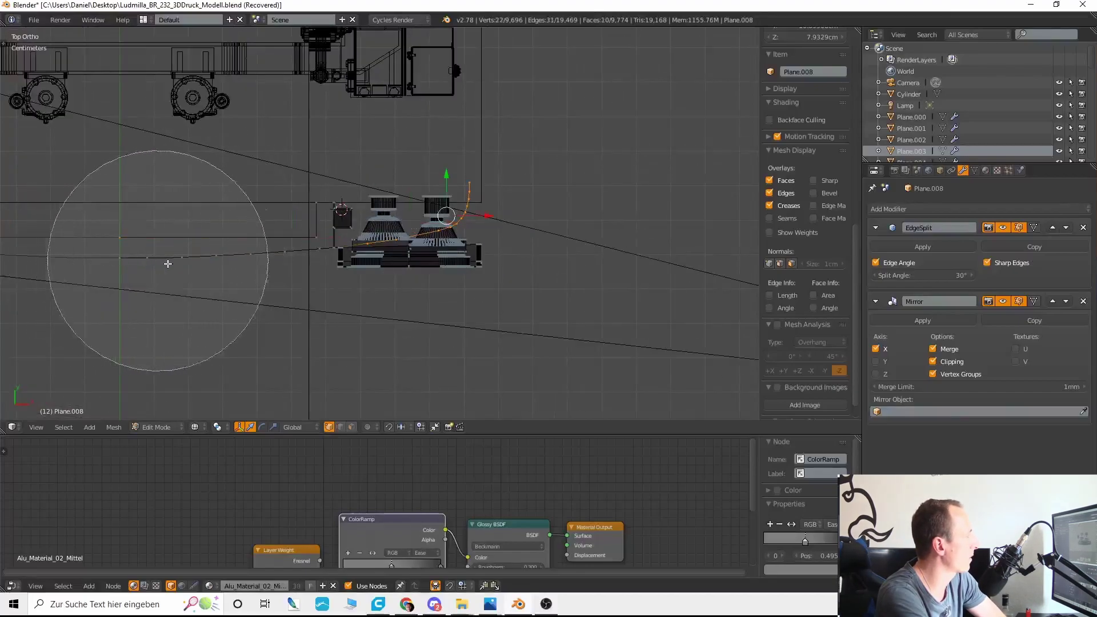
pyautogui.rightClick(168, 264)
pyautogui.scroll(5, 599, 277)
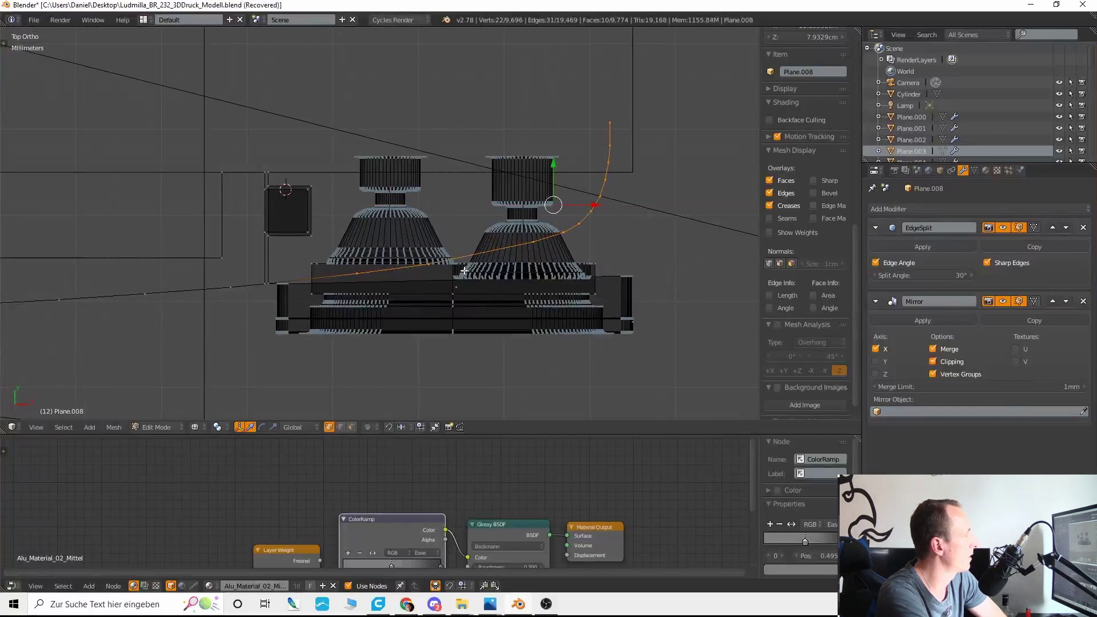
# Step: Duplicate the vertex at the headlight frame's outer rear corner and extrude it along Y as a guide line reaching past the curve's end
pyautogui.rightClick(623, 283)
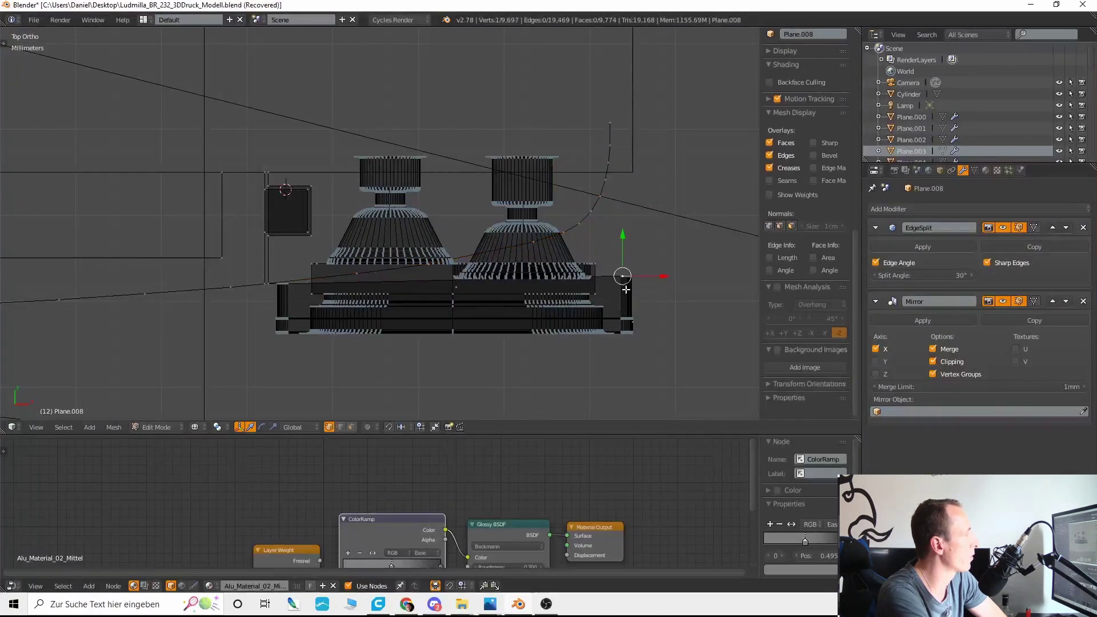
pyautogui.press('c')
pyautogui.rightClick(658, 298)
pyautogui.keyDown('shift'); pyautogui.moveTo(662, 294); pyautogui.dragTo(597, 282, button='middle'); pyautogui.keyUp('shift')
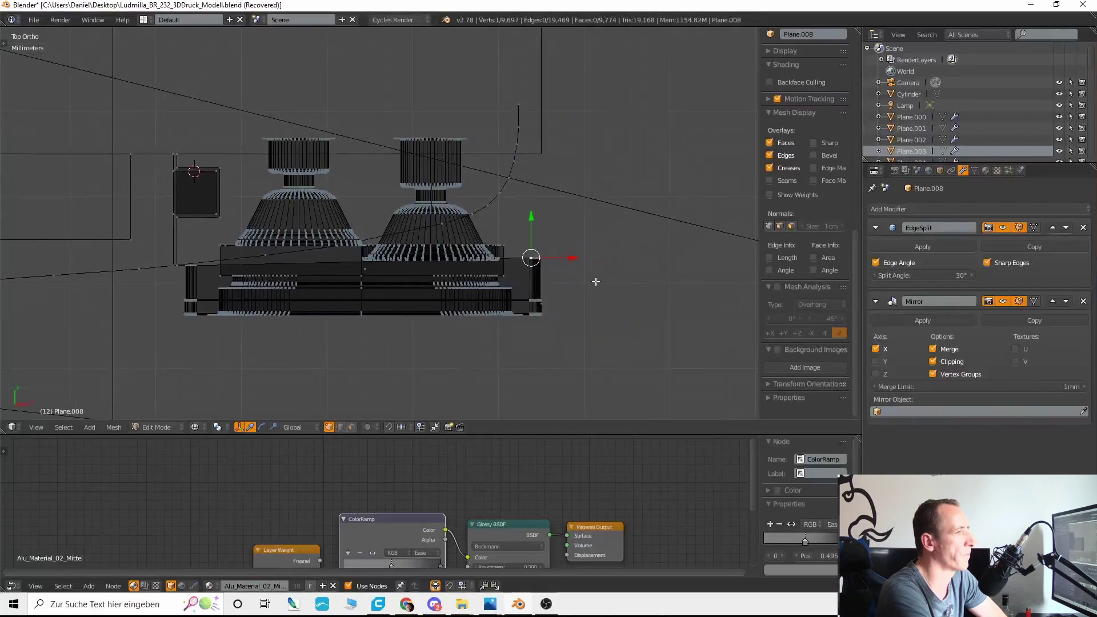
pyautogui.press('KP_Decimal')
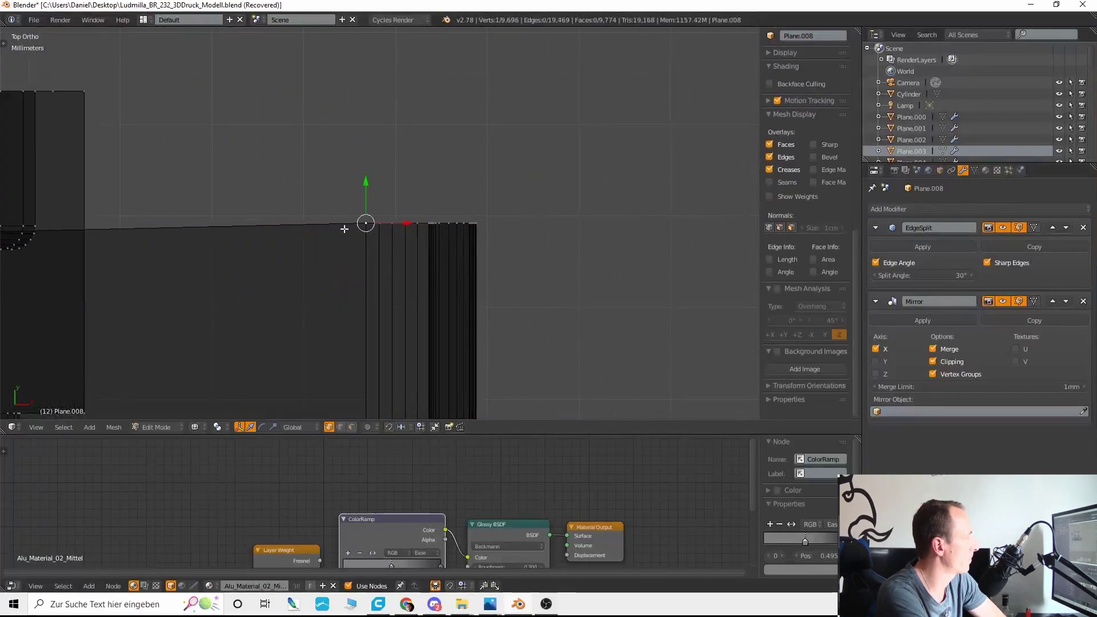
pyautogui.scroll(-8, 427, 301)
pyautogui.scroll(-4, 426, 301)
pyautogui.press('e')
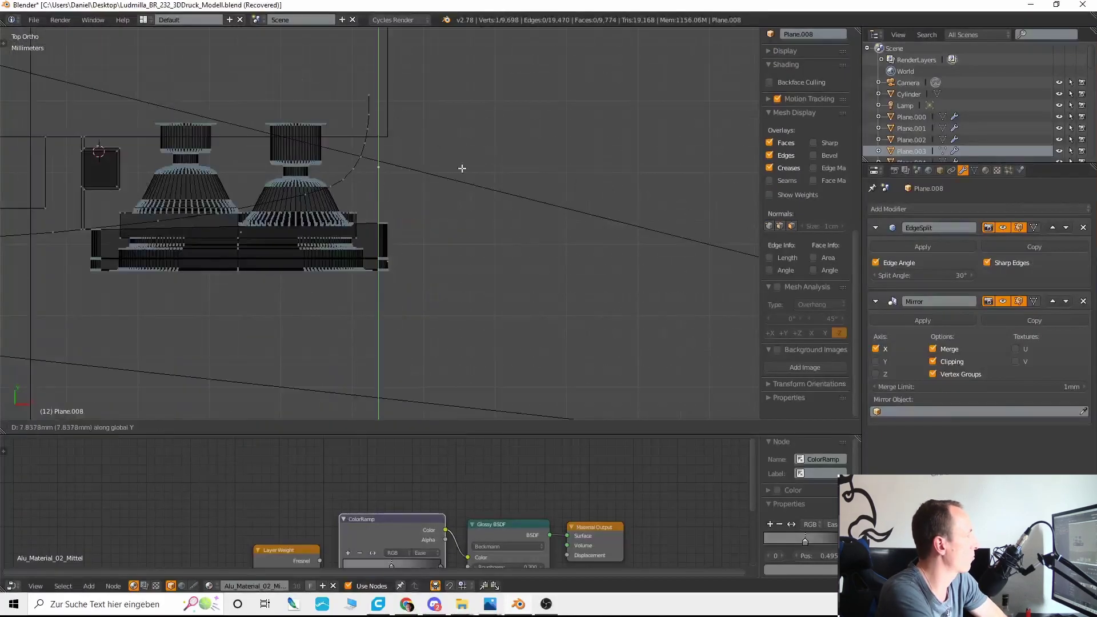
pyautogui.keyDown('shift'); pyautogui.moveTo(389, 113); pyautogui.dragTo(432, 193, button='middle'); pyautogui.keyUp('shift')
# Step: Select the linked strip, deselect everything except the outer curve, and shift the curve outward along X towards the guide line
pyautogui.hotkey('ctrl', 'l')
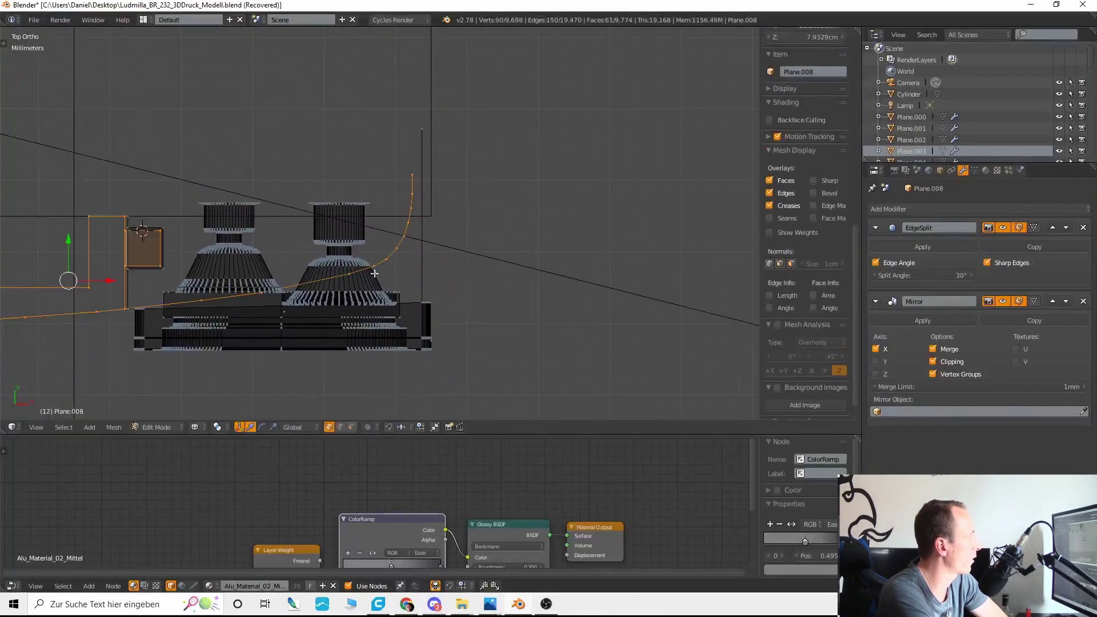
pyautogui.scroll(-5, 254, 305)
pyautogui.keyDown('shift'); pyautogui.moveTo(255, 305); pyautogui.dragTo(361, 307, button='middle'); pyautogui.keyUp('shift')
pyautogui.press('c')
pyautogui.scroll(-2, 171, 277)
pyautogui.moveTo(147, 274); pyautogui.dragTo(272, 246, button='middle')
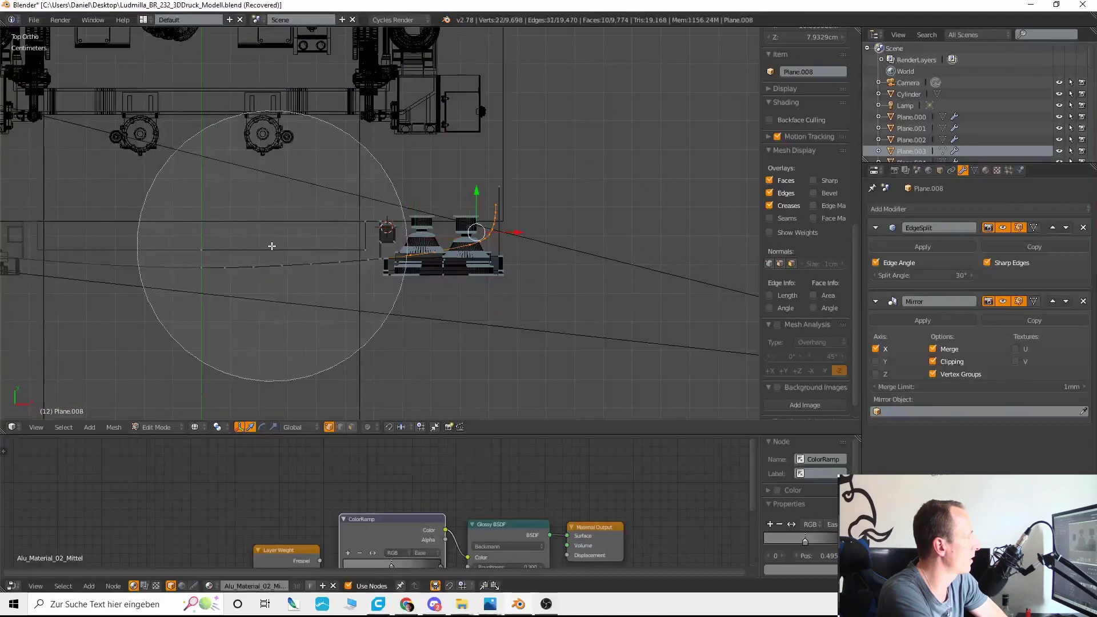
pyautogui.rightClick(272, 246)
pyautogui.scroll(6, 507, 309)
pyautogui.keyDown('shift'); pyautogui.moveTo(557, 326); pyautogui.dragTo(439, 317, button='middle'); pyautogui.keyUp('shift')
pyautogui.scroll(4, 438, 318)
pyautogui.scroll(-4, 487, 338)
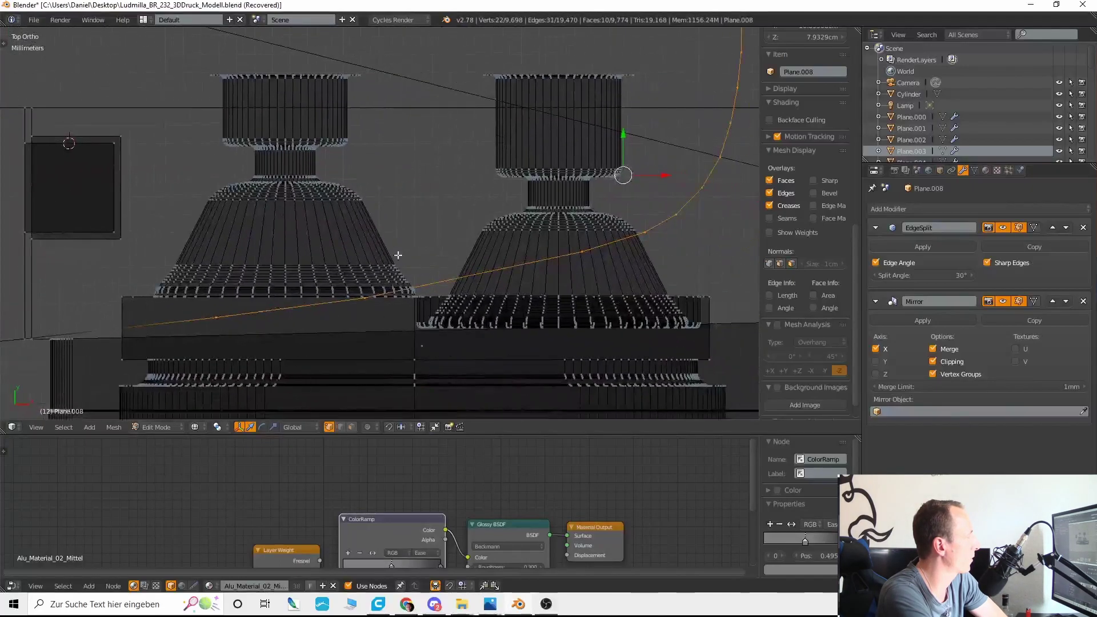
pyautogui.click(476, 292)
# Step: Deselect the curve's innermost cross edge and move the remaining part slightly outward along X
pyautogui.press('c')
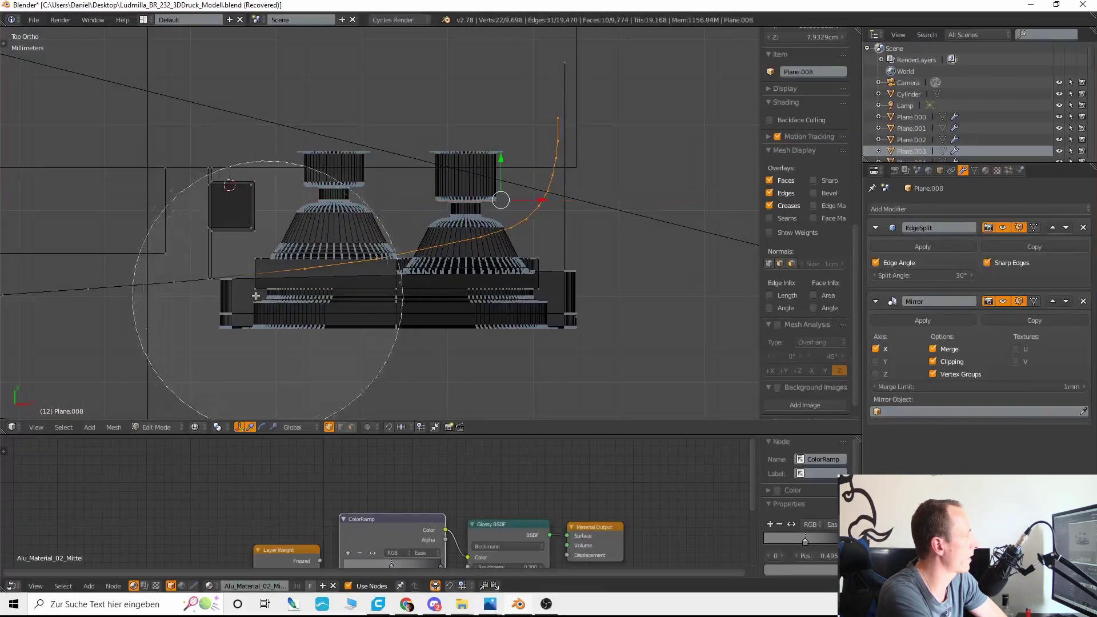
pyautogui.middleClick(213, 303)
pyautogui.rightClick(217, 304)
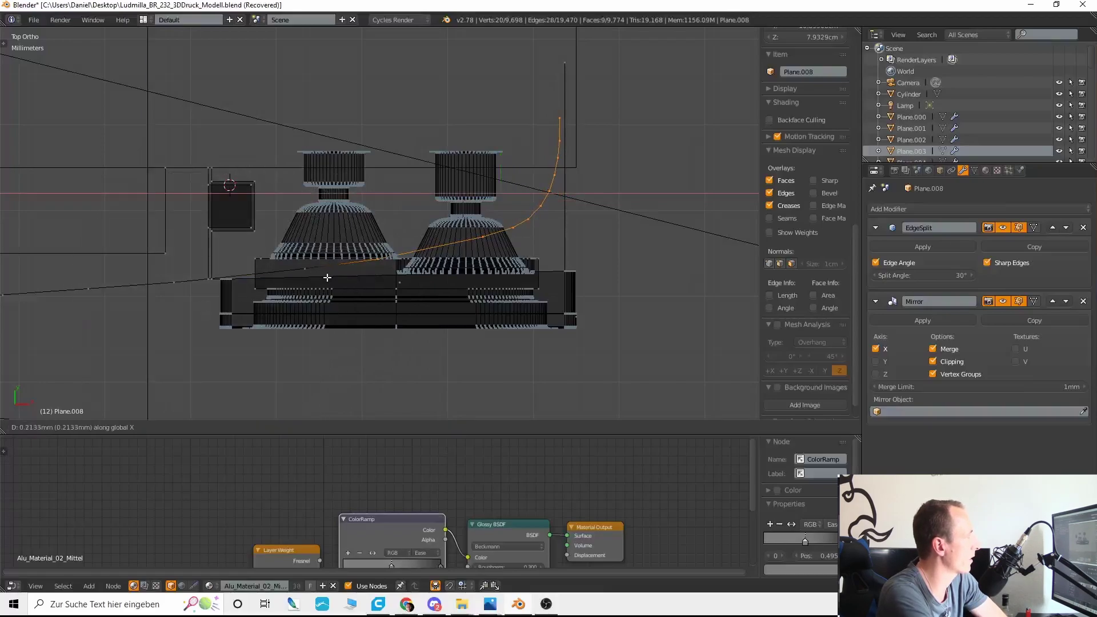
pyautogui.click(348, 281)
# Step: Deselect one more cross edge and move the remaining curve outward along X until its end nearly meets the guide line
pyautogui.press('c')
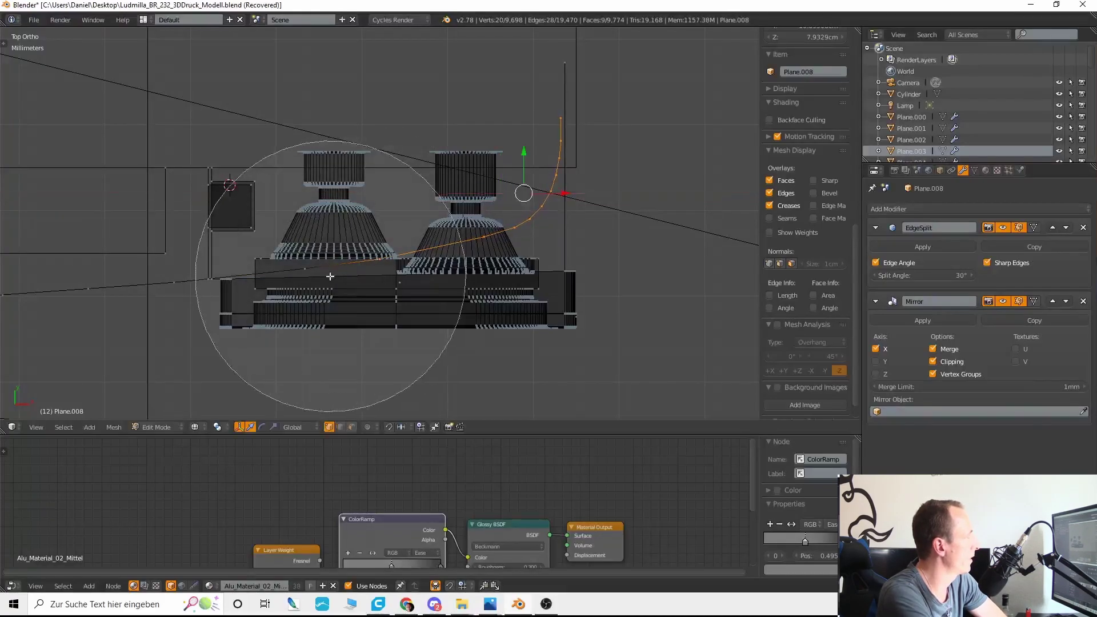
pyautogui.middleClick(286, 285)
pyautogui.rightClick(280, 288)
pyautogui.keyDown('shift'); pyautogui.moveTo(463, 297); pyautogui.dragTo(312, 346, button='middle'); pyautogui.keyUp('shift')
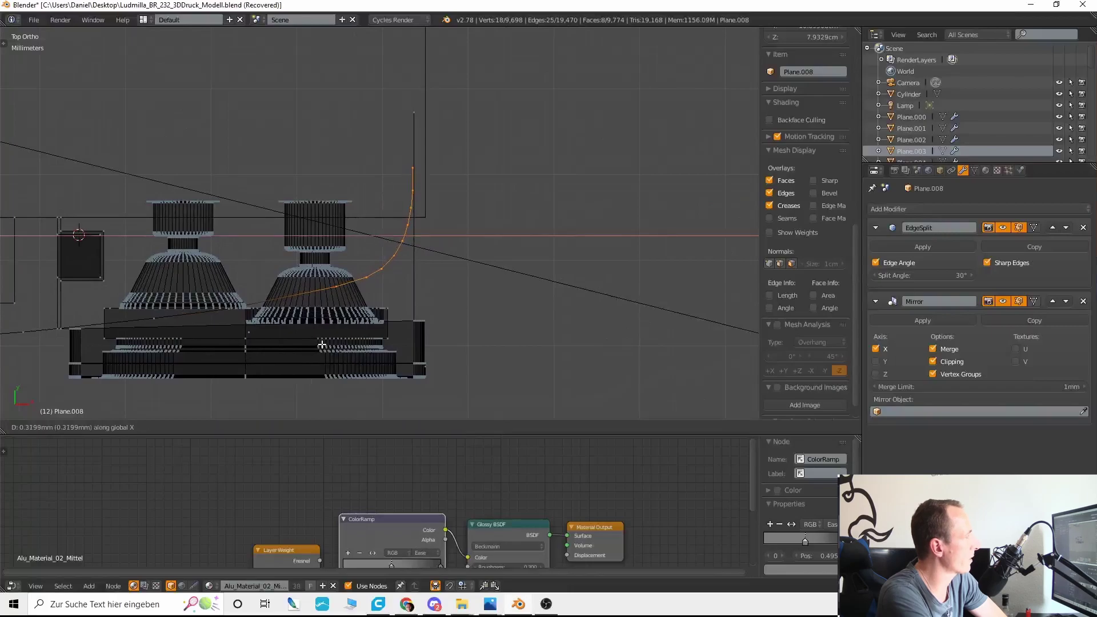
pyautogui.click(330, 343)
# Step: Select the whole linked guide line beside the curve and delete its edge
pyautogui.scroll(-3, 357, 320)
pyautogui.keyDown('shift'); pyautogui.moveTo(381, 304); pyautogui.dragTo(446, 307, button='middle'); pyautogui.keyUp('shift')
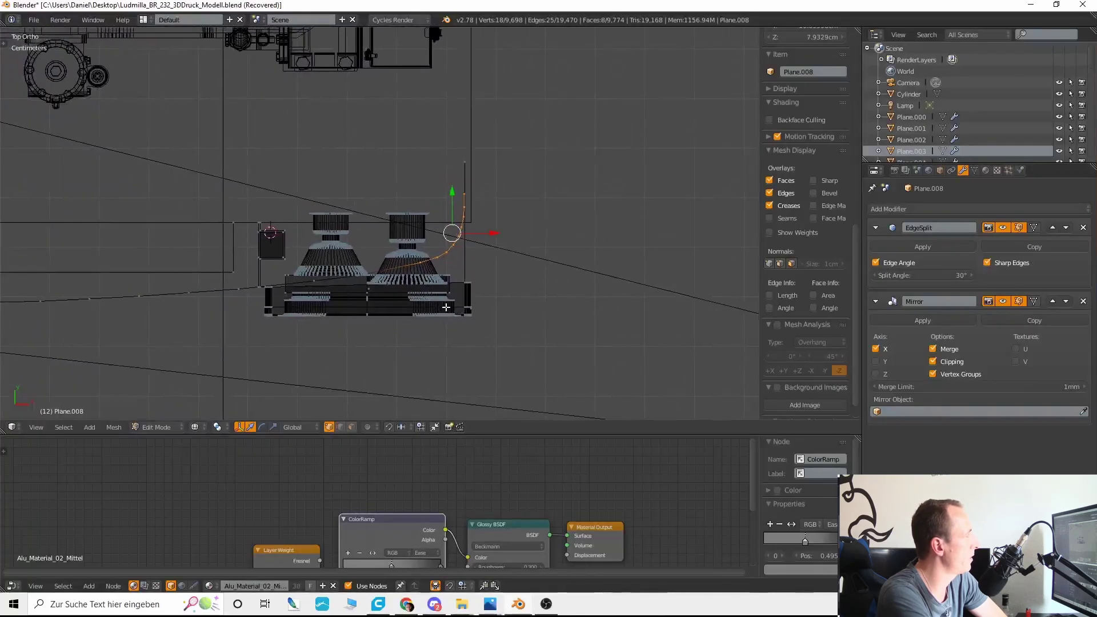
pyautogui.rightClick(458, 142)
pyautogui.hotkey('ctrl', 'l')
pyautogui.press('x')
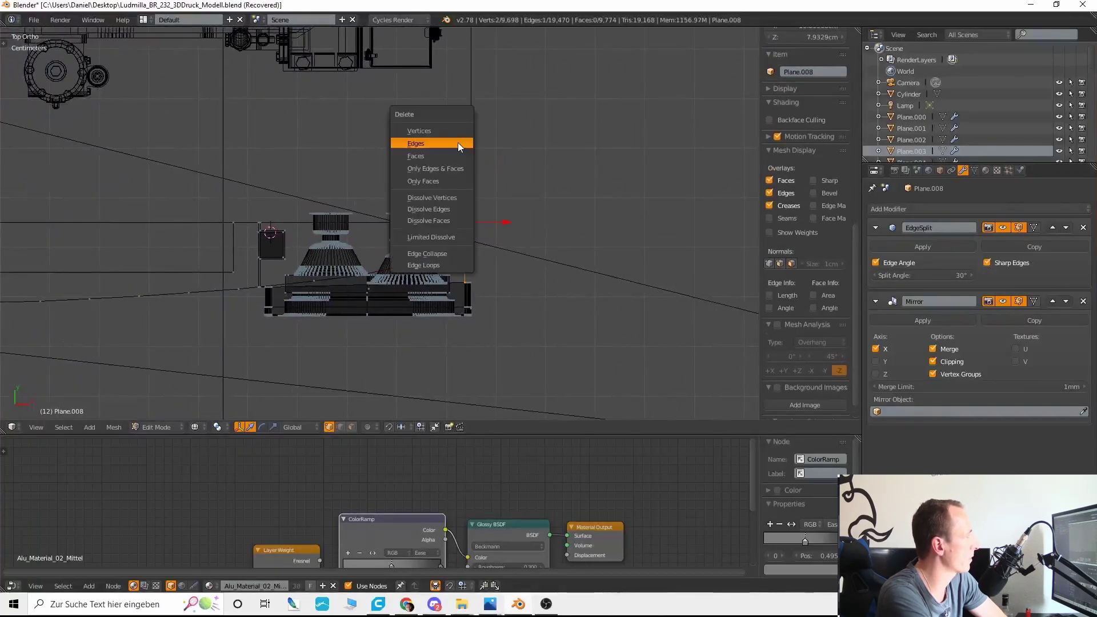
pyautogui.click(458, 142)
# Step: Examine the curved strip behind the headlights from several angles in solid perspective view, centred on the curve's end vertex
pyautogui.rightClick(480, 192)
pyautogui.press('KP_5')
pyautogui.press('KP_Decimal')
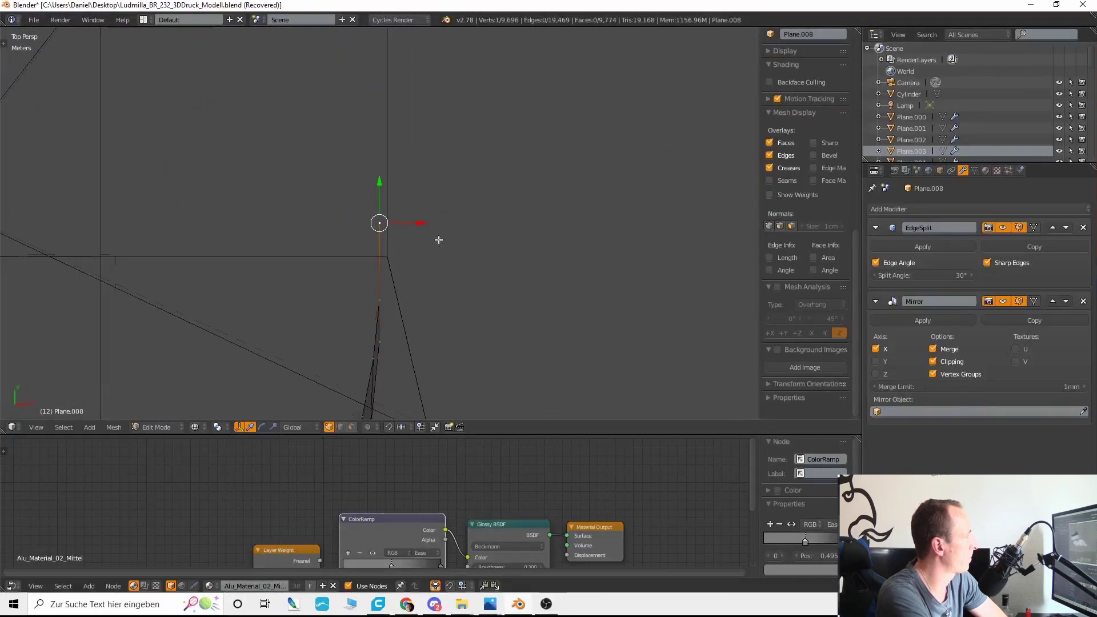
pyautogui.press('z')
pyautogui.scroll(-10, 439, 251)
pyautogui.moveTo(436, 276); pyautogui.dragTo(392, 56, button='middle')
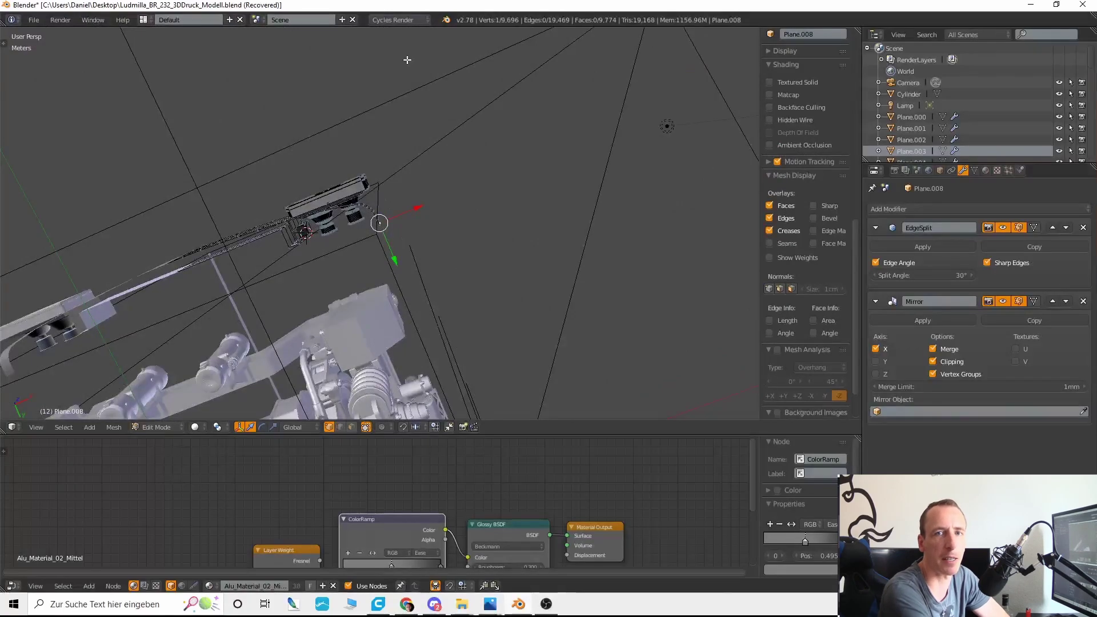
pyautogui.moveTo(405, 120); pyautogui.dragTo(451, 148, button='middle')
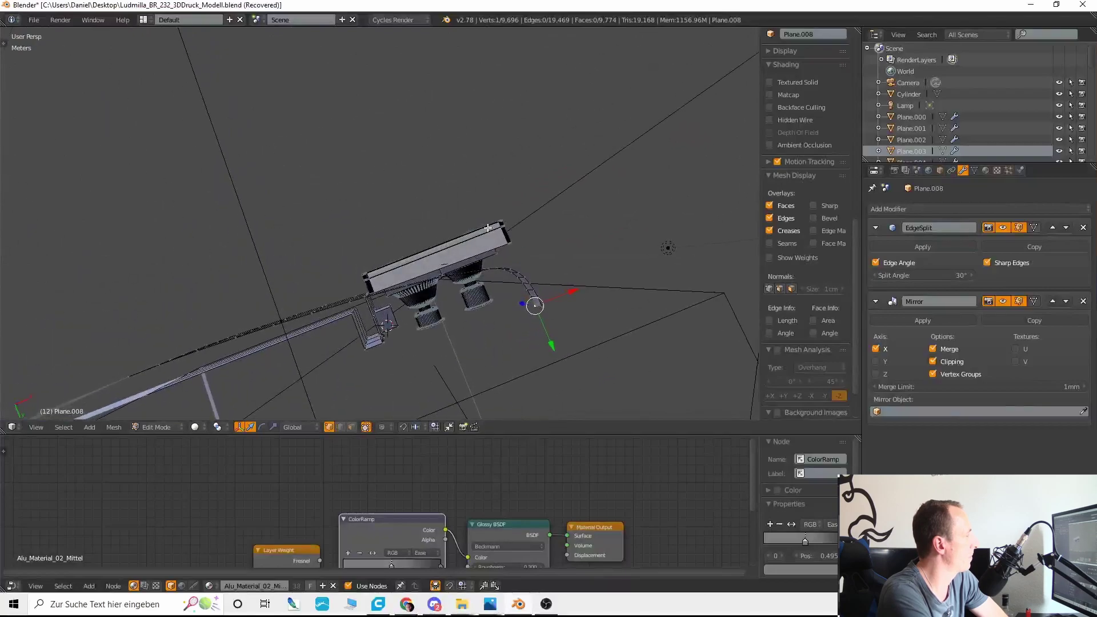
pyautogui.moveTo(488, 227); pyautogui.dragTo(439, 260, button='middle')
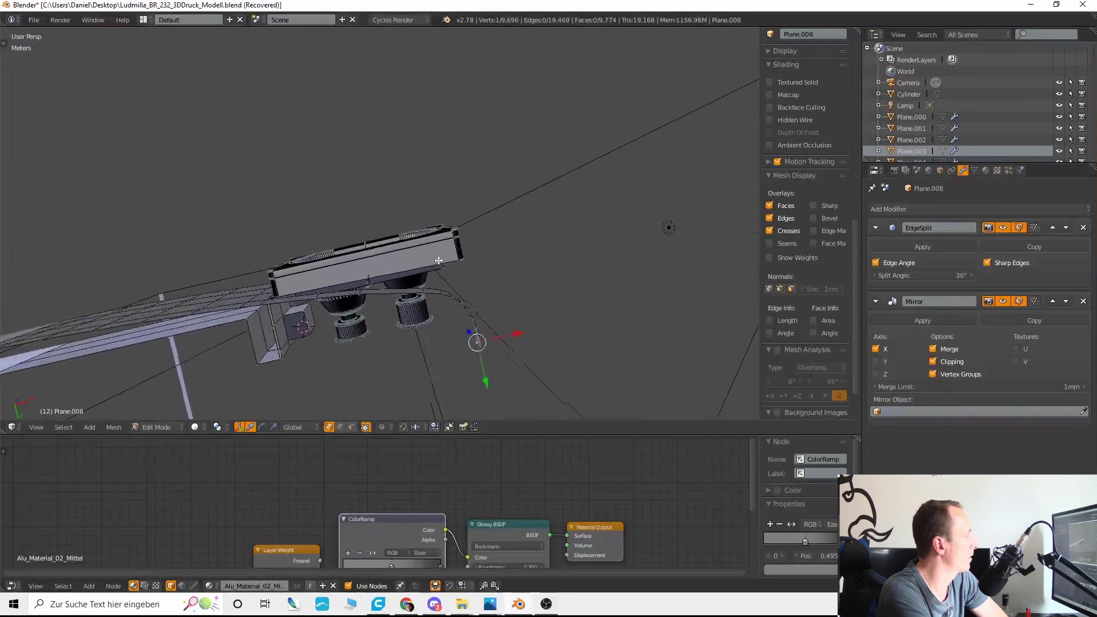
# Step: Select the linked strip in wireframe top view, keep only the outer curve selected, and move it slightly along Y
pyautogui.hotkey('ctrl', 'l')
pyautogui.press('KP_7')
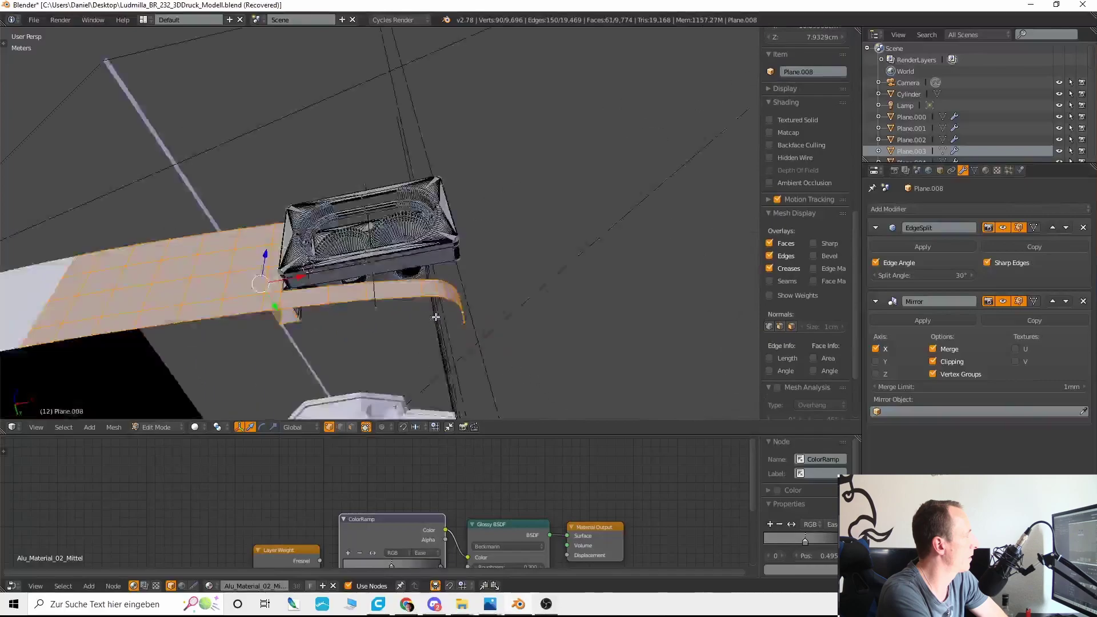
pyautogui.press('z')
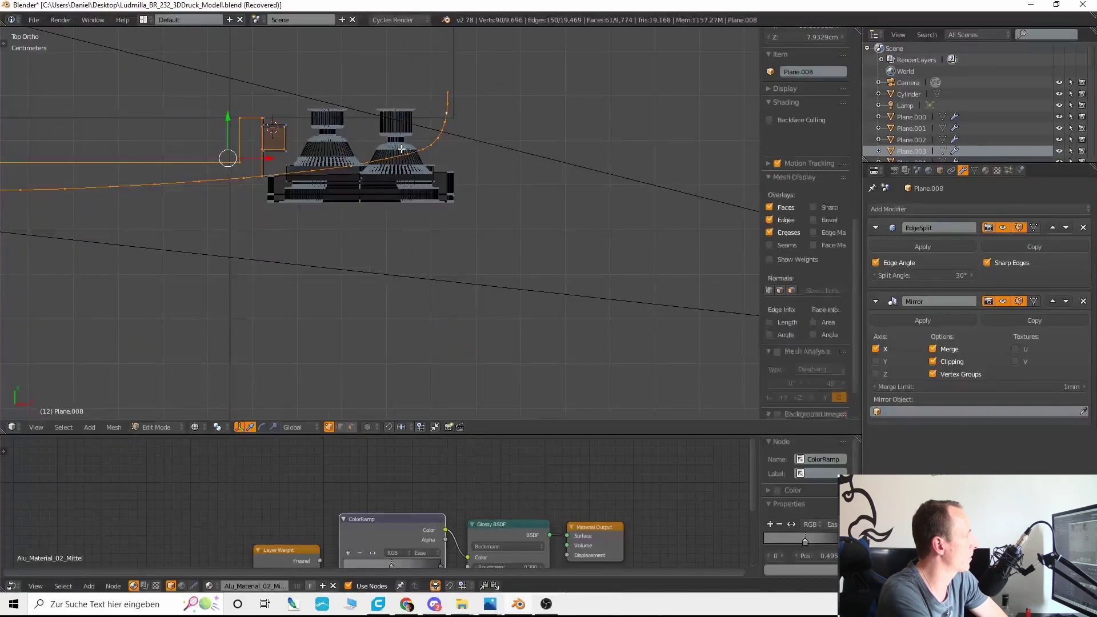
pyautogui.keyDown('shift'); pyautogui.moveTo(350, 235); pyautogui.dragTo(616, 316, button='middle'); pyautogui.keyUp('shift')
pyautogui.scroll(-3, 616, 316)
pyautogui.press('c')
pyautogui.middleClick(249, 229)
pyautogui.moveTo(251, 229); pyautogui.dragTo(291, 211, button='middle')
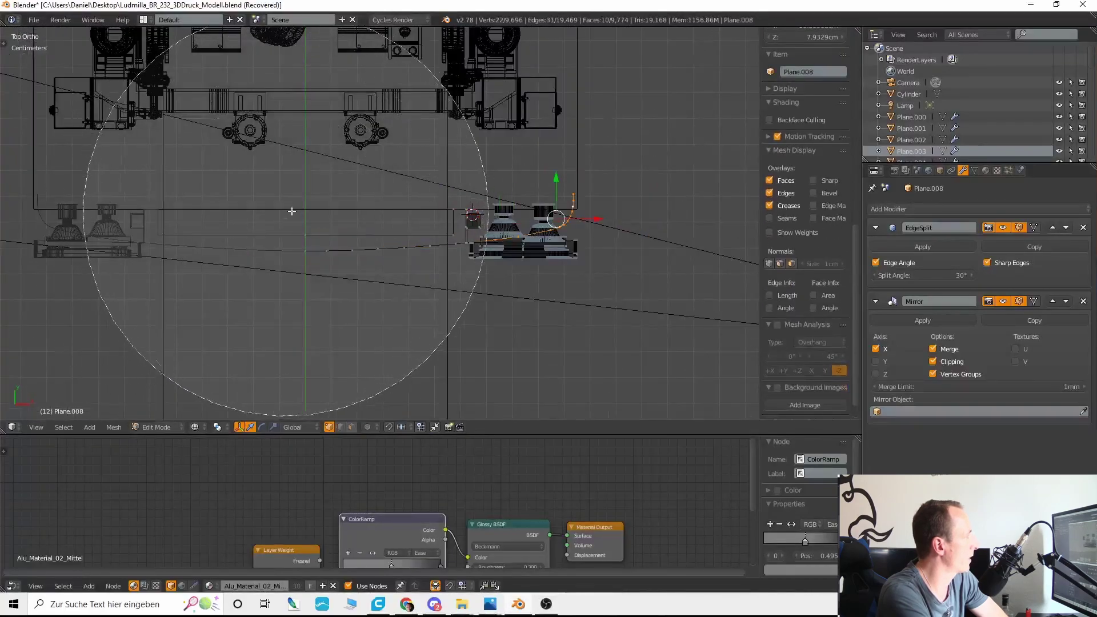
pyautogui.rightClick(289, 210)
pyautogui.keyDown('shift'); pyautogui.moveTo(496, 284); pyautogui.dragTo(436, 294, button='middle'); pyautogui.keyUp('shift')
pyautogui.scroll(7, 582, 363)
pyautogui.keyDown('shift'); pyautogui.moveTo(632, 403); pyautogui.dragTo(509, 359, button='middle'); pyautogui.keyUp('shift')
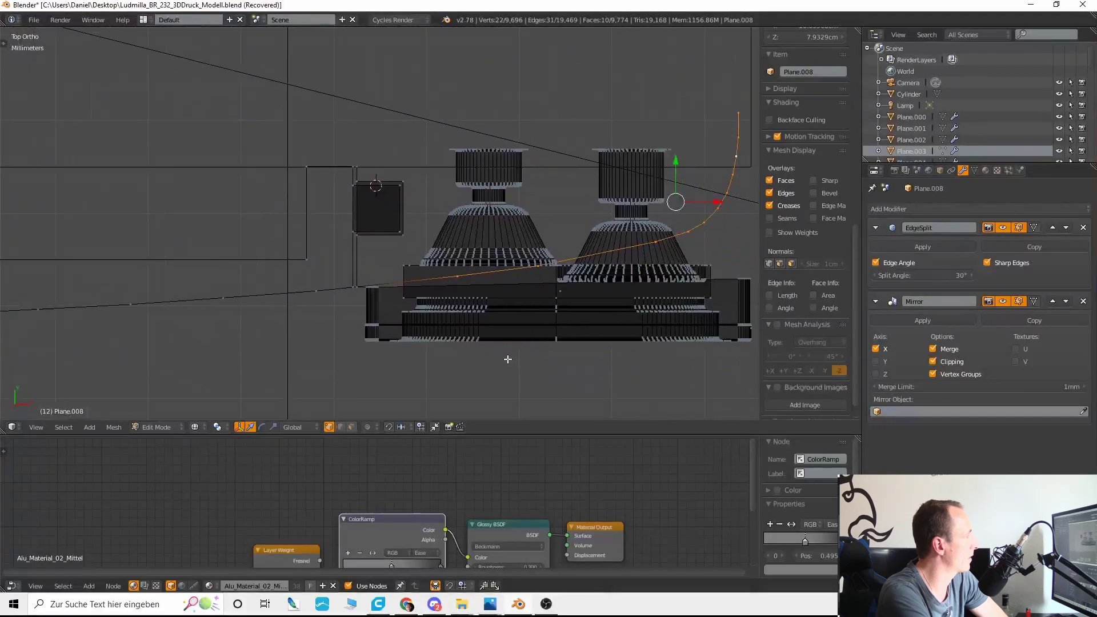
# Step: Remove the innermost cross edge from the curve selection and adjust the rest along Y
pyautogui.press('c')
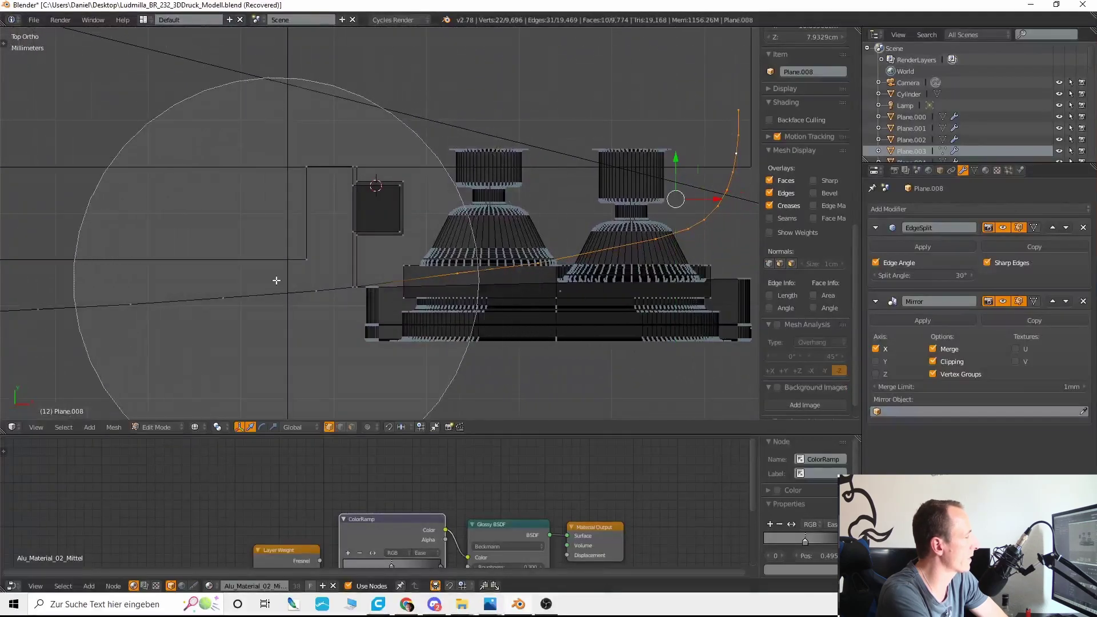
pyautogui.middleClick(277, 279)
pyautogui.rightClick(276, 279)
pyautogui.keyDown('shift'); pyautogui.moveTo(372, 311); pyautogui.dragTo(330, 313, button='middle'); pyautogui.keyUp('shift')
pyautogui.press('g')
pyautogui.press('y')
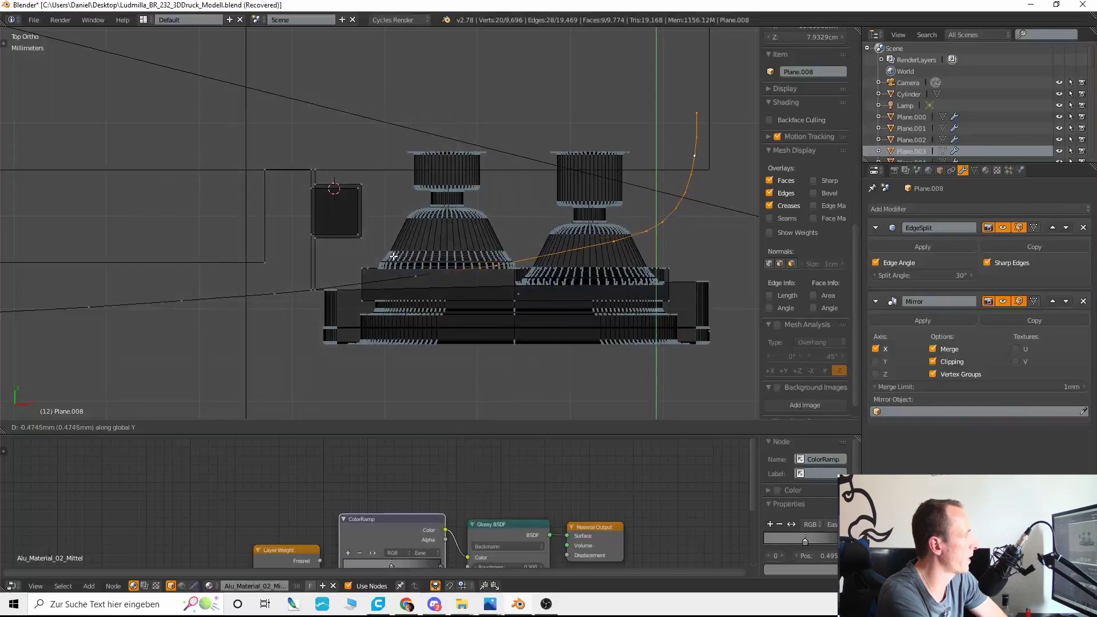
# Step: Deselect the following cross edge behind the inner headlight and move the remaining curve along Y to even out the bend
pyautogui.press('c')
pyautogui.middleClick(395, 292)
pyautogui.rightClick(385, 298)
pyautogui.keyDown('shift'); pyautogui.moveTo(473, 313); pyautogui.dragTo(432, 325, button='middle'); pyautogui.keyUp('shift')
pyautogui.press('g')
pyautogui.press('y')
pyautogui.keyDown('shift'); pyautogui.moveTo(544, 245); pyautogui.dragTo(478, 310, button='middle'); pyautogui.keyUp('shift')
pyautogui.scroll(4, 478, 310)
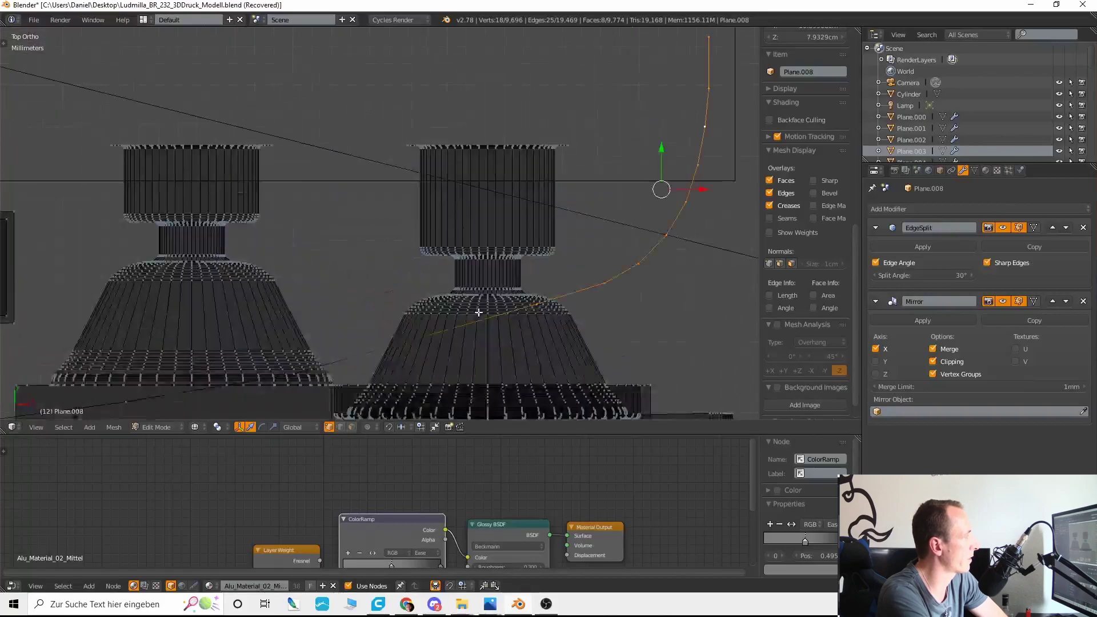
# Step: Deselect another cross edge behind the outer headlight and move the remaining seven faces of the curve slightly backward along Y
pyautogui.press('c')
pyautogui.middleClick(366, 344)
pyautogui.rightClick(372, 349)
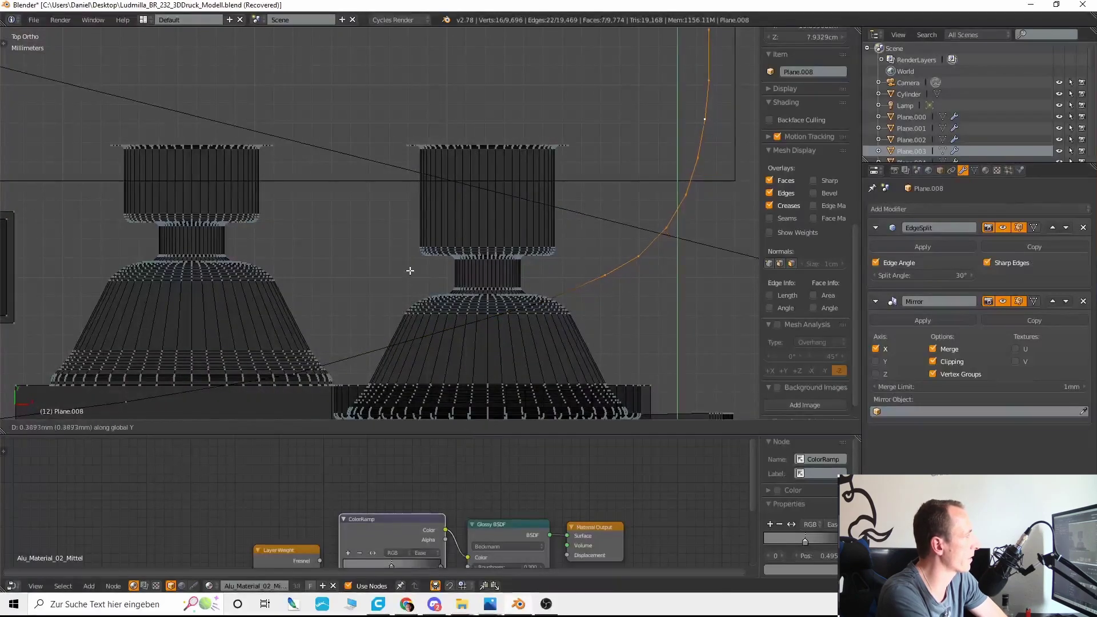
pyautogui.keyDown('shift'); pyautogui.moveTo(498, 280); pyautogui.dragTo(358, 267, button='middle'); pyautogui.keyUp('shift')
# Step: Keep only the last six faces of the curve selected and nudge them slightly backward along Y
pyautogui.press('c')
pyautogui.middleClick(307, 357)
pyautogui.rightClick(308, 357)
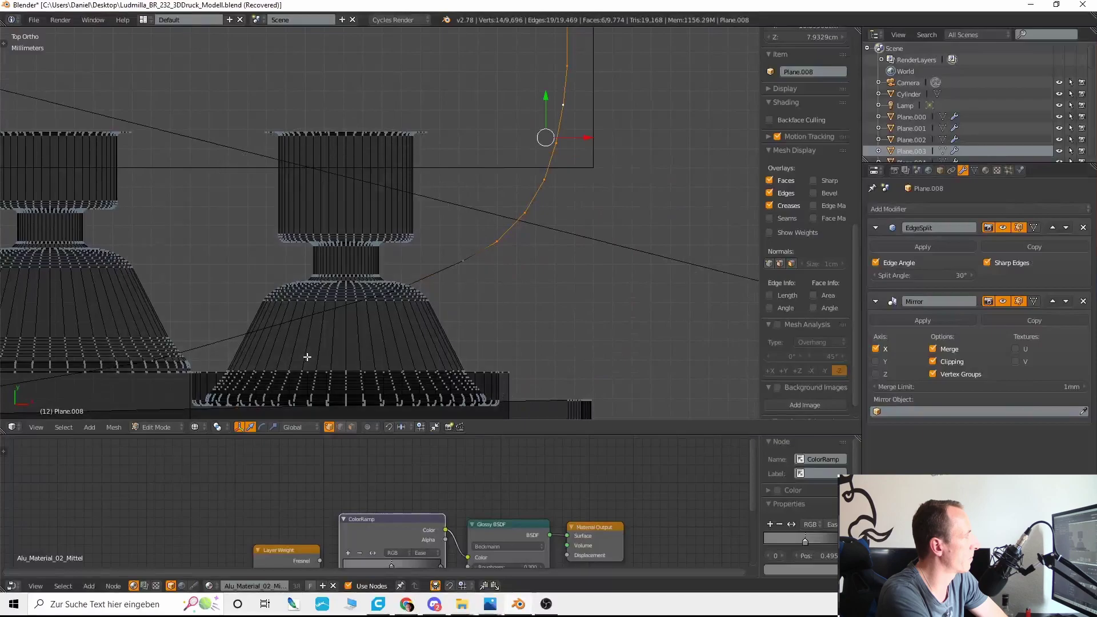
pyautogui.keyDown('shift'); pyautogui.moveTo(448, 313); pyautogui.dragTo(400, 326, button='middle'); pyautogui.keyUp('shift')
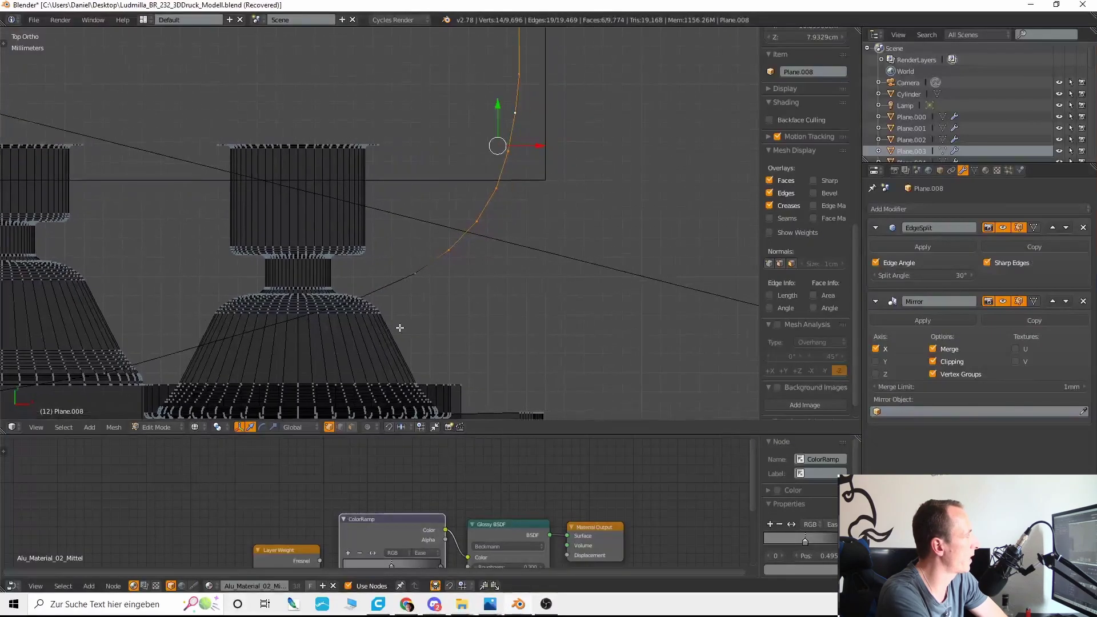
pyautogui.press('c')
pyautogui.rightClick(291, 367)
# Step: Examine the reshaped curve and its transition behind the headlights in solid perspective view
pyautogui.scroll(-6, 465, 272)
pyautogui.press('KP_5')
pyautogui.press('KP_Decimal')
pyautogui.scroll(-8, 437, 328)
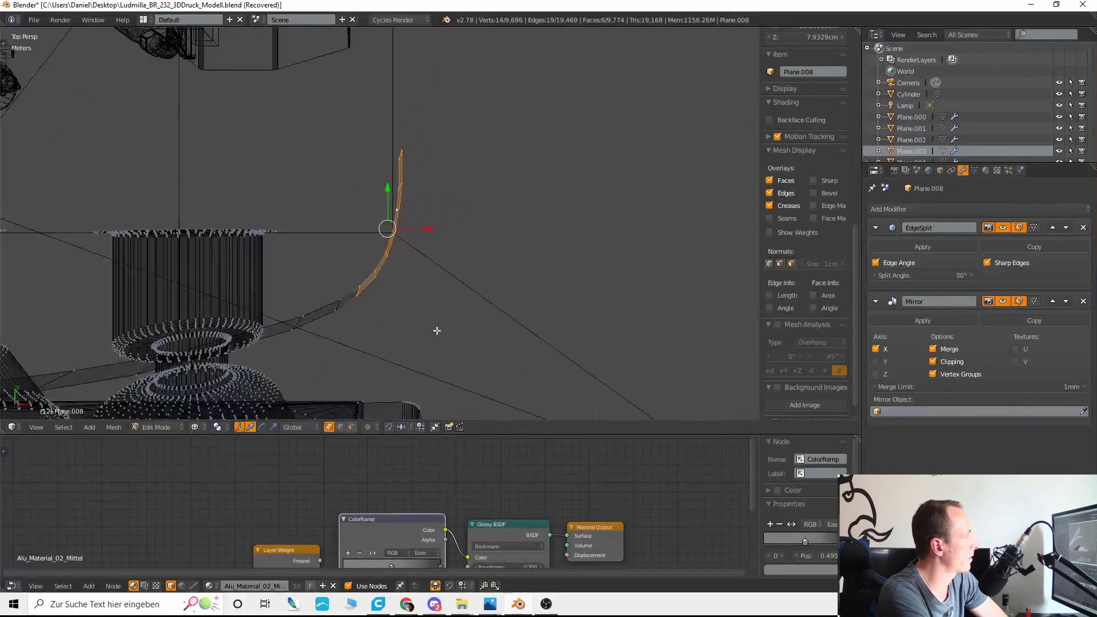
pyautogui.press('z')
pyautogui.moveTo(448, 378)
pyautogui.mouseDown(button='middle')
pyautogui.moveTo(436, 285)
pyautogui.moveTo(407, 260)
pyautogui.moveTo(436, 211)
pyautogui.moveTo(424, 233)
pyautogui.moveTo(364, 235)
pyautogui.moveTo(493, 210)
pyautogui.moveTo(427, 237)
pyautogui.mouseUp(button='middle')
pyautogui.press('Tab')
pyautogui.press('Tab')
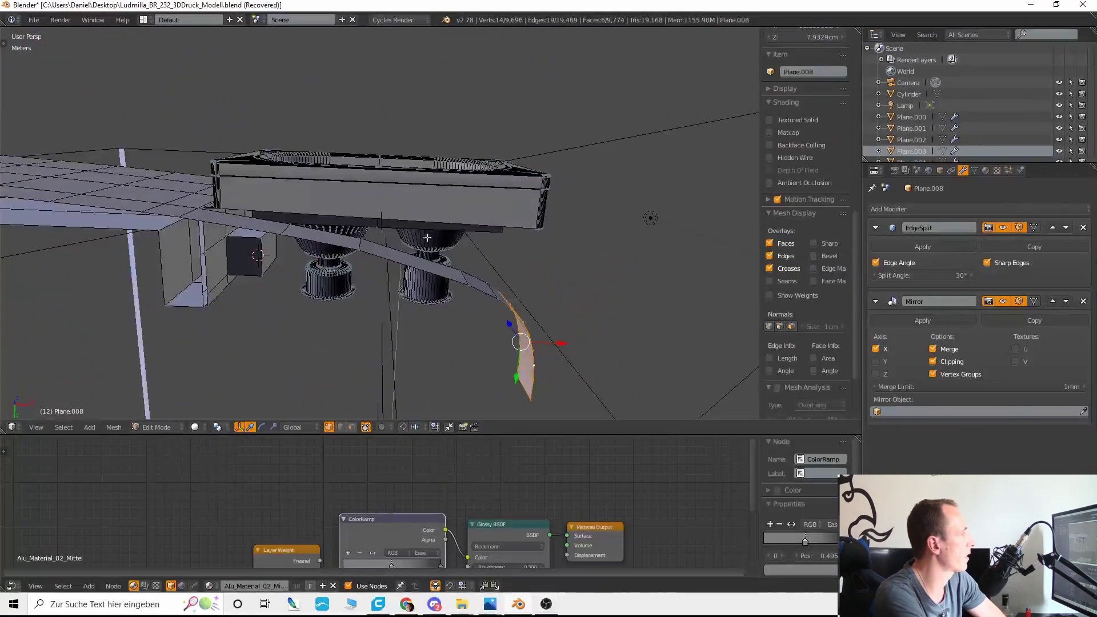
# Step: Select the curve's cross edge between the two headlights and shift it outward along X to even out the spacing
pyautogui.keyDown('shift'); pyautogui.rightClick(370, 243); pyautogui.keyUp('shift')
pyautogui.press('KP_7')
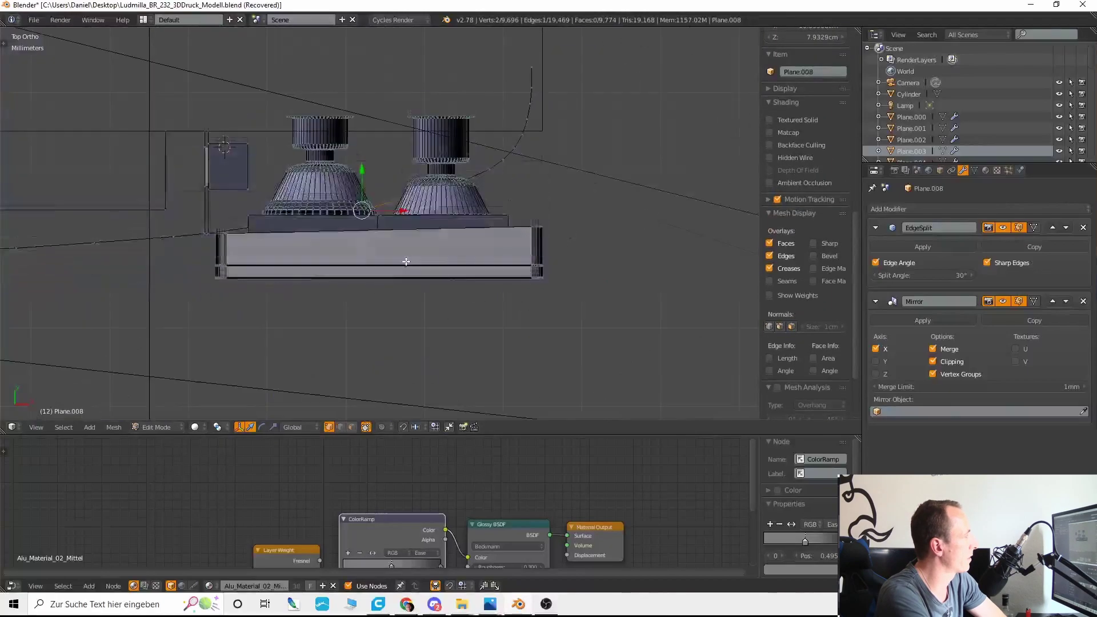
pyautogui.press('z')
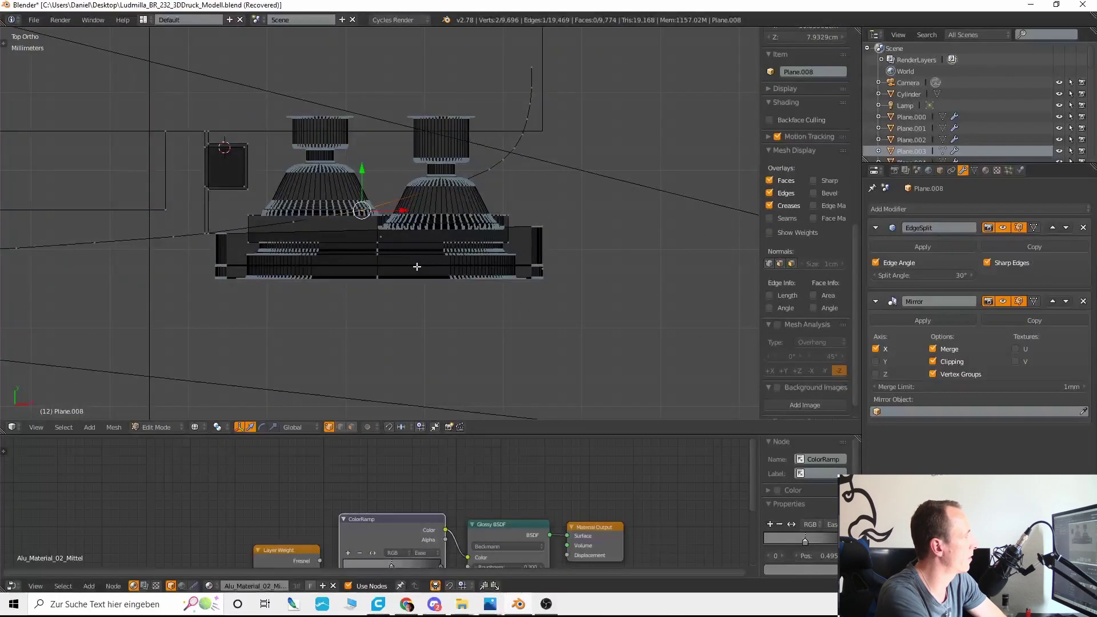
pyautogui.scroll(3, 418, 267)
pyautogui.press('g')
pyautogui.press('x')
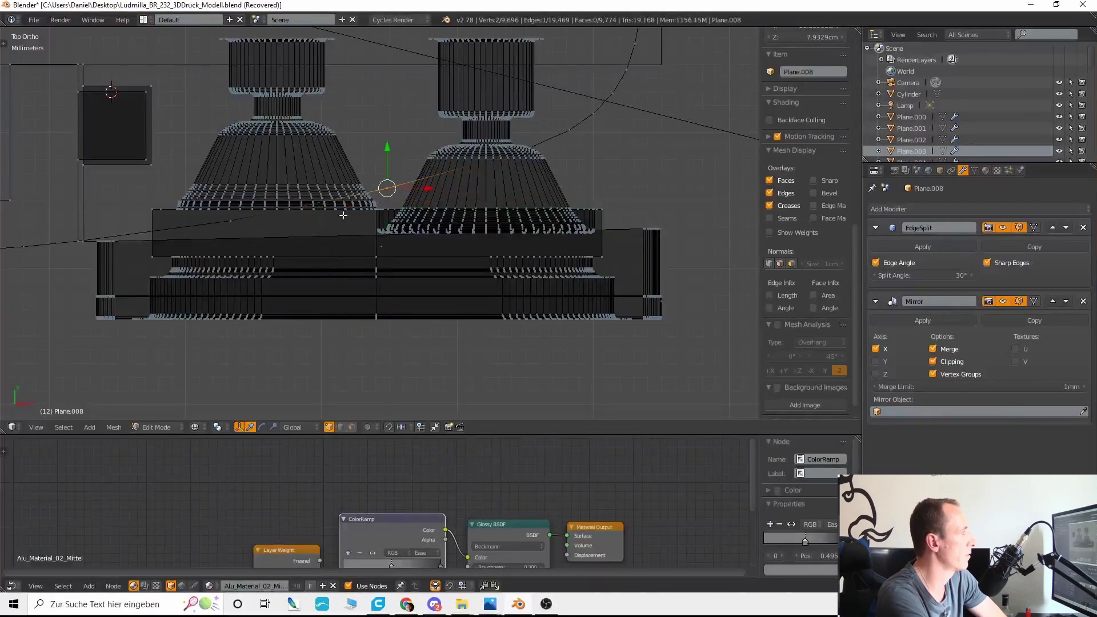
pyautogui.keyDown('shift'); pyautogui.moveTo(453, 226); pyautogui.dragTo(492, 277, button='middle'); pyautogui.keyUp('shift')
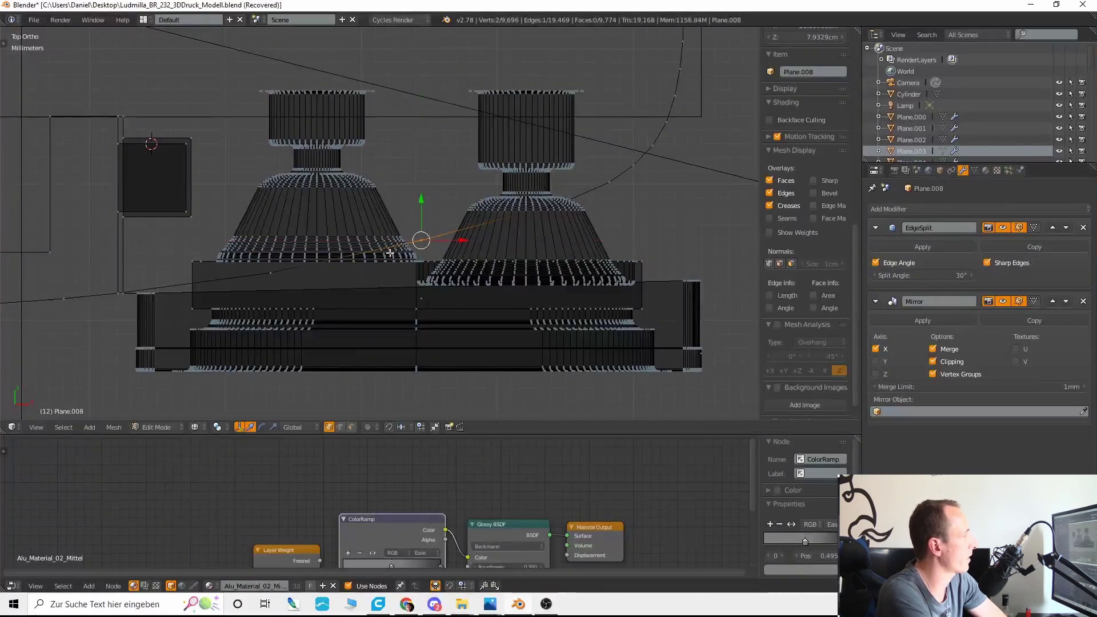
# Step: Select both vertices of the curve's cross edge behind the inner headlight and nudge the edge slightly to smooth the bend
pyautogui.rightClick(264, 278)
pyautogui.scroll(2, 366, 250)
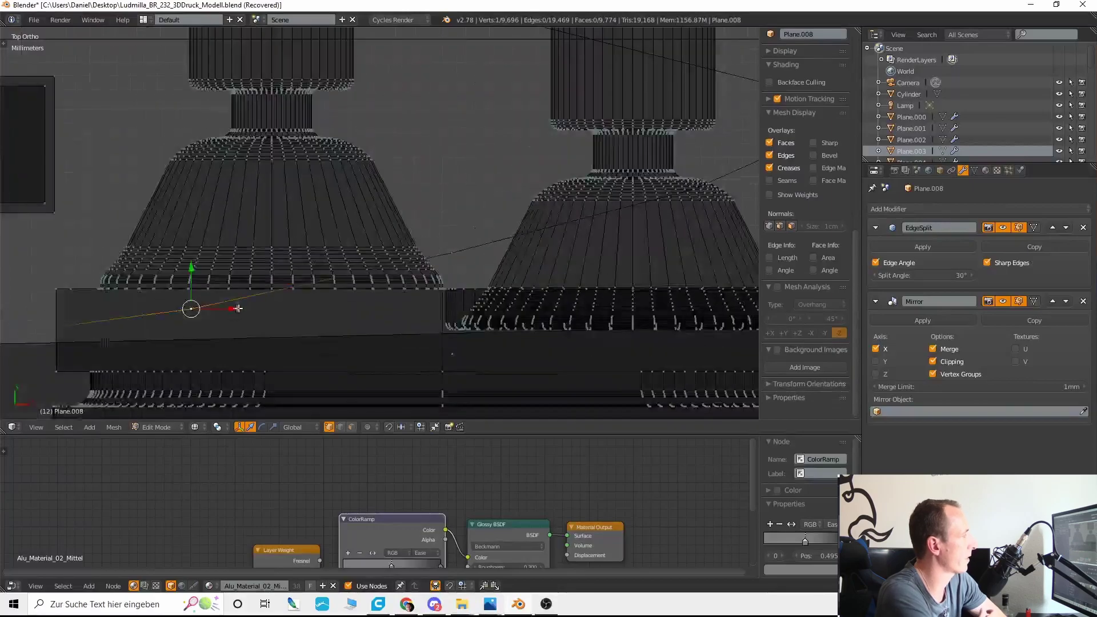
pyautogui.press('c')
pyautogui.click(185, 331)
pyautogui.rightClick(187, 327)
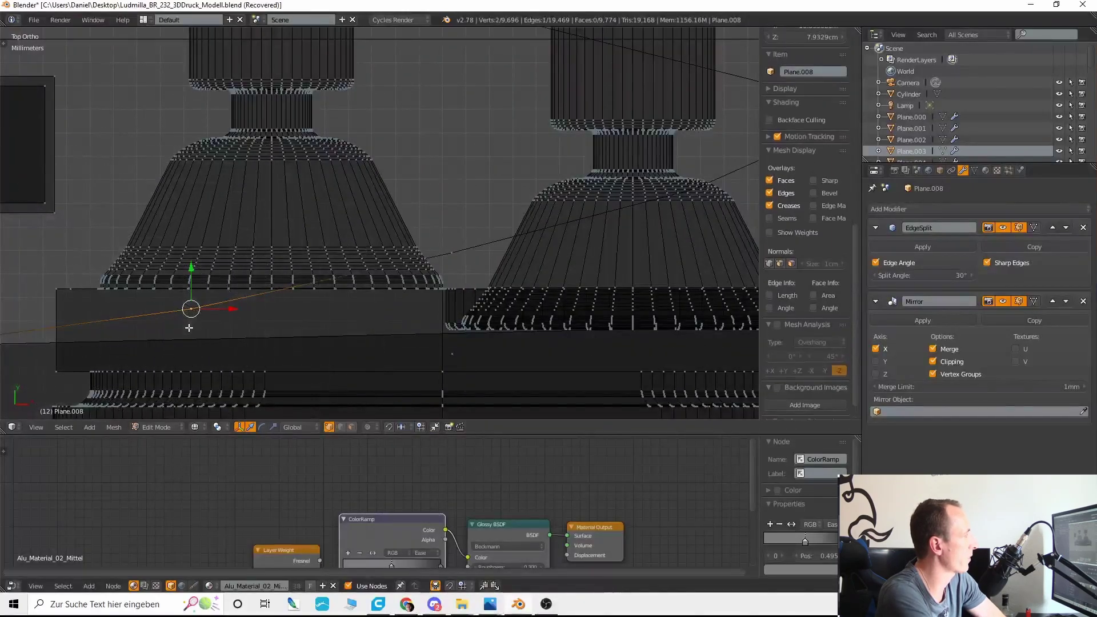
pyautogui.hotkey('ctrl', 'z')
pyautogui.press('c')
pyautogui.click(195, 326)
pyautogui.rightClick(194, 325)
pyautogui.scroll(-4, 277, 333)
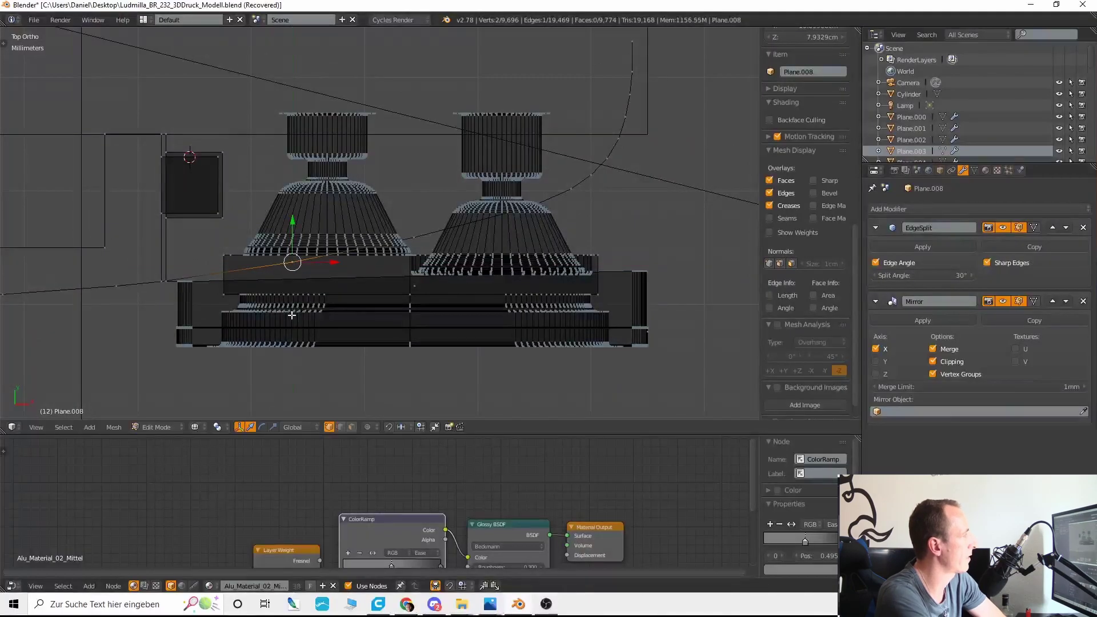
pyautogui.keyDown('shift'); pyautogui.moveTo(292, 316); pyautogui.dragTo(423, 321, button='middle'); pyautogui.keyUp('shift')
pyautogui.scroll(2, 430, 316)
pyautogui.scroll(-3, 434, 316)
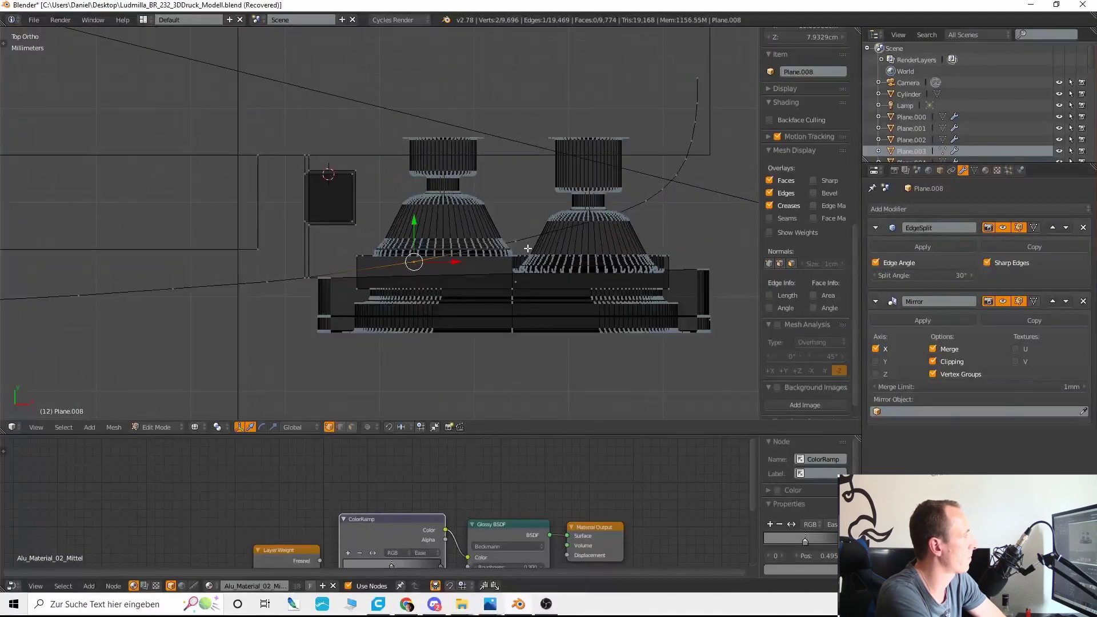
# Step: Try moving only the last nine faces of the curve about 0.34 mm forward along Y
pyautogui.hotkey('ctrl', 'l')
pyautogui.scroll(-3, 452, 274)
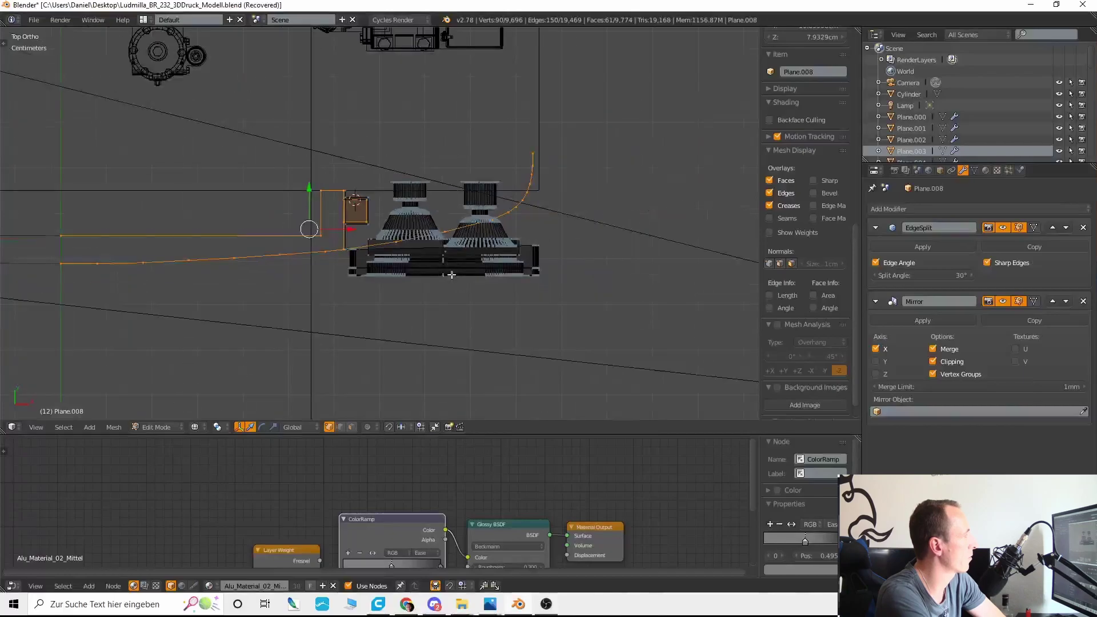
pyautogui.scroll(3, 431, 262)
pyautogui.scroll(-7, 329, 275)
pyautogui.middleClick(341, 279)
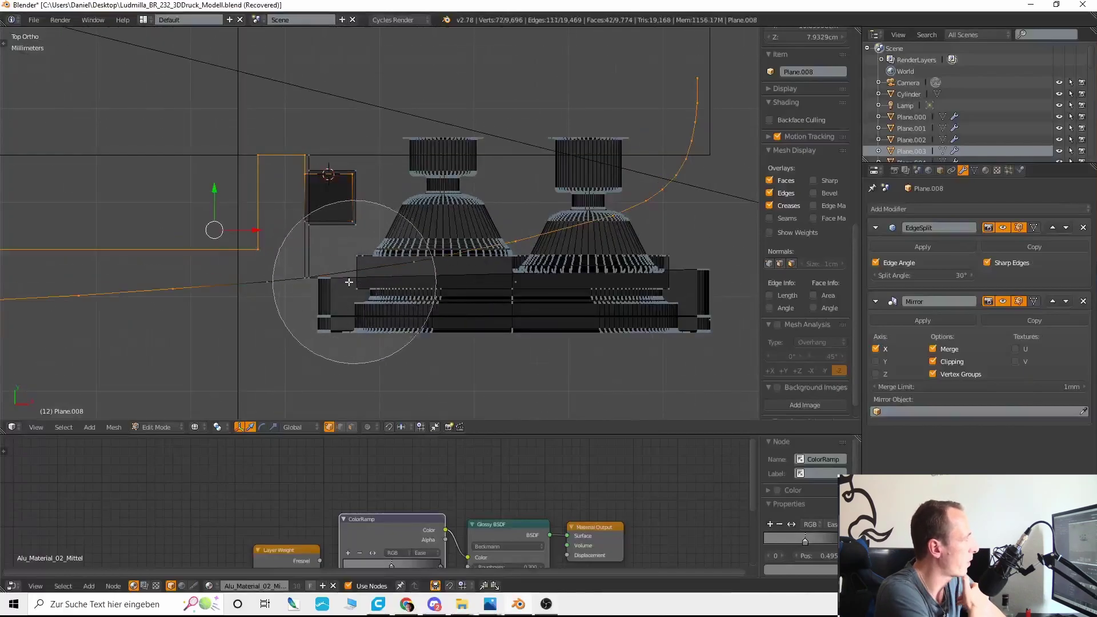
pyautogui.scroll(-6, 279, 237)
pyautogui.middleClick(254, 231)
pyautogui.rightClick(257, 249)
pyautogui.scroll(-1, 258, 253)
pyautogui.scroll(-4, 258, 253)
pyautogui.press('c')
pyautogui.middleClick(182, 258)
pyautogui.rightClick(182, 258)
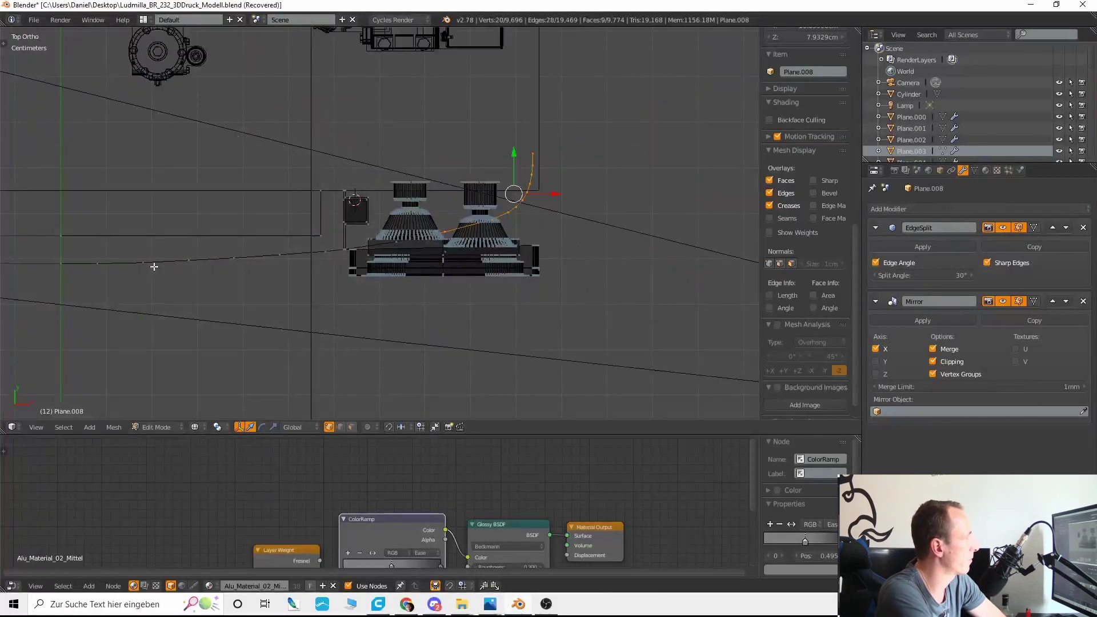
pyautogui.scroll(7, 695, 220)
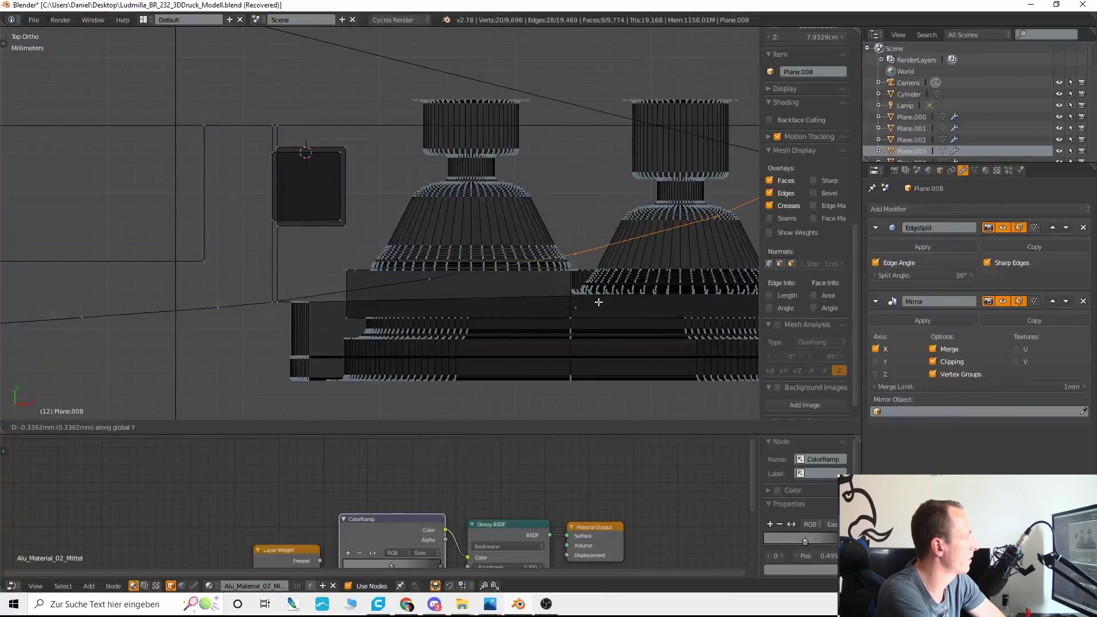
pyautogui.click(599, 302)
pyautogui.keyDown('shift'); pyautogui.moveTo(621, 290); pyautogui.dragTo(544, 303, button='middle'); pyautogui.keyUp('shift')
pyautogui.scroll(-1, 517, 265)
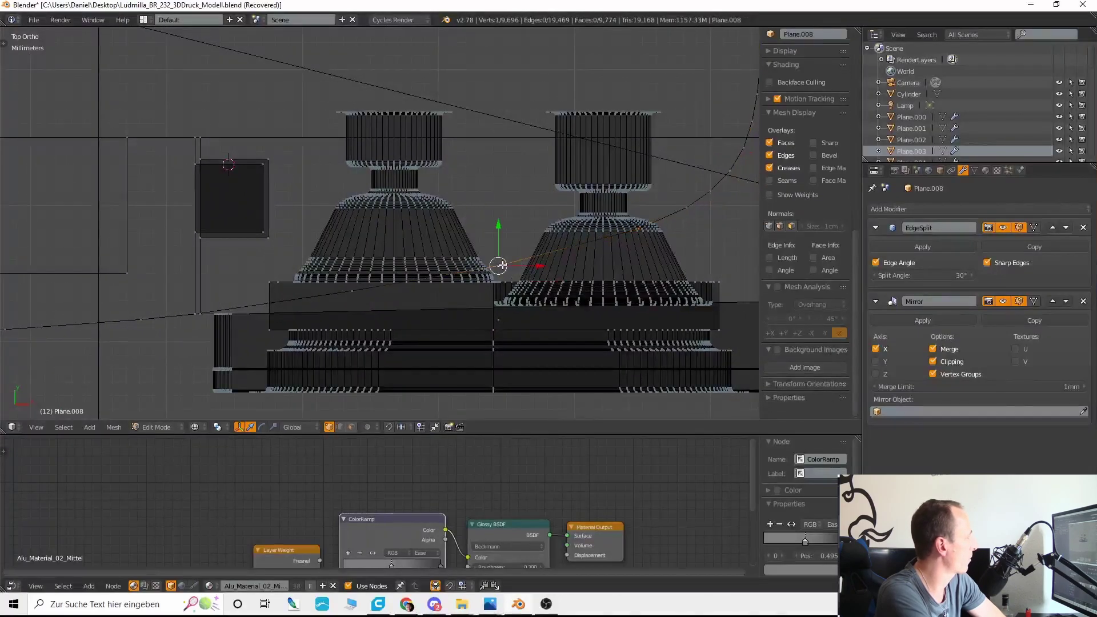
pyautogui.hotkey('ctrl', 'z')
pyautogui.scroll(-4, 537, 275)
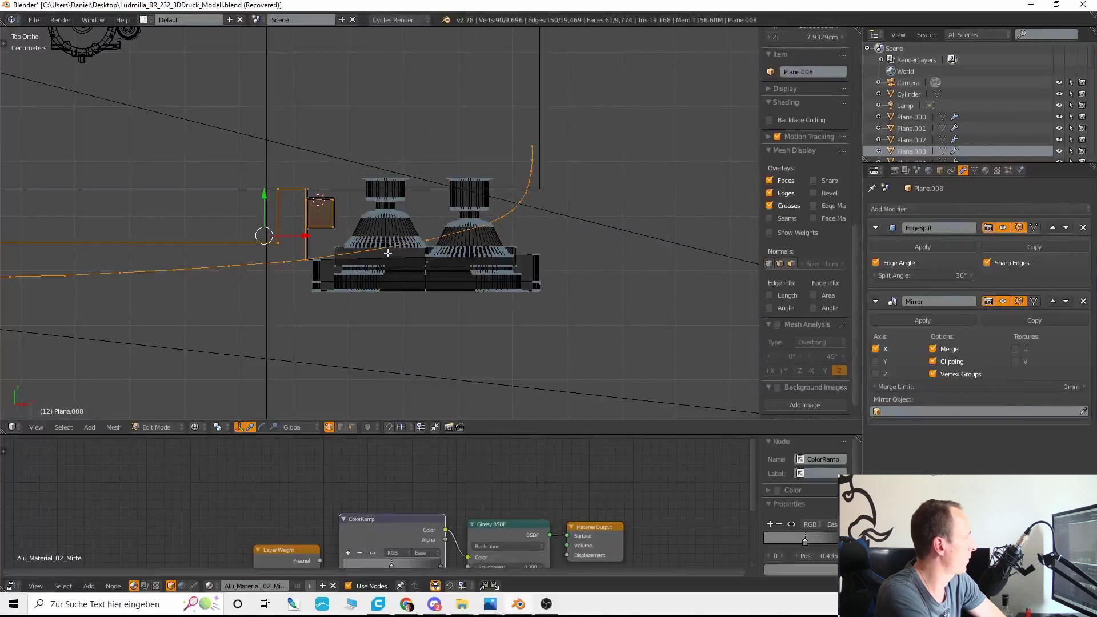
# Step: Select the two vertices at the curve's rear end and extrude that end edge straight backward along Y
pyautogui.rightClick(523, 199)
pyautogui.press('KP_5')
pyautogui.press('KP_Decimal')
pyautogui.scroll(-9, 465, 281)
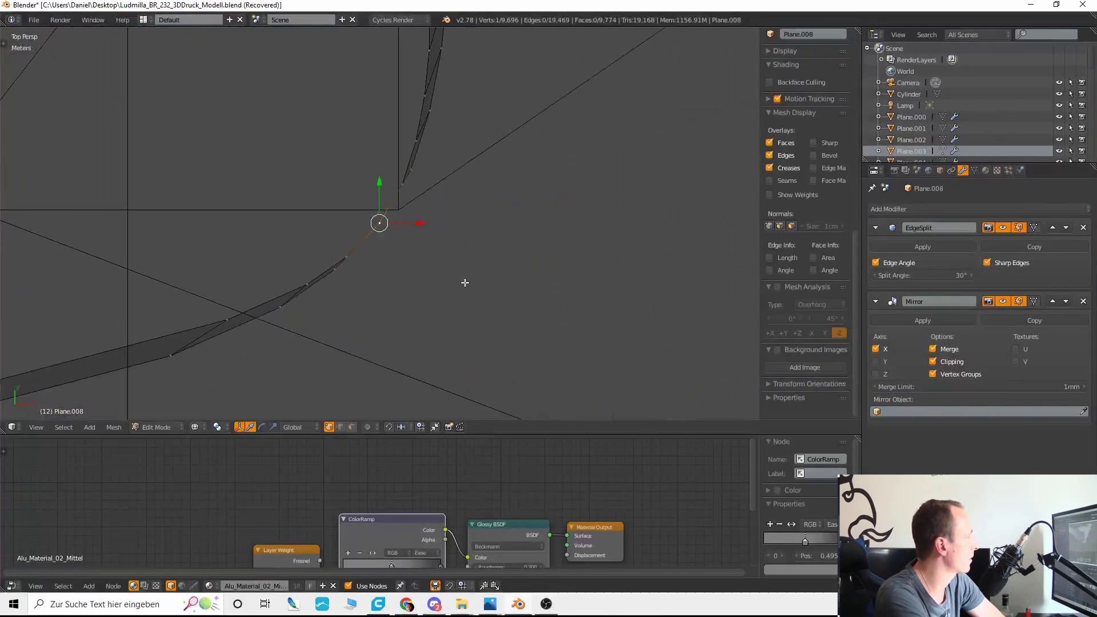
pyautogui.press('z')
pyautogui.moveTo(421, 306); pyautogui.dragTo(367, 252, button='middle')
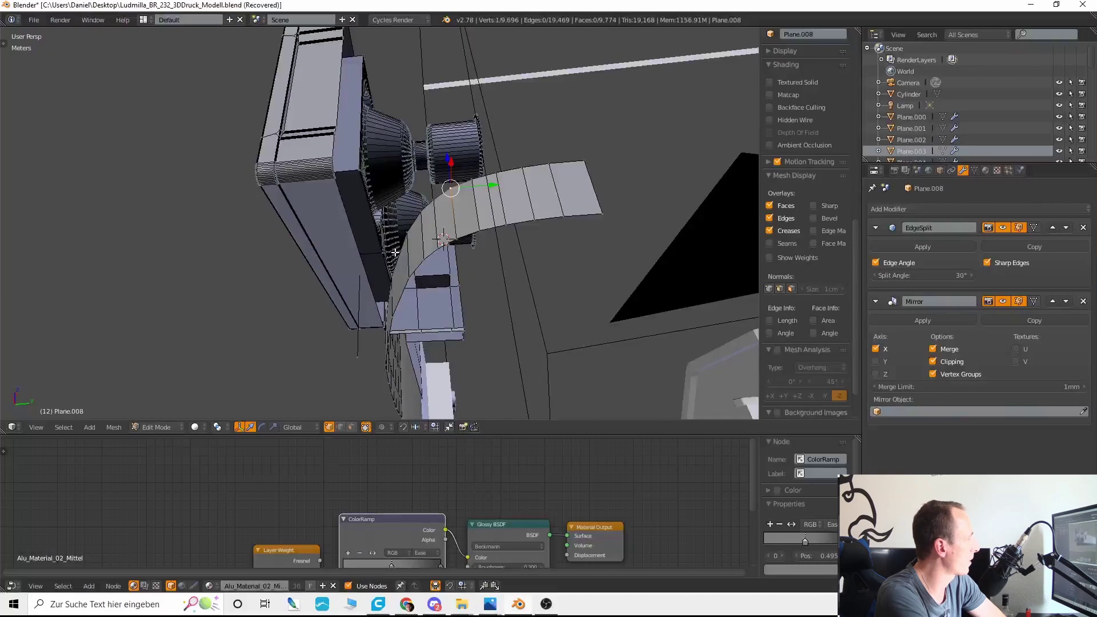
pyautogui.moveTo(440, 238); pyautogui.dragTo(421, 303, button='middle')
pyautogui.scroll(-4, 372, 260)
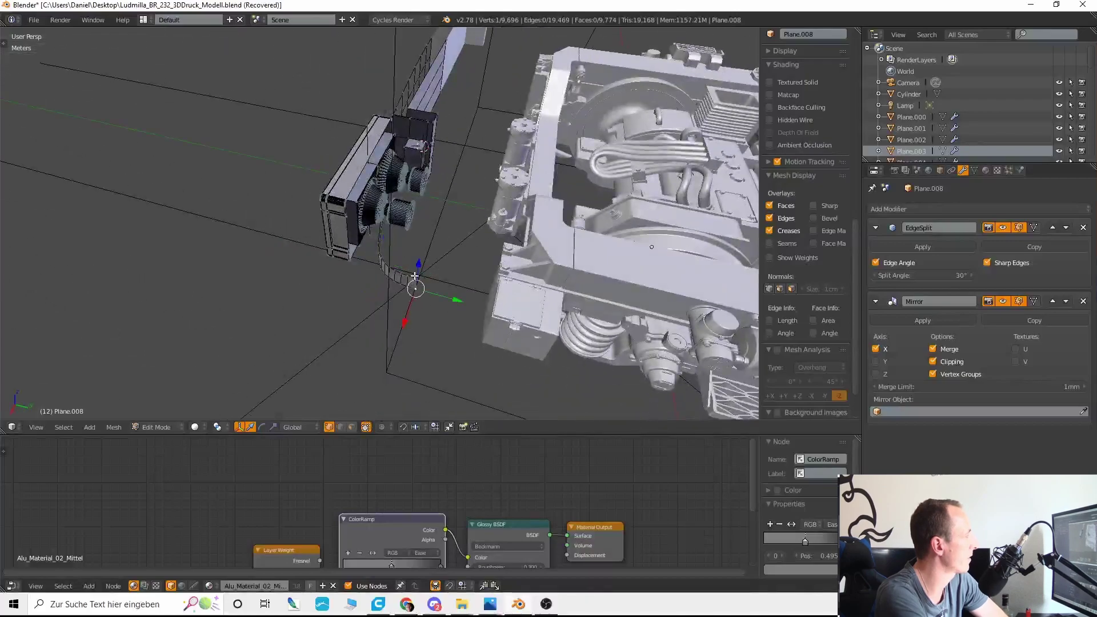
pyautogui.keyDown('shift'); pyautogui.rightClick(416, 278); pyautogui.keyUp('shift')
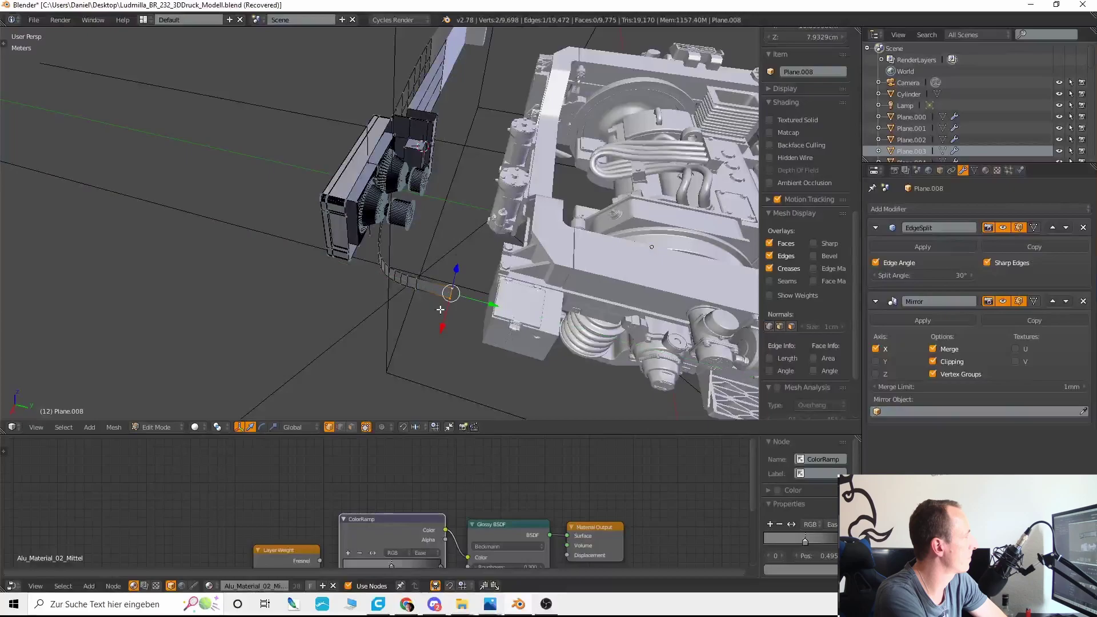
# Step: Display edge lengths and measure the upper edge of the mounting bracket's rear flange
pyautogui.moveTo(440, 309); pyautogui.dragTo(400, 294, button='middle')
pyautogui.scroll(3, 401, 293)
pyautogui.rightClick(531, 127)
pyautogui.keyDown('shift'); pyautogui.rightClick(556, 127); pyautogui.keyUp('shift')
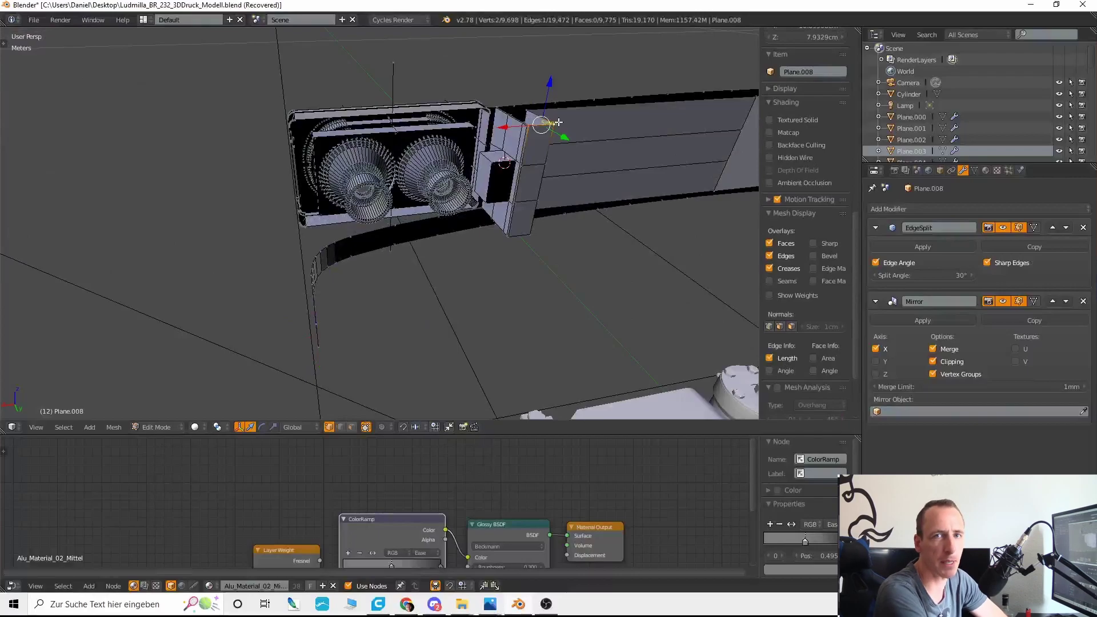
pyautogui.press('a')
pyautogui.moveTo(554, 128); pyautogui.dragTo(315, 214, button='middle')
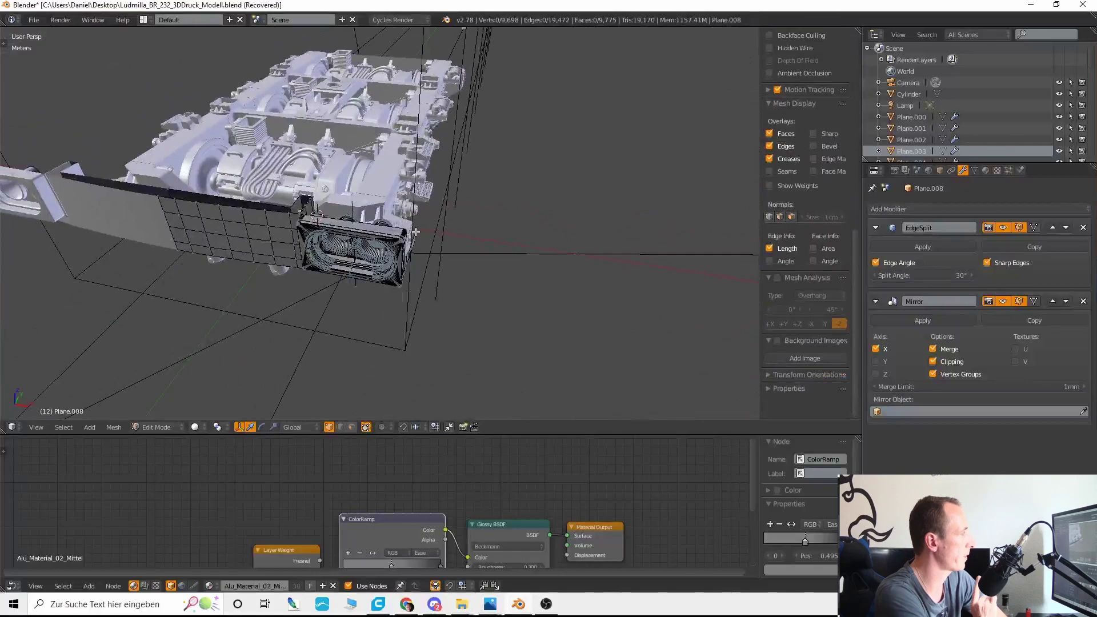
# Step: Measure the distance from the curve's rear end to the model's centre with a temporary helper edge and delete that edge
pyautogui.hotkey('ctrl', 'z')
pyautogui.hotkey('ctrl', 'z')
pyautogui.moveTo(472, 269); pyautogui.dragTo(519, 286, button='middle')
pyautogui.keyDown('shift'); pyautogui.moveTo(446, 229); pyautogui.dragTo(569, 231, button='middle'); pyautogui.keyUp('shift')
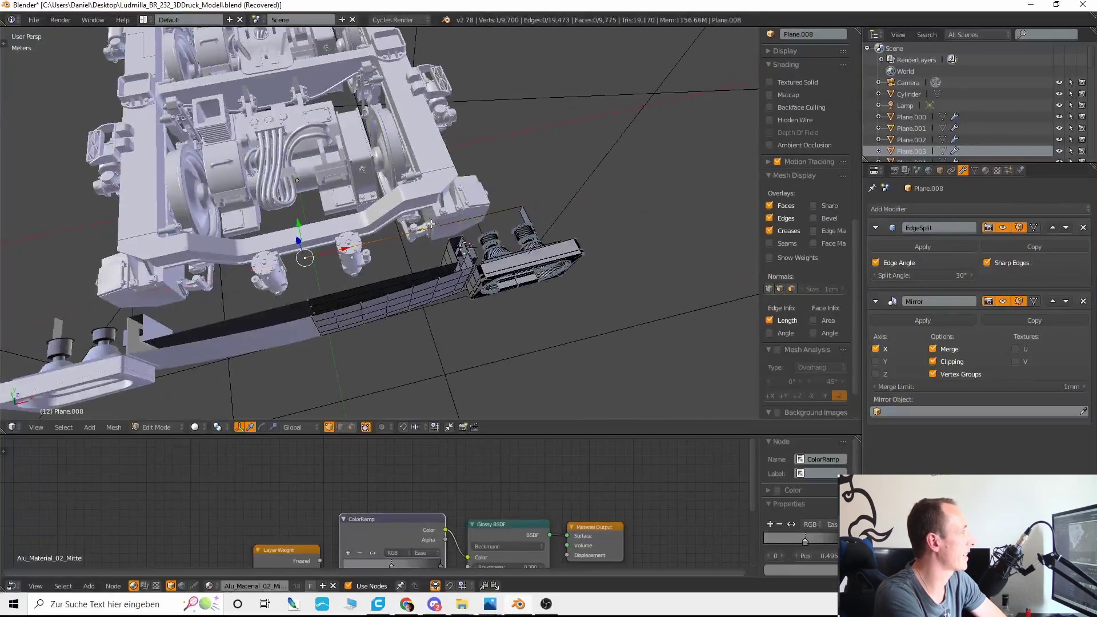
pyautogui.moveTo(431, 224); pyautogui.dragTo(411, 206, button='middle')
pyautogui.keyDown('shift'); pyautogui.rightClick(409, 200); pyautogui.keyUp('shift')
pyautogui.press('x')
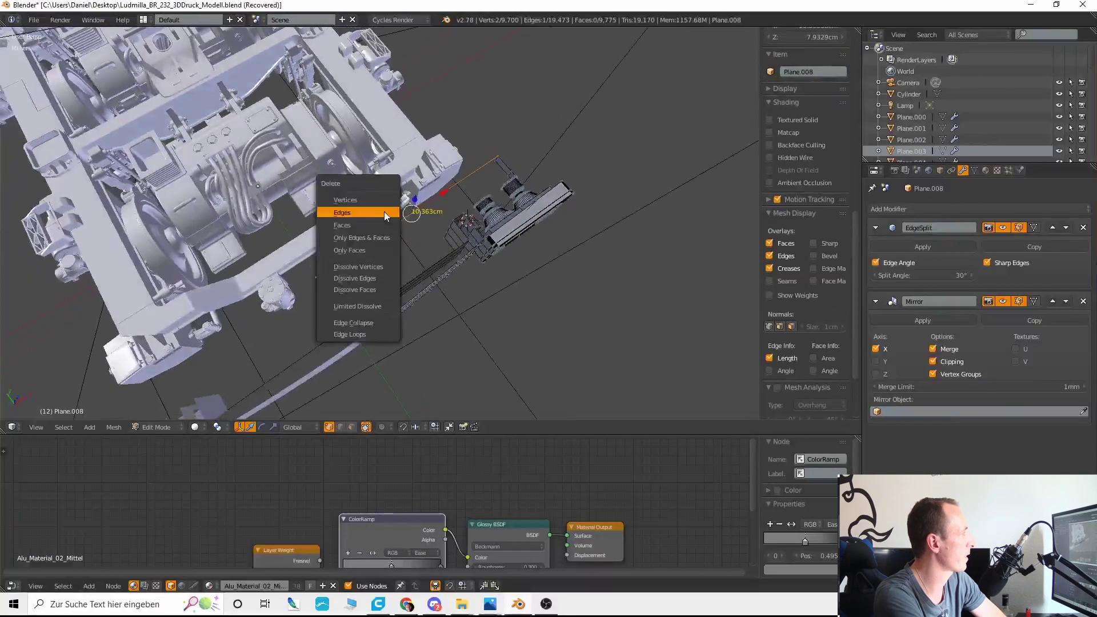
pyautogui.click(361, 215)
# Step: Extrude the end edge of the strip's straight rear section a short distance inward along X to form a flange
pyautogui.rightClick(497, 154)
pyautogui.moveTo(497, 156); pyautogui.dragTo(487, 247, button='middle')
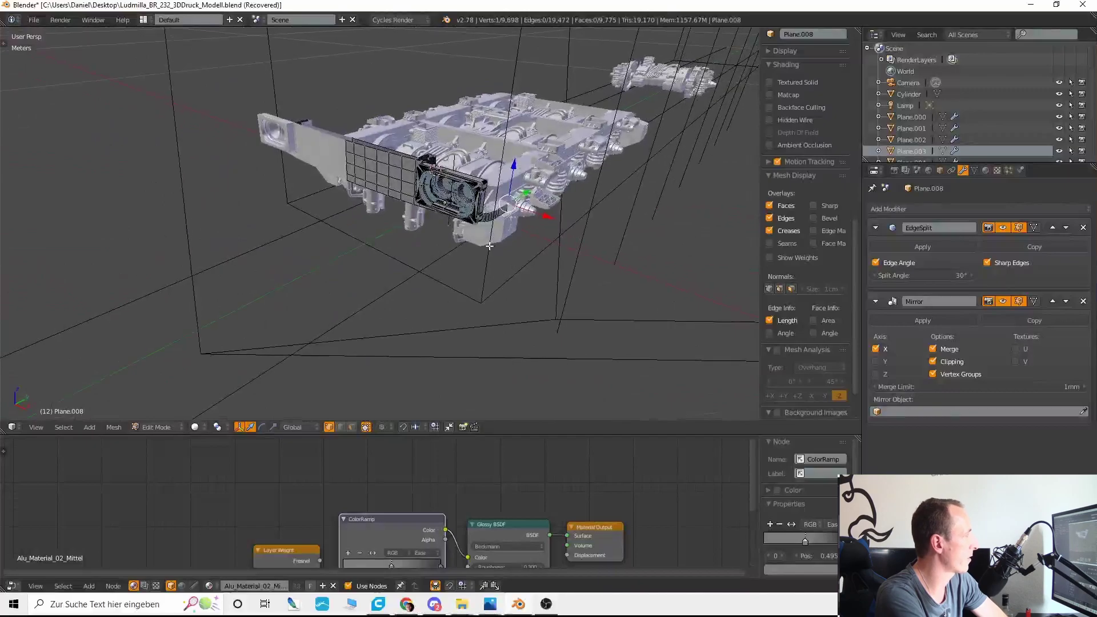
pyautogui.moveTo(362, 257); pyautogui.dragTo(447, 233, button='middle')
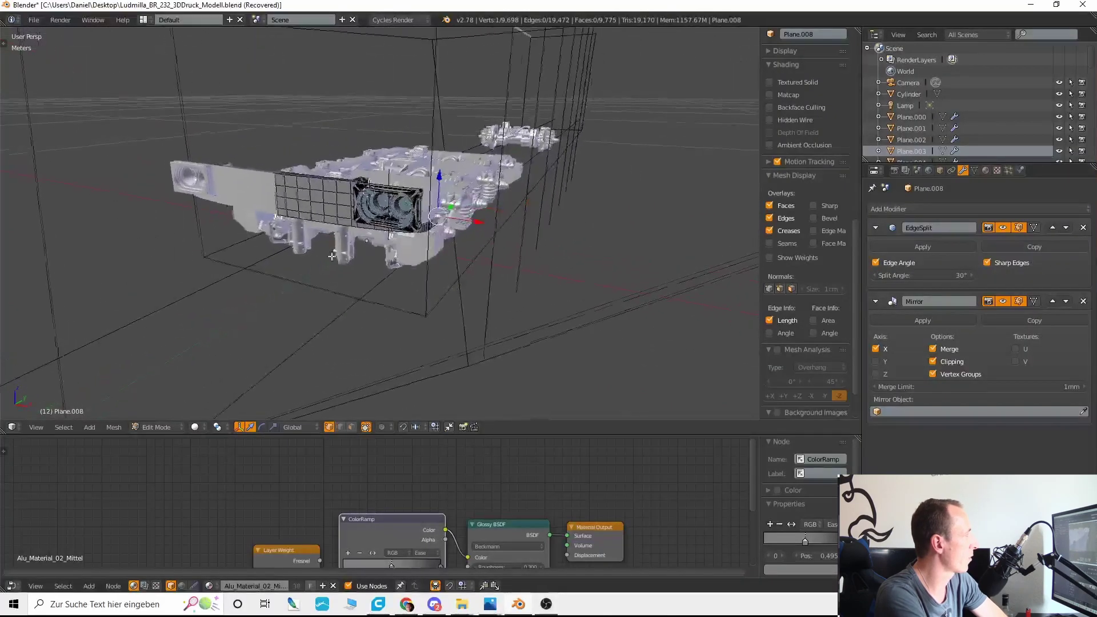
pyautogui.scroll(3, 447, 234)
pyautogui.press('KP_Decimal')
pyautogui.scroll(-12, 427, 250)
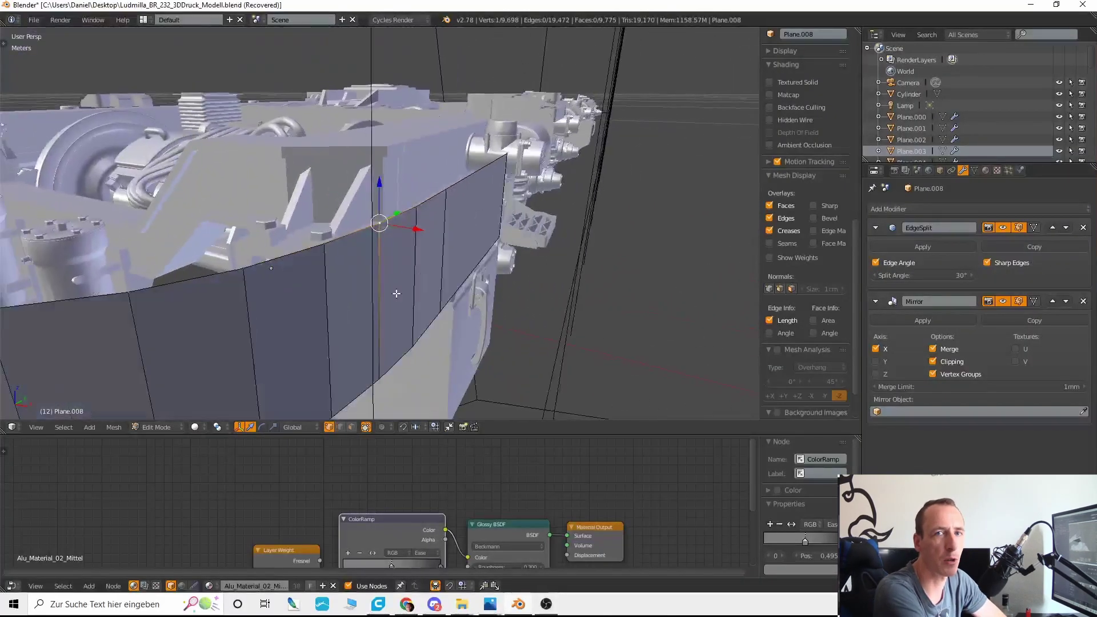
pyautogui.moveTo(364, 297); pyautogui.dragTo(286, 326, button='middle')
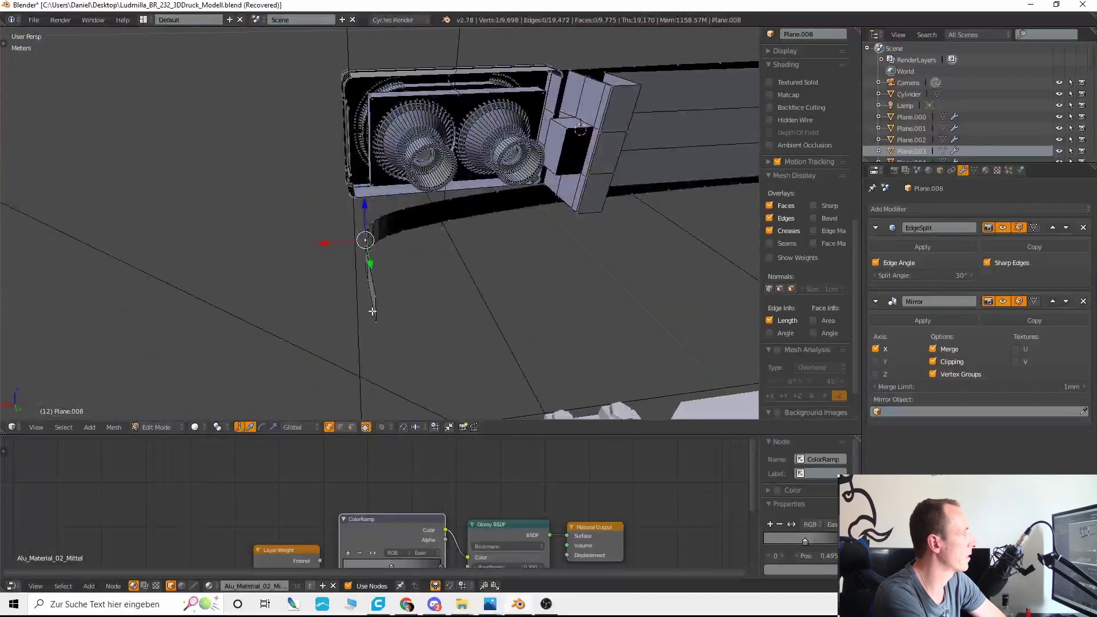
pyautogui.keyDown('shift'); pyautogui.rightClick(376, 293); pyautogui.keyUp('shift')
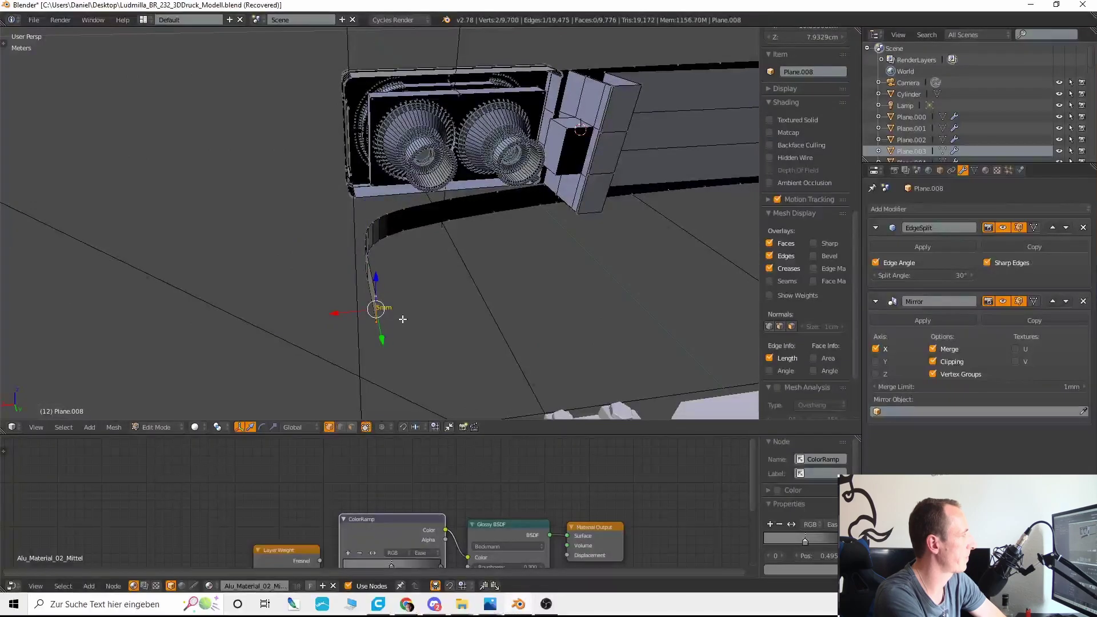
pyautogui.press('Escape')
pyautogui.press('KP_Decimal')
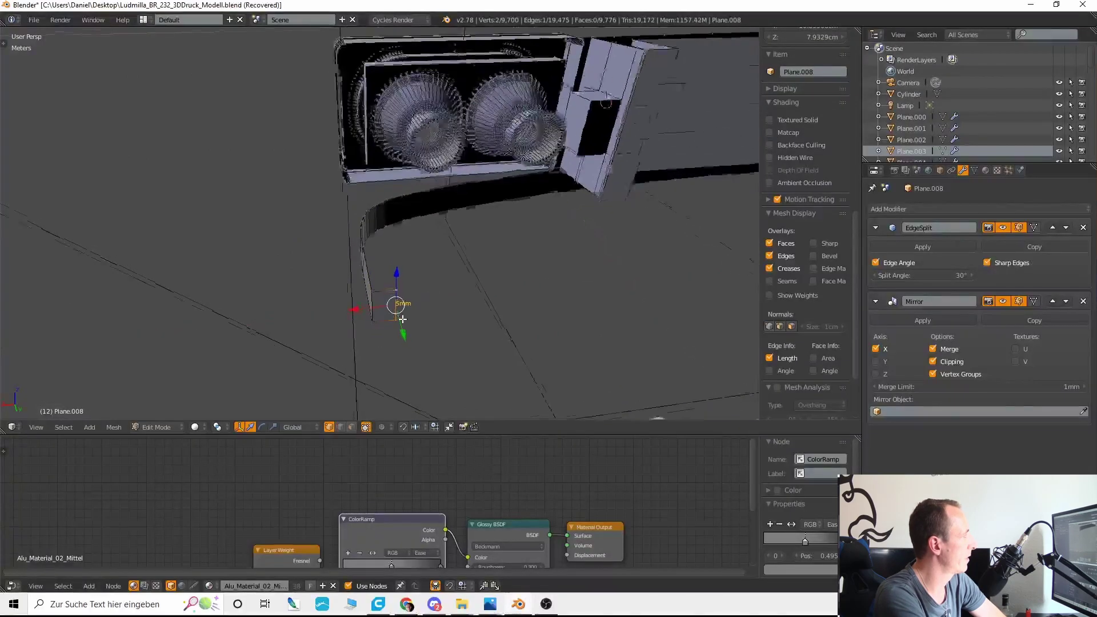
# Step: Select the nine curved faces behind the outer headlight in face mode and duplicate them in place
pyautogui.moveTo(403, 320); pyautogui.dragTo(532, 323, button='middle')
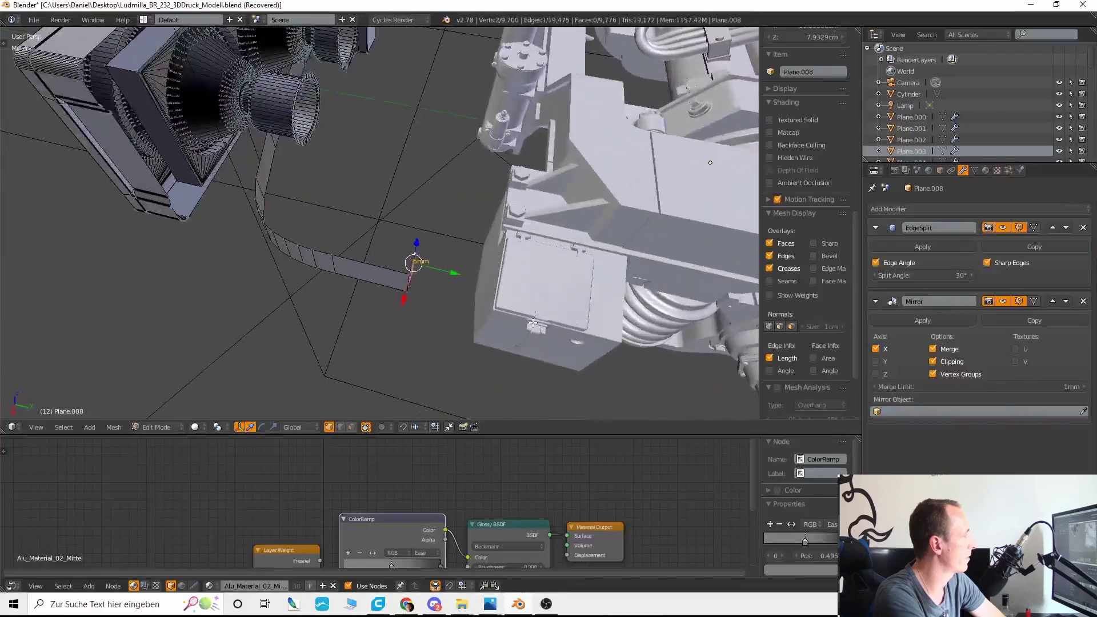
pyautogui.click(351, 427)
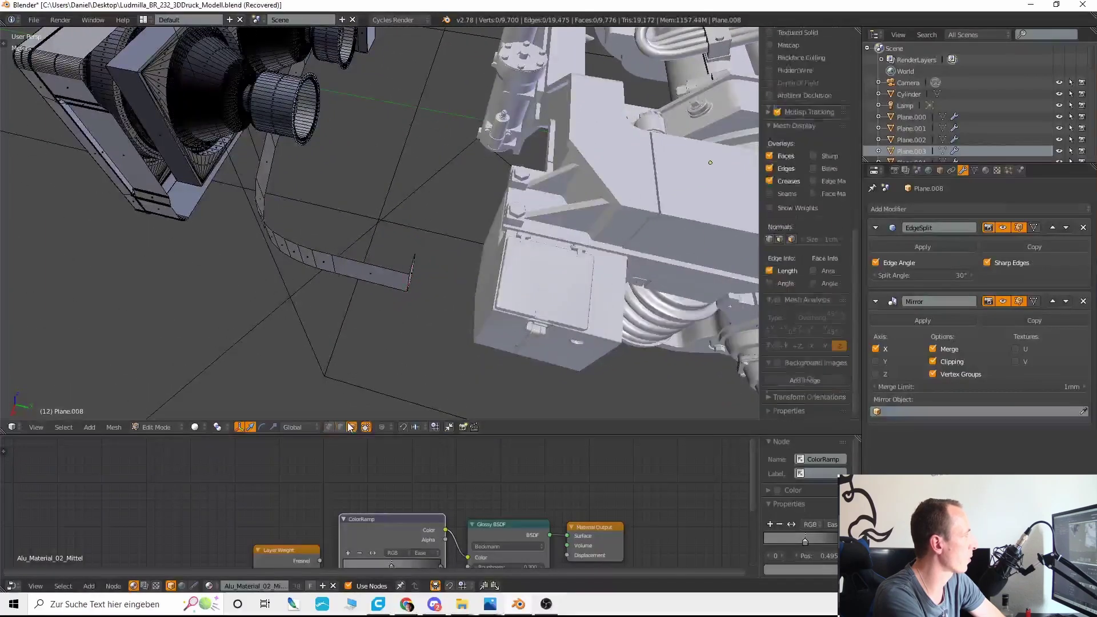
pyautogui.rightClick(309, 263)
pyautogui.press('z')
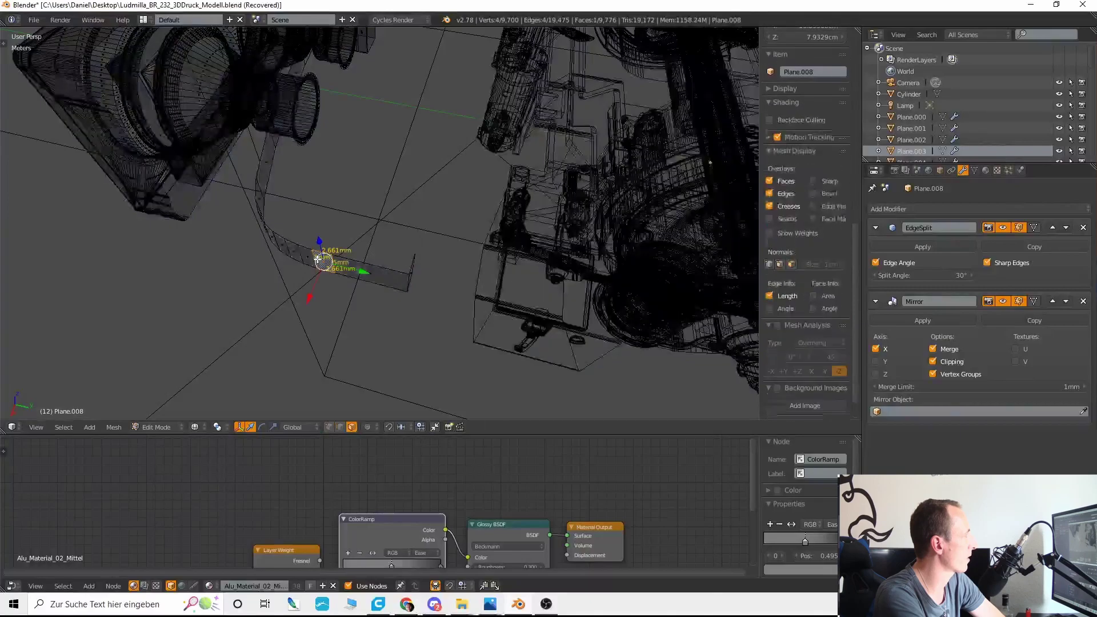
pyautogui.press('c')
pyautogui.moveTo(281, 234); pyautogui.dragTo(287, 207)
pyautogui.rightClick(287, 207)
pyautogui.press('KP_7')
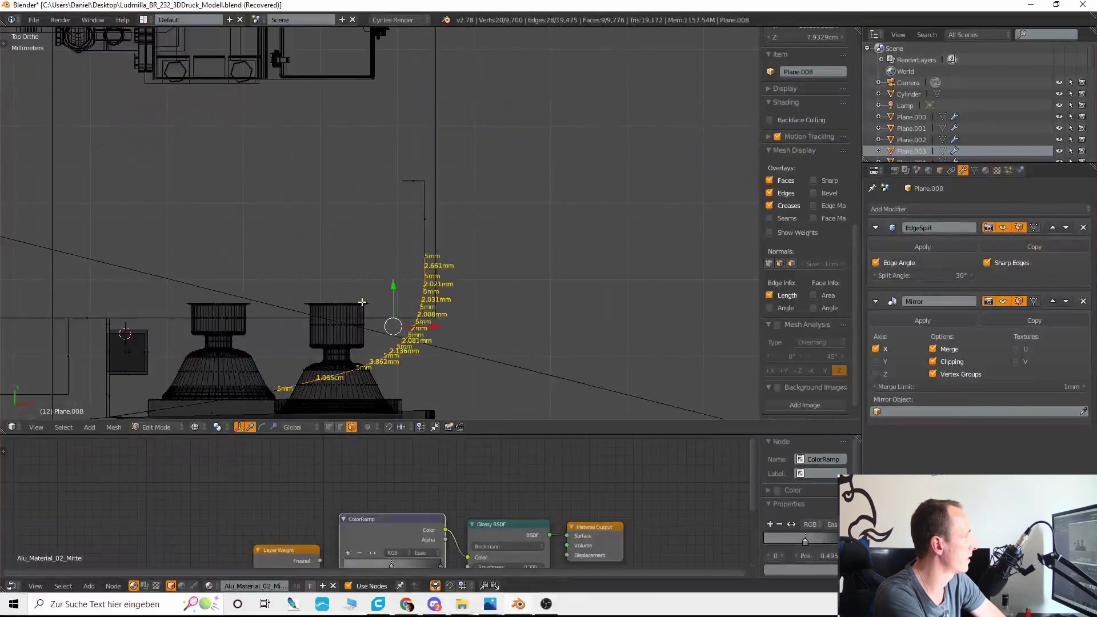
pyautogui.keyDown('shift'); pyautogui.moveTo(484, 392); pyautogui.dragTo(550, 350, button='middle'); pyautogui.keyUp('shift')
# Step: Scale the duplicated curved faces down until their longest segment is about 8.85 mm and nudge them slightly along Y
pyautogui.press('s')
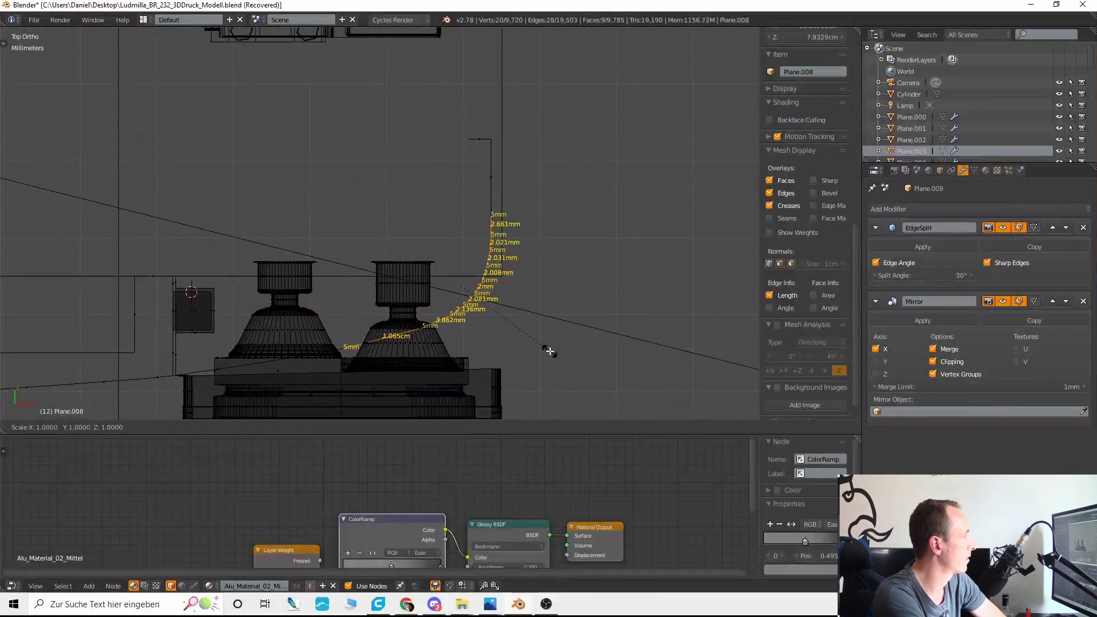
pyautogui.rightClick(550, 350)
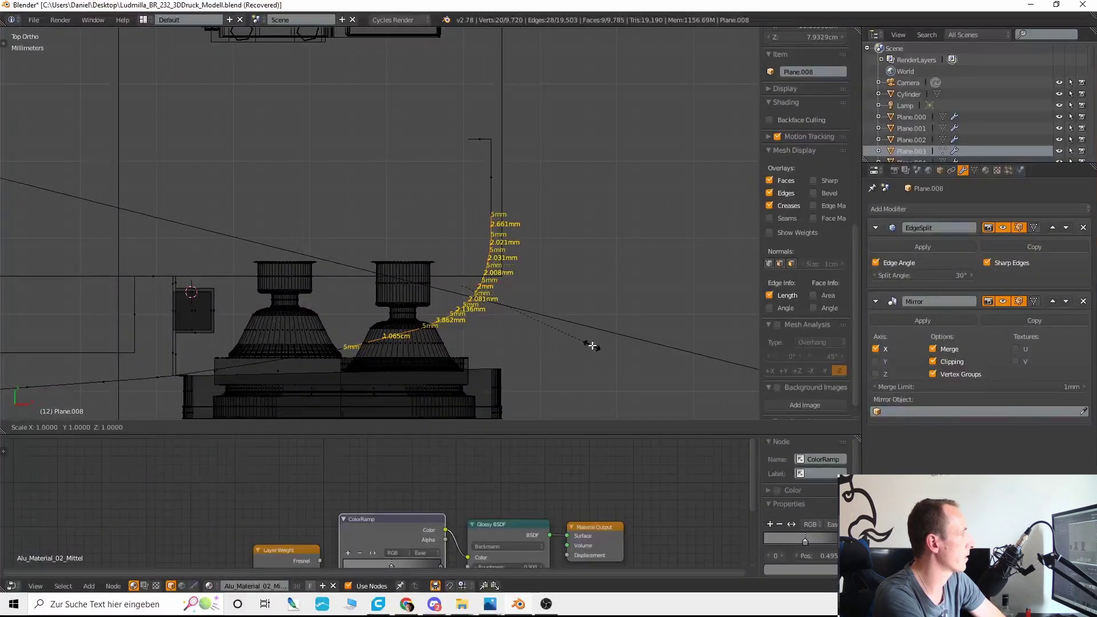
pyautogui.click(568, 338)
pyautogui.scroll(3, 587, 346)
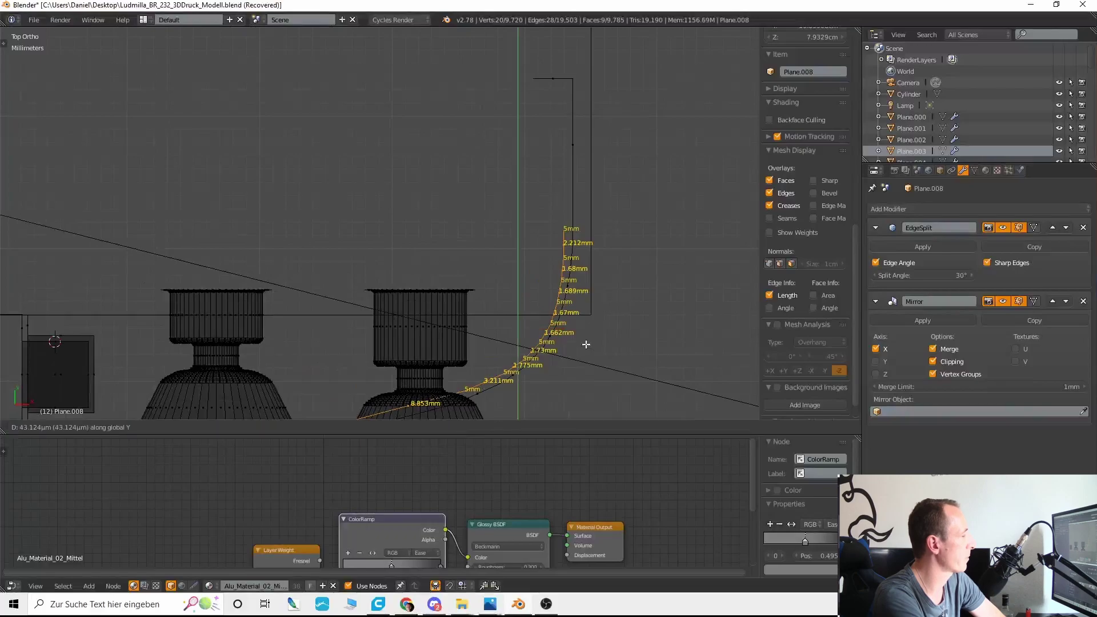
pyautogui.click(587, 344)
pyautogui.click(594, 340)
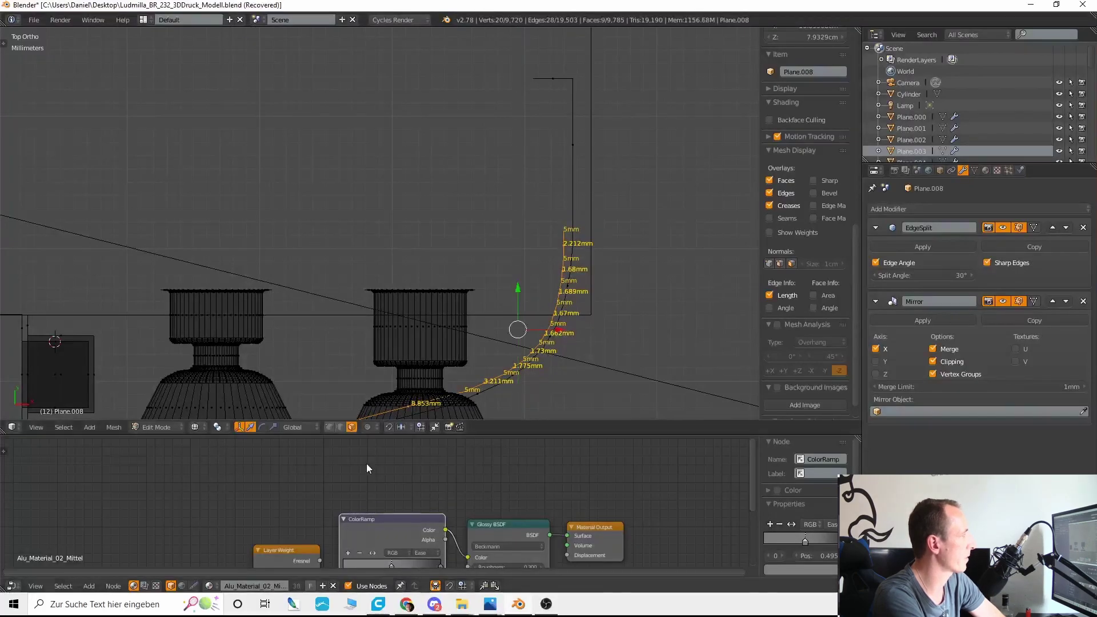
# Step: Duplicate the rear flange's inner end vertex and extrude it about 13.9 mm forward along Y as a helper edge
pyautogui.rightClick(524, 90)
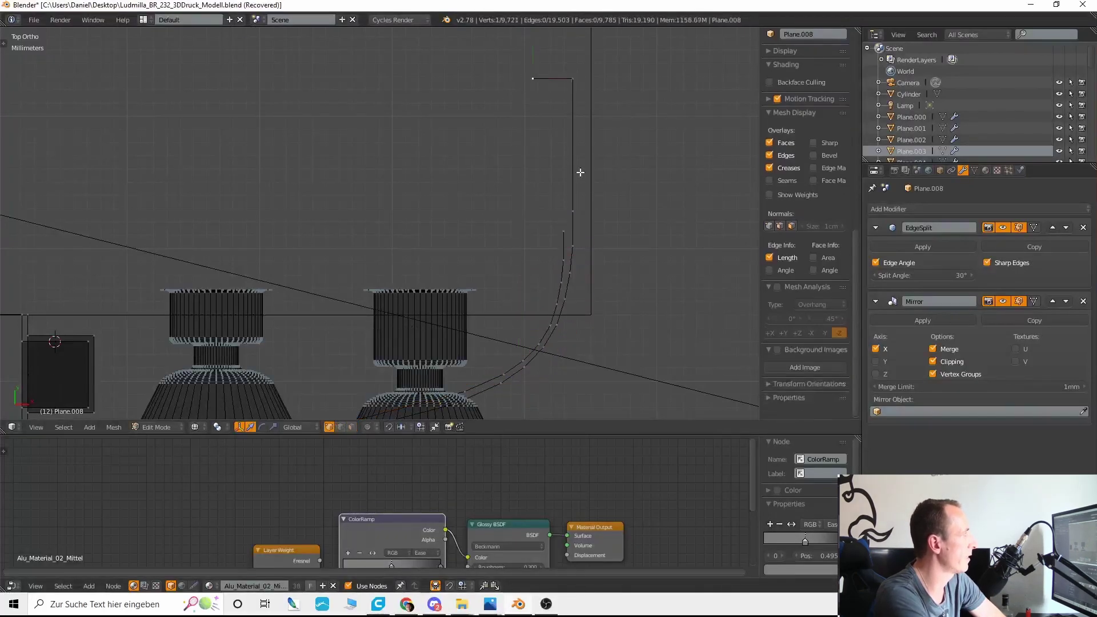
pyautogui.press('g')
pyautogui.press('y')
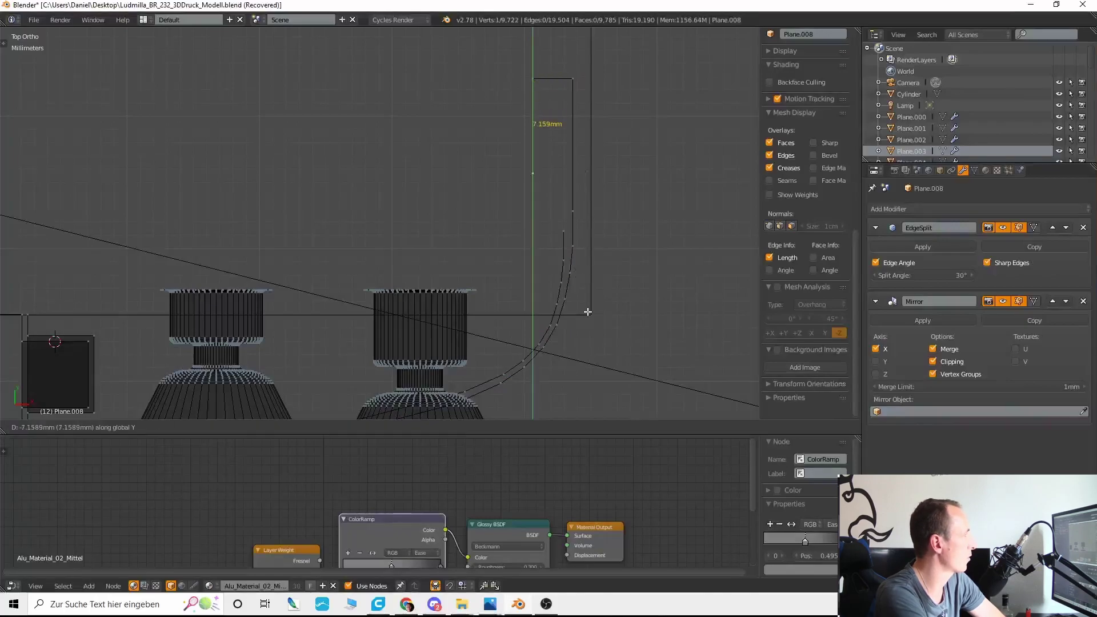
pyautogui.click(573, 403)
# Step: Select the linked scaled-down curve and move it about 2.35 mm inward along X to align its rear end with the helper edge
pyautogui.hotkey('ctrl', 'l')
pyautogui.scroll(2, 674, 289)
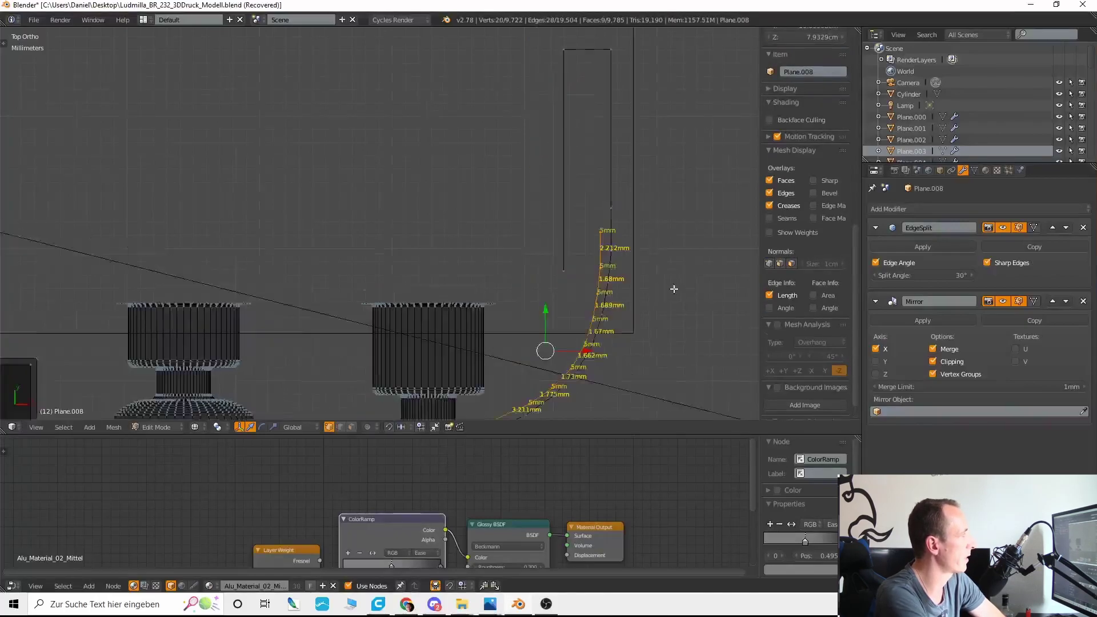
pyautogui.keyDown('shift'); pyautogui.moveTo(640, 285); pyautogui.dragTo(489, 201, button='middle'); pyautogui.keyUp('shift')
pyautogui.press('g')
pyautogui.press('x')
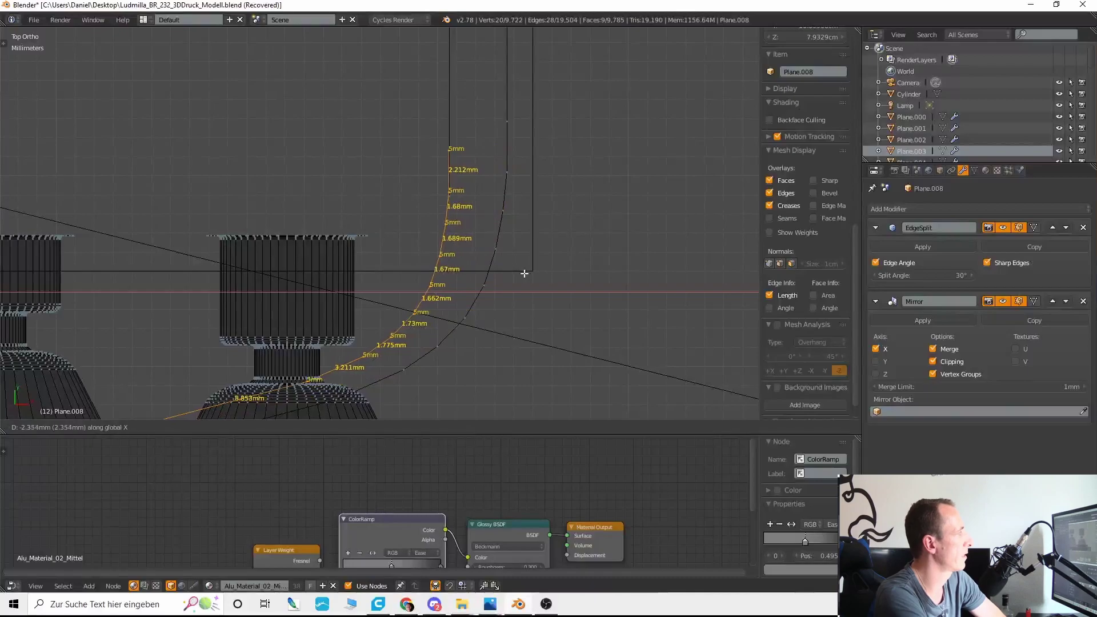
pyautogui.click(532, 273)
# Step: Duplicate the strip's bend vertex between the two headlights and move the copy backward along Y as a helper point
pyautogui.keyDown('shift'); pyautogui.moveTo(469, 293); pyautogui.dragTo(688, 179, button='middle'); pyautogui.keyUp('shift')
pyautogui.rightClick(375, 306)
pyautogui.press('g')
pyautogui.press('y')
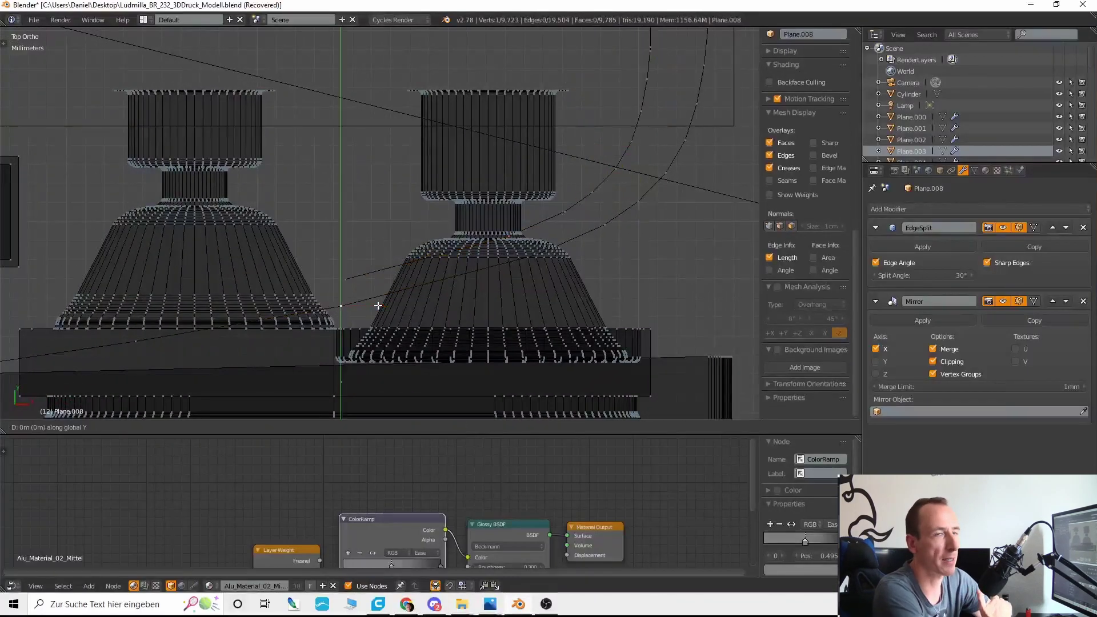
pyautogui.click(378, 306)
pyautogui.press('KP_Decimal')
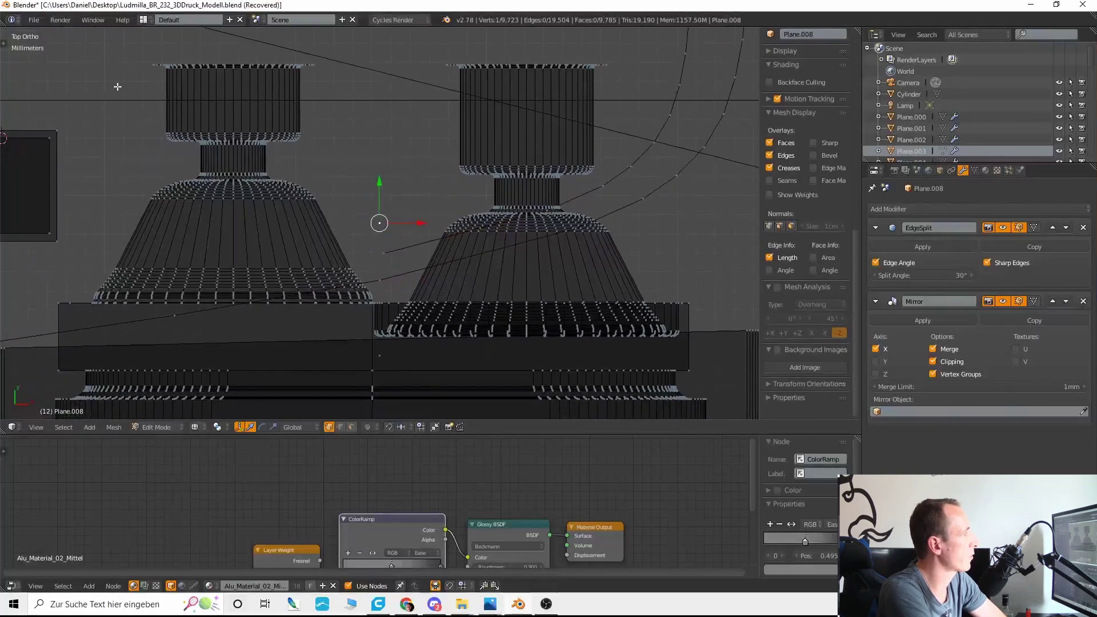
# Step: Select the linked inner curve and shift it along Y until its front end lines up with the helper point
pyautogui.hotkey('ctrl', 'l')
pyautogui.keyDown('shift'); pyautogui.moveTo(530, 212); pyautogui.dragTo(514, 276, button='middle'); pyautogui.keyUp('shift')
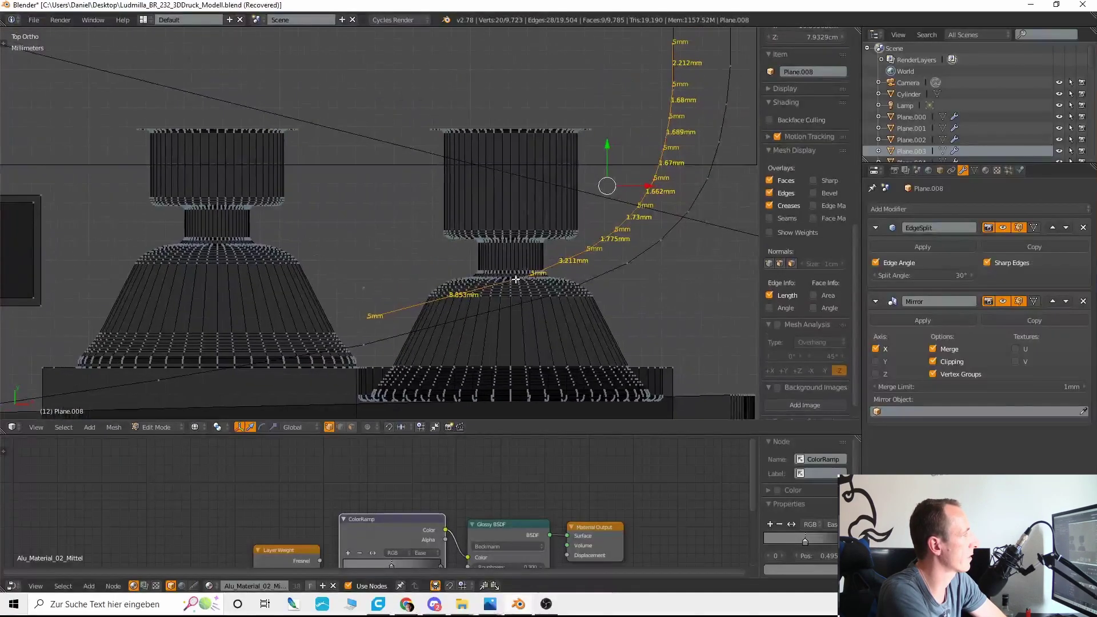
pyautogui.press('g')
pyautogui.press('y')
pyautogui.click(515, 133)
pyautogui.press('KP_Decimal')
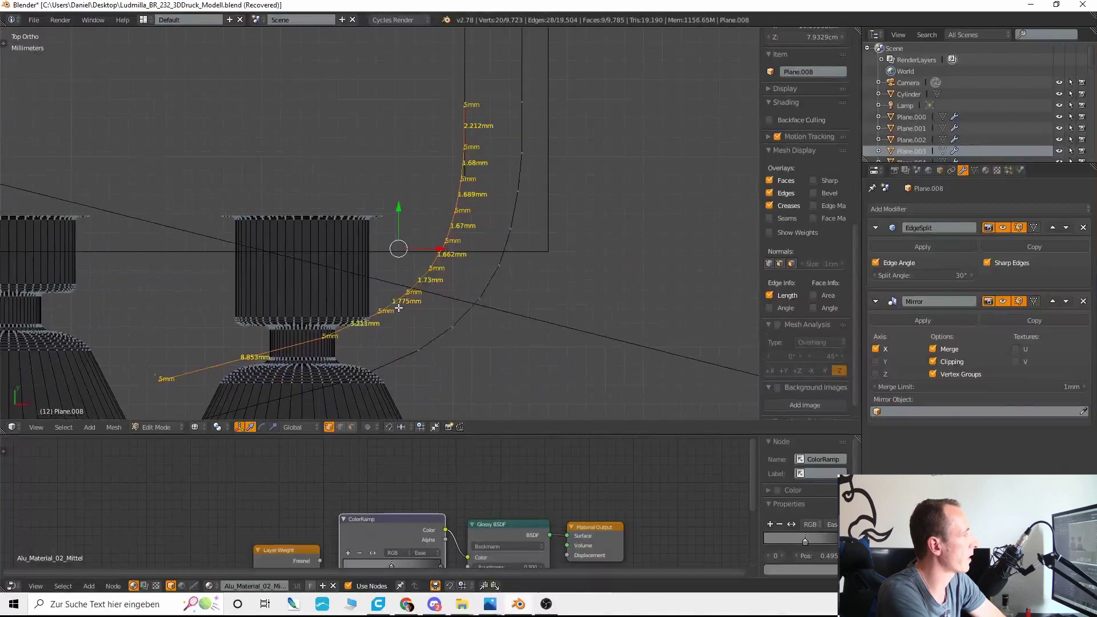
pyautogui.press('g')
pyautogui.press('y')
pyautogui.click(394, 316)
pyautogui.scroll(-2, 440, 278)
pyautogui.keyDown('shift'); pyautogui.moveTo(448, 285); pyautogui.dragTo(435, 307, button='middle'); pyautogui.keyUp('shift')
pyautogui.scroll(1, 436, 304)
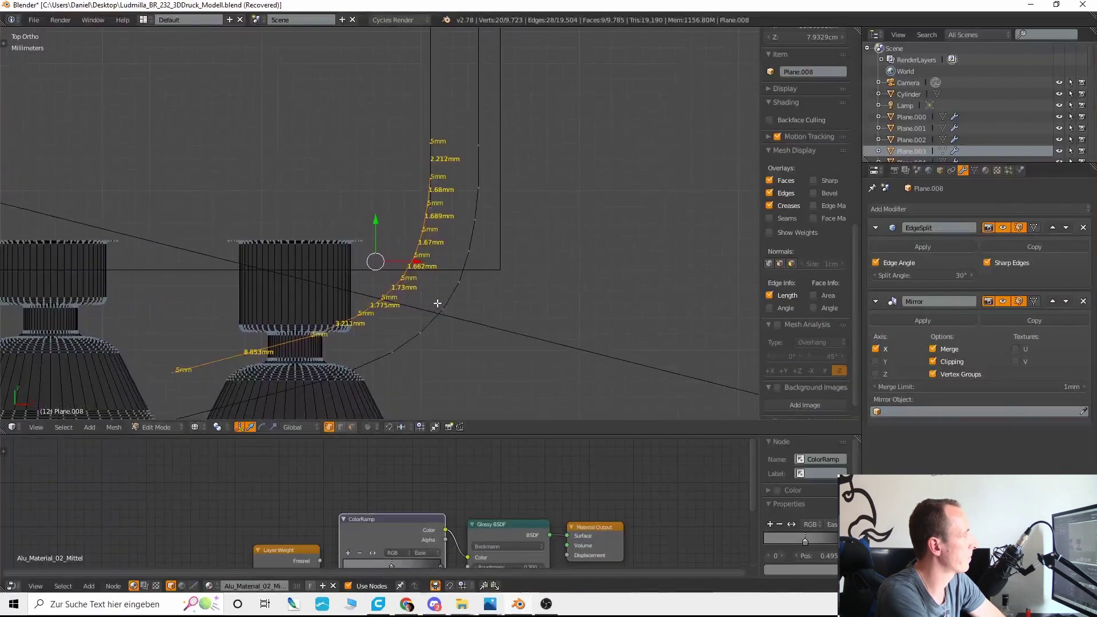
# Step: Delete the helper edge at the flange and the helper point at the inner curve's front end
pyautogui.rightClick(436, 212)
pyautogui.hotkey('ctrl', 'l')
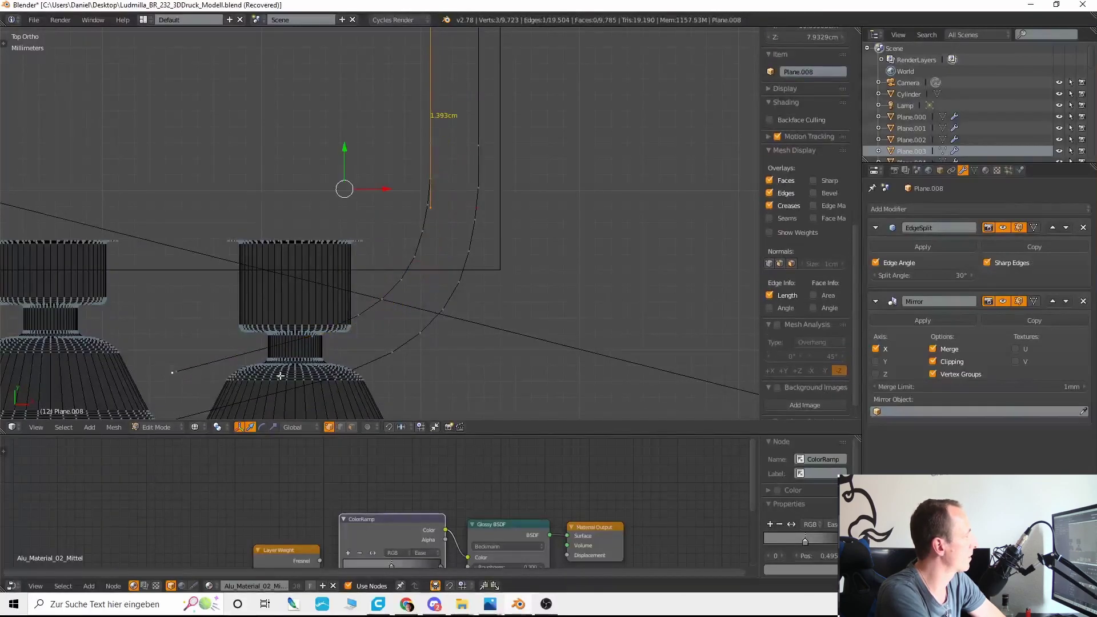
pyautogui.press('x')
pyautogui.click(352, 265)
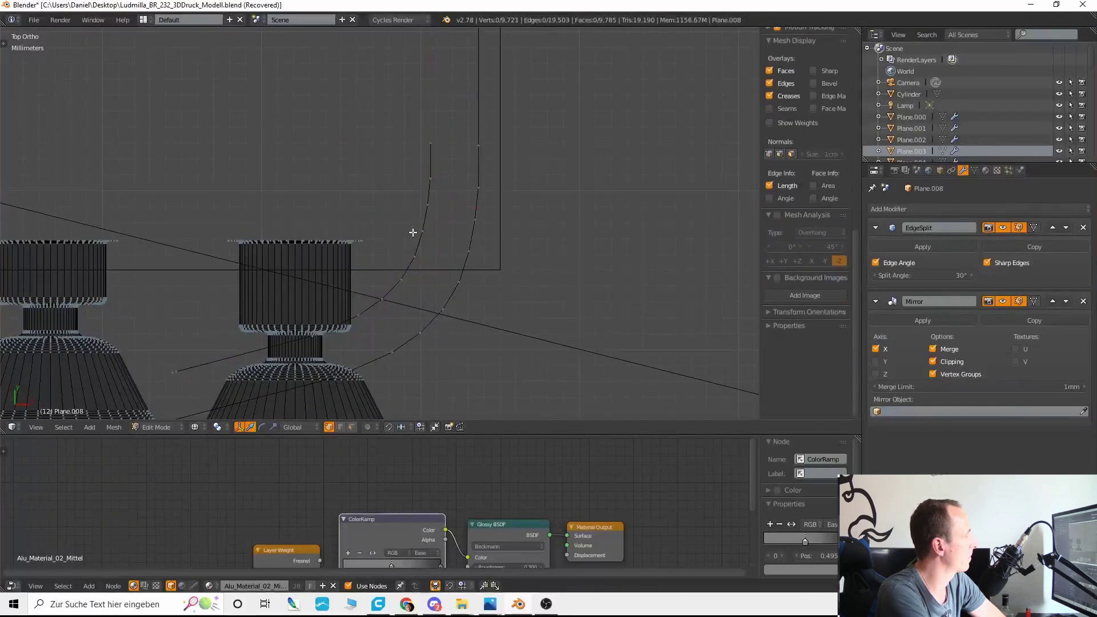
pyautogui.press('x')
pyautogui.click(138, 358)
# Step: Select the inner curve's rear end edge together with the rear flange's free end vertices in solid perspective view
pyautogui.rightClick(449, 174)
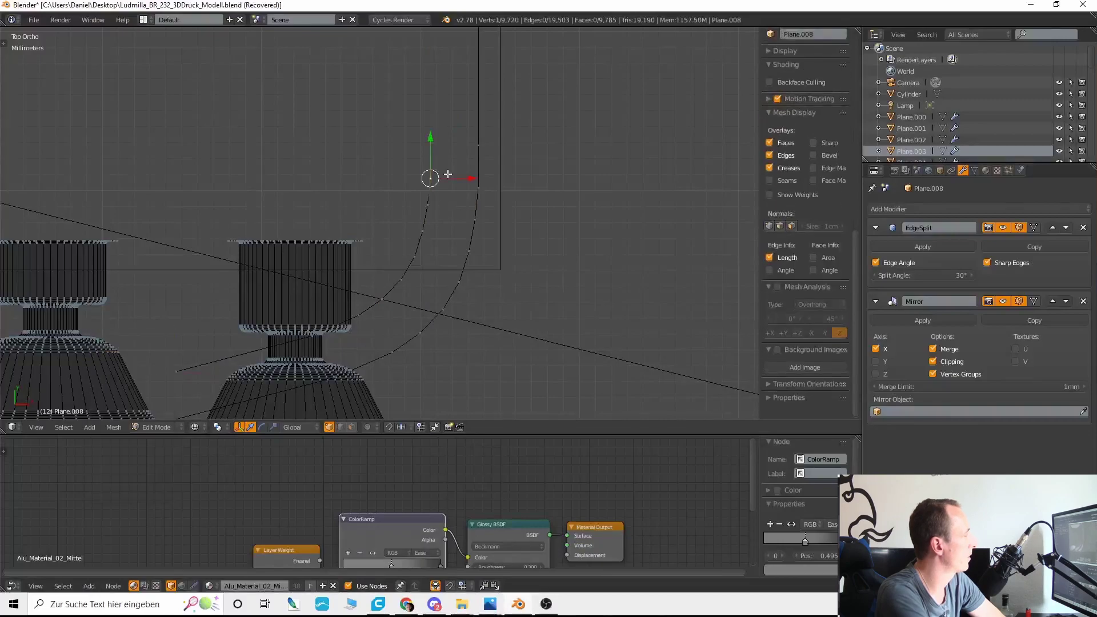
pyautogui.press('KP_5')
pyautogui.press('KP_Decimal')
pyautogui.scroll(-3, 412, 242)
pyautogui.press('z')
pyautogui.moveTo(328, 293)
pyautogui.mouseDown(button='middle')
pyautogui.moveTo(458, 221)
pyautogui.moveTo(338, 262)
pyautogui.mouseUp(button='middle')
pyautogui.keyDown('shift'); pyautogui.rightClick(345, 296); pyautogui.keyUp('shift')
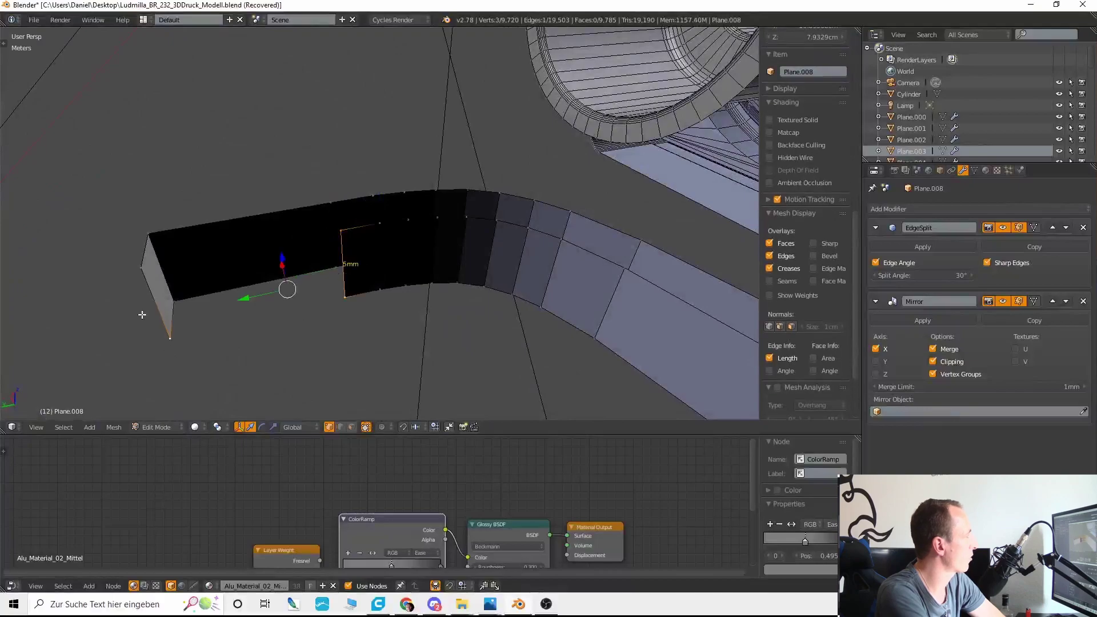
# Step: Fill the gap between the two selected strip edges with a face and correct the normals across the whole linked strip
pyautogui.press('f')
pyautogui.press('l')
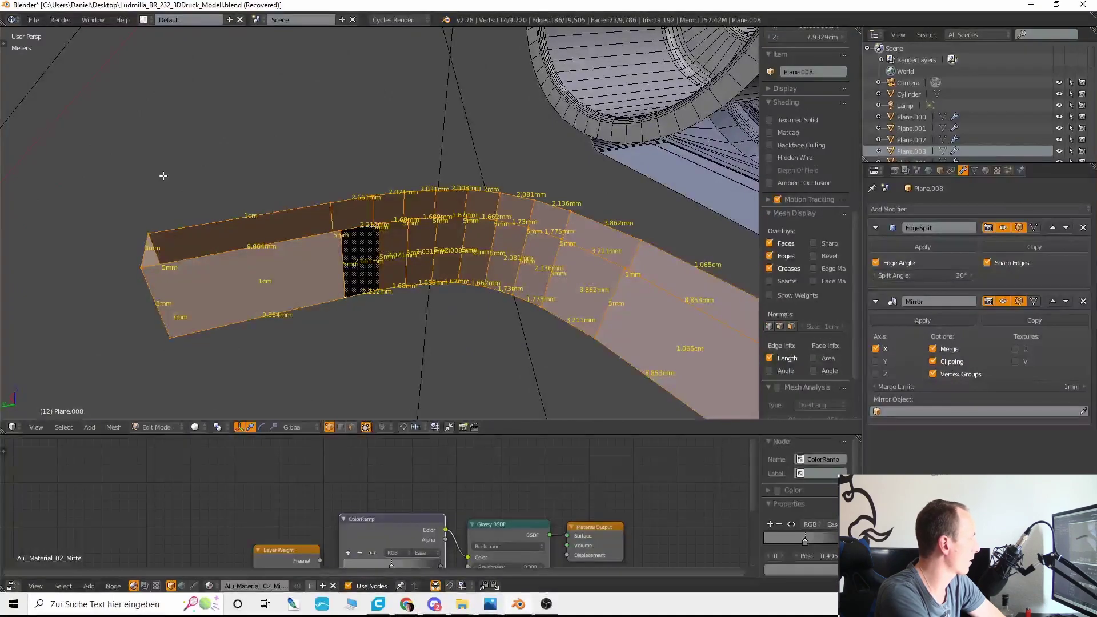
pyautogui.press('t')
pyautogui.click(58, 131)
pyautogui.rightClick(430, 229)
pyautogui.press('t')
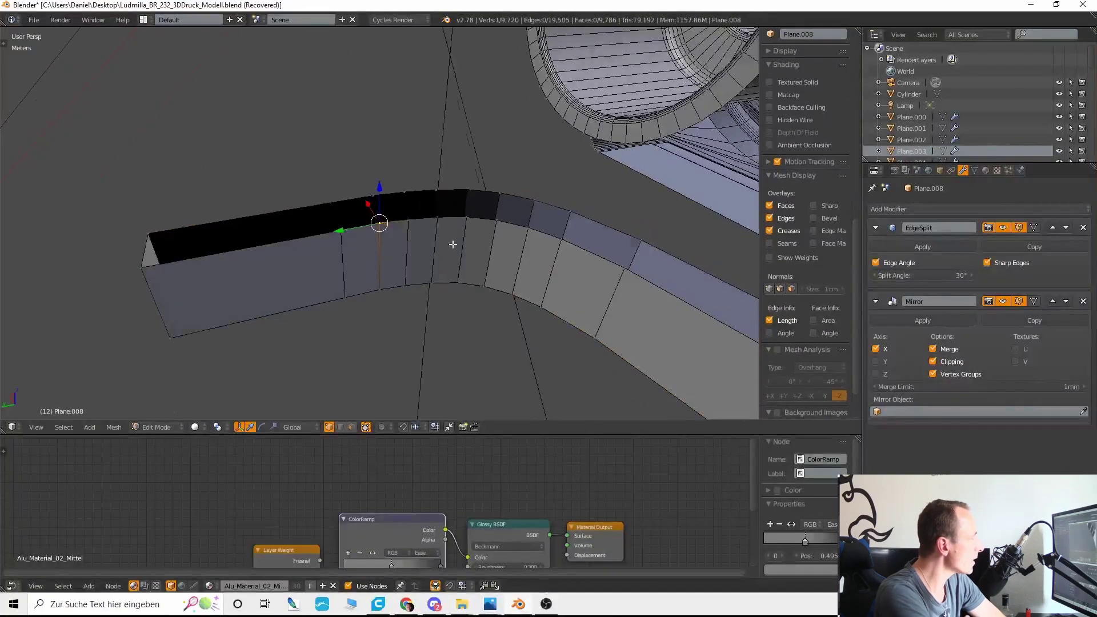
# Step: Extrude the end edge of the curved strip about 11.5 mm behind the lamps towards the plate, working in top view
pyautogui.scroll(-6, 453, 242)
pyautogui.moveTo(453, 242); pyautogui.dragTo(260, 240, button='middle')
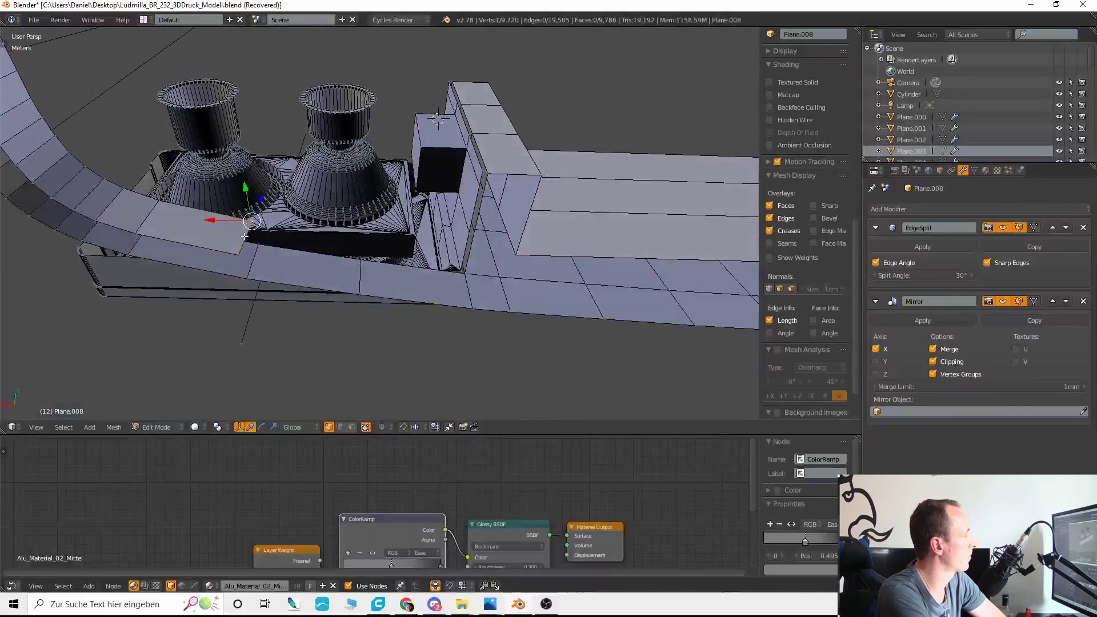
pyautogui.keyDown('shift'); pyautogui.rightClick(244, 236); pyautogui.keyUp('shift')
pyautogui.press('shift+KP_1')
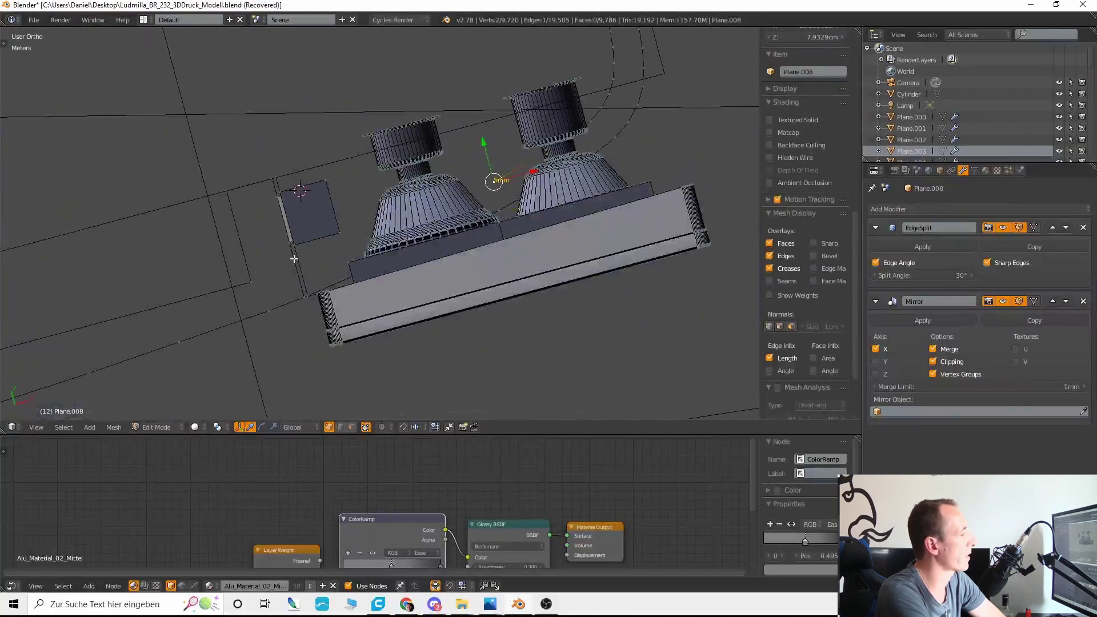
pyautogui.press('KP_7')
pyautogui.press('z')
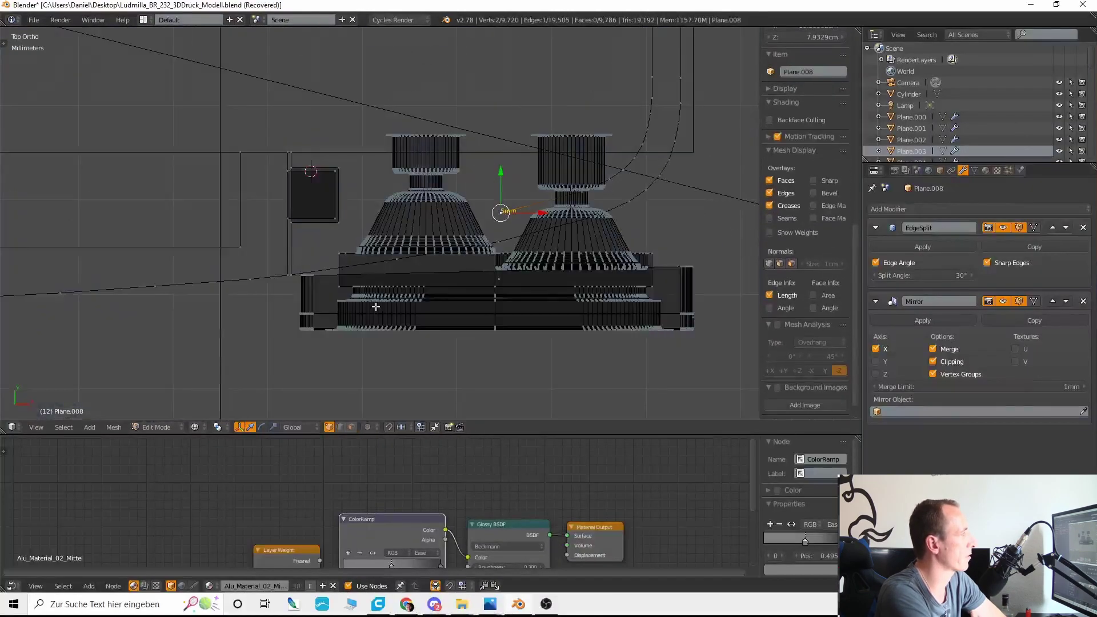
pyautogui.press('g')
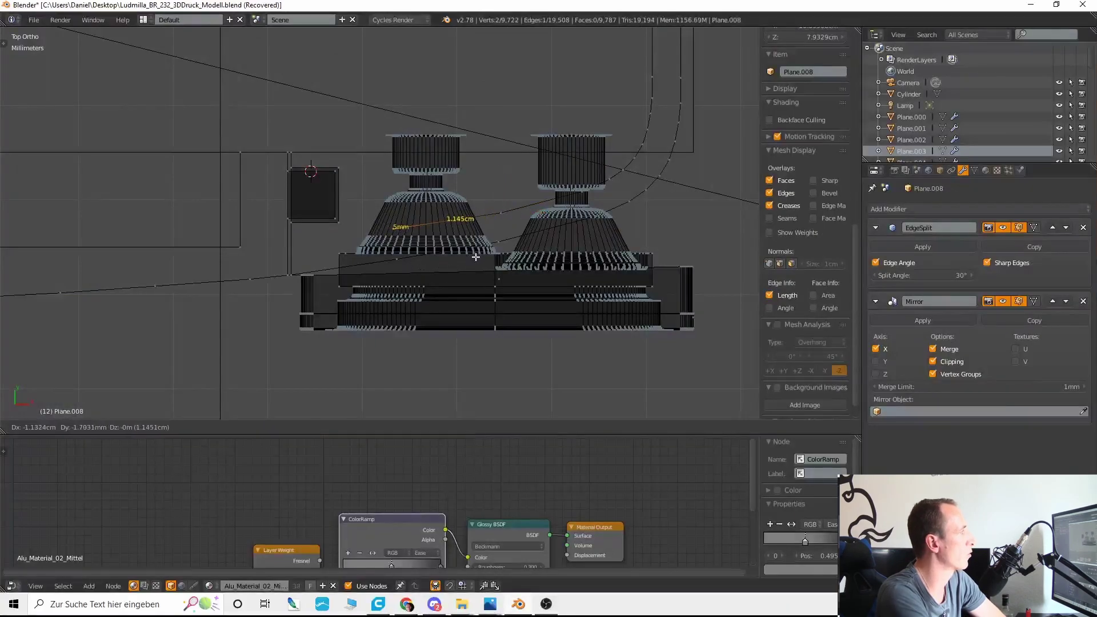
pyautogui.click(482, 263)
pyautogui.keyDown('shift'); pyautogui.moveTo(440, 253); pyautogui.dragTo(541, 265, button='middle'); pyautogui.keyUp('shift')
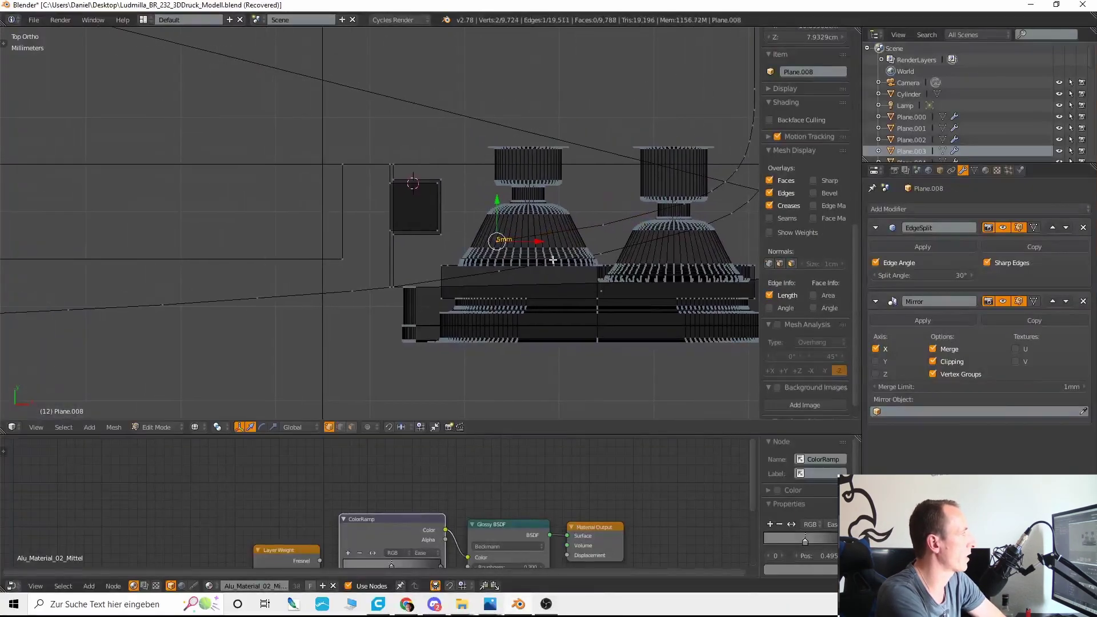
# Step: Extrude the strip's end edge a further 11 mm or about that, and align it with the side of the plate
pyautogui.press('e')
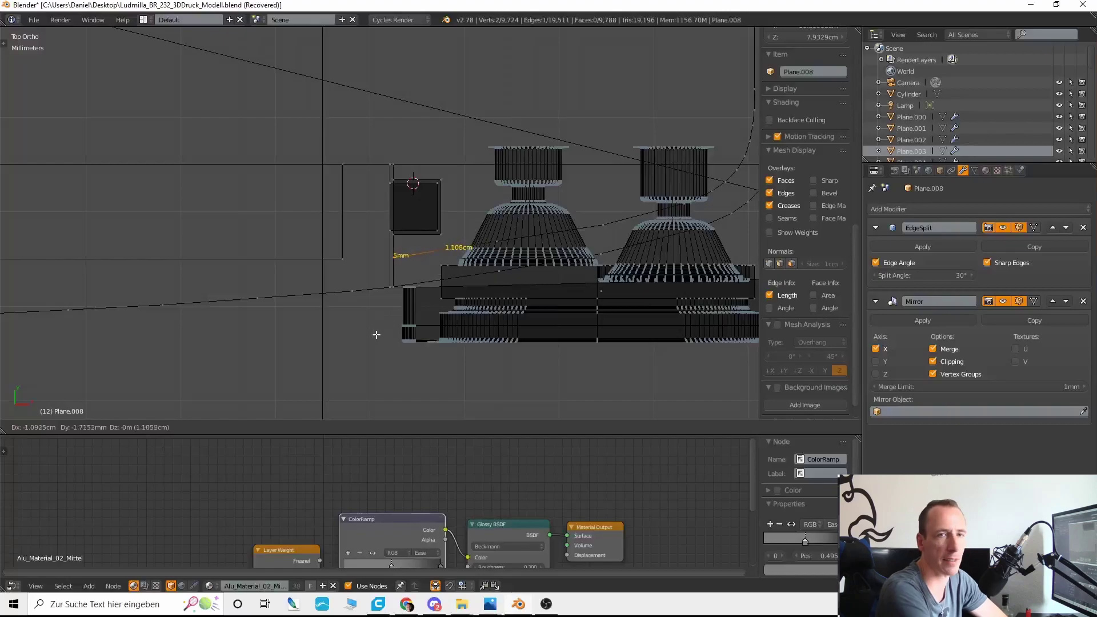
pyautogui.click(377, 335)
pyautogui.scroll(10, 469, 317)
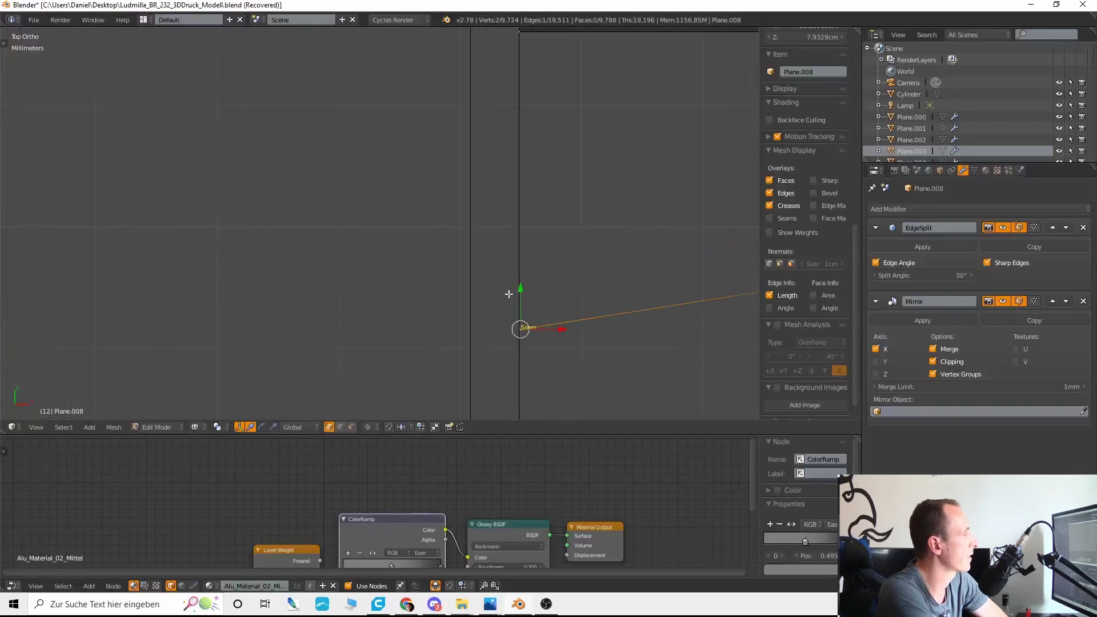
pyautogui.press('g')
pyautogui.click(544, 316)
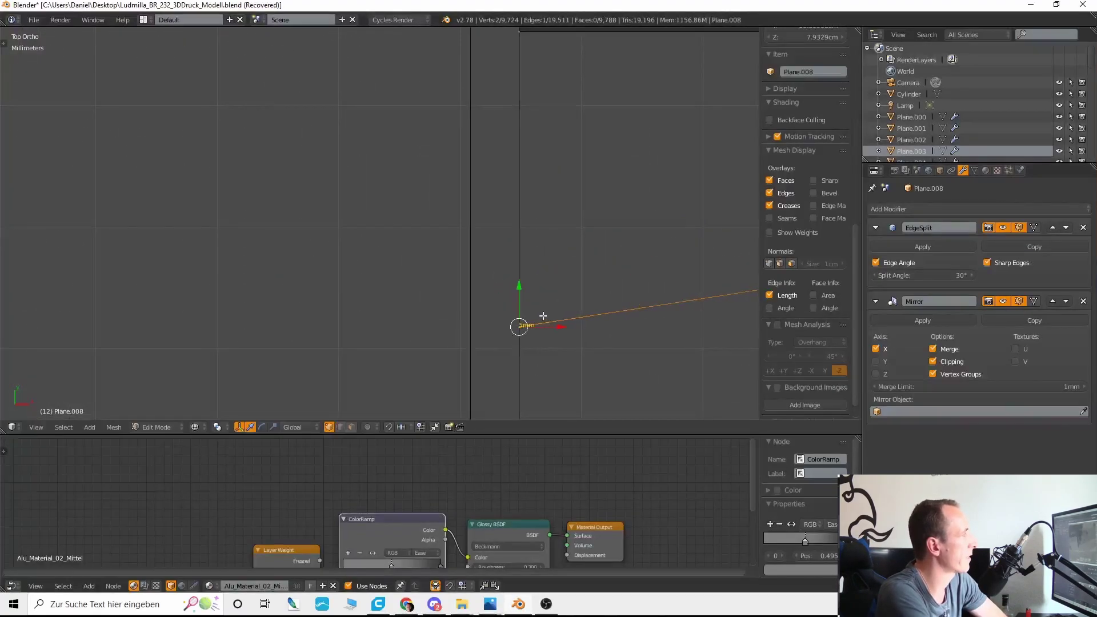
# Step: Snap the 3D cursor to the plate's lower corner vertex above the new strip end
pyautogui.scroll(-11, 528, 277)
pyautogui.press('KP_5')
pyautogui.press('KP_Decimal')
pyautogui.moveTo(386, 395)
pyautogui.mouseDown(button='middle')
pyautogui.moveTo(421, 294)
pyautogui.moveTo(532, 196)
pyautogui.moveTo(536, 179)
pyautogui.moveTo(455, 228)
pyautogui.moveTo(492, 218)
pyautogui.moveTo(480, 291)
pyautogui.mouseUp(button='middle')
pyautogui.press('z')
pyautogui.scroll(-5, 423, 292)
pyautogui.scroll(3, 480, 292)
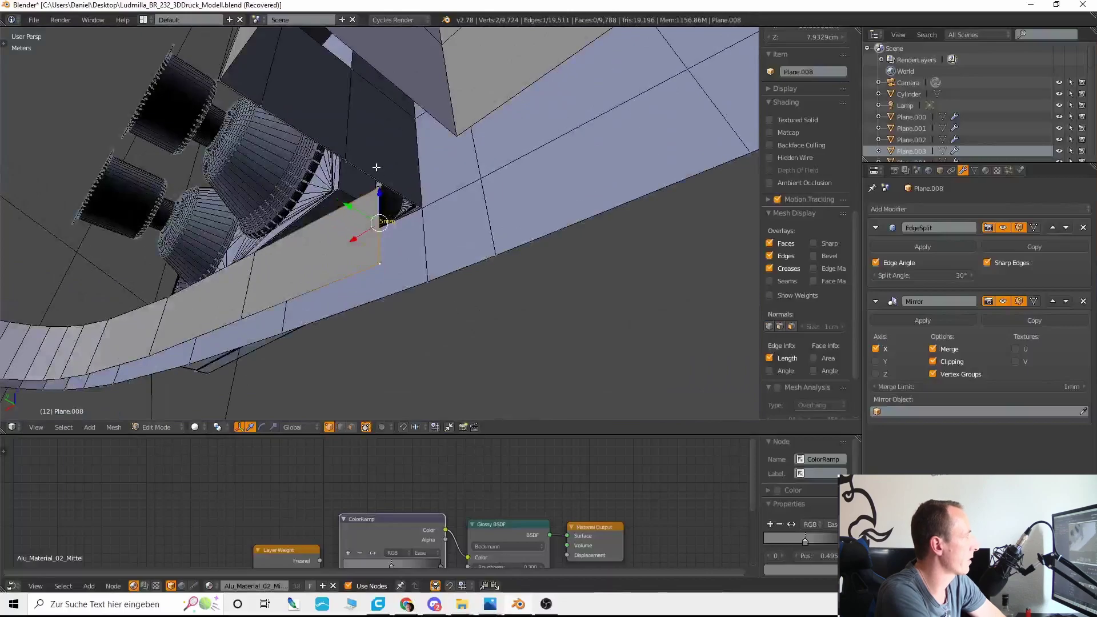
pyautogui.moveTo(377, 168); pyautogui.dragTo(279, 49, button='middle')
pyautogui.scroll(4, 394, 126)
pyautogui.moveTo(400, 127); pyautogui.dragTo(441, 154, button='middle')
pyautogui.rightClick(337, 102)
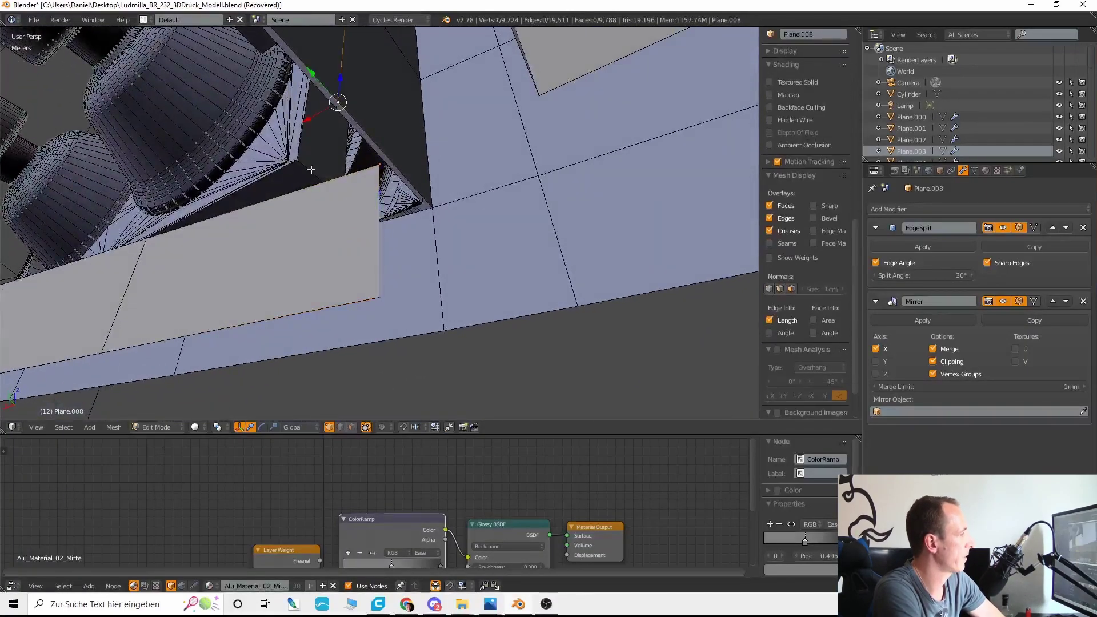
pyautogui.click(114, 427)
pyautogui.moveTo(135, 353)
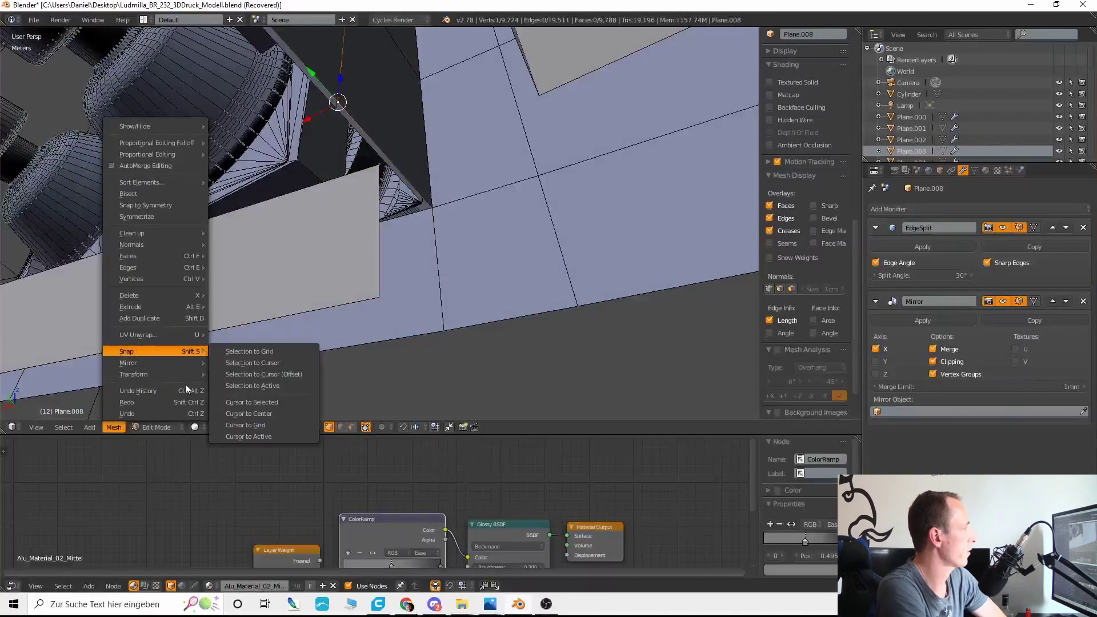
pyautogui.click(239, 404)
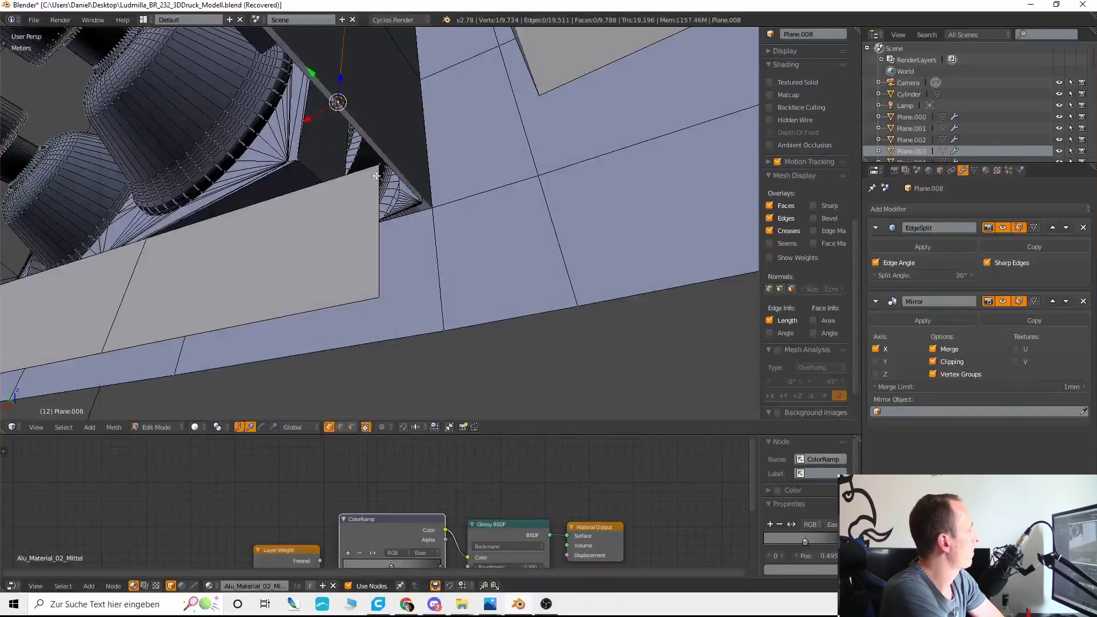
# Step: Set the pivot to the 3D cursor and scale the strip's end edge along X to line up with it
pyautogui.keyDown('shift'); pyautogui.rightClick(380, 297); pyautogui.keyUp('shift')
pyautogui.click(217, 426)
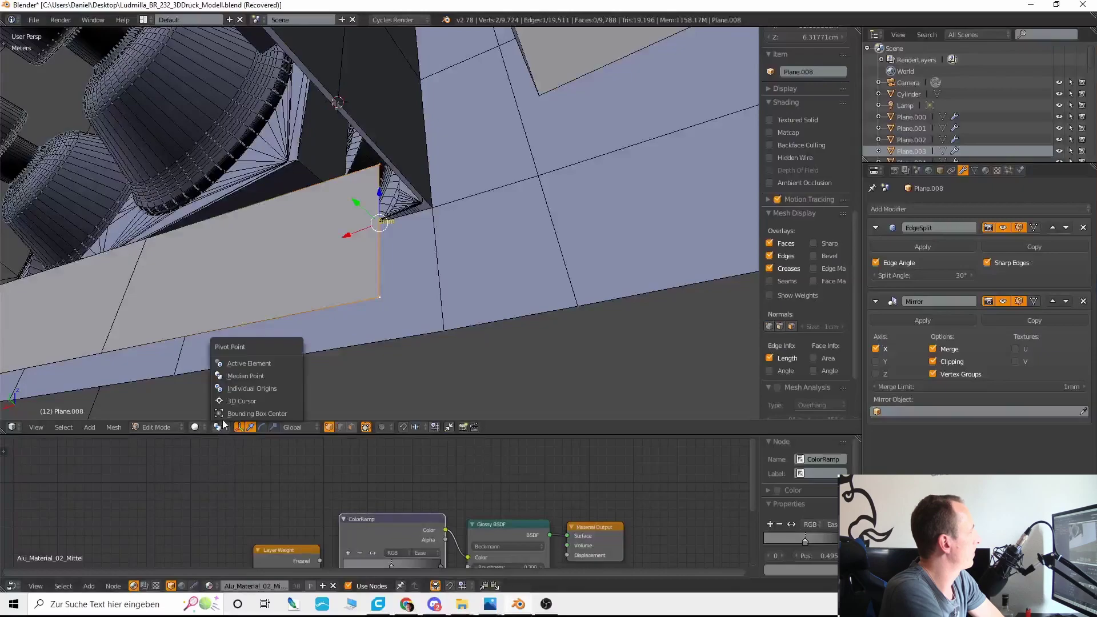
pyautogui.click(239, 398)
pyautogui.press('s')
pyautogui.press('Return')
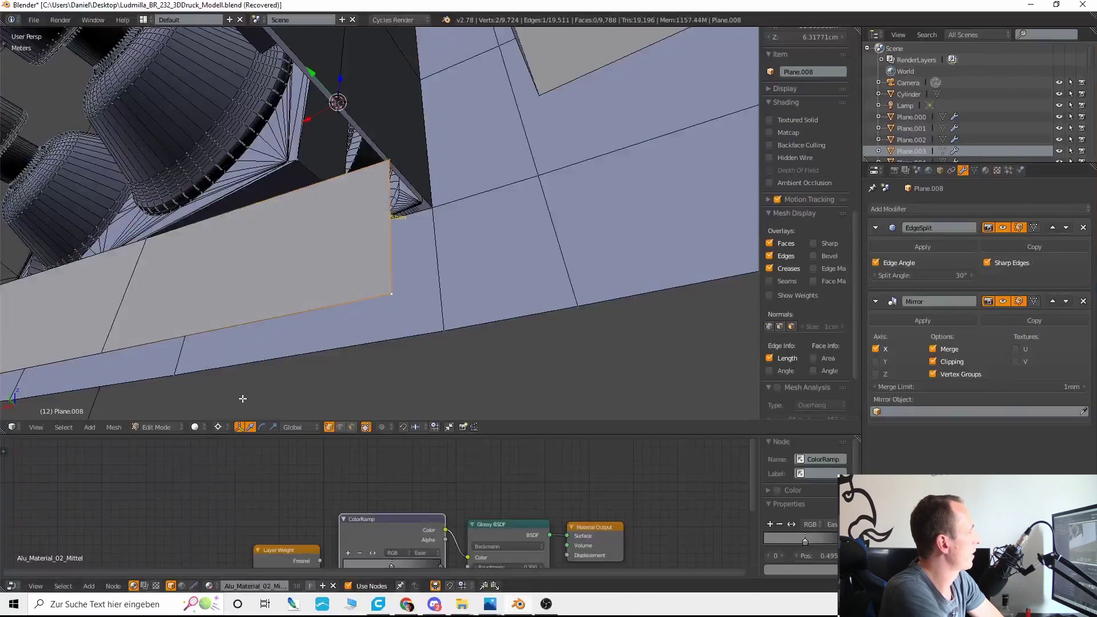
# Step: Merge the plate's lower corner vertex with the upper vertex of the strip's end edge
pyautogui.rightClick(348, 103)
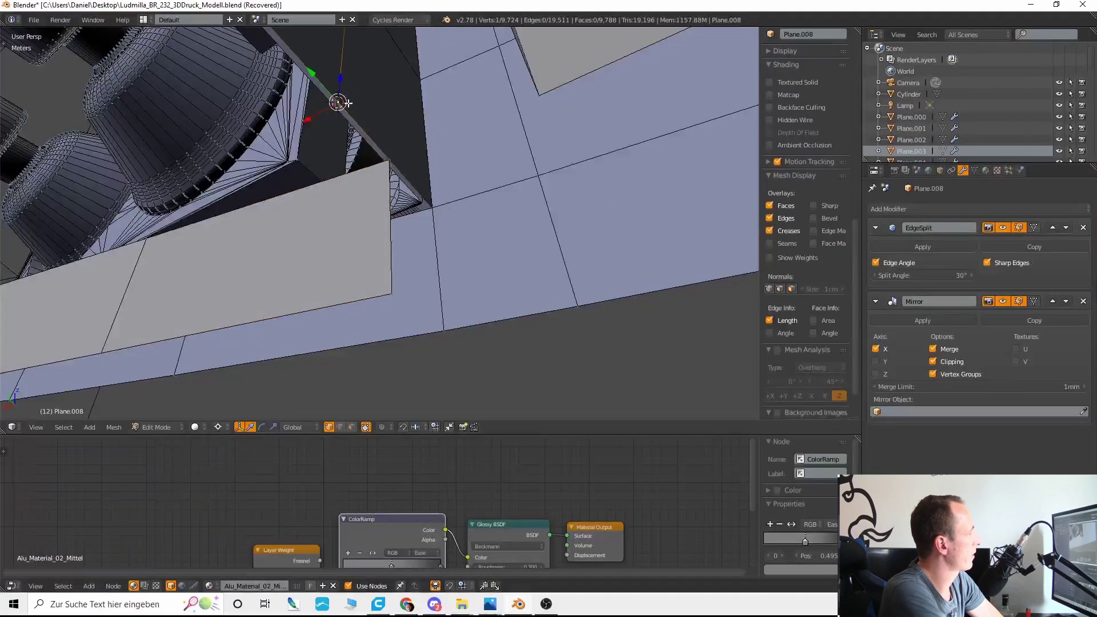
pyautogui.hotkey('alt', 'm')
pyautogui.click(407, 166)
pyautogui.moveTo(407, 165); pyautogui.dragTo(402, 250, button='middle')
pyautogui.scroll(4, 427, 217)
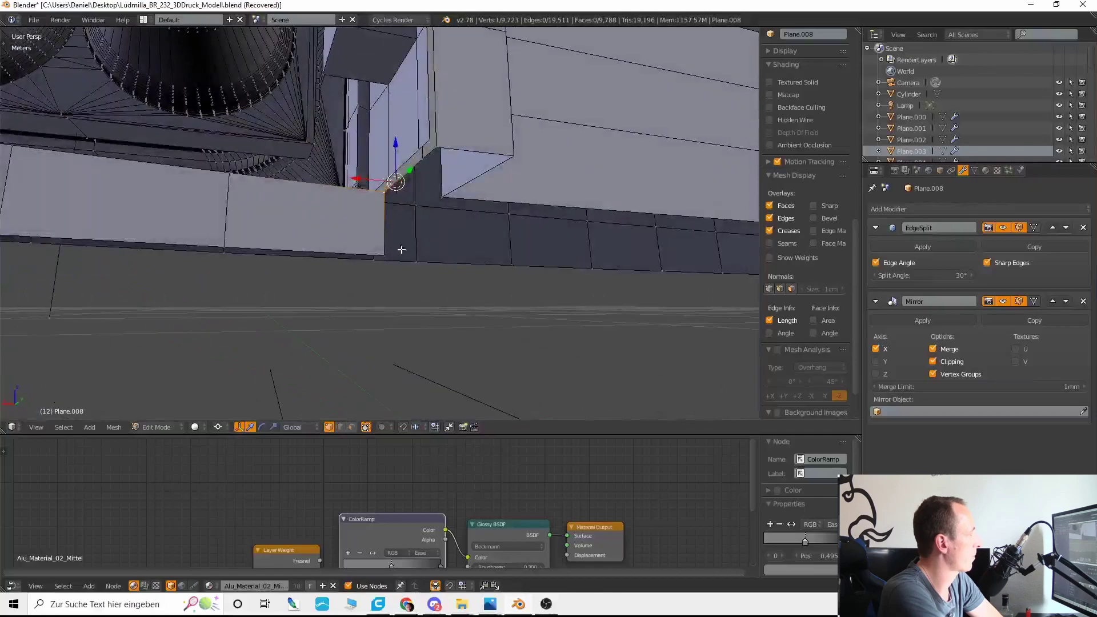
# Step: Extrude the plate's lower edges, including the long edge beside it, by -0.005 (5 mm downwards) along global Z
pyautogui.keyDown('shift'); pyautogui.rightClick(392, 257); pyautogui.keyUp('shift')
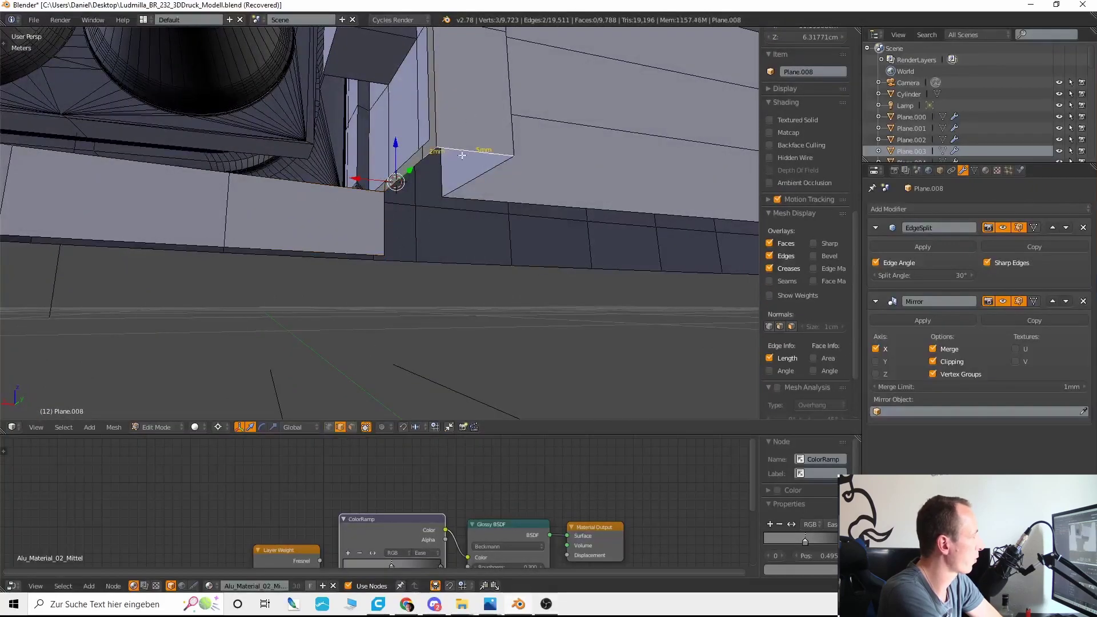
pyautogui.scroll(-4, 467, 141)
pyautogui.keyDown('shift'); pyautogui.rightClick(512, 201); pyautogui.keyUp('shift')
pyautogui.moveTo(513, 200); pyautogui.dragTo(571, 216, button='middle')
pyautogui.scroll(-2, 566, 212)
pyautogui.press('e')
pyautogui.write('gz')
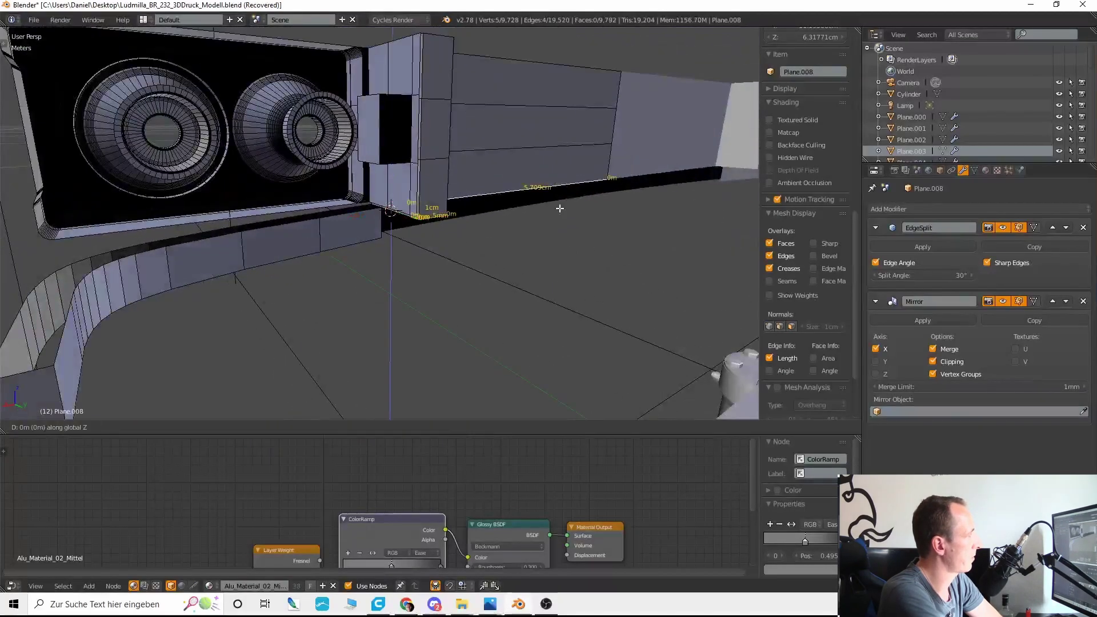
pyautogui.write('-0.005.|)] = Invalid')
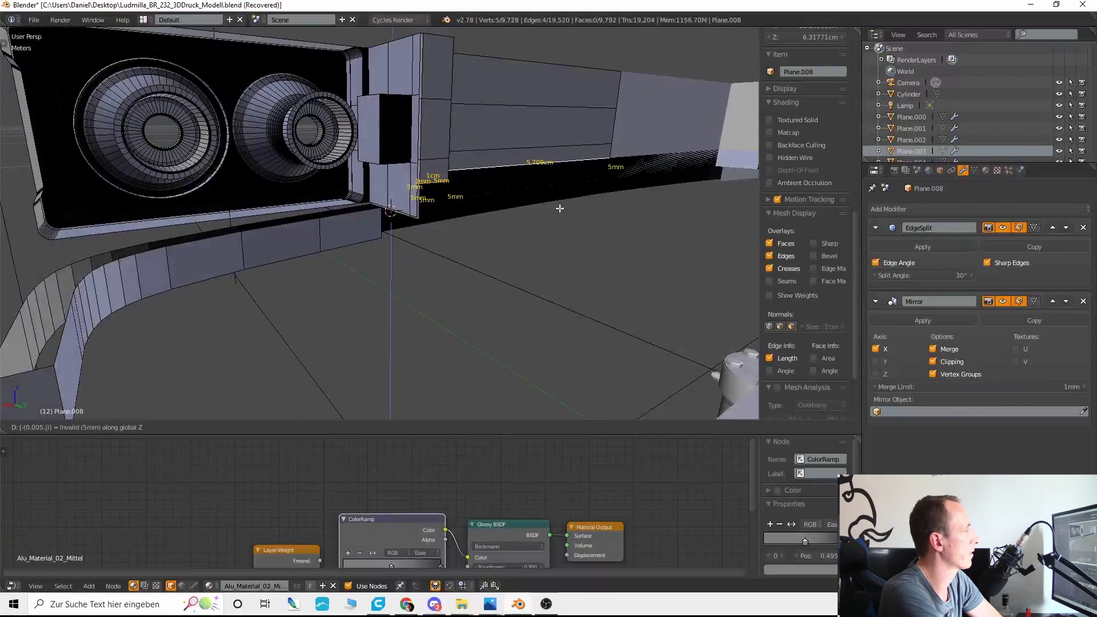
pyautogui.press('BackSpace')
pyautogui.press('BackSpace')
pyautogui.press('BackSpace')
pyautogui.press('BackSpace')
pyautogui.press('BackSpace')
pyautogui.press('BackSpace')
pyautogui.write('-0.004')
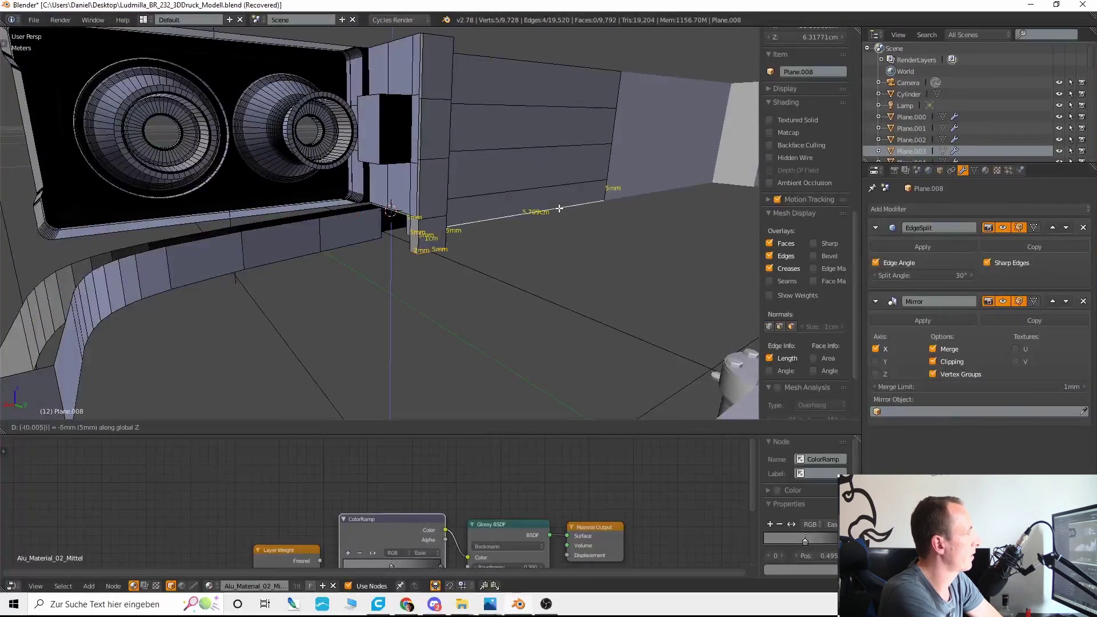
pyautogui.press('Return')
# Step: Fill the opening between the strip's end edge and the newly extruded plate section with a face
pyautogui.press('KP_Decimal')
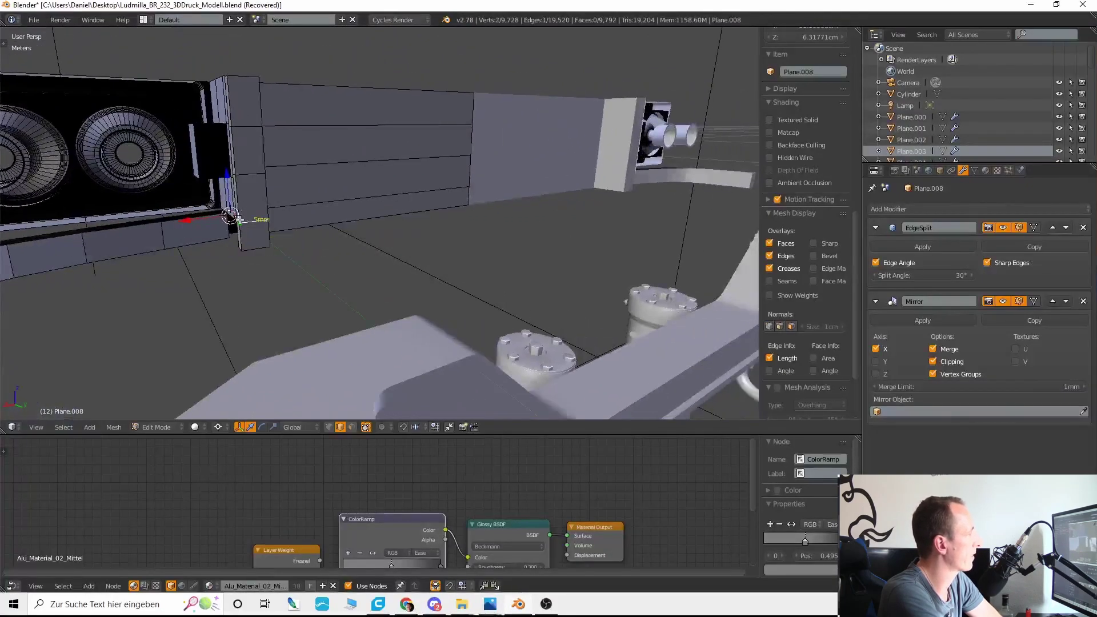
pyautogui.scroll(7, 240, 220)
pyautogui.moveTo(272, 203); pyautogui.dragTo(436, 225, button='middle')
pyautogui.scroll(2, 386, 216)
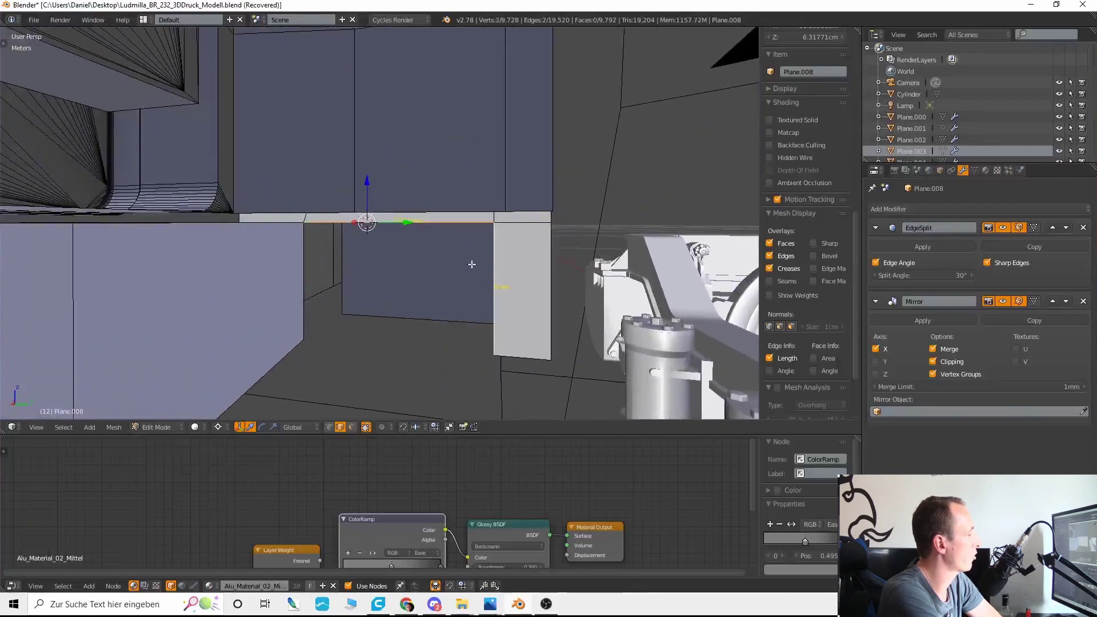
pyautogui.press('f')
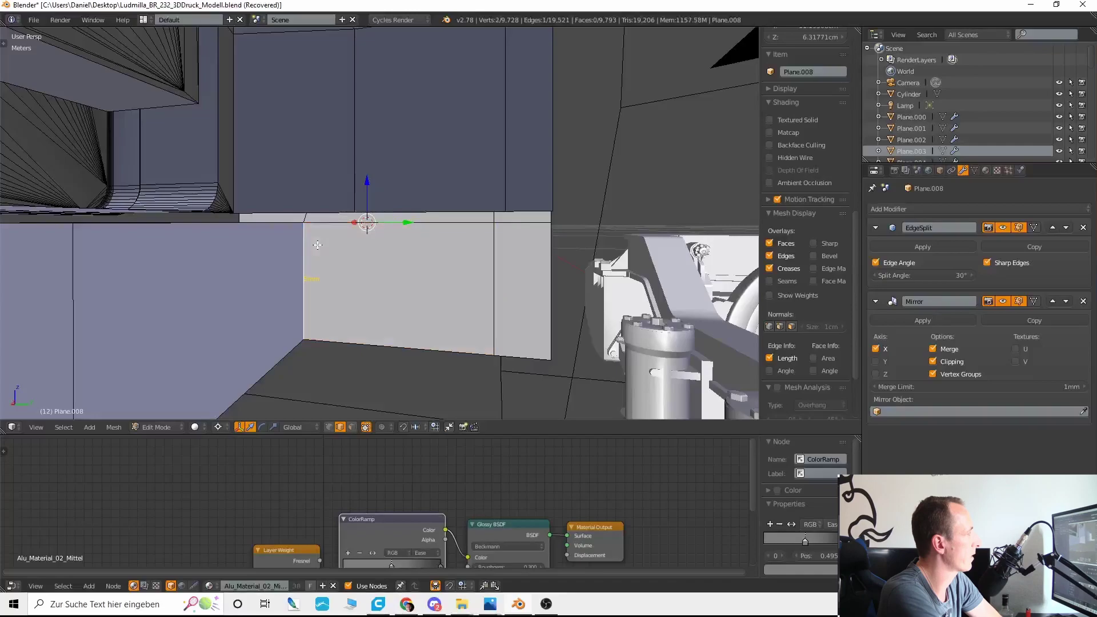
# Step: Select the lamp housing's rim edge loop, keeping only the edges at its outer end in the selection
pyautogui.moveTo(318, 244); pyautogui.dragTo(478, 266, button='middle')
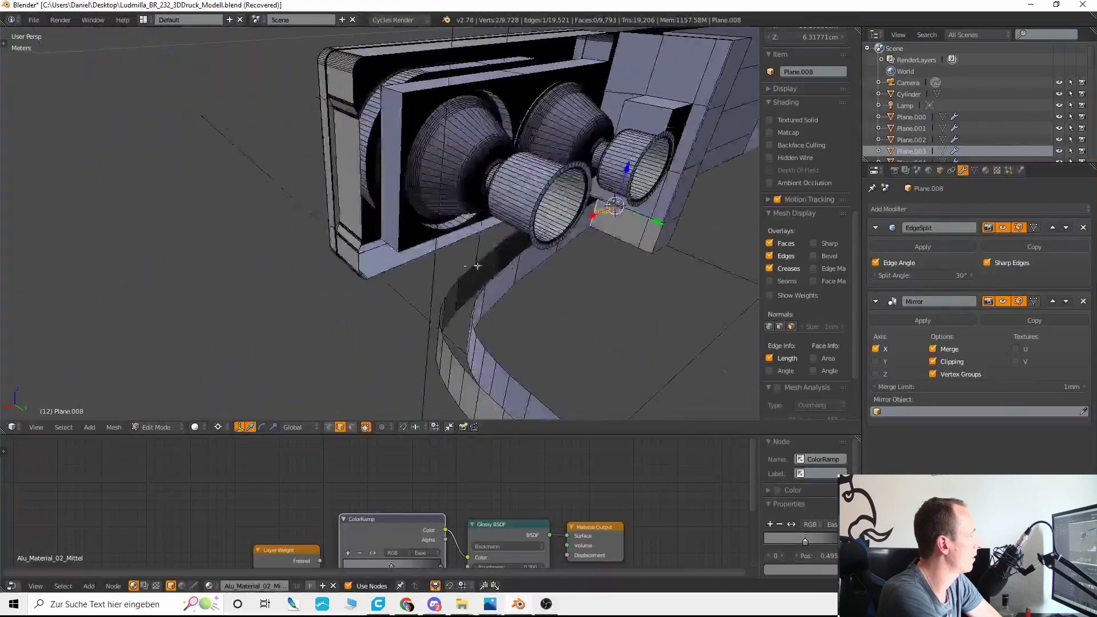
pyautogui.keyDown('alt'); pyautogui.rightClick(406, 270); pyautogui.keyUp('alt')
pyautogui.scroll(-4, 407, 270)
pyautogui.moveTo(407, 268); pyautogui.dragTo(394, 273, button='middle')
pyautogui.press('z')
pyautogui.press('c')
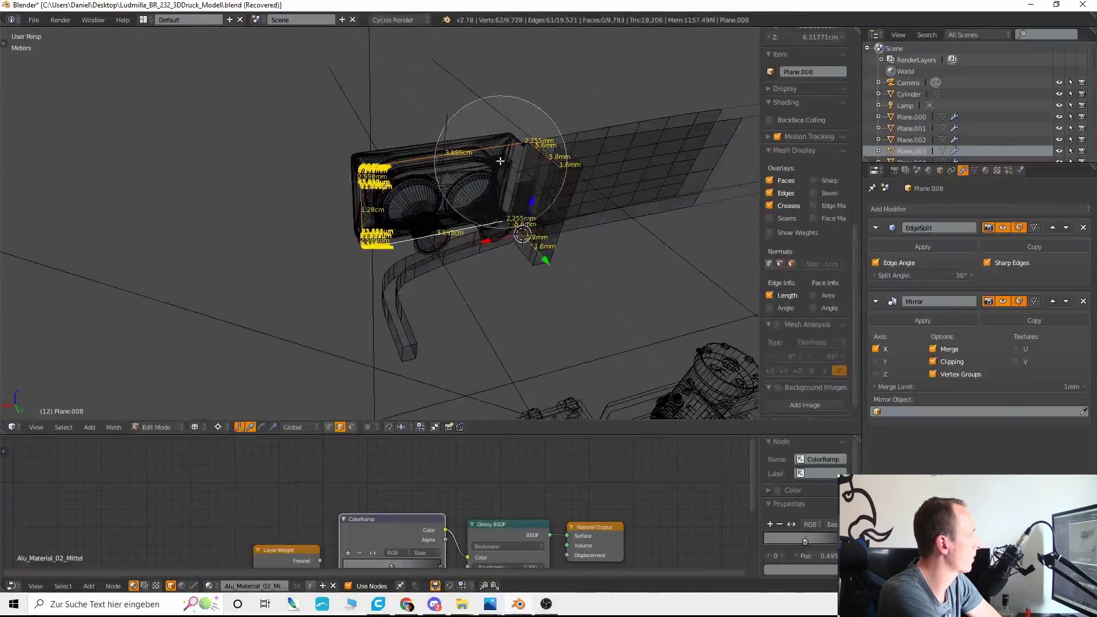
pyautogui.rightClick(505, 222)
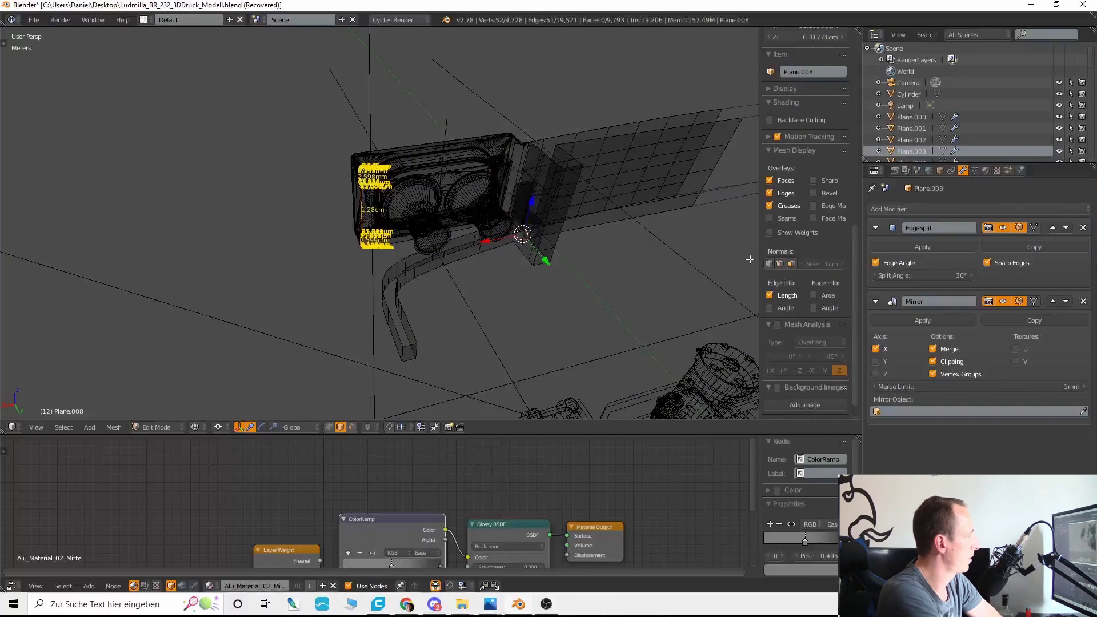
# Step: Extrude the selected rim edges along global Y into a side wall reaching the free end of the curved strip
pyautogui.moveTo(494, 260); pyautogui.dragTo(571, 262, button='middle')
pyautogui.press('e')
pyautogui.press('y')
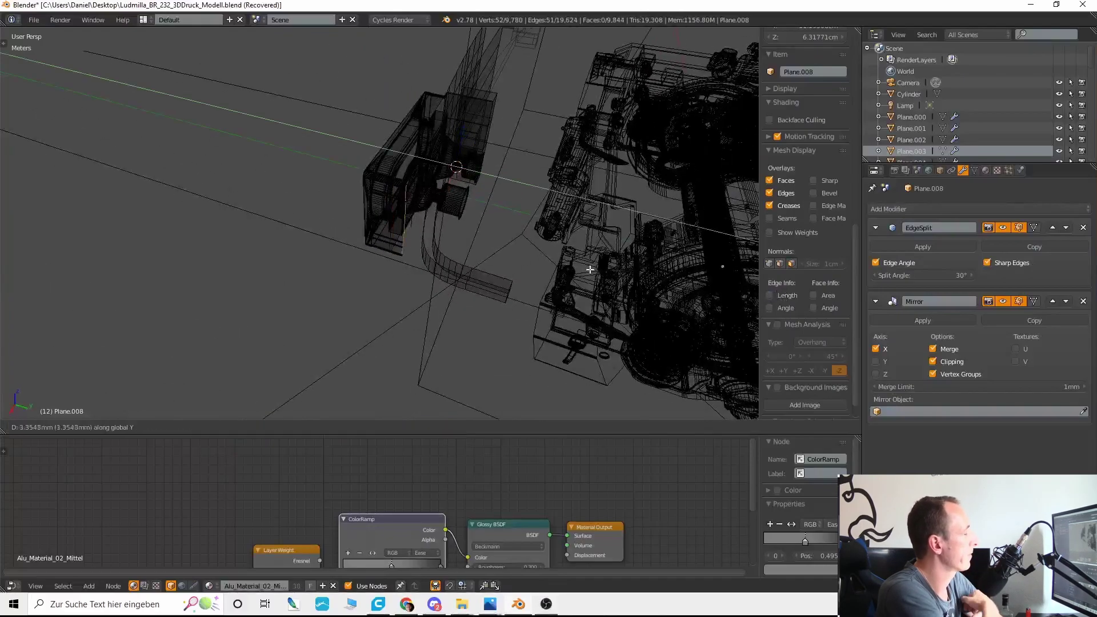
pyautogui.click(732, 315)
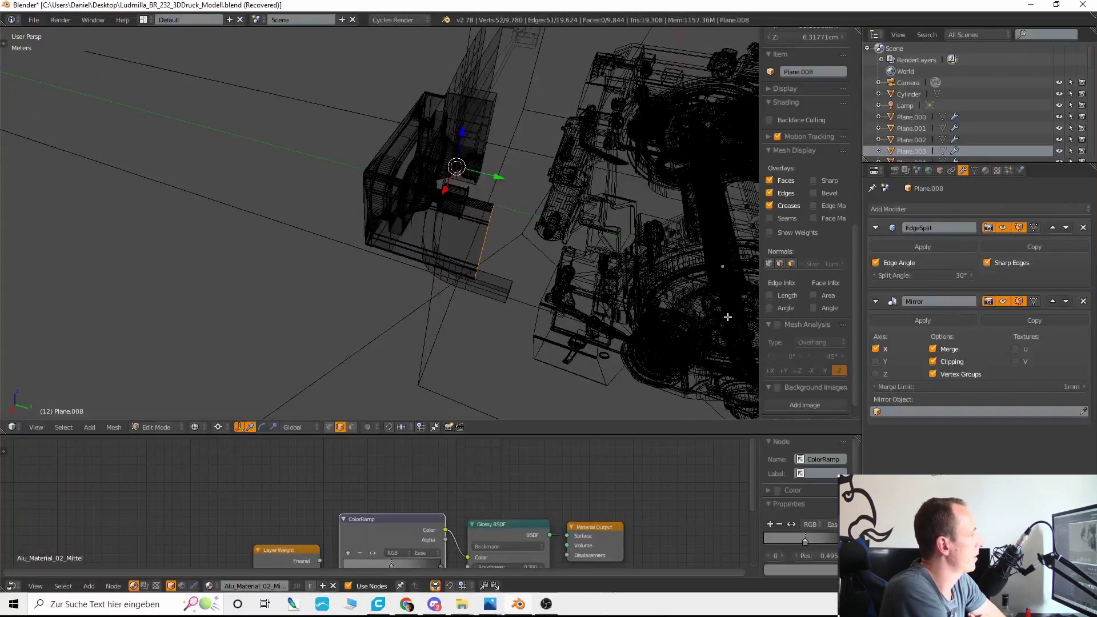
pyautogui.press('g')
pyautogui.press('y')
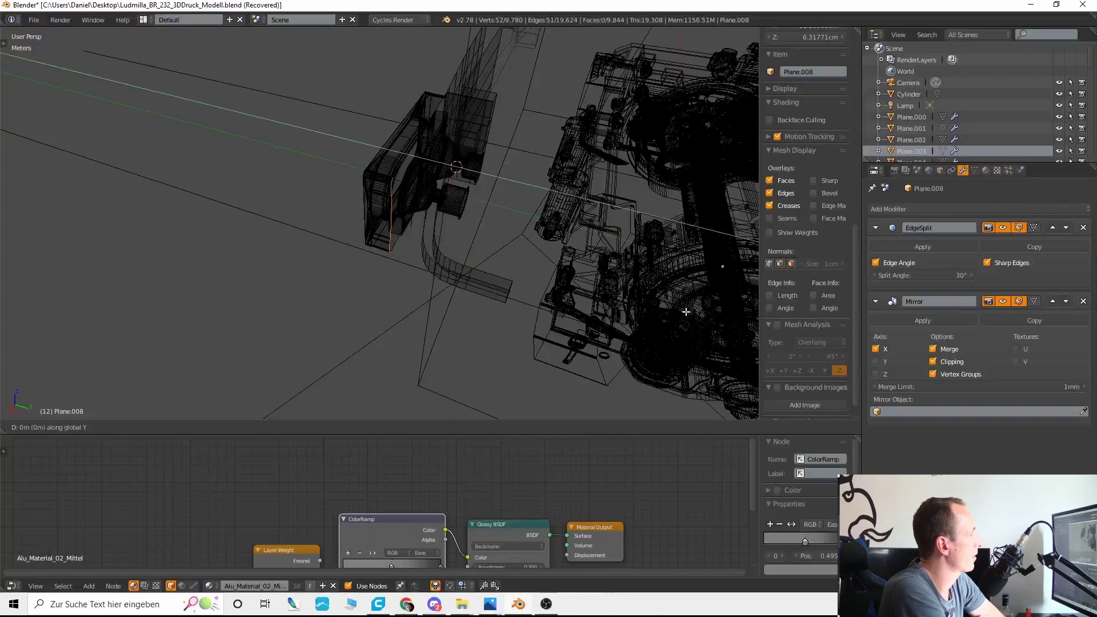
pyautogui.click(687, 311)
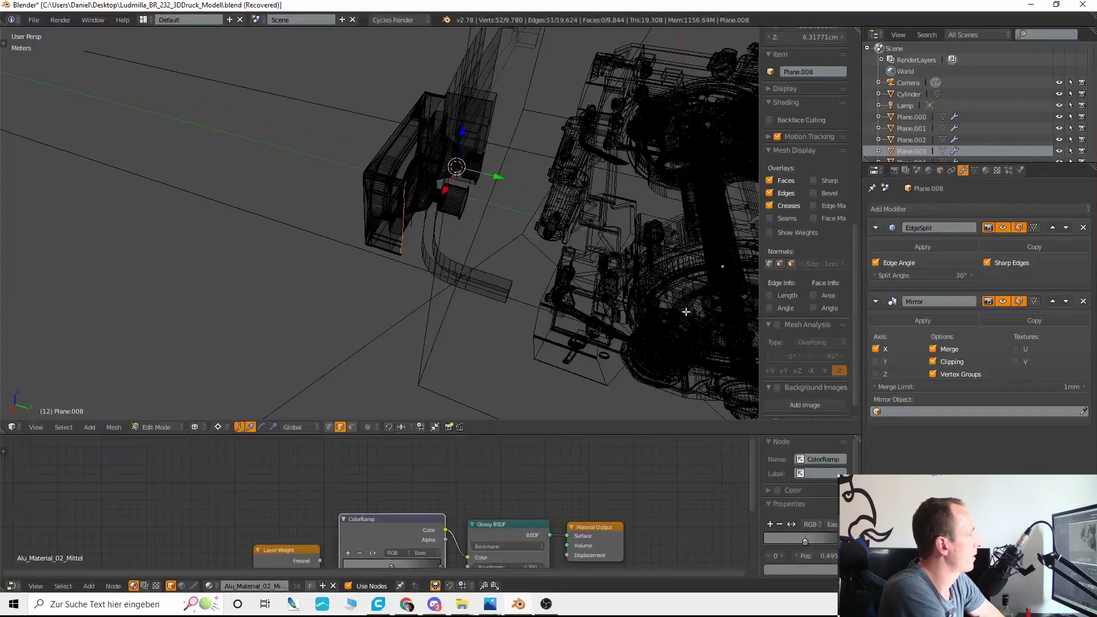
pyautogui.write('sy-1')
pyautogui.press('Return')
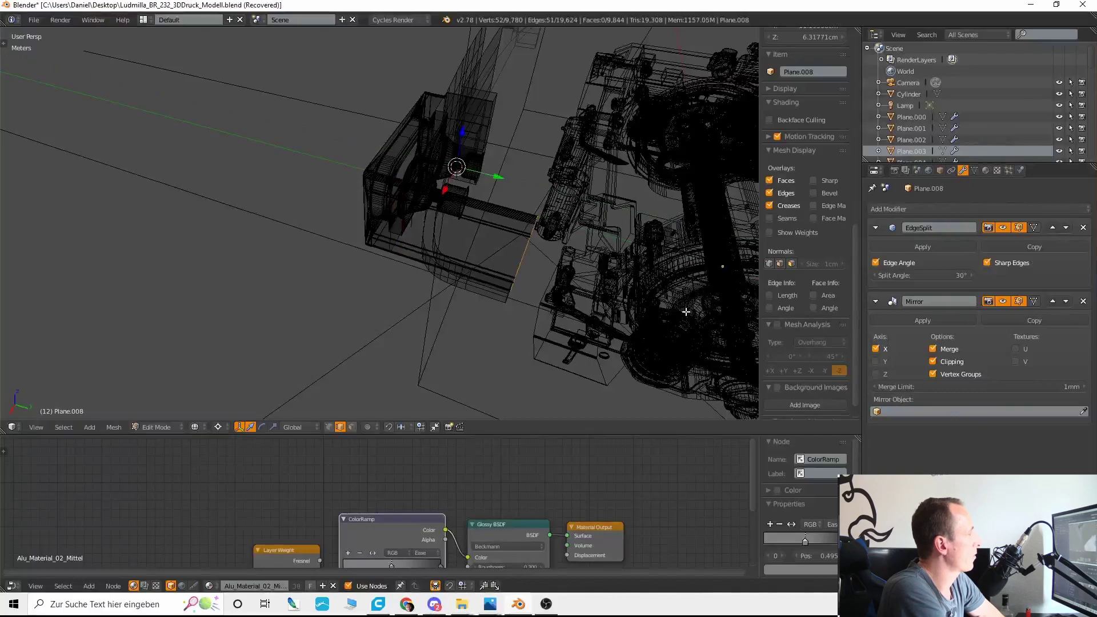
# Step: Snap the 3D cursor to the vertical edge at the side wall's free end
pyautogui.press('KP_Decimal')
pyautogui.moveTo(686, 312); pyautogui.dragTo(426, 93, button='middle')
pyautogui.press('z')
pyautogui.scroll(-4, 414, 154)
pyautogui.rightClick(402, 198)
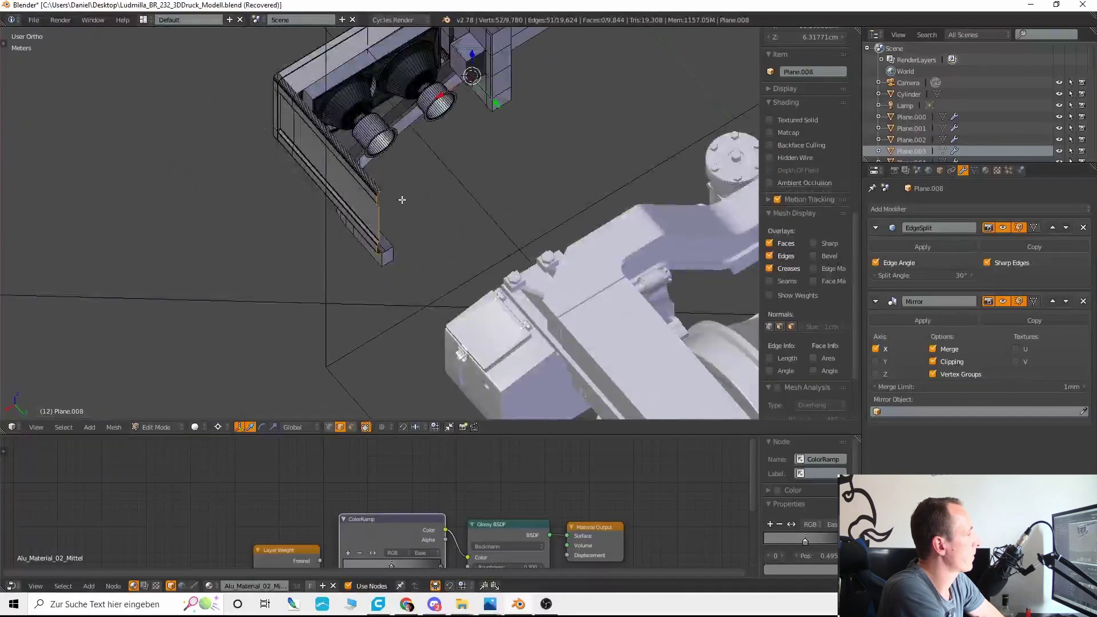
pyautogui.moveTo(402, 199); pyautogui.dragTo(582, 192, button='middle')
pyautogui.press('z')
pyautogui.scroll(-2, 505, 250)
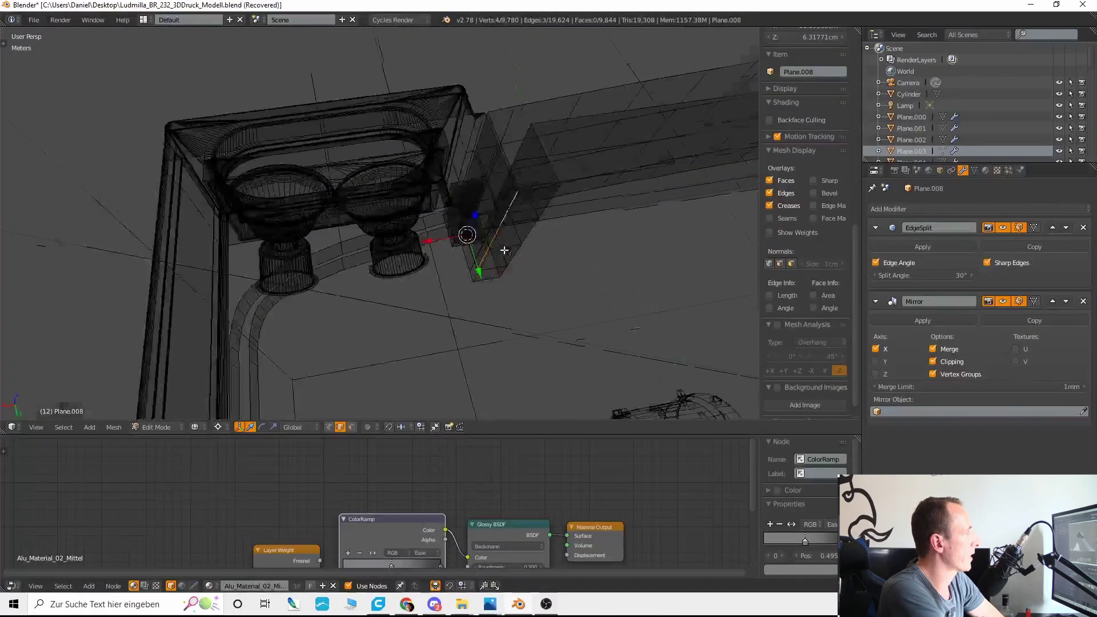
pyautogui.scroll(-4, 482, 259)
pyautogui.press('z')
pyautogui.moveTo(483, 259); pyautogui.dragTo(368, 234, button='middle')
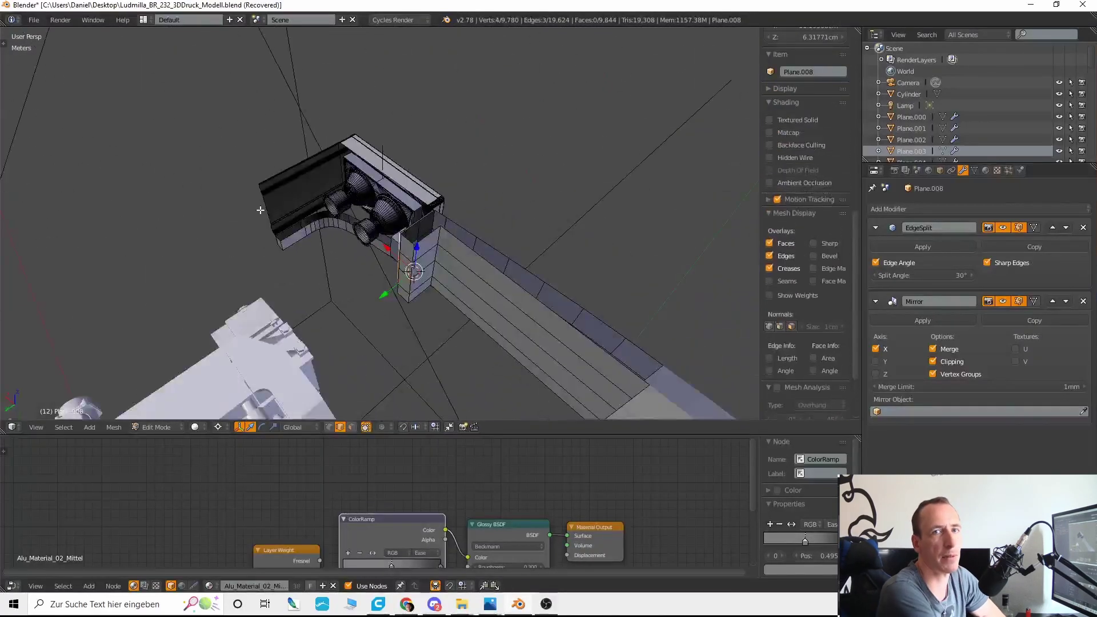
pyautogui.click(114, 427)
pyautogui.moveTo(133, 352)
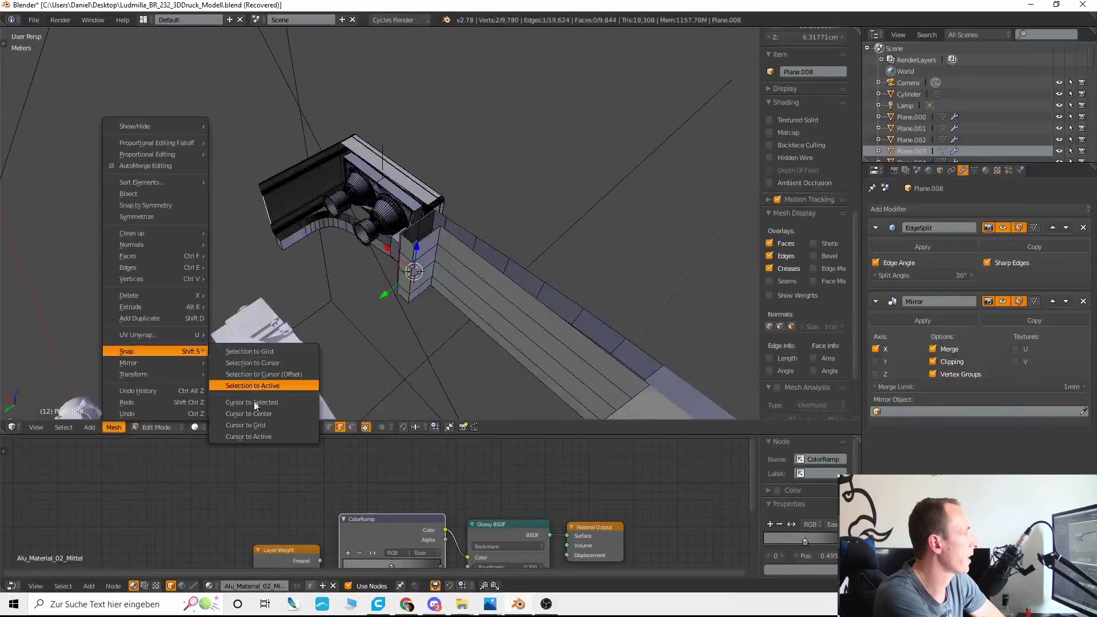
pyautogui.click(260, 402)
pyautogui.moveTo(261, 401); pyautogui.dragTo(446, 246, button='middle')
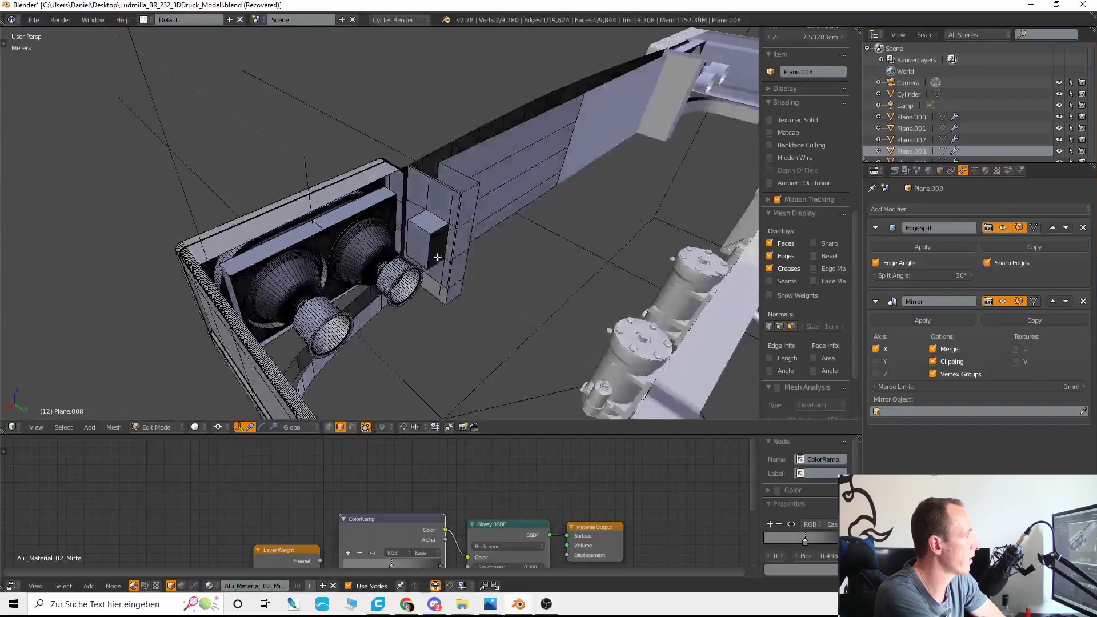
# Step: Snap the 3D cursor to a single edge on the rear rim of the inner lamp
pyautogui.scroll(3, 501, 247)
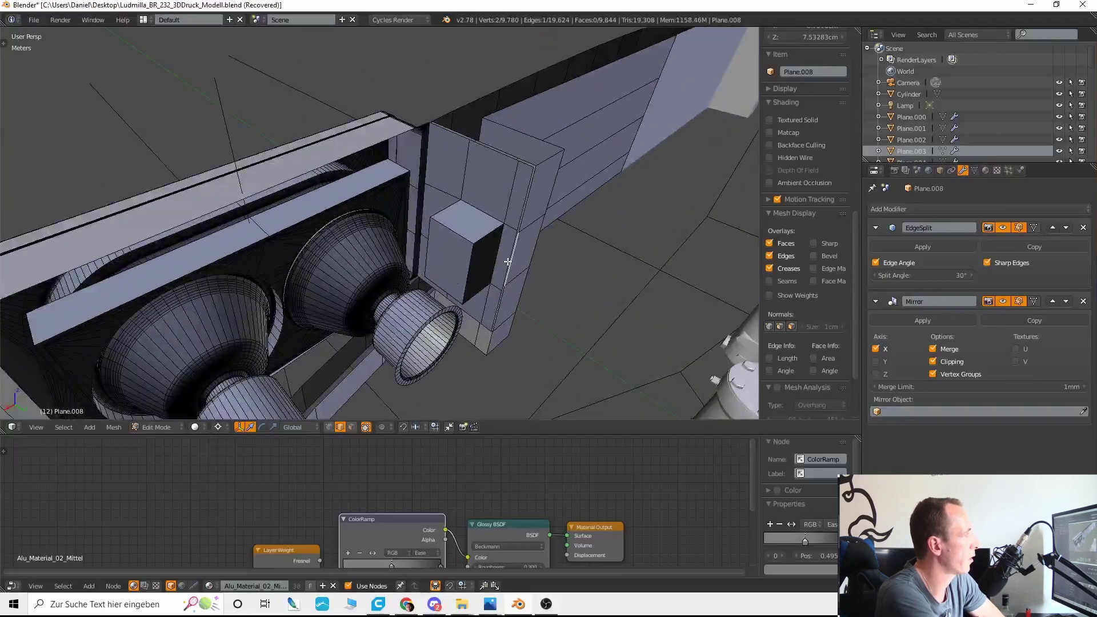
pyautogui.press('a')
pyautogui.keyDown('alt'); pyautogui.rightClick(507, 263); pyautogui.keyUp('alt')
pyautogui.scroll(-3, 507, 268)
pyautogui.moveTo(507, 294); pyautogui.dragTo(416, 250, button='middle')
pyautogui.scroll(5, 434, 262)
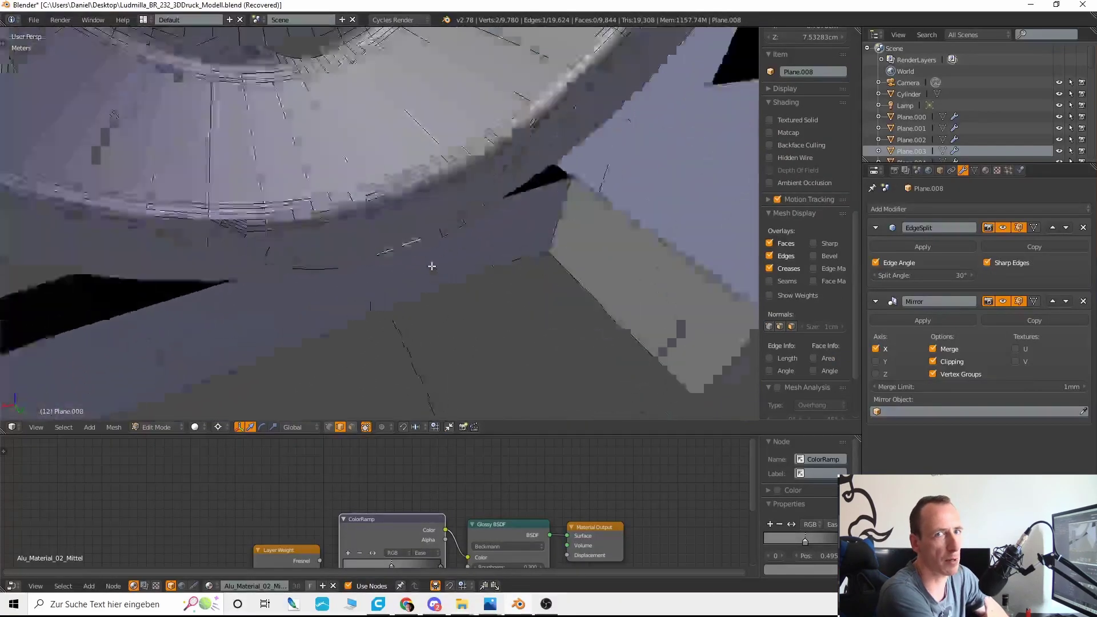
pyautogui.click(114, 428)
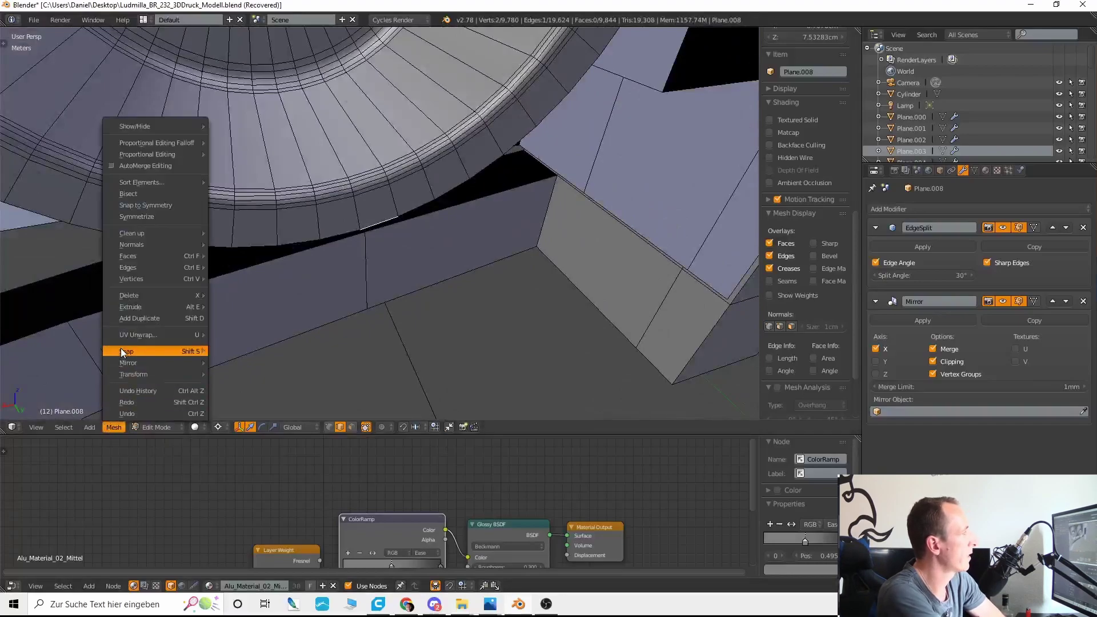
pyautogui.moveTo(121, 353)
pyautogui.click(224, 401)
pyautogui.scroll(-8, 527, 167)
# Step: Select the plate's vertical edges beside the lamps and scale them to 0 along Y to align with the 3D cursor
pyautogui.moveTo(526, 169); pyautogui.dragTo(526, 179, button='middle')
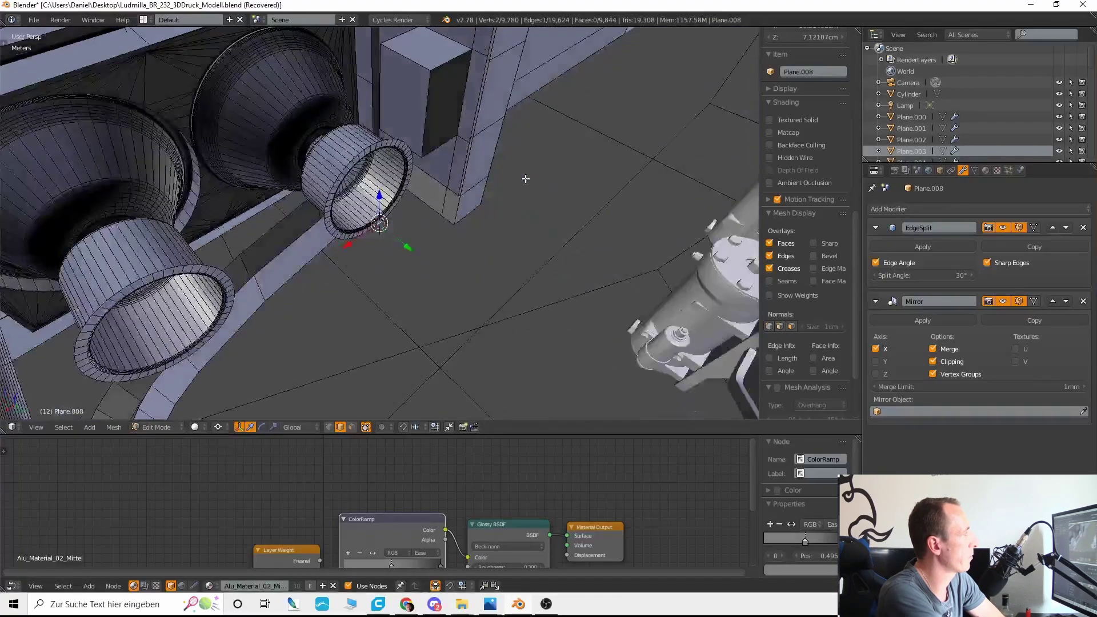
pyautogui.keyDown('alt'); pyautogui.keyDown('shift'); pyautogui.rightClick(471, 130); pyautogui.keyUp('shift'); pyautogui.keyUp('alt')
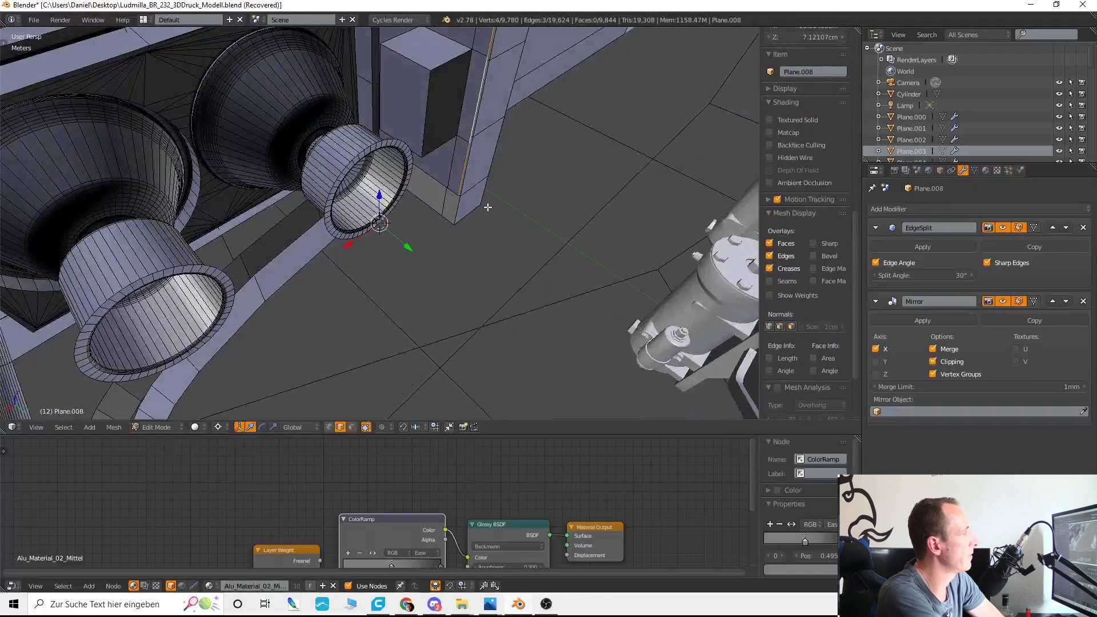
pyautogui.press('s')
pyautogui.press('y')
pyautogui.press('0')
pyautogui.press('Return')
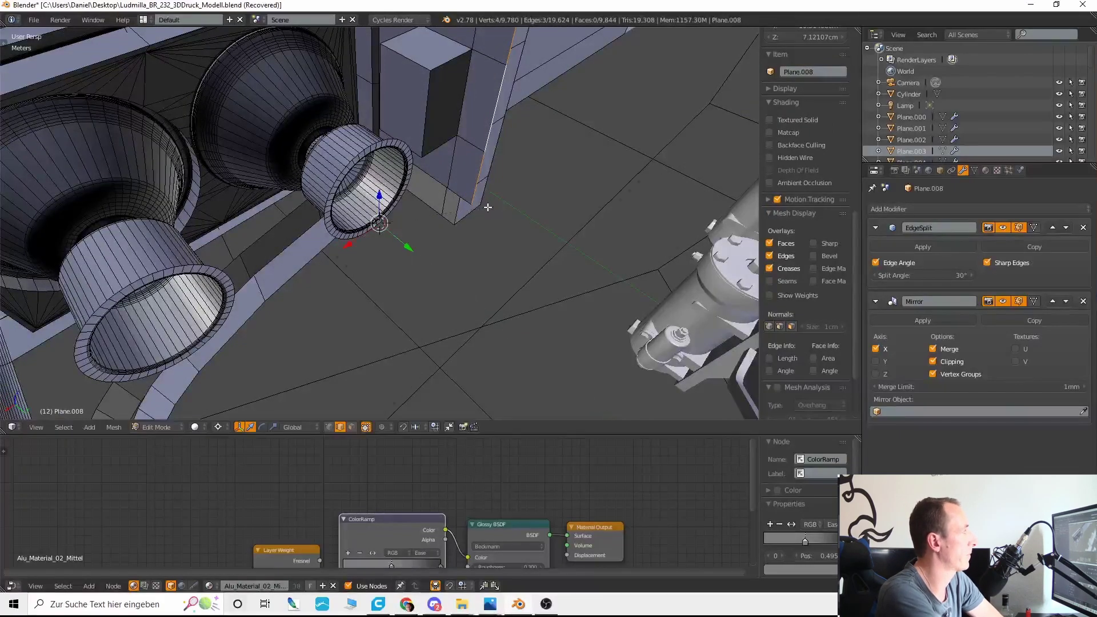
# Step: Extrude the selected edges along global X behind both lamps into a rear wall and extend its end to the side wall
pyautogui.scroll(-5, 477, 220)
pyautogui.moveTo(480, 221); pyautogui.dragTo(478, 241, button='middle')
pyautogui.press('e')
pyautogui.press('x')
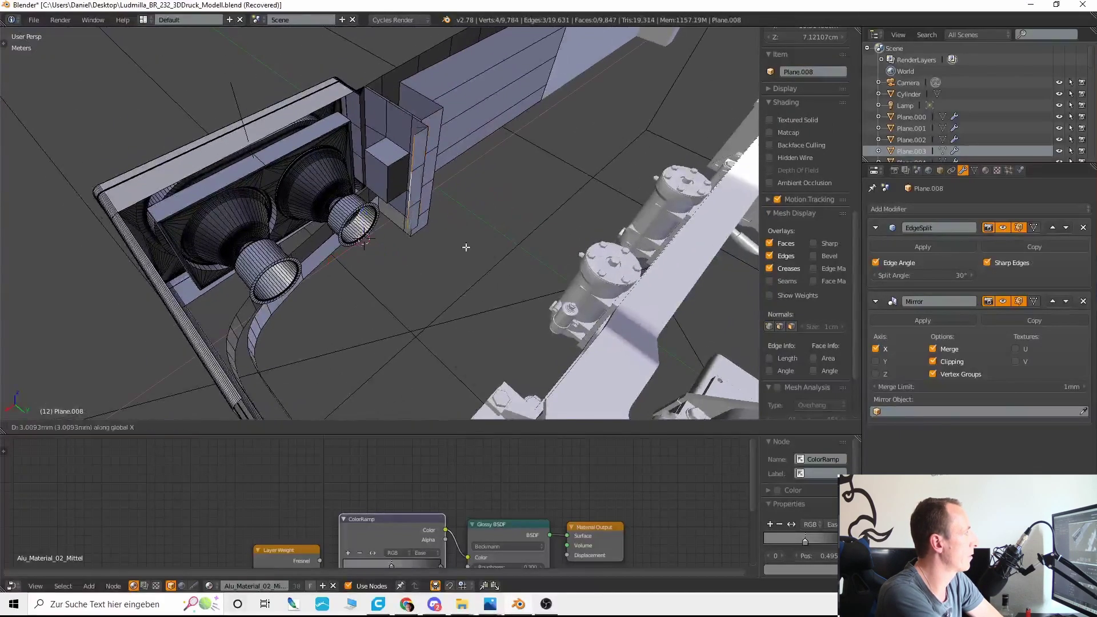
pyautogui.click(318, 256)
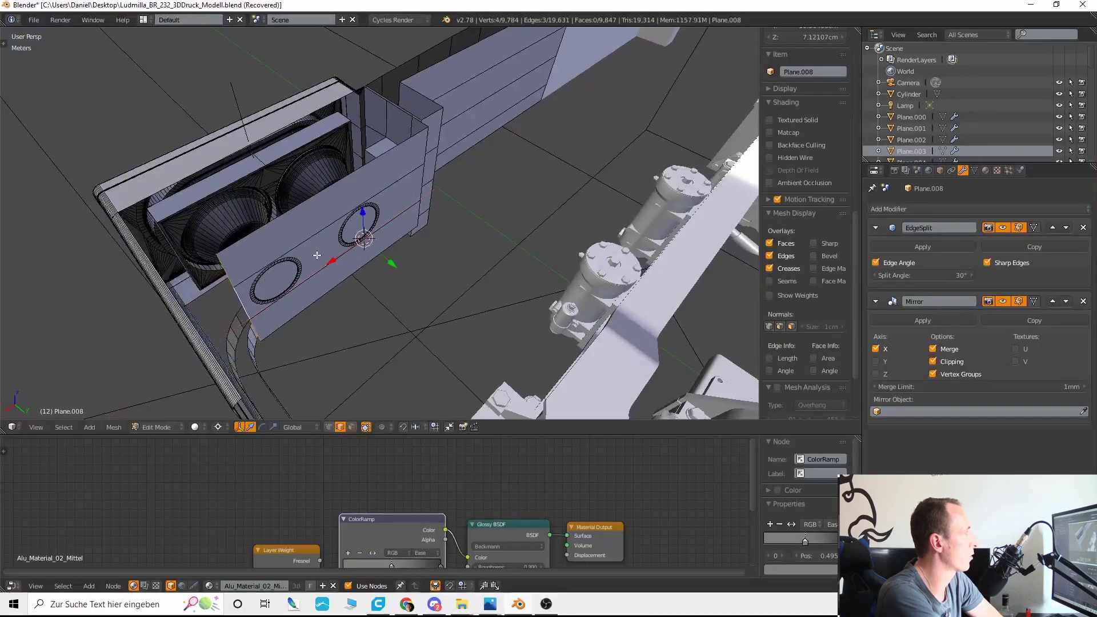
pyautogui.moveTo(318, 255); pyautogui.dragTo(426, 309, button='middle')
pyautogui.press('e')
pyautogui.press('x')
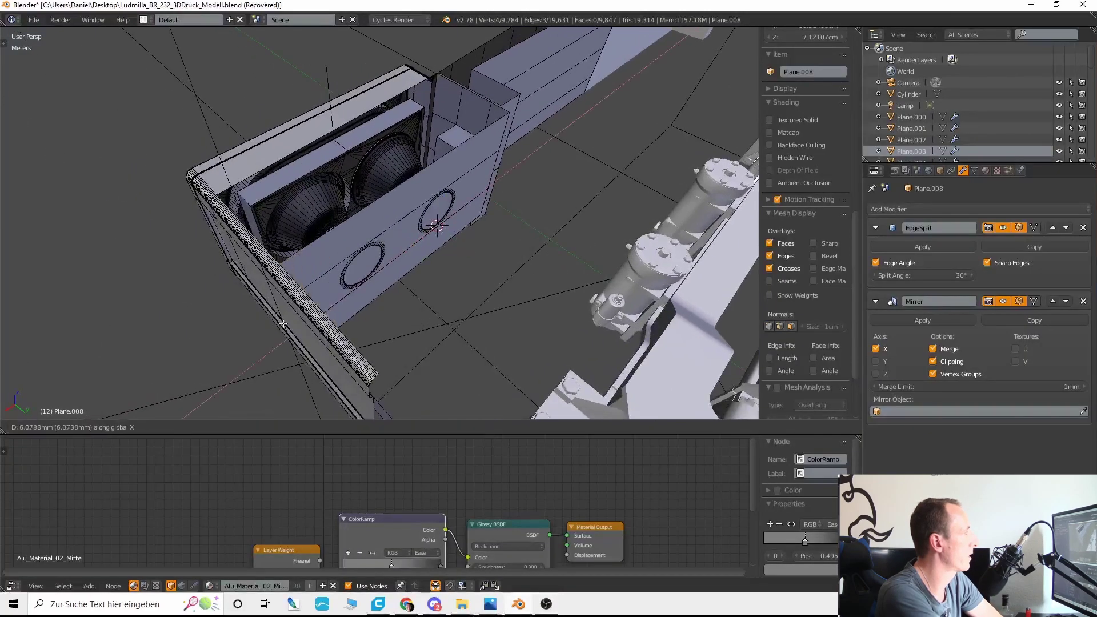
pyautogui.click(282, 323)
pyautogui.moveTo(283, 324); pyautogui.dragTo(408, 312, button='middle')
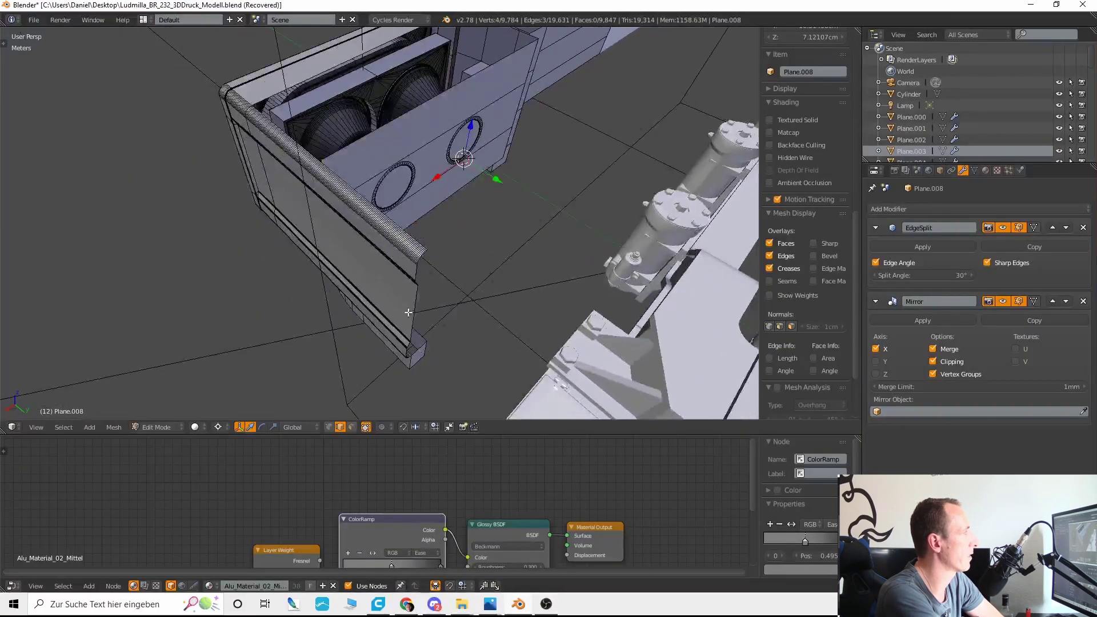
# Step: Snap the 3D cursor to the selected vertical edge at the side wall's free end
pyautogui.click(113, 428)
pyautogui.moveTo(124, 353)
pyautogui.click(242, 403)
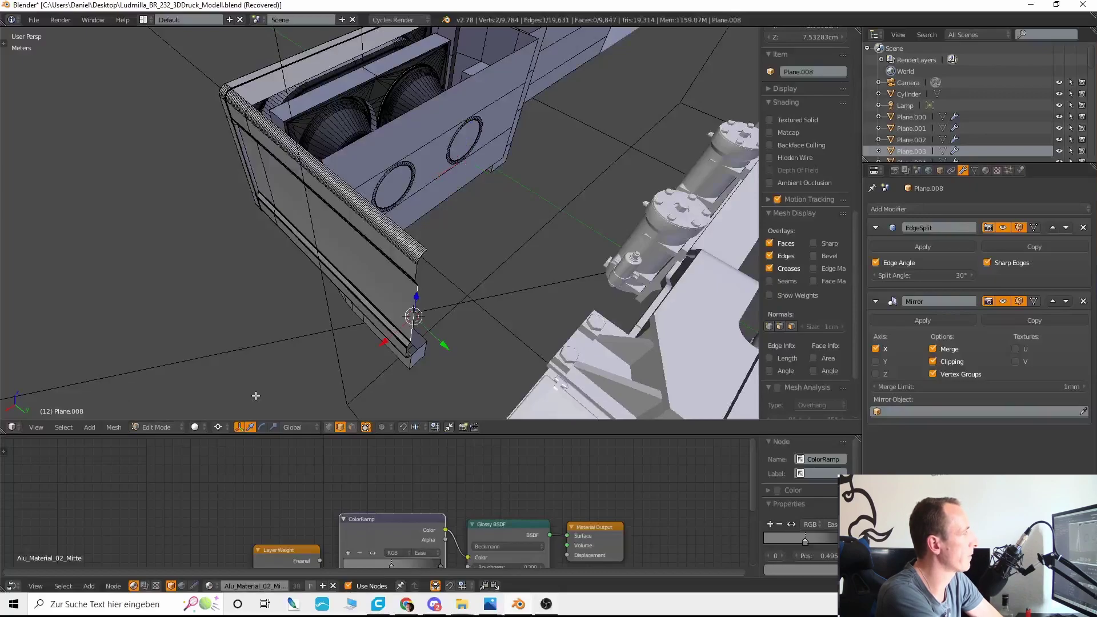
# Step: Scale the rear wall's end edges to 0 along X at the 3D cursor and move them -0.005 (5 mm) along global X
pyautogui.moveTo(451, 311); pyautogui.dragTo(352, 228, button='middle')
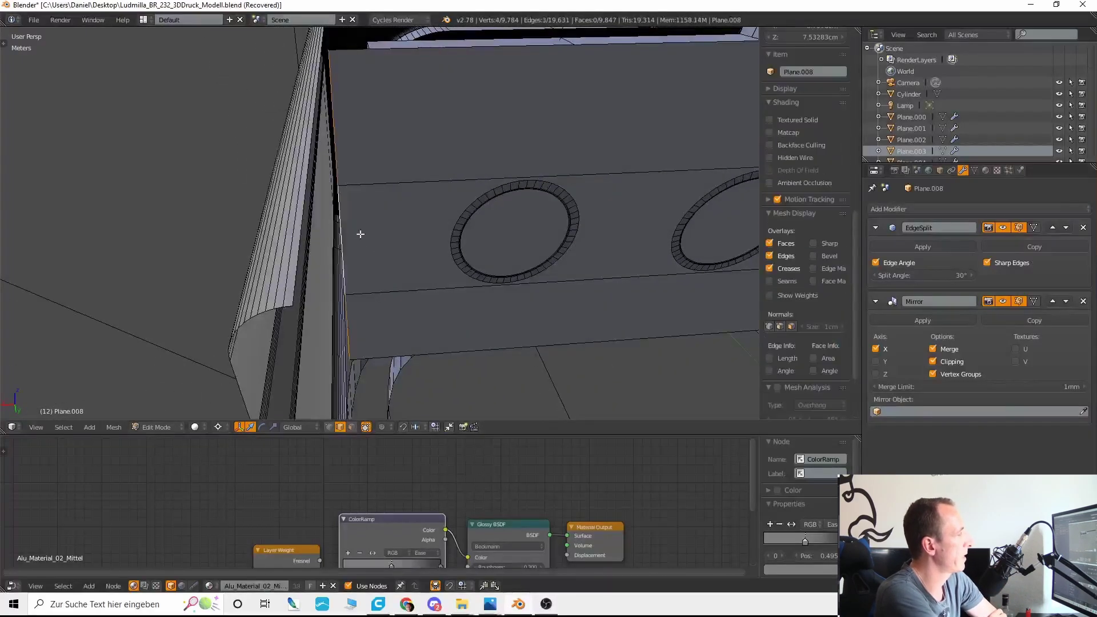
pyautogui.scroll(-6, 363, 257)
pyautogui.press('s')
pyautogui.press('x')
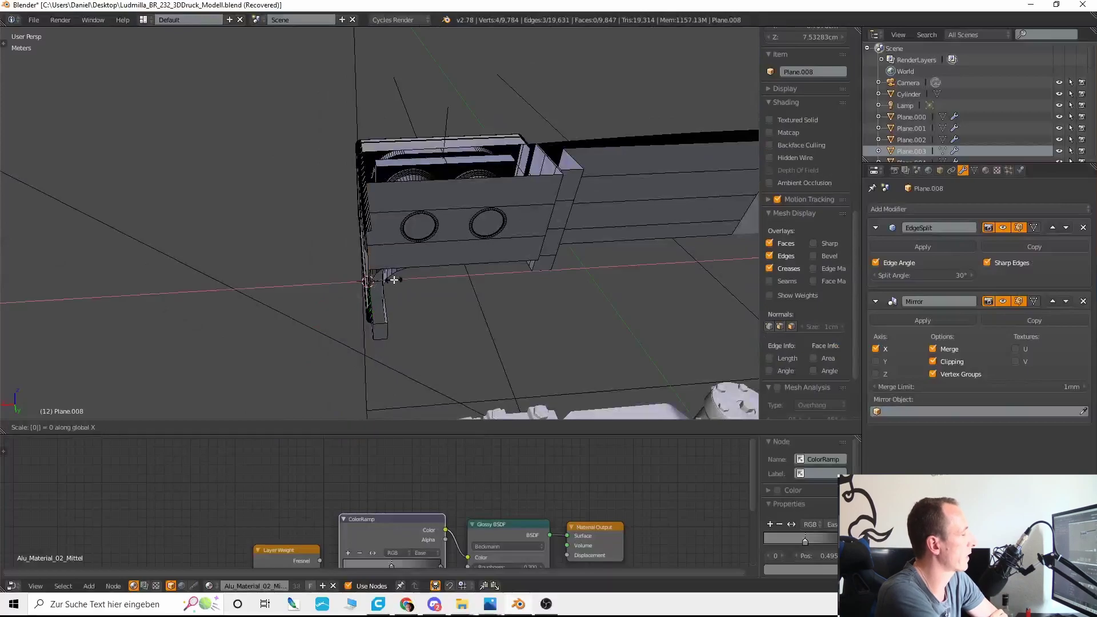
pyautogui.press('0')
pyautogui.press('Return')
pyautogui.write('gx')
pyautogui.write('-0.00')
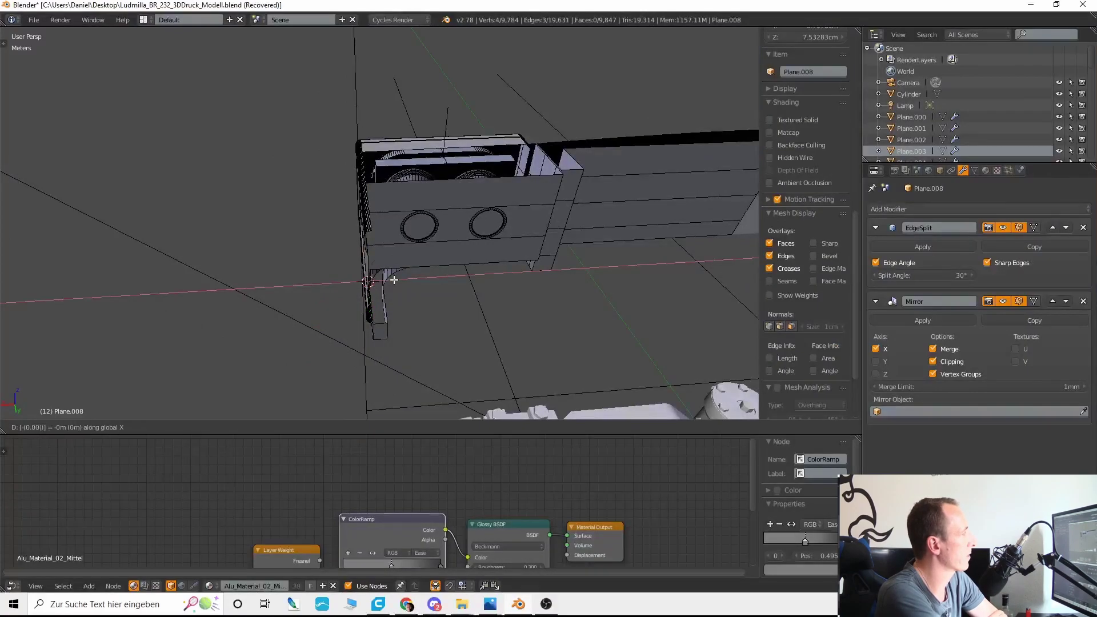
pyautogui.write('5')
pyautogui.press('Return')
# Step: Extrude the rear wall's end edges and scale them to 0 along Y so the new section reaches the side wall's free end
pyautogui.moveTo(321, 194); pyautogui.dragTo(517, 252, button='middle')
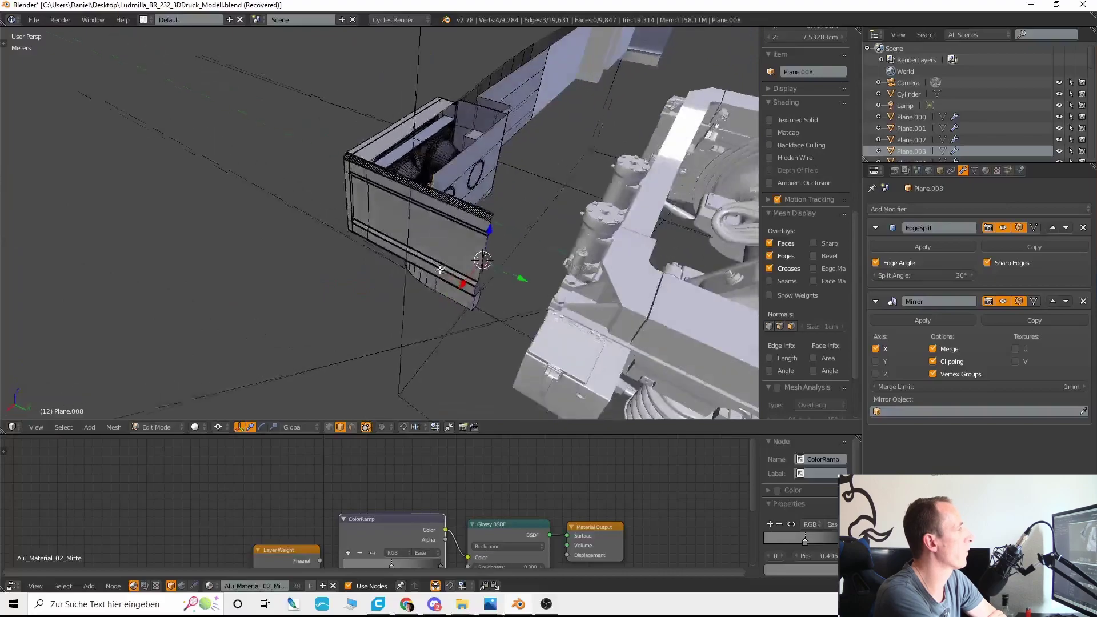
pyautogui.press('s')
pyautogui.press('y')
pyautogui.press('0')
pyautogui.press('Return')
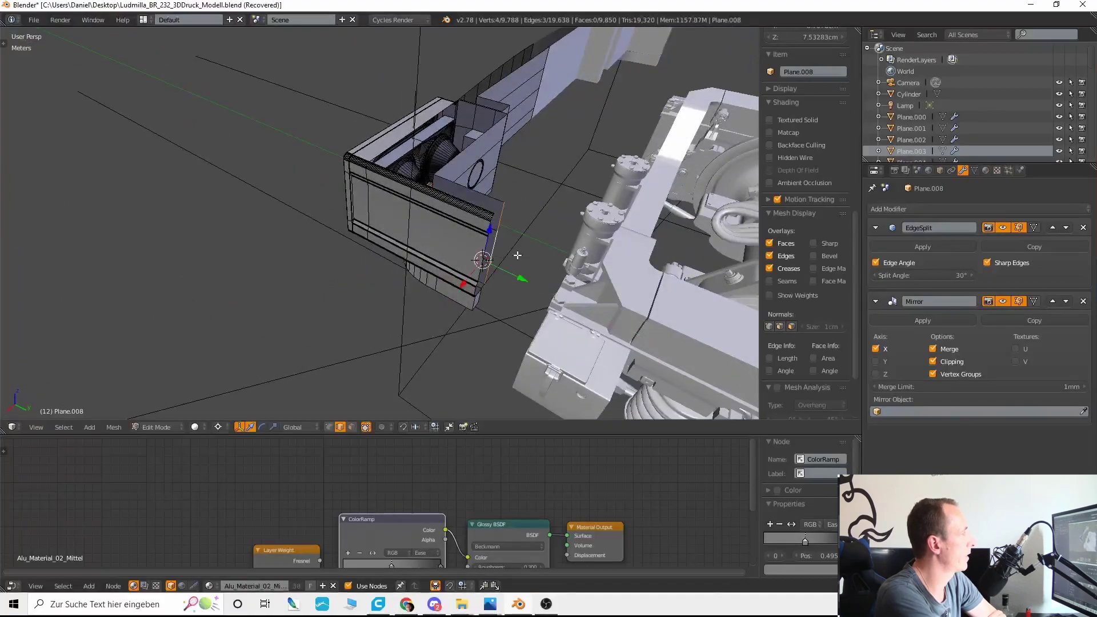
# Step: Examine the curved strip and the gap where it meets the new wall section
pyautogui.press('KP_Decimal')
pyautogui.scroll(-3, 431, 216)
pyautogui.scroll(-4, 431, 216)
pyautogui.rightClick(414, 280)
pyautogui.keyDown('shift'); pyautogui.moveTo(434, 194); pyautogui.dragTo(396, 276, button='middle'); pyautogui.keyUp('shift')
pyautogui.scroll(1, 396, 275)
pyautogui.scroll(6, 404, 282)
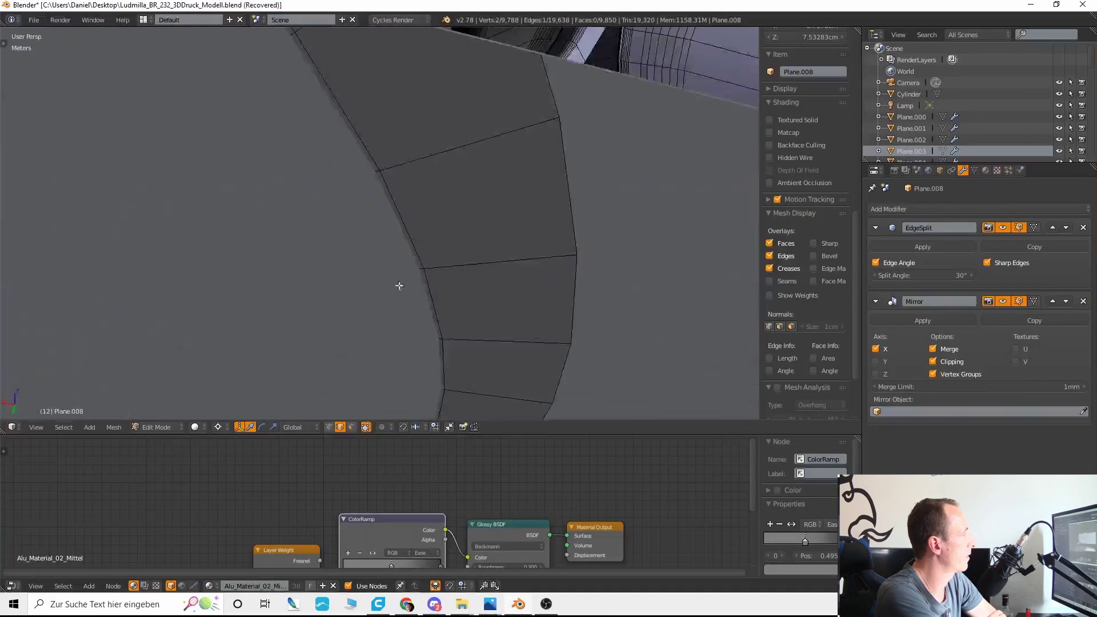
pyautogui.scroll(-6, 380, 275)
pyautogui.moveTo(370, 310); pyautogui.dragTo(491, 198, button='middle')
pyautogui.moveTo(493, 196); pyautogui.dragTo(366, 303, button='middle')
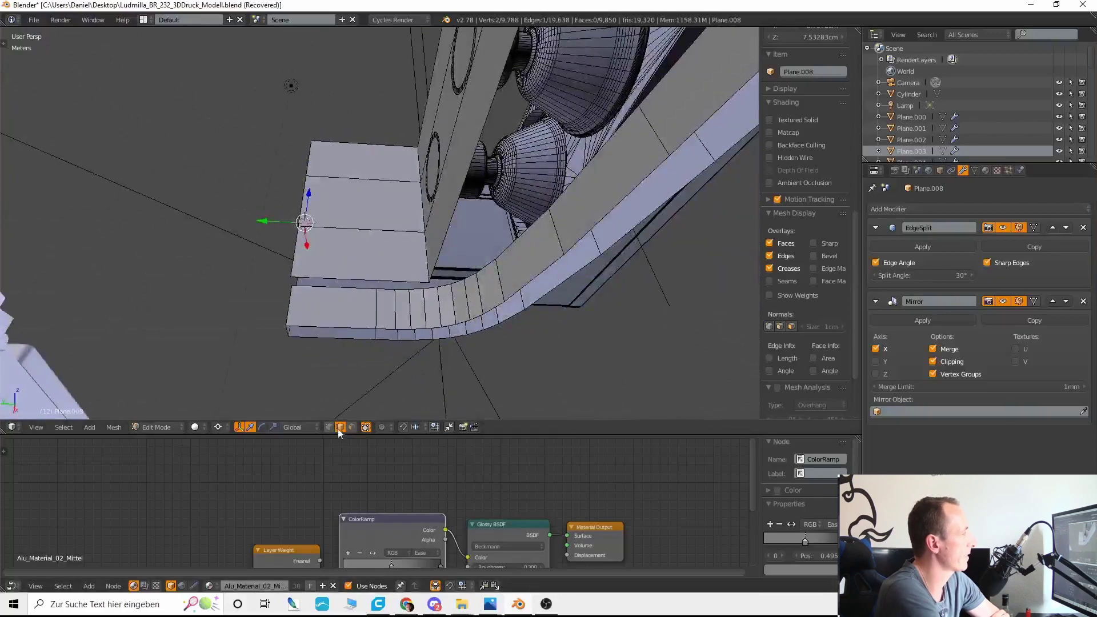
# Step: Select the lowest face of the new wall section and snap the 3D cursor to it
pyautogui.press('a')
pyautogui.rightClick(399, 314)
pyautogui.press('c')
pyautogui.rightClick(350, 273)
pyautogui.moveTo(351, 272); pyautogui.dragTo(240, 409, button='right')
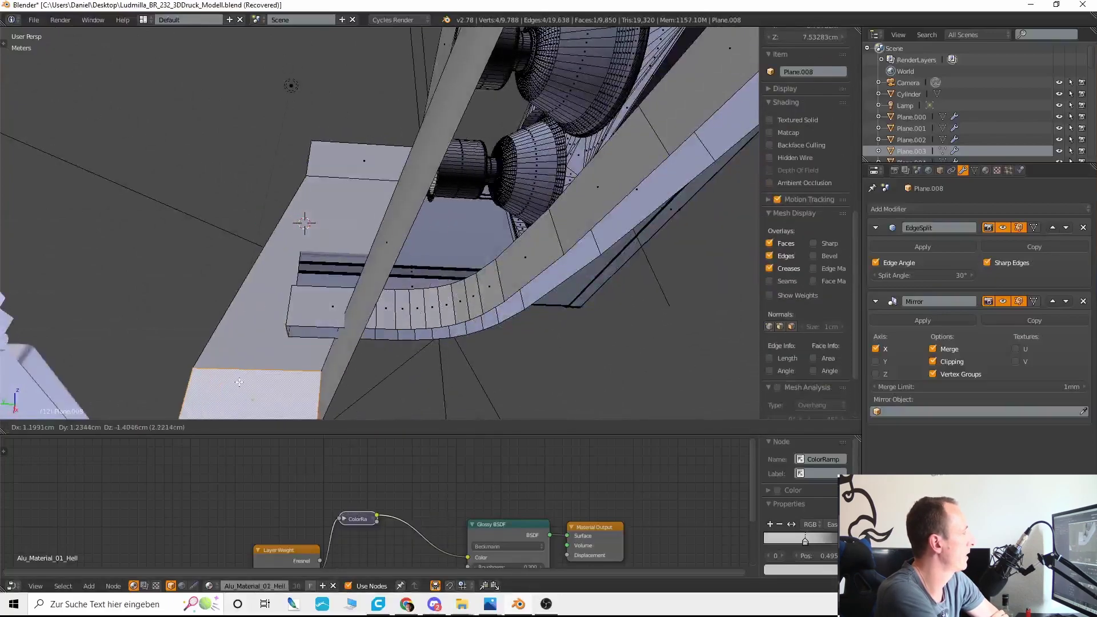
pyautogui.rightClick(143, 407)
pyautogui.click(114, 427)
pyautogui.moveTo(128, 351)
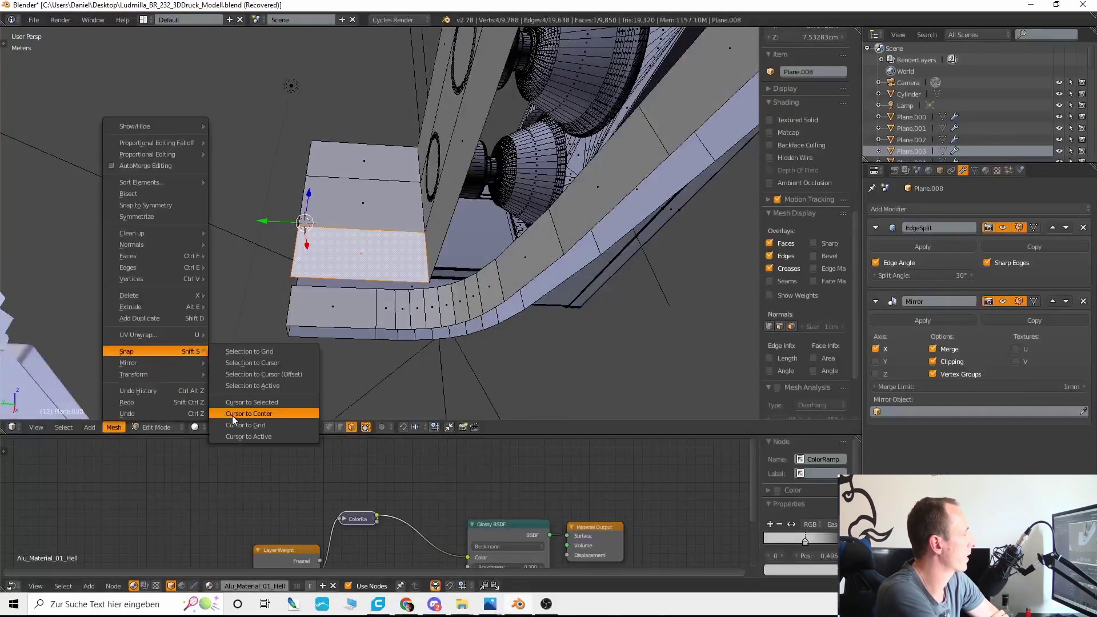
pyautogui.click(247, 404)
# Step: Circle-select the curved strip's inner faces and move them along global X toward the side wall
pyautogui.rightClick(401, 308)
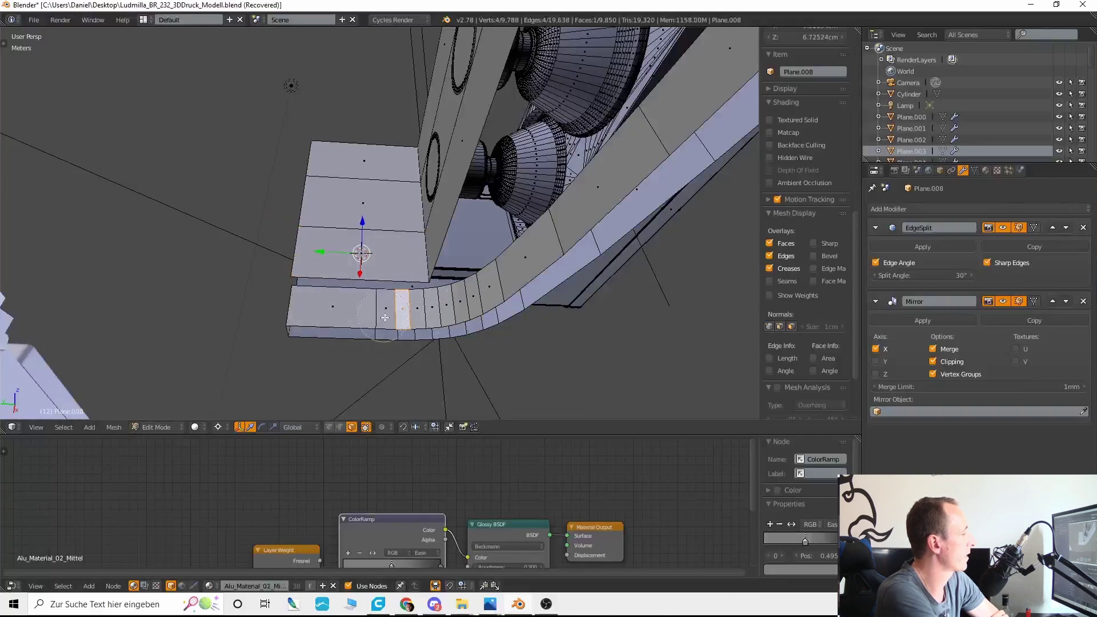
pyautogui.moveTo(377, 306)
pyautogui.mouseDown()
pyautogui.moveTo(443, 307)
pyautogui.moveTo(505, 283)
pyautogui.mouseUp()
pyautogui.rightClick(504, 282)
pyautogui.moveTo(504, 283)
pyautogui.mouseDown(button='middle')
pyautogui.moveTo(514, 272)
pyautogui.moveTo(594, 309)
pyautogui.moveTo(497, 333)
pyautogui.mouseUp(button='middle')
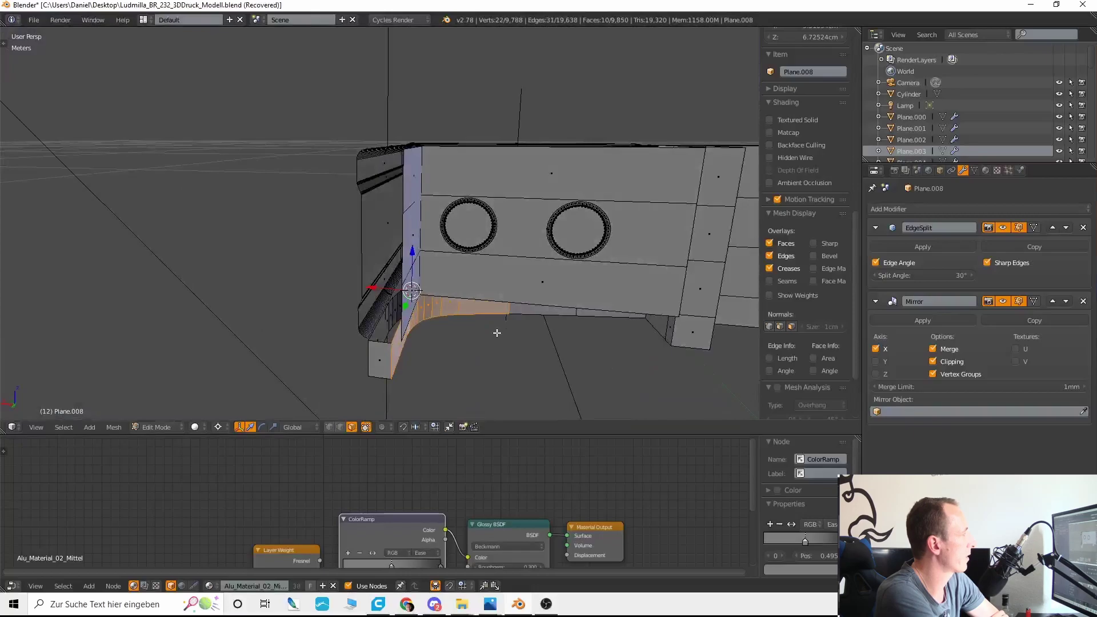
pyautogui.press('g')
pyautogui.press('x')
pyautogui.click(581, 355)
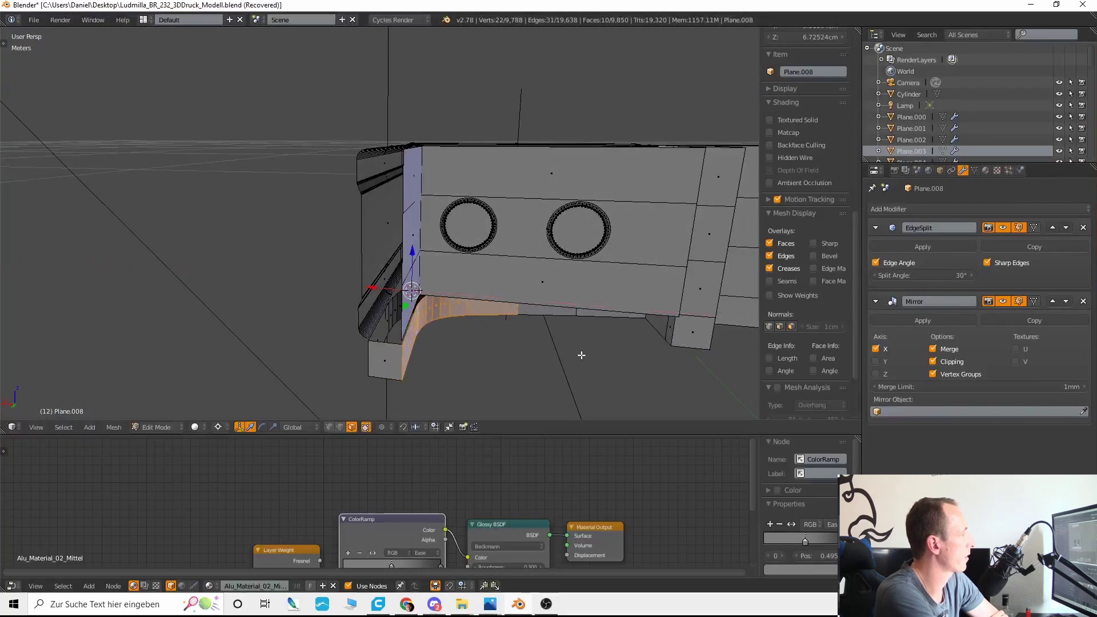
# Step: Switch to edge selection and add a vertical loop cut across the side wall beside the new inner wall section
pyautogui.press('KP_7')
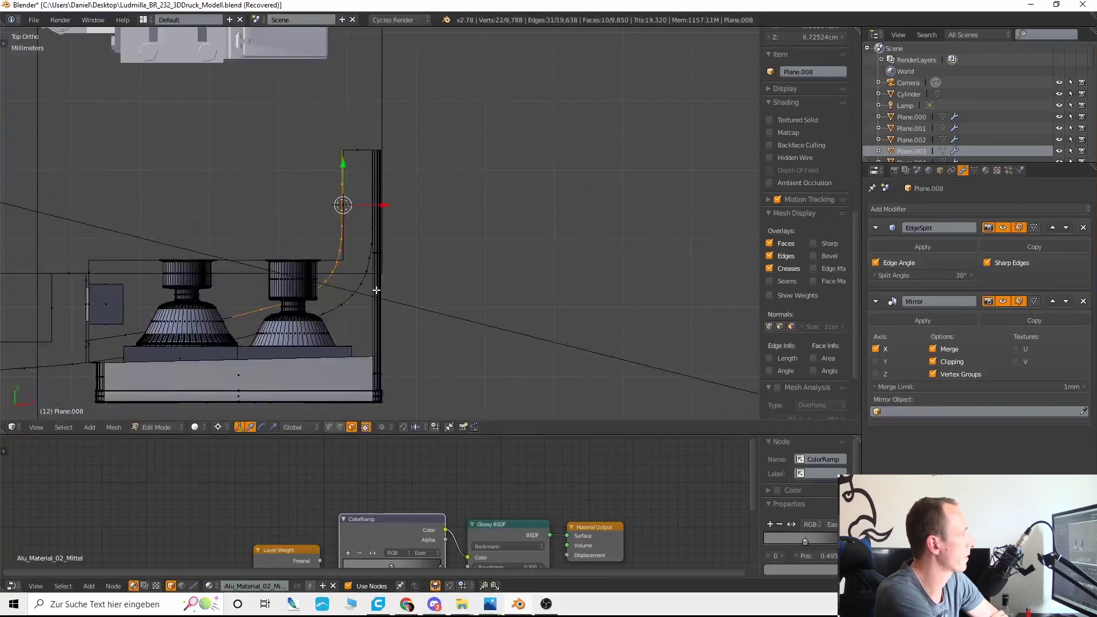
pyautogui.scroll(3, 377, 290)
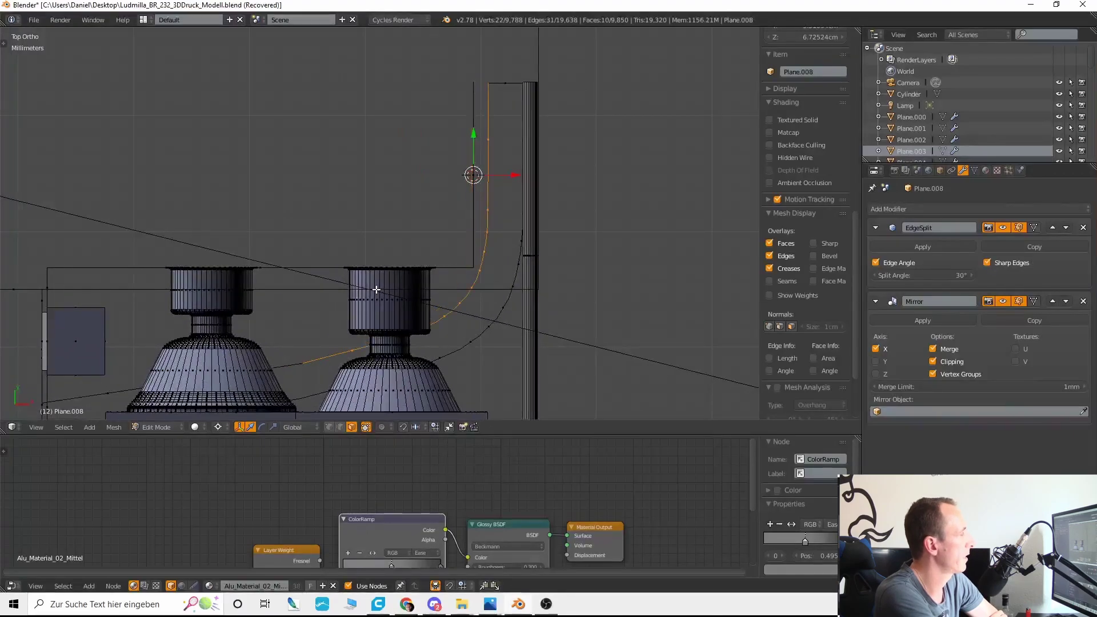
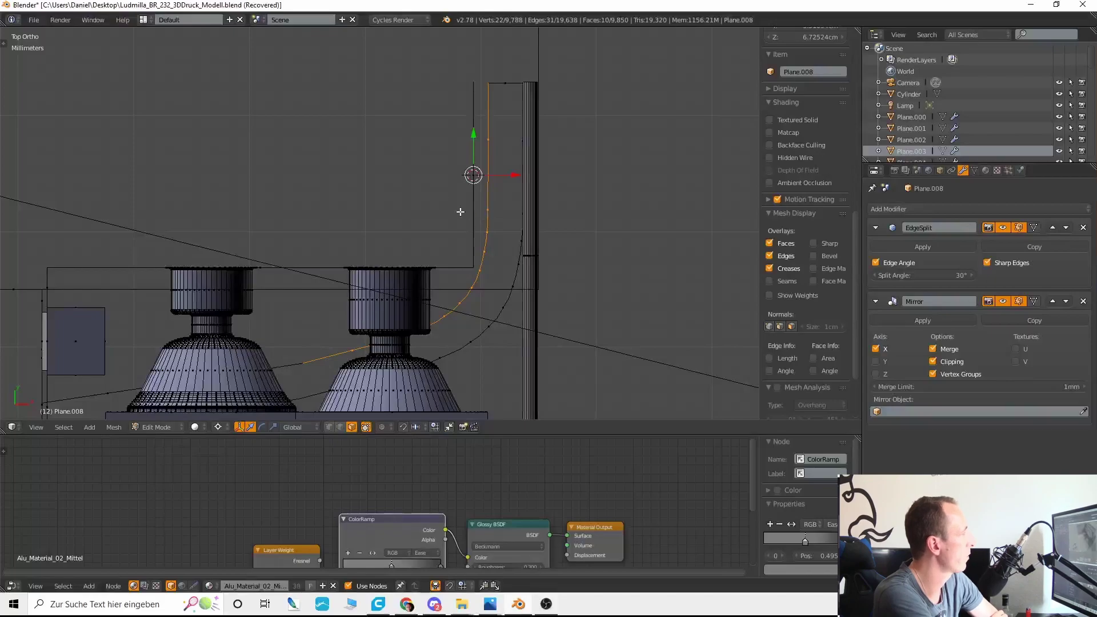
pyautogui.moveTo(489, 223); pyautogui.dragTo(451, 253, button='middle')
pyautogui.scroll(5, 451, 253)
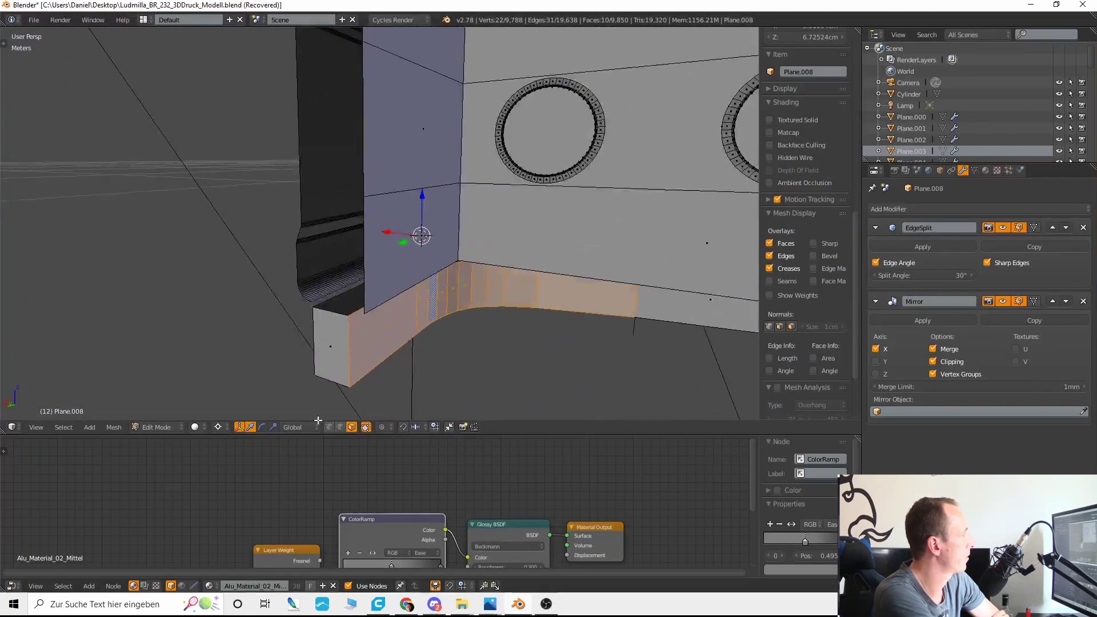
pyautogui.click(341, 428)
pyautogui.moveTo(379, 345); pyautogui.dragTo(316, 209, button='middle')
pyautogui.rightClick(316, 209)
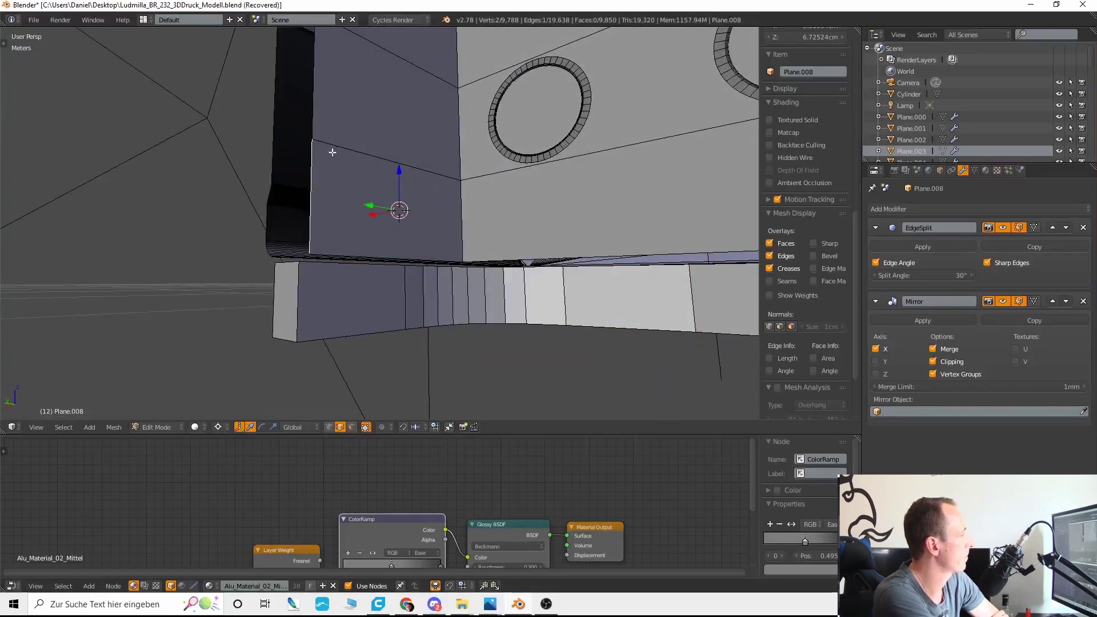
pyautogui.moveTo(263, 273); pyautogui.dragTo(310, 314, button='middle')
pyautogui.hotkey('ctrl', 'r')
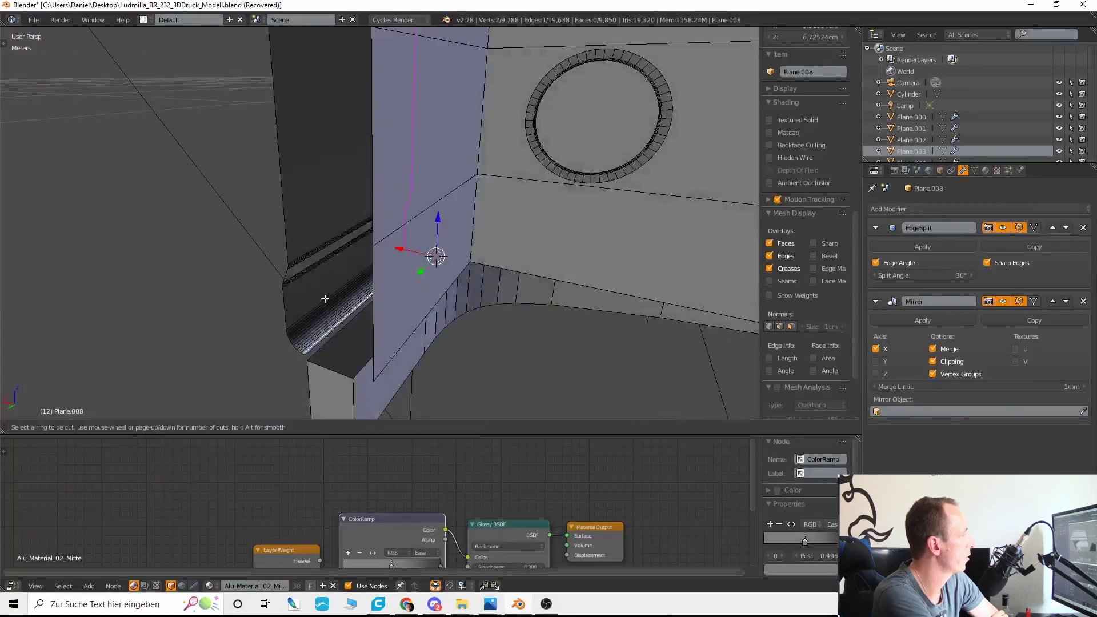
pyautogui.click(324, 298)
pyautogui.click(322, 281)
pyautogui.moveTo(322, 275); pyautogui.dragTo(410, 294, button='middle')
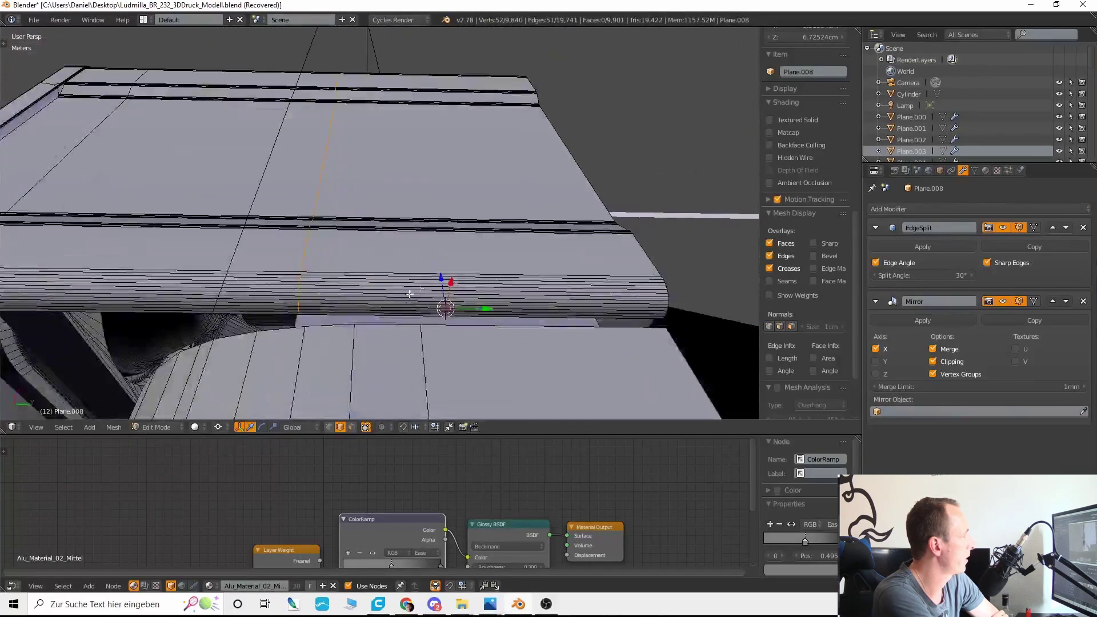
# Step: Fill the open gaps at the end of the side wall with two new faces between selected edges
pyautogui.rightClick(307, 318)
pyautogui.moveTo(612, 242); pyautogui.dragTo(517, 301, button='middle')
pyautogui.press('f')
pyautogui.scroll(3, 516, 301)
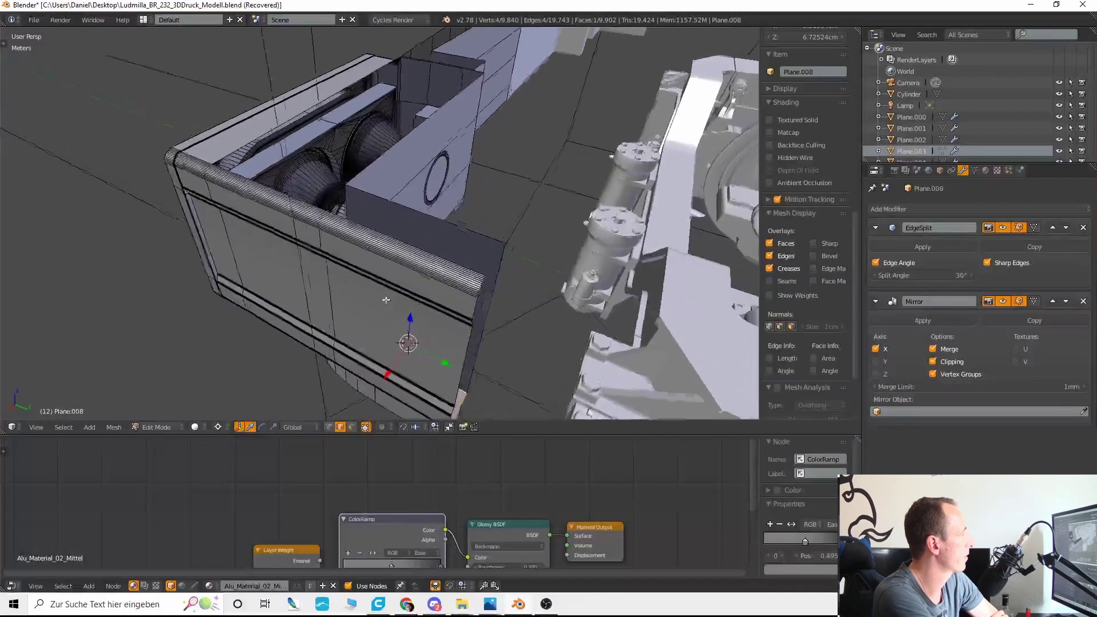
pyautogui.moveTo(385, 299); pyautogui.dragTo(383, 262, button='middle')
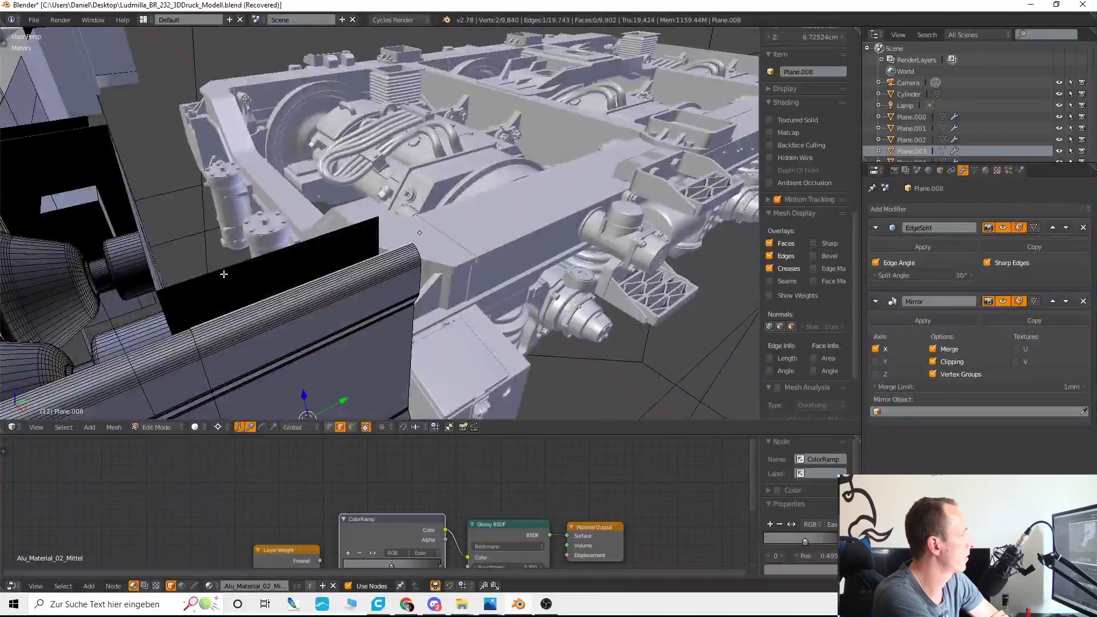
pyautogui.press('f')
pyautogui.moveTo(223, 275); pyautogui.dragTo(501, 281, button='middle')
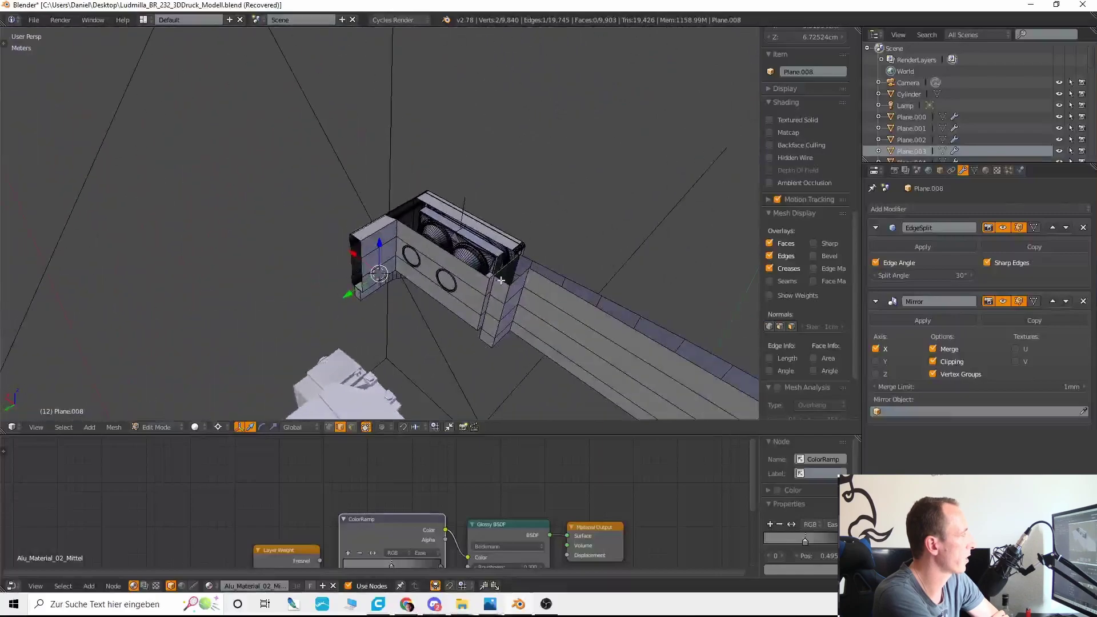
# Step: Select the open edge loop on top of the lamp housing and fill it, triangulating and rejoining the faces into quads
pyautogui.keyDown('alt'); pyautogui.click(425, 286); pyautogui.keyUp('alt')
pyautogui.moveTo(425, 286)
pyautogui.mouseDown(button='middle')
pyautogui.moveTo(397, 268)
pyautogui.moveTo(408, 144)
pyautogui.mouseUp(button='middle')
pyautogui.press('z')
pyautogui.press('z')
pyautogui.hotkey('alt', 'f')
pyautogui.rightClick(371, 159)
pyautogui.keyDown('alt'); pyautogui.rightClick(371, 161); pyautogui.keyUp('alt')
pyautogui.press('f')
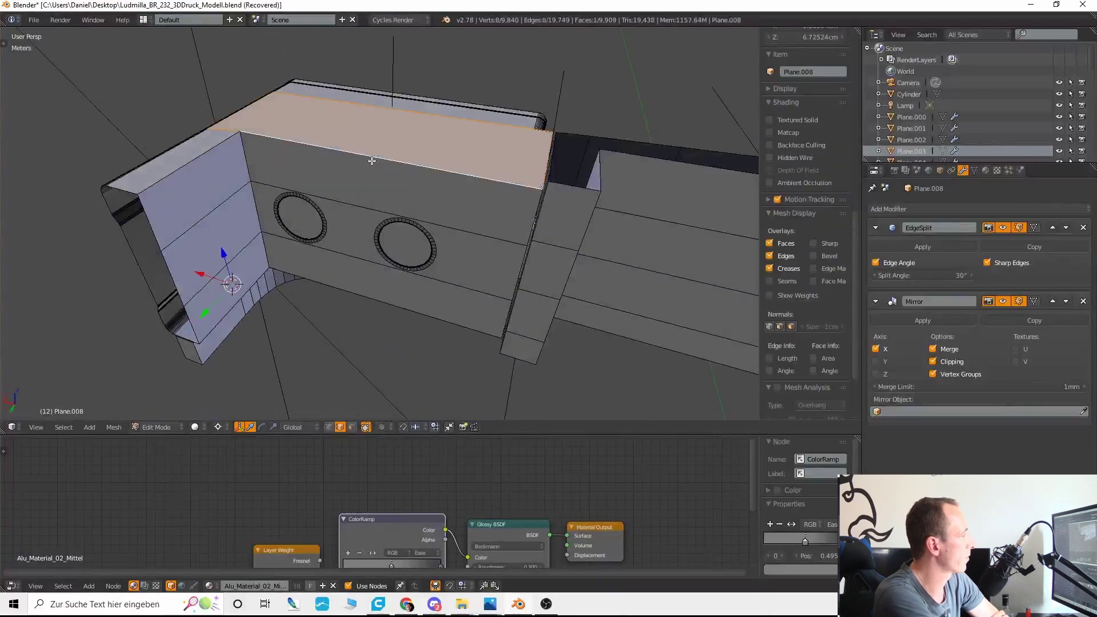
pyautogui.hotkey('ctrl', 't')
pyautogui.hotkey('alt', 'j')
pyautogui.rightClick(371, 163)
# Step: Delete the rear wall face that spans the two round lamp openings
pyautogui.scroll(-4, 371, 186)
pyautogui.moveTo(370, 189); pyautogui.dragTo(311, 312, button='middle')
pyautogui.scroll(6, 395, 229)
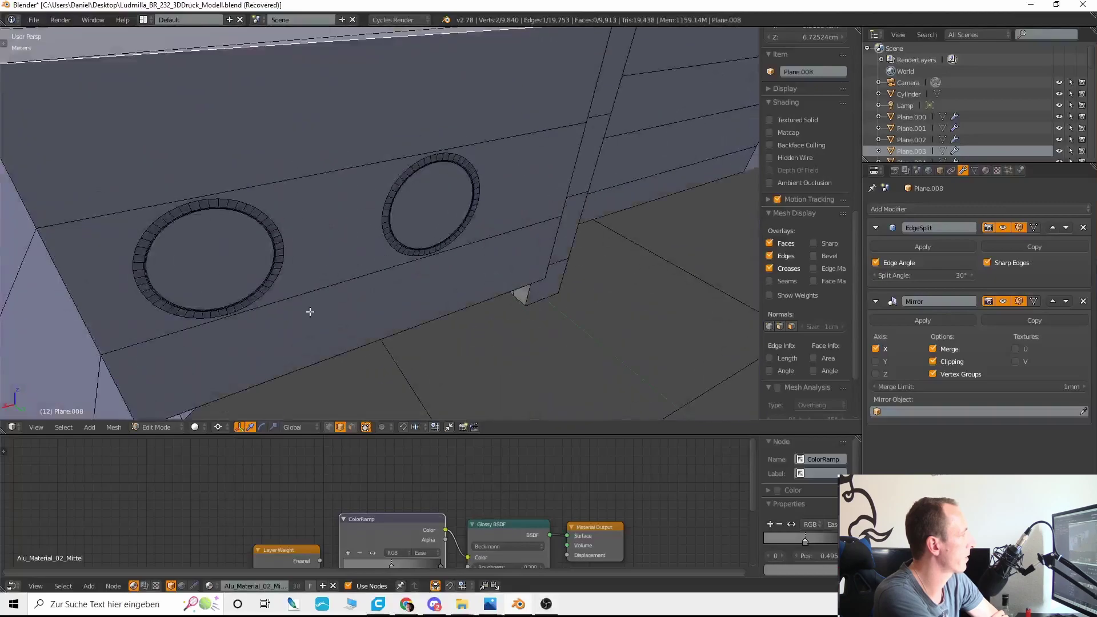
pyautogui.click(352, 428)
pyautogui.rightClick(344, 214)
pyautogui.press('x')
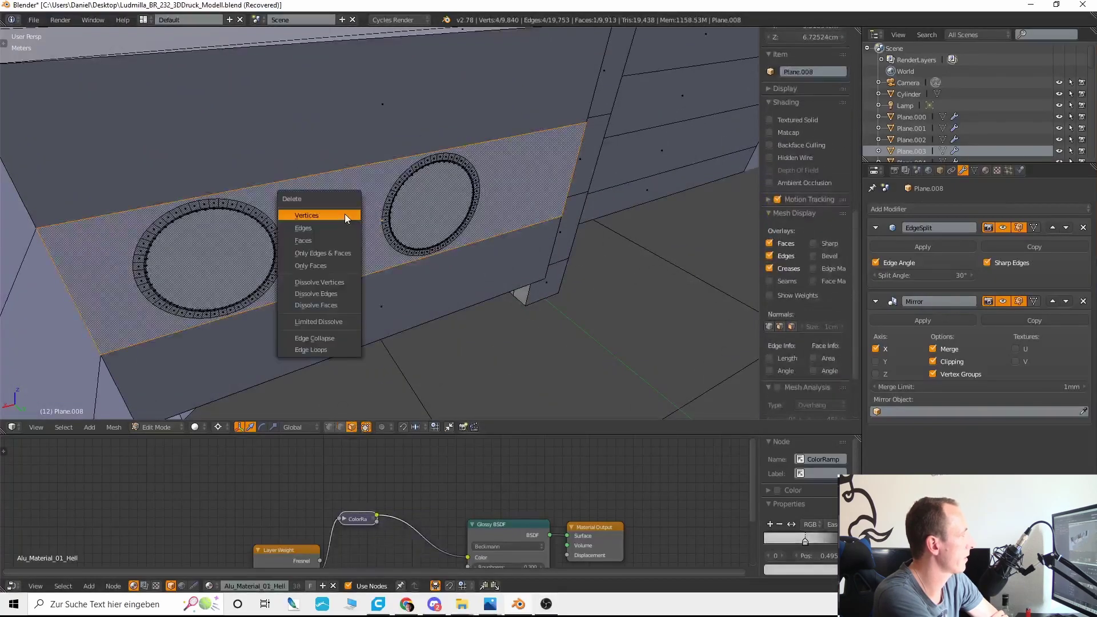
pyautogui.click(320, 240)
pyautogui.click(340, 427)
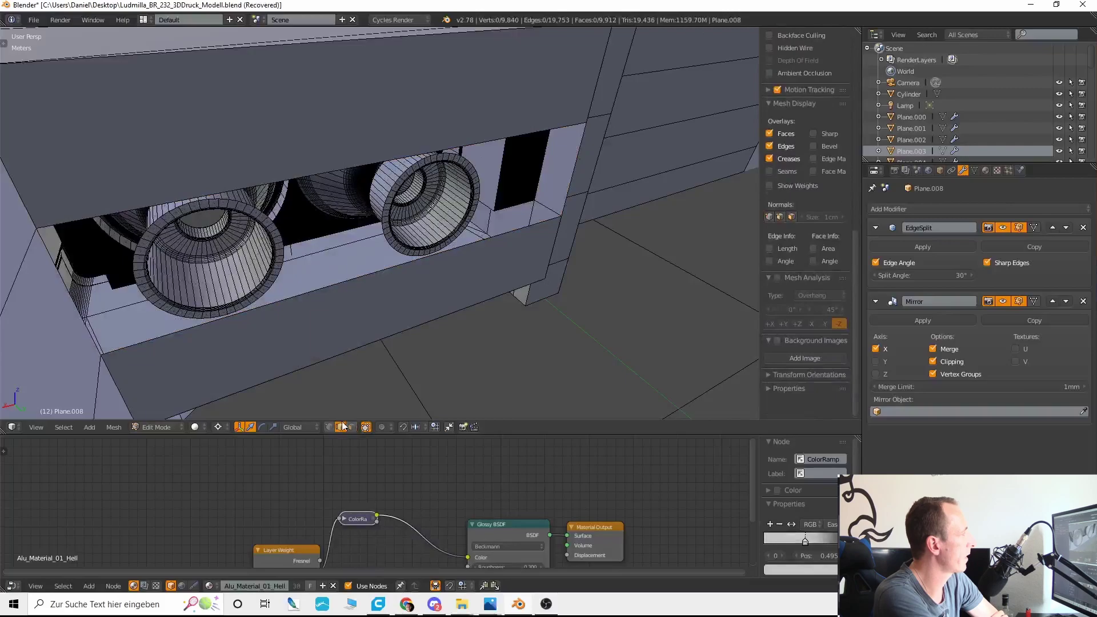
# Step: Build connecting faces between the two lamp rings and from the ring to the rear wall opening's end edge
pyautogui.scroll(6, 456, 296)
pyautogui.rightClick(409, 233)
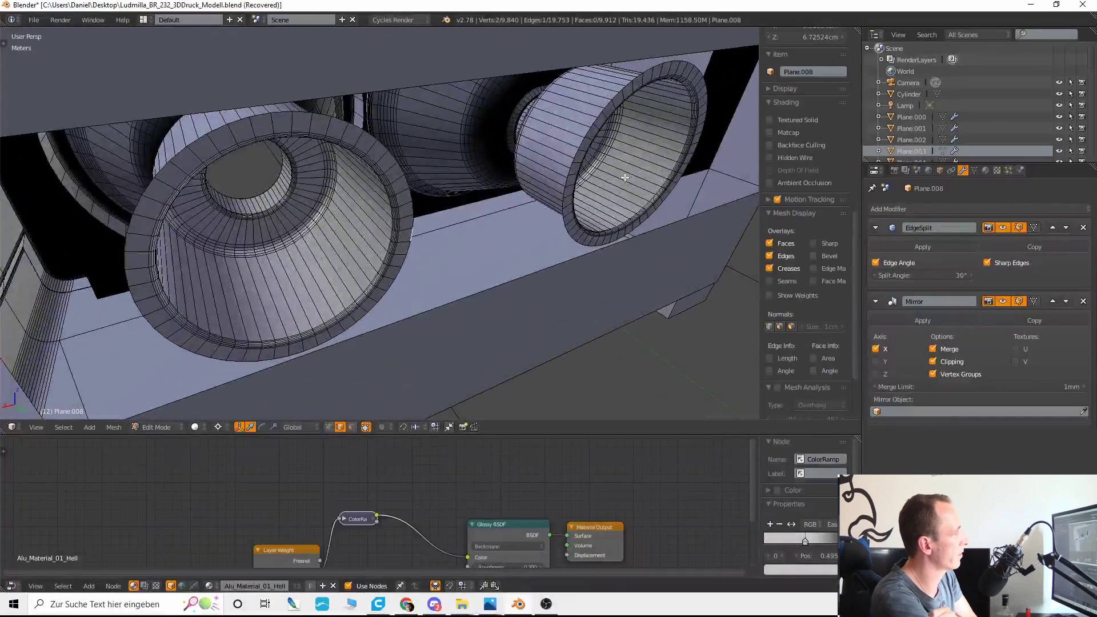
pyautogui.press('f')
pyautogui.moveTo(566, 190); pyautogui.dragTo(421, 268, button='middle')
pyautogui.rightClick(421, 268)
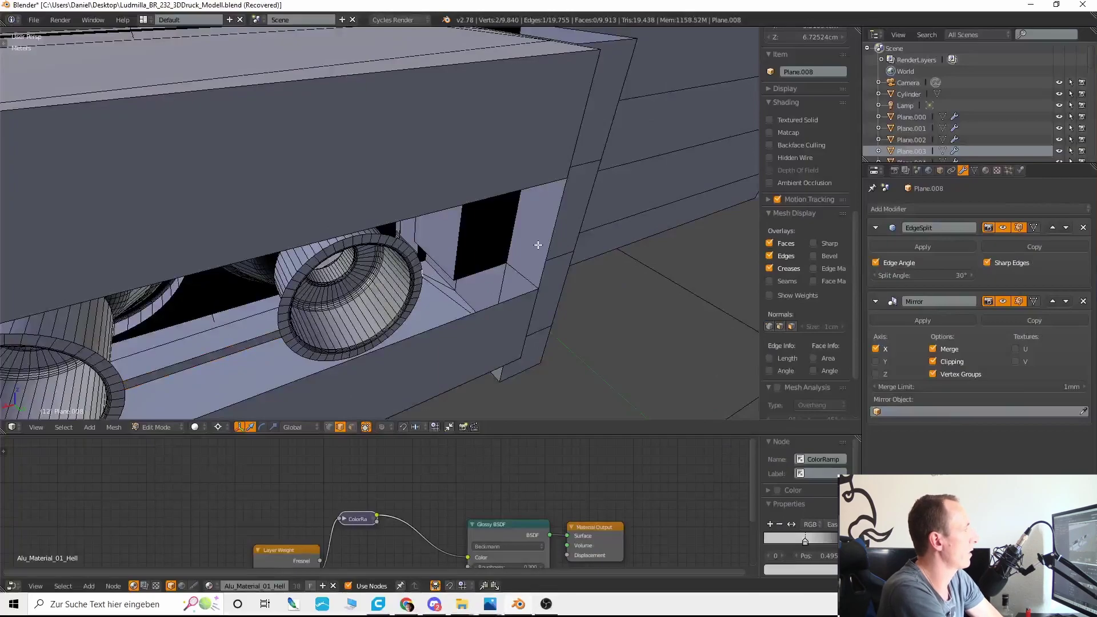
pyautogui.press('f')
# Step: Select the remaining boundary loop around the lamp rings, fill it with a face and triangulate it
pyautogui.rightClick(467, 279)
pyautogui.keyDown('alt'); pyautogui.rightClick(470, 278); pyautogui.keyUp('alt')
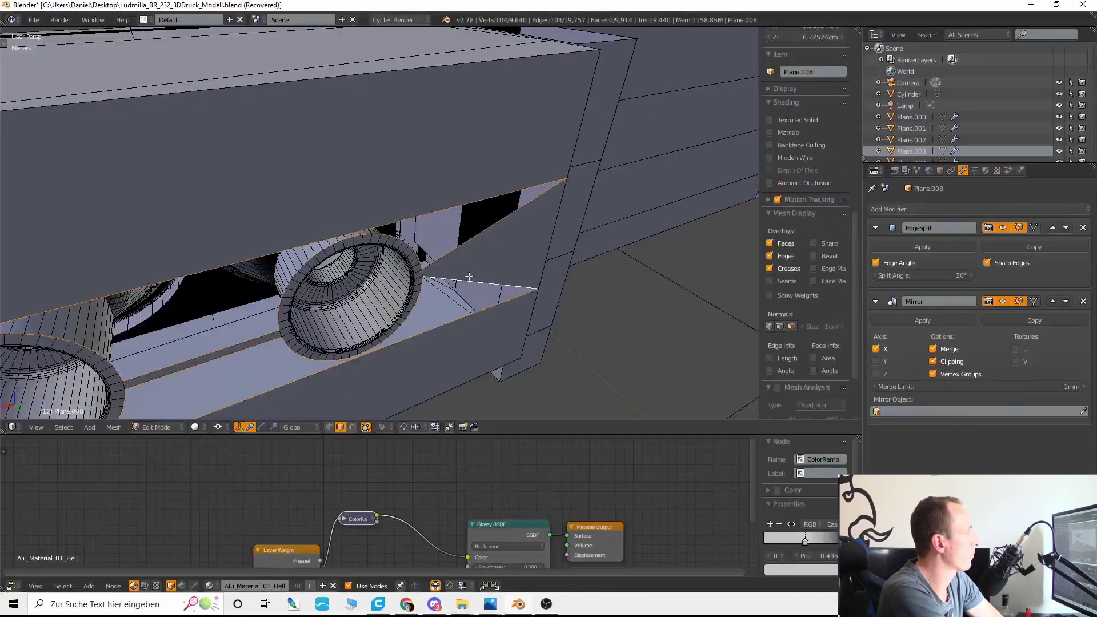
pyautogui.press('f')
pyautogui.hotkey('ctrl', 't')
pyautogui.rightClick(467, 274)
# Step: Add a horizontal loop cut through the wall section below the lamp openings and turn on edge length display
pyautogui.scroll(-4, 466, 274)
pyautogui.moveTo(457, 272); pyautogui.dragTo(479, 241, button='middle')
pyautogui.scroll(4, 383, 242)
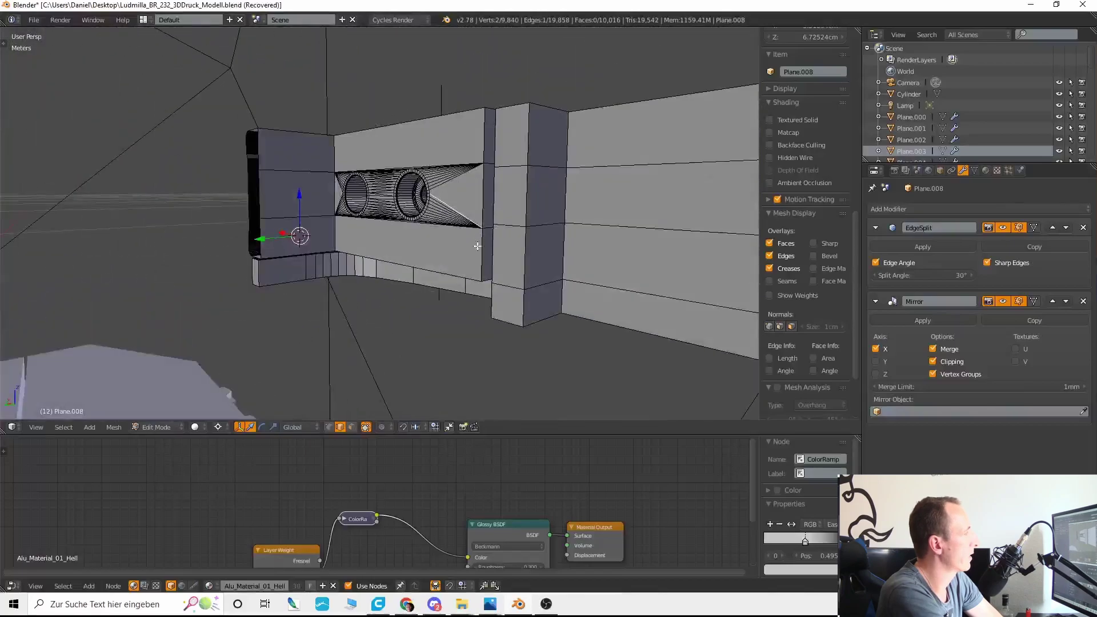
pyautogui.keyDown('alt'); pyautogui.rightClick(479, 241); pyautogui.keyUp('alt')
pyautogui.click(769, 359)
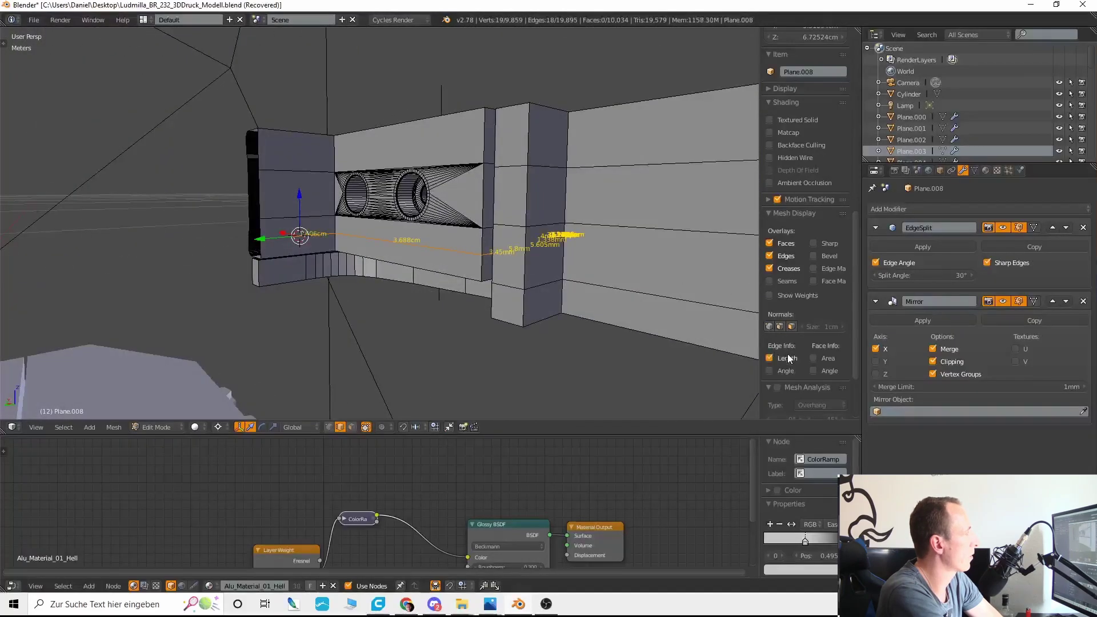
# Step: Move the new rear and side wall edges along global Z by -0.000675 m, then by 0.002 m
pyautogui.rightClick(390, 234)
pyautogui.keyDown('shift'); pyautogui.rightClick(319, 231); pyautogui.keyUp('shift')
pyautogui.scroll(3, 464, 286)
pyautogui.press('g')
pyautogui.press('z')
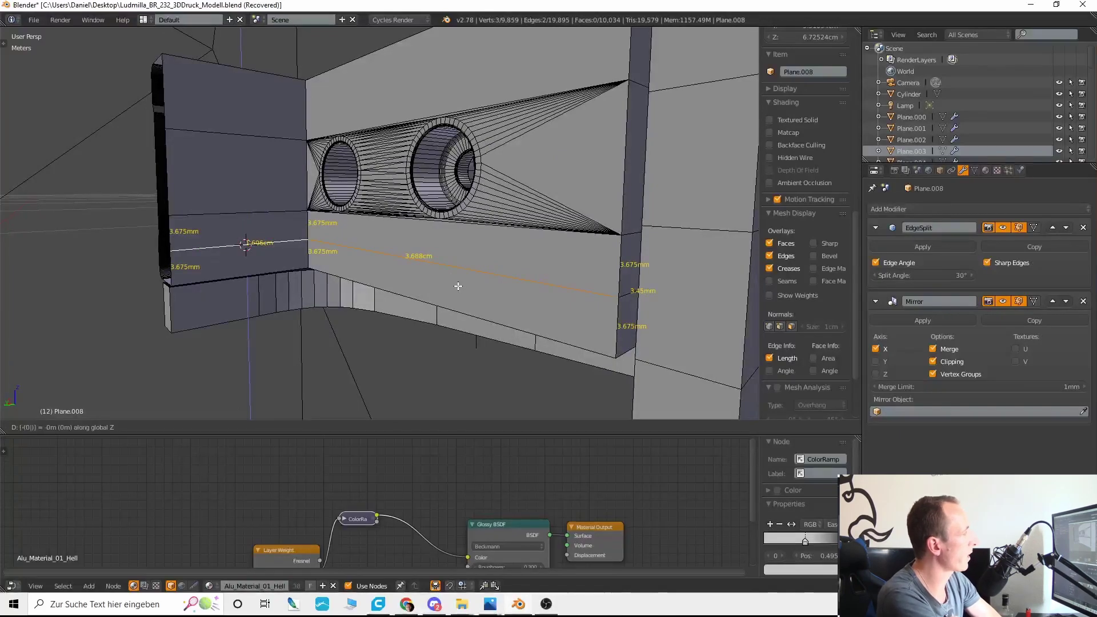
pyautogui.write('-0.000675')
pyautogui.press('Return')
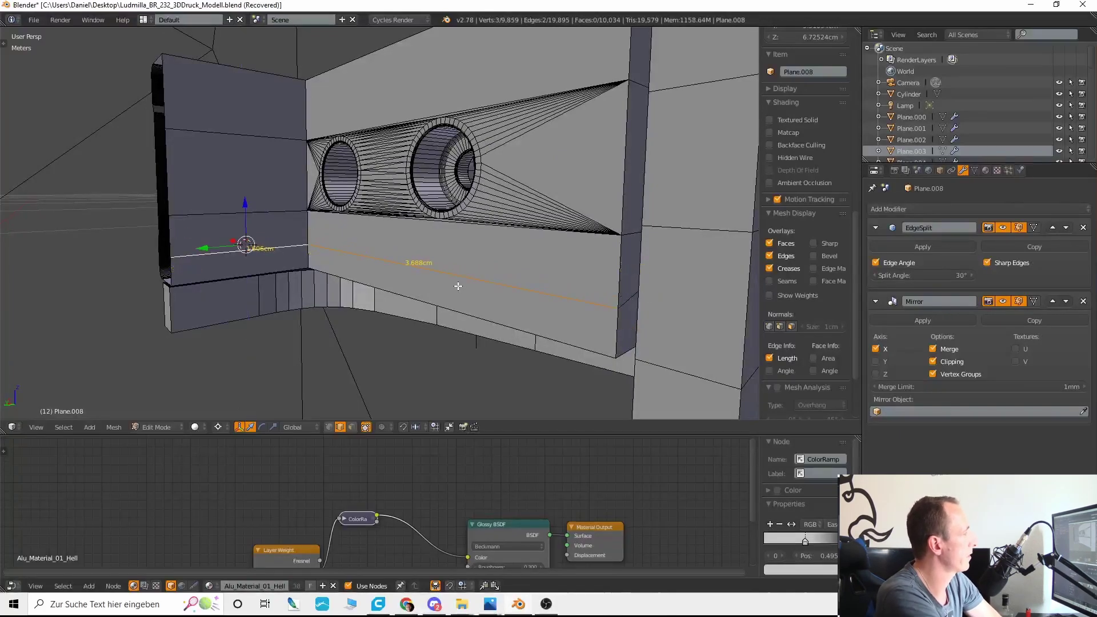
pyautogui.write('gz0.002')
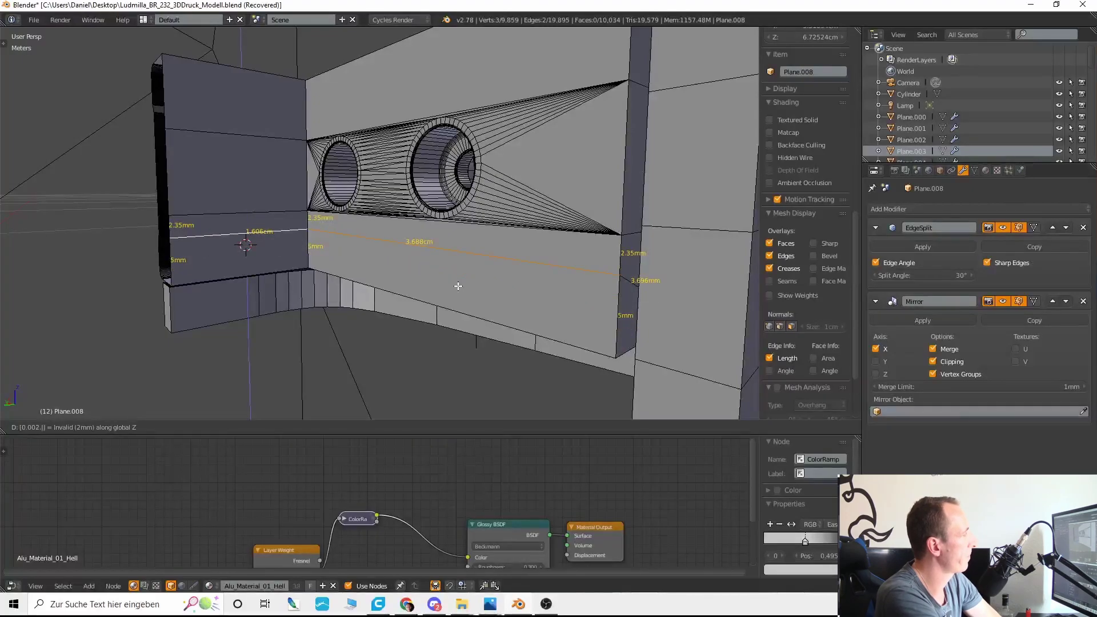
pyautogui.press('Return')
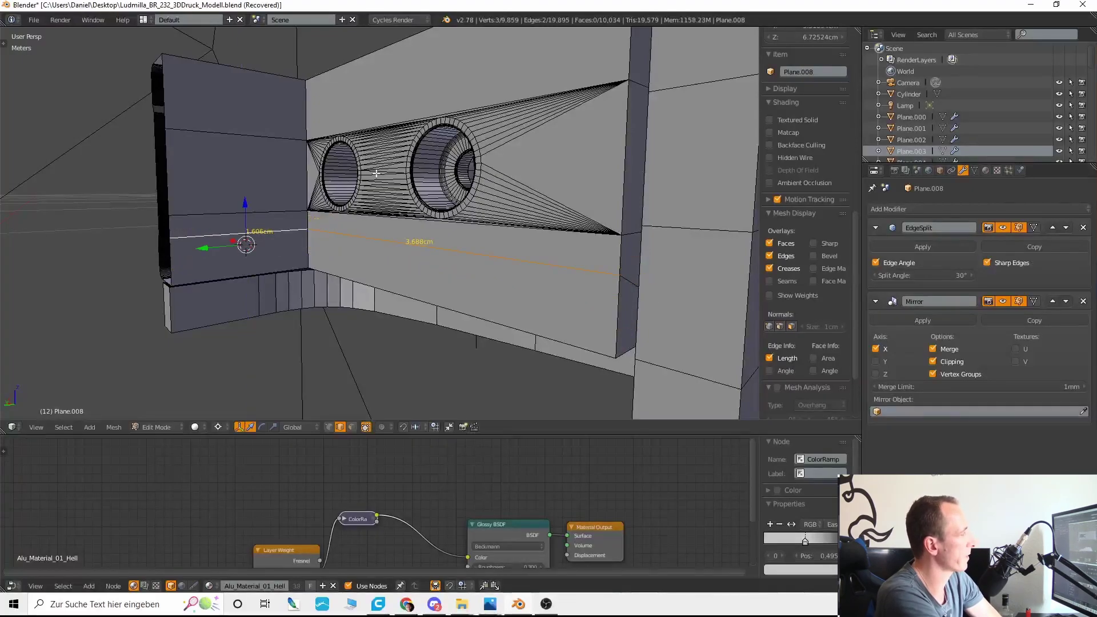
# Step: Select the outer vertical edge of the side wall's lowest 5 mm section and snap the 3D cursor to it
pyautogui.scroll(-4, 376, 173)
pyautogui.moveTo(376, 173); pyautogui.dragTo(354, 227, button='middle')
pyautogui.scroll(4, 377, 263)
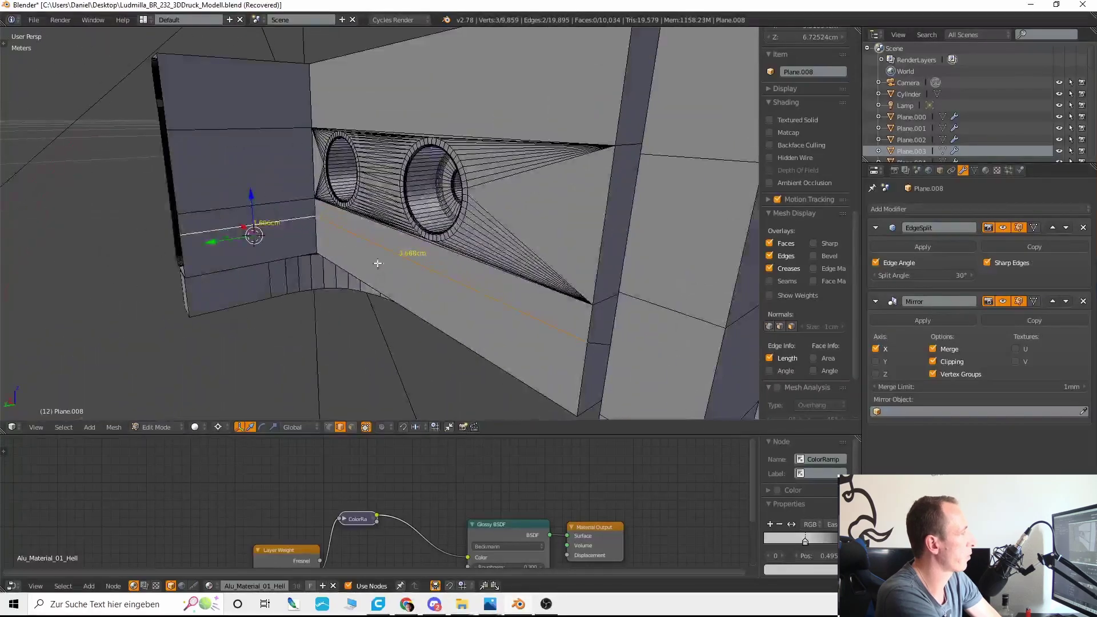
pyautogui.click(353, 427)
pyautogui.click(302, 251)
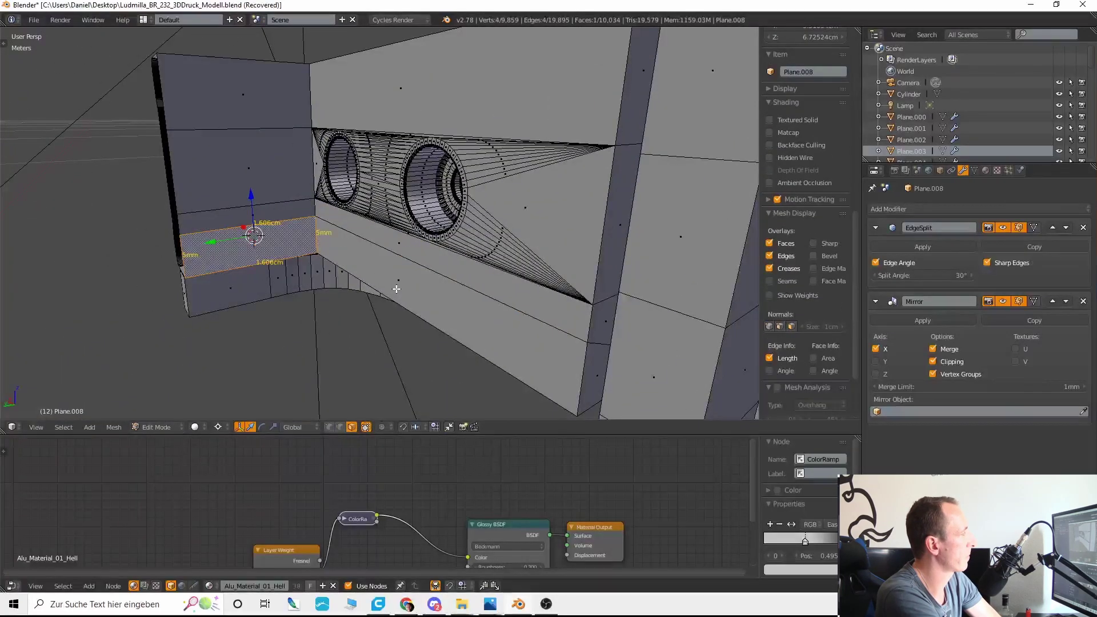
pyautogui.click(339, 427)
pyautogui.click(194, 247)
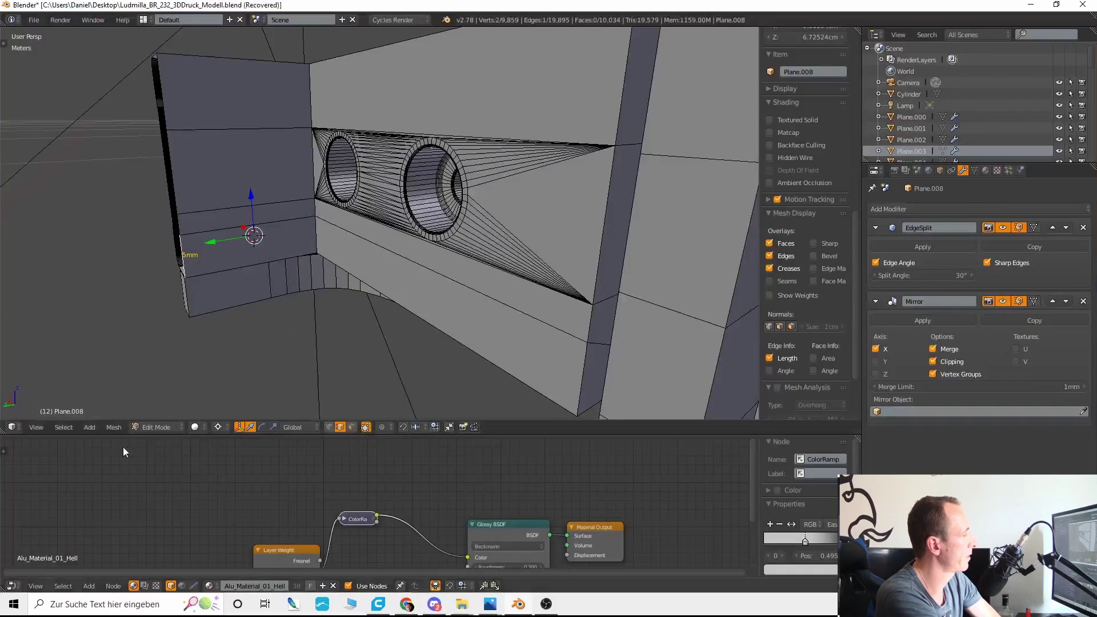
pyautogui.click(114, 427)
pyautogui.moveTo(171, 351)
pyautogui.click(245, 403)
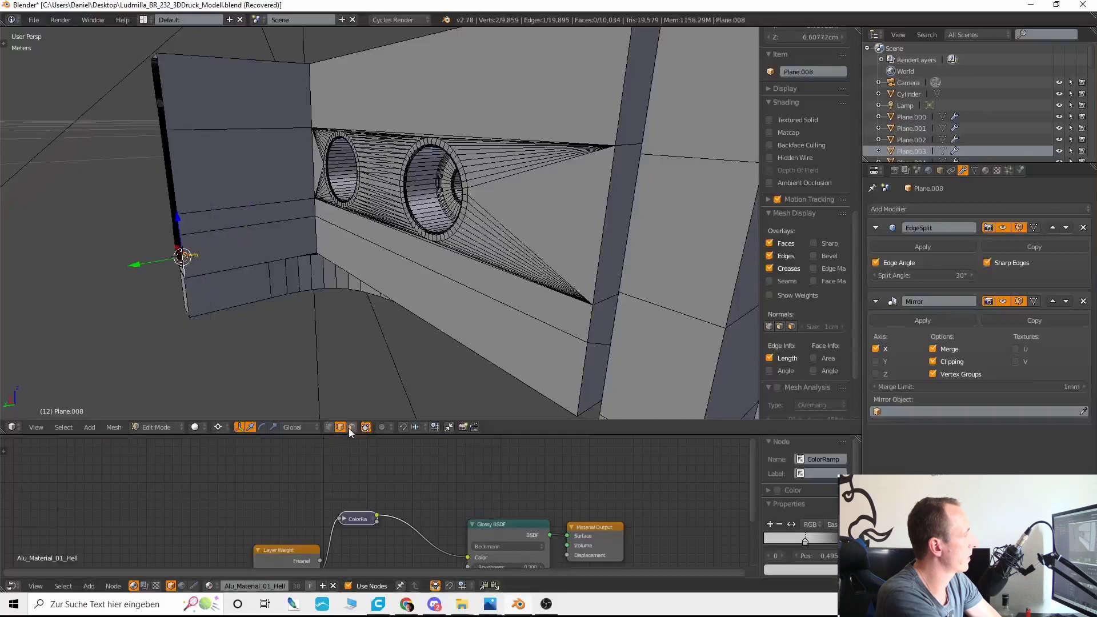
# Step: Extrude the rear wall's lowest face into a ledge reaching the 3D cursor at the side wall's outer edge
pyautogui.click(352, 427)
pyautogui.click(311, 354)
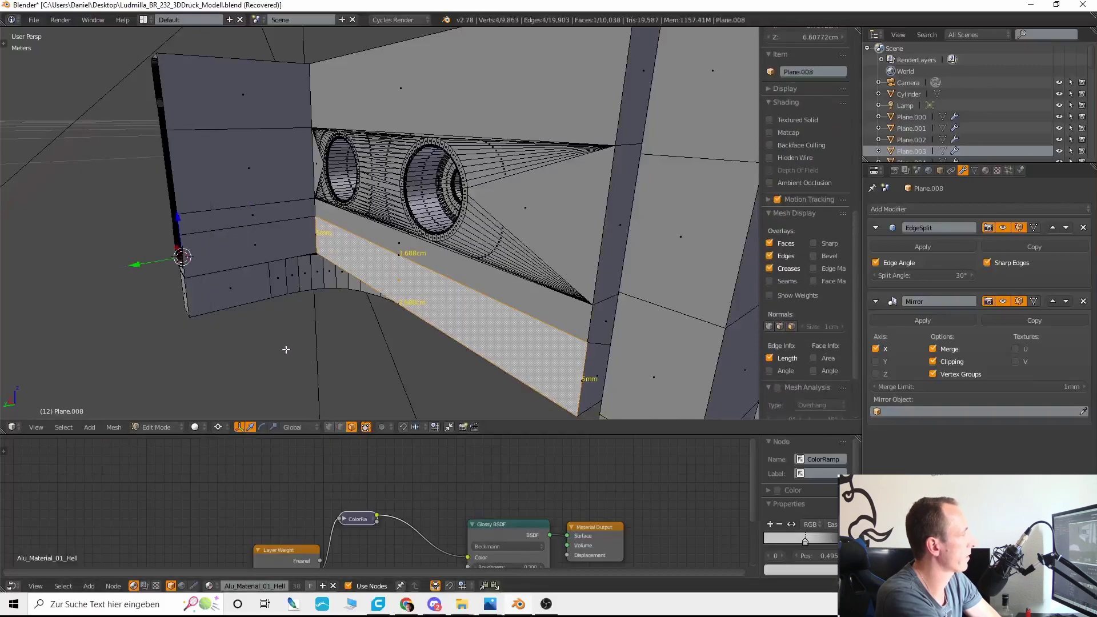
pyautogui.press('KP_Decimal')
pyautogui.rightClick(370, 174)
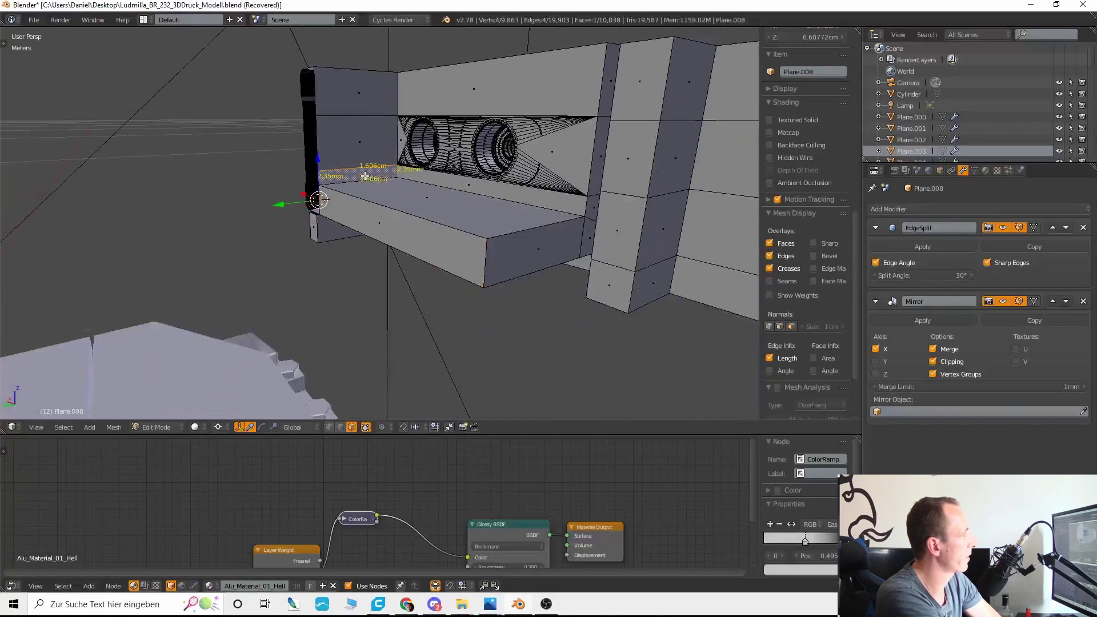
pyautogui.press('KP_Decimal')
# Step: Delete the faces where the side wall meets the end of the new ledge
pyautogui.moveTo(320, 229); pyautogui.dragTo(466, 216, button='middle')
pyautogui.scroll(-1, 423, 257)
pyautogui.rightClick(396, 294)
pyautogui.press('x')
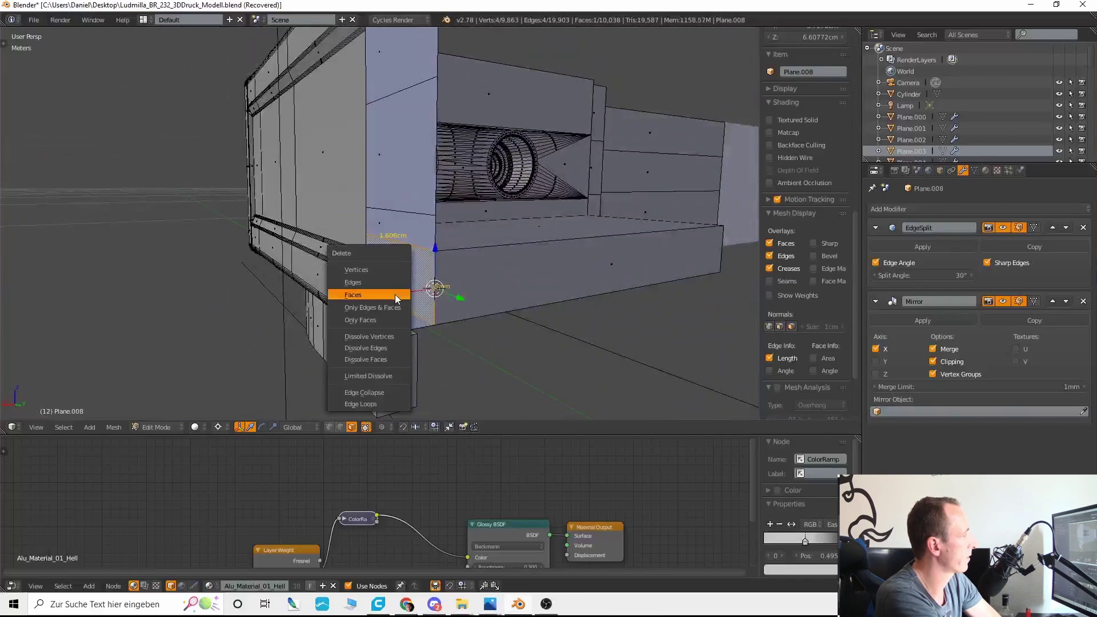
pyautogui.click(403, 292)
# Step: Merge the two pairs of coincident vertices at the upper and lower corners where the ledge meets the side wall
pyautogui.click(330, 428)
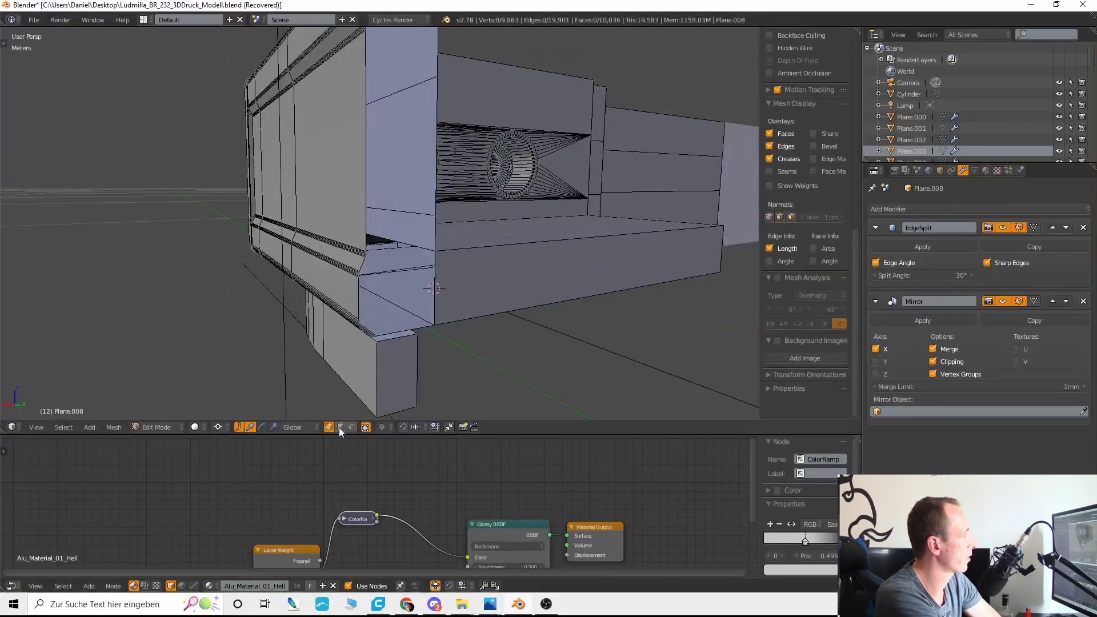
pyautogui.moveTo(494, 296); pyautogui.dragTo(505, 323, button='middle')
pyautogui.press('z')
pyautogui.rightClick(440, 330)
pyautogui.keyDown('shift'); pyautogui.rightClick(439, 329); pyautogui.keyUp('shift')
pyautogui.hotkey('alt', 'm')
pyautogui.click(439, 330)
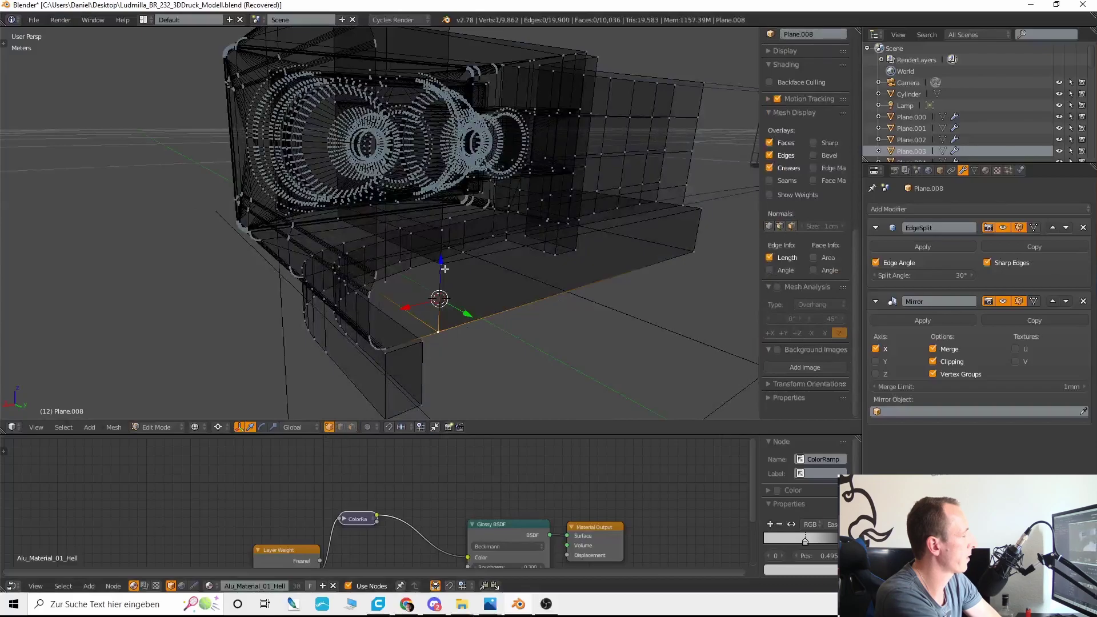
pyautogui.rightClick(448, 265)
pyautogui.keyDown('shift'); pyautogui.rightClick(448, 266); pyautogui.keyUp('shift')
pyautogui.hotkey('alt', 'm')
pyautogui.click(448, 267)
pyautogui.press('z')
# Step: Switch to face selection and delete the long outer face of the ledge
pyautogui.scroll(-5, 496, 284)
pyautogui.moveTo(498, 284); pyautogui.dragTo(328, 392, button='middle')
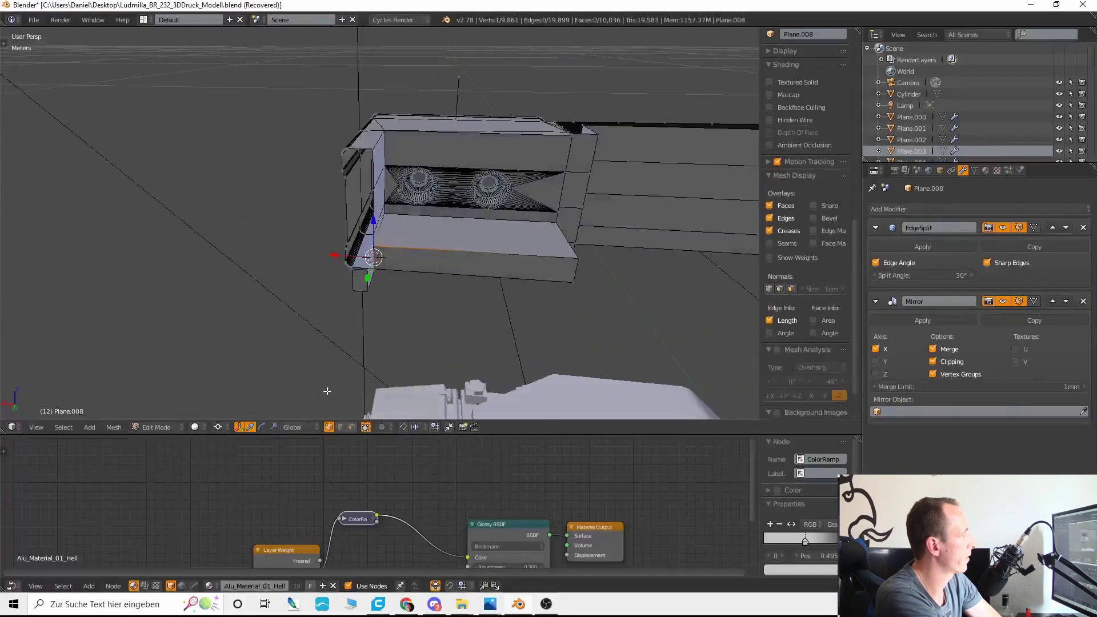
pyautogui.click(352, 428)
pyautogui.rightClick(467, 265)
pyautogui.press('x')
pyautogui.click(468, 266)
pyautogui.scroll(-3, 501, 248)
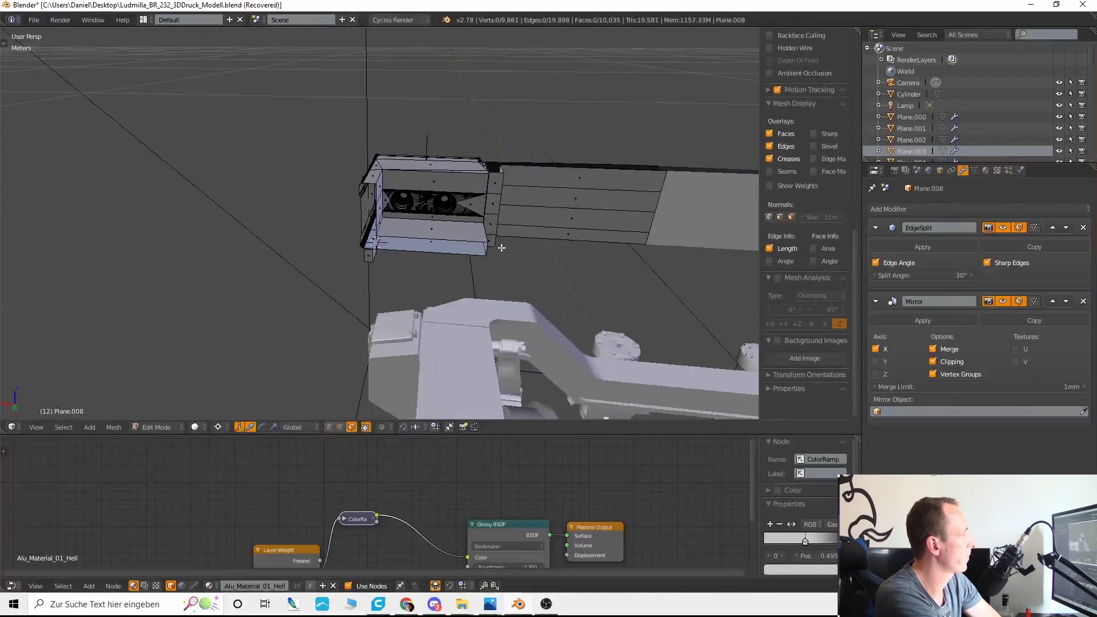
pyautogui.click(474, 247)
# Step: Select the rear wall face beside the lamp openings and snap the 3D cursor to it
pyautogui.moveTo(474, 247); pyautogui.dragTo(285, 238, button='middle')
pyautogui.press('Tab')
pyautogui.press('Tab')
pyautogui.moveTo(468, 313); pyautogui.dragTo(411, 221, button='middle')
pyautogui.rightClick(411, 221)
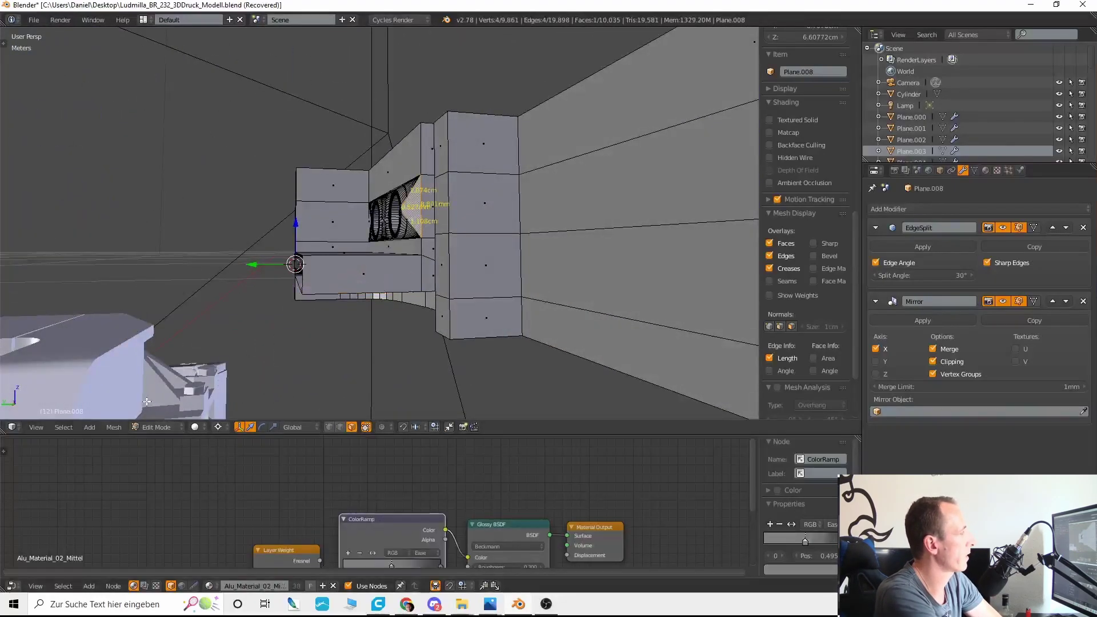
pyautogui.click(114, 427)
pyautogui.moveTo(148, 346)
pyautogui.click(269, 396)
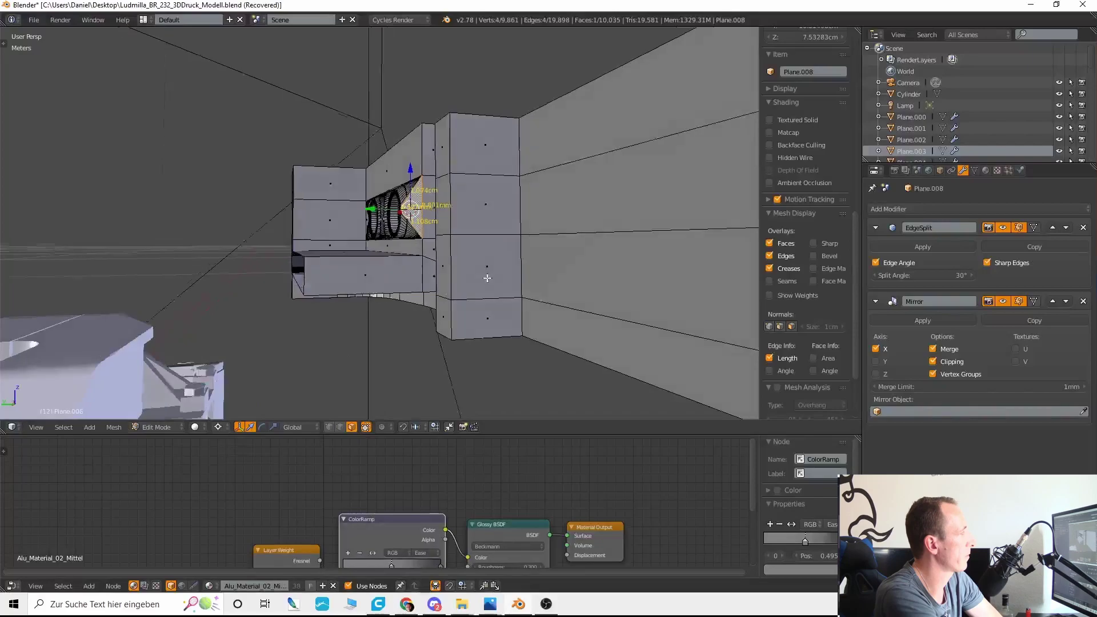
# Step: Select the four stacked narrow faces of the projecting post and flatten them to the 3D cursor by scaling Y to 0
pyautogui.moveTo(487, 278); pyautogui.dragTo(532, 303, button='middle')
pyautogui.rightClick(452, 314)
pyautogui.keyDown('shift'); pyautogui.rightClick(456, 275); pyautogui.keyUp('shift')
pyautogui.keyDown('shift'); pyautogui.rightClick(459, 224); pyautogui.keyUp('shift')
pyautogui.keyDown('shift'); pyautogui.rightClick(463, 173); pyautogui.keyUp('shift')
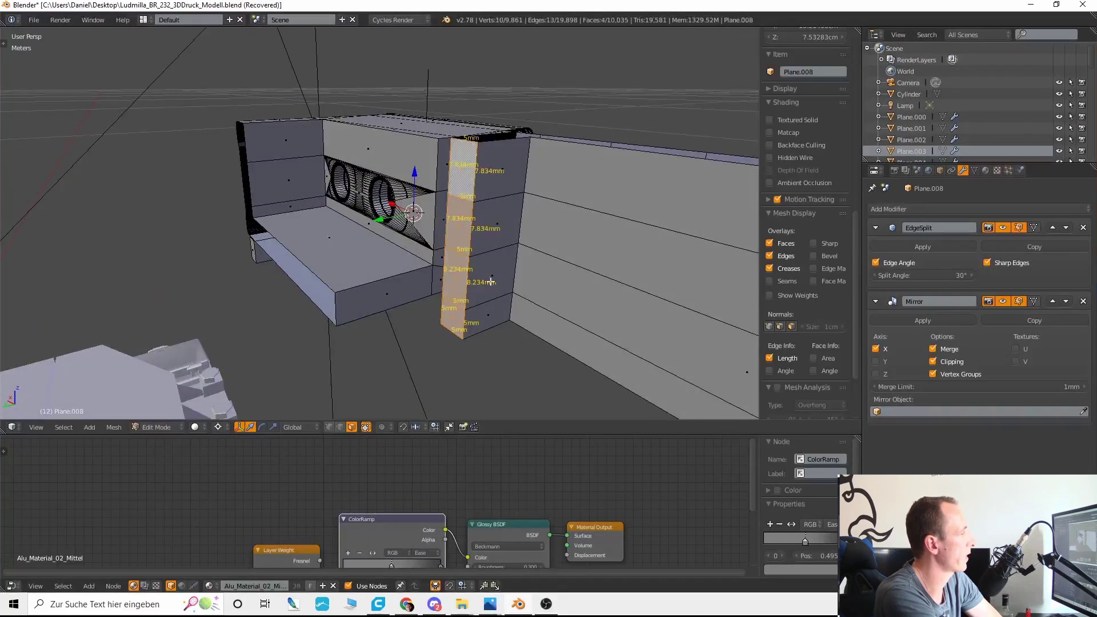
pyautogui.press('s')
pyautogui.press('y')
pyautogui.press('0')
pyautogui.press('Return')
# Step: Examine the lamp housing, projecting post and curved strip from the rear, side and front
pyautogui.rightClick(509, 294)
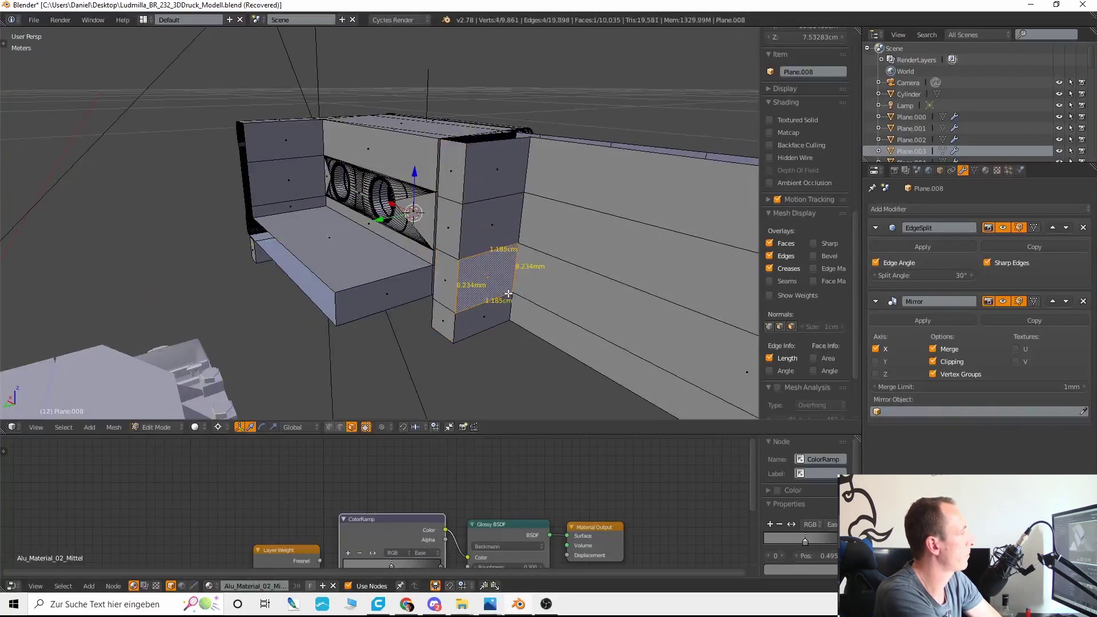
pyautogui.scroll(-2, 509, 293)
pyautogui.moveTo(509, 293); pyautogui.dragTo(366, 188, button='middle')
pyautogui.scroll(3, 482, 333)
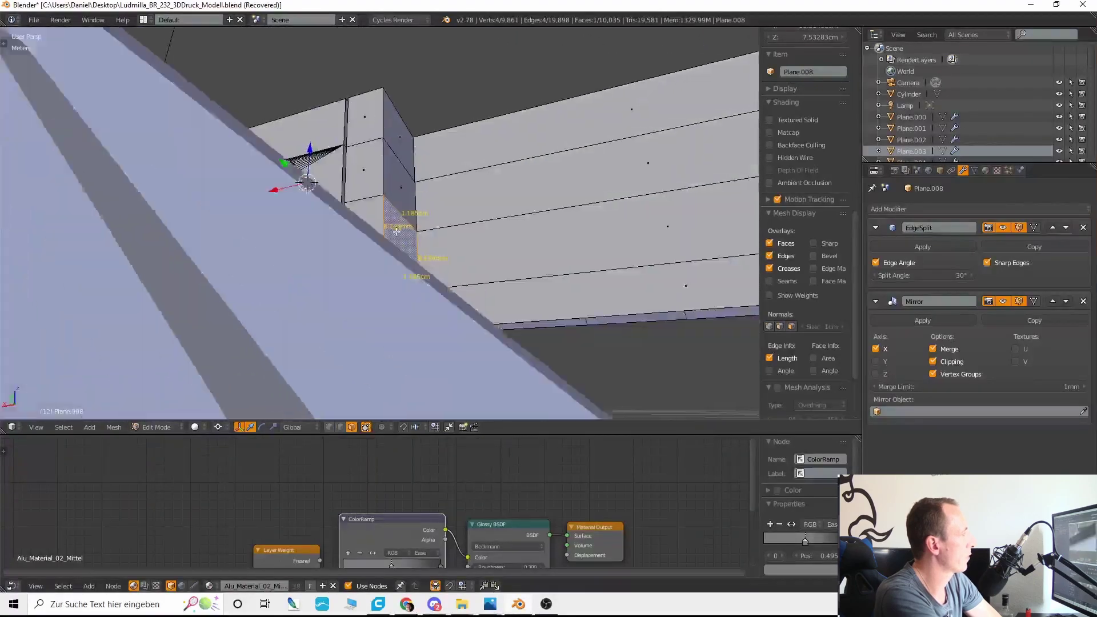
pyautogui.keyDown('shift'); pyautogui.moveTo(303, 283); pyautogui.dragTo(614, 268, button='middle'); pyautogui.keyUp('shift')
pyautogui.scroll(-4, 473, 319)
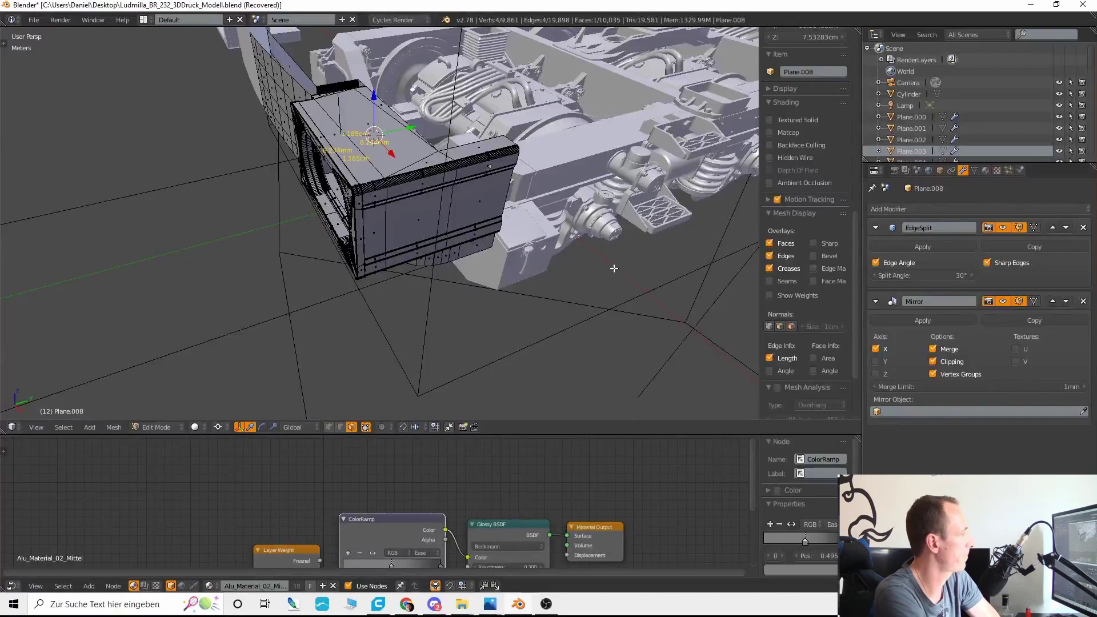
pyautogui.moveTo(615, 269); pyautogui.dragTo(370, 210, button='middle')
pyautogui.scroll(2, 370, 206)
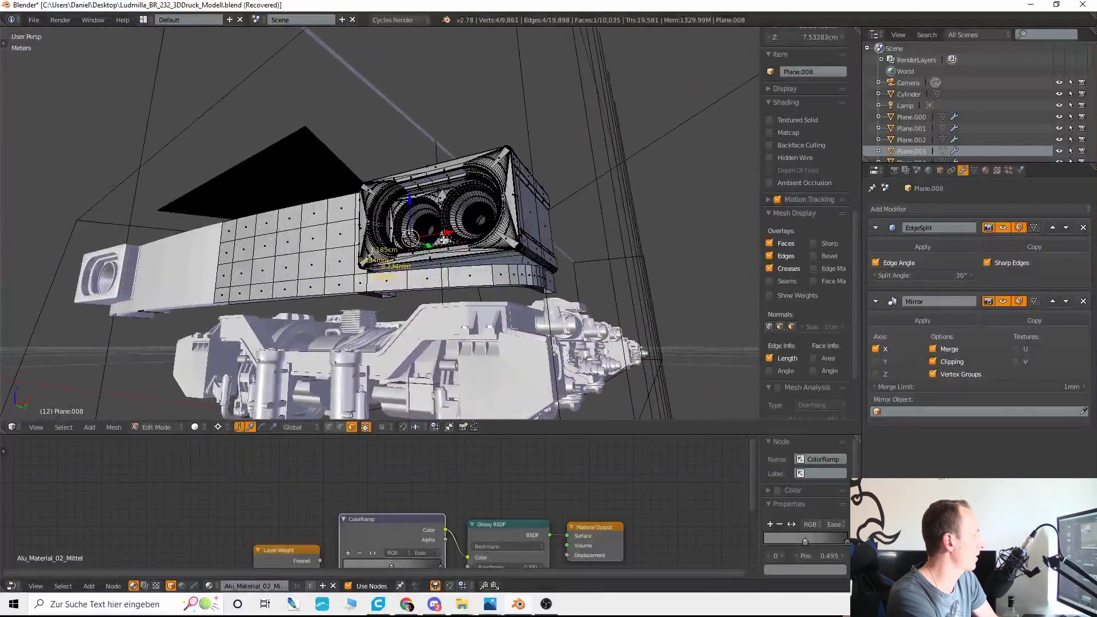
pyautogui.moveTo(444, 240); pyautogui.dragTo(556, 320, button='middle')
pyautogui.rightClick(549, 302)
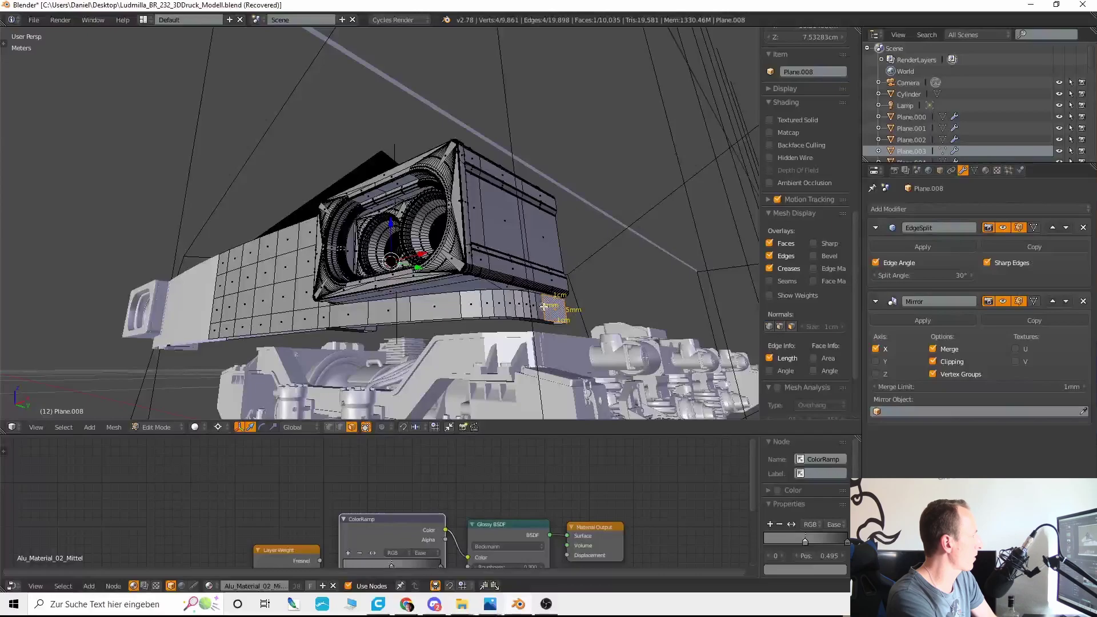
# Step: Select the curved row of 5 mm faces below the lamp housing, duplicate it and place the copy above the housing
pyautogui.keyDown('ctrl'); pyautogui.rightClick(526, 305); pyautogui.keyUp('ctrl')
pyautogui.keyDown('ctrl'); pyautogui.rightClick(501, 304); pyautogui.keyUp('ctrl')
pyautogui.keyDown('ctrl'); pyautogui.rightClick(450, 304); pyautogui.keyUp('ctrl')
pyautogui.moveTo(400, 311); pyautogui.dragTo(484, 303, button='middle')
pyautogui.keyDown('ctrl'); pyautogui.rightClick(445, 304); pyautogui.keyUp('ctrl')
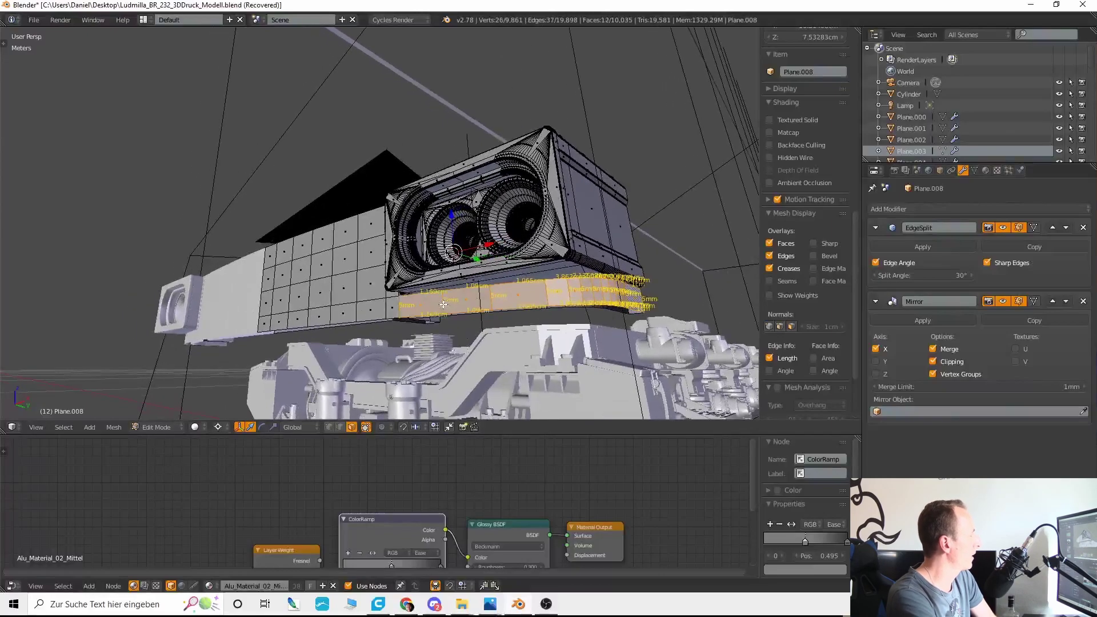
pyautogui.keyDown('ctrl'); pyautogui.rightClick(385, 307); pyautogui.keyUp('ctrl')
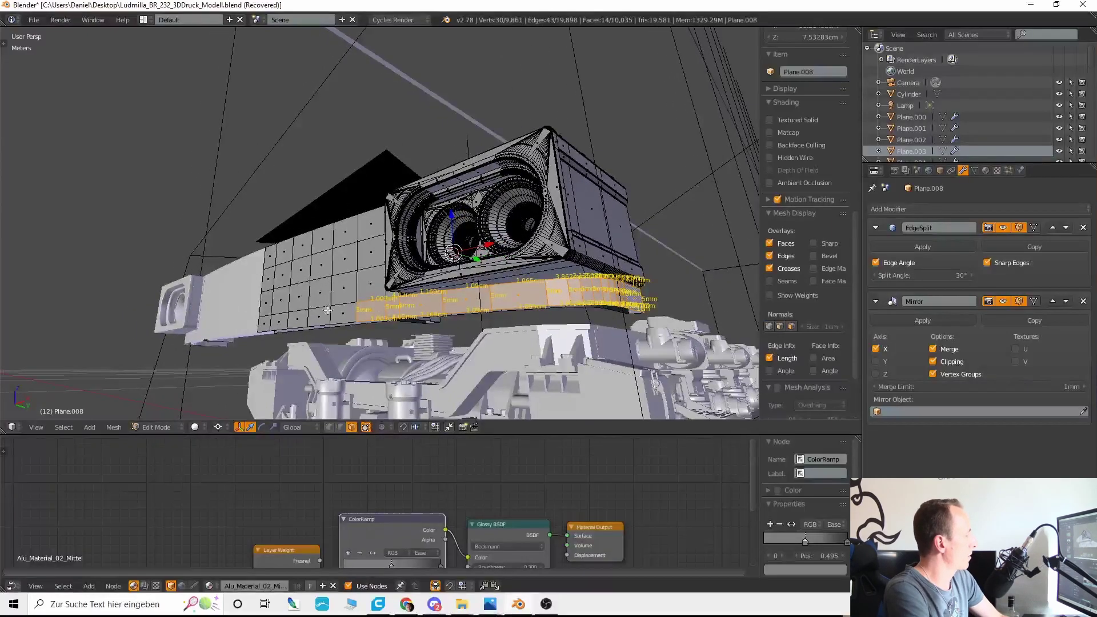
pyautogui.keyDown('ctrl'); pyautogui.rightClick(268, 323); pyautogui.keyUp('ctrl')
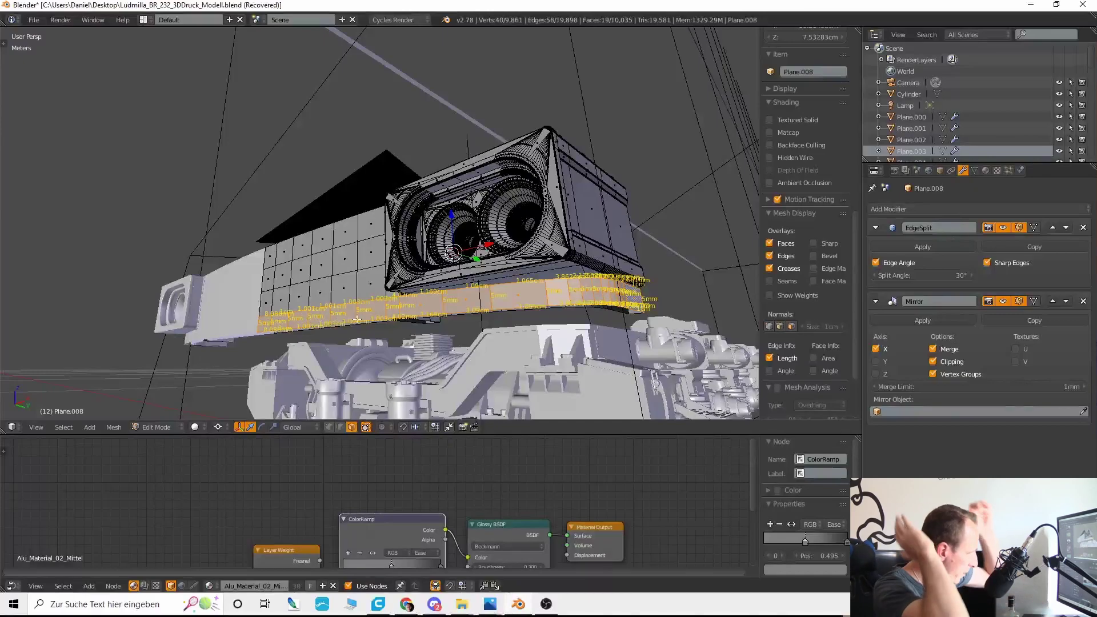
pyautogui.hotkey('shift', 'd')
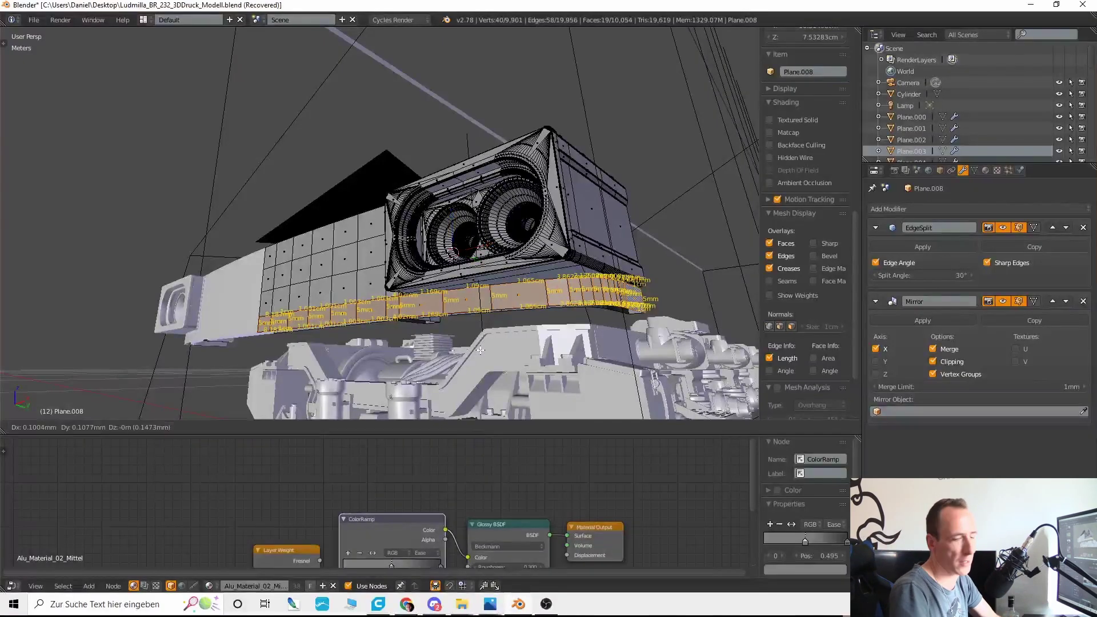
pyautogui.click(462, 125)
# Step: Hide the edge lengths and lower the duplicated strip along Z to just above the lamp housing in the wireframe side view
pyautogui.press('KP_3')
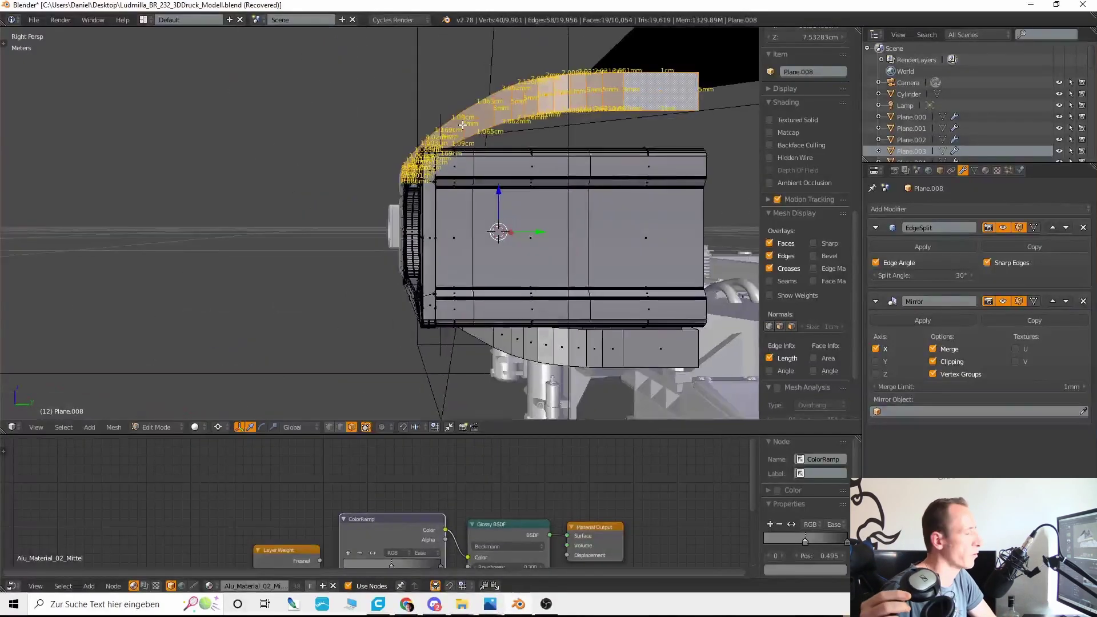
pyautogui.press('KP_5')
pyautogui.press('KP_Decimal')
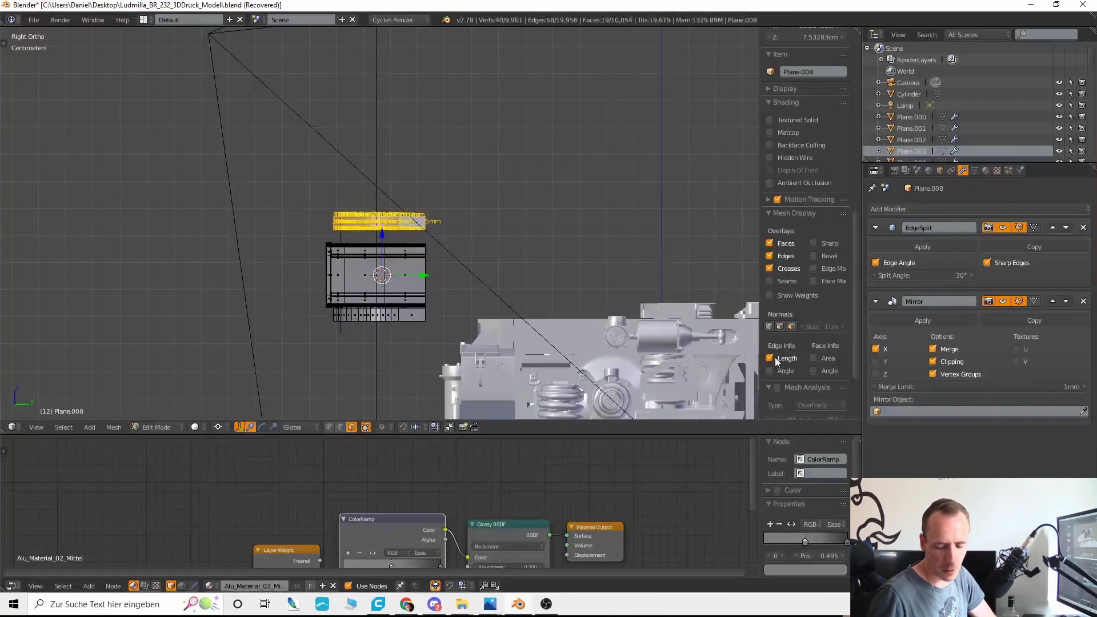
pyautogui.click(770, 358)
pyautogui.scroll(4, 423, 252)
pyautogui.press('z')
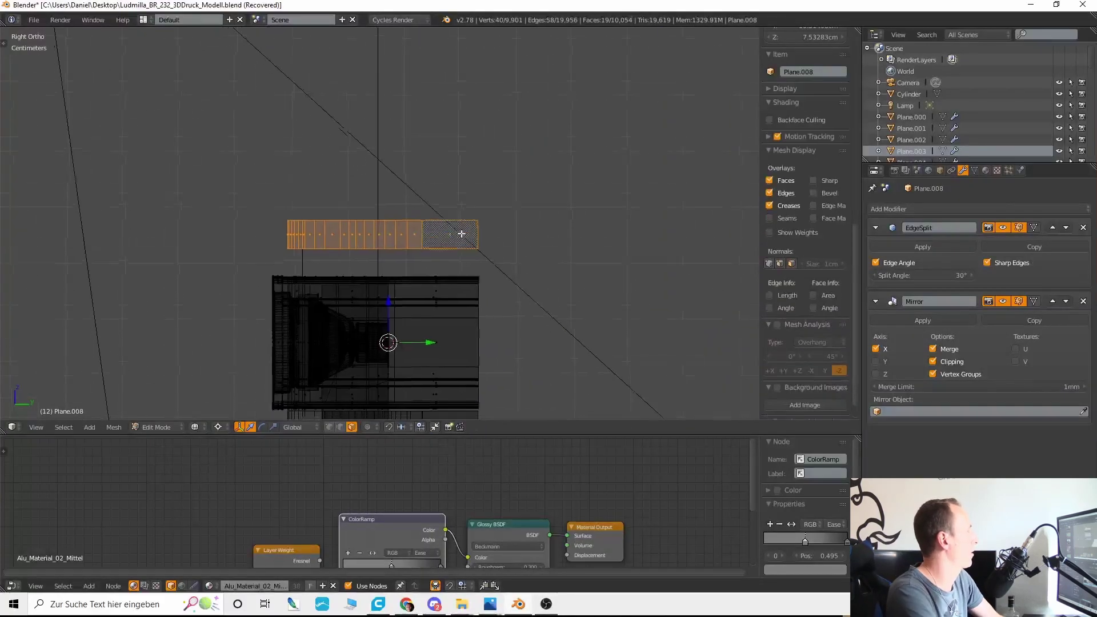
pyautogui.keyDown('shift'); pyautogui.moveTo(461, 234); pyautogui.dragTo(502, 209, button='middle'); pyautogui.keyUp('shift')
pyautogui.scroll(4, 514, 213)
pyautogui.press('g')
pyautogui.press('z')
pyautogui.click(547, 286)
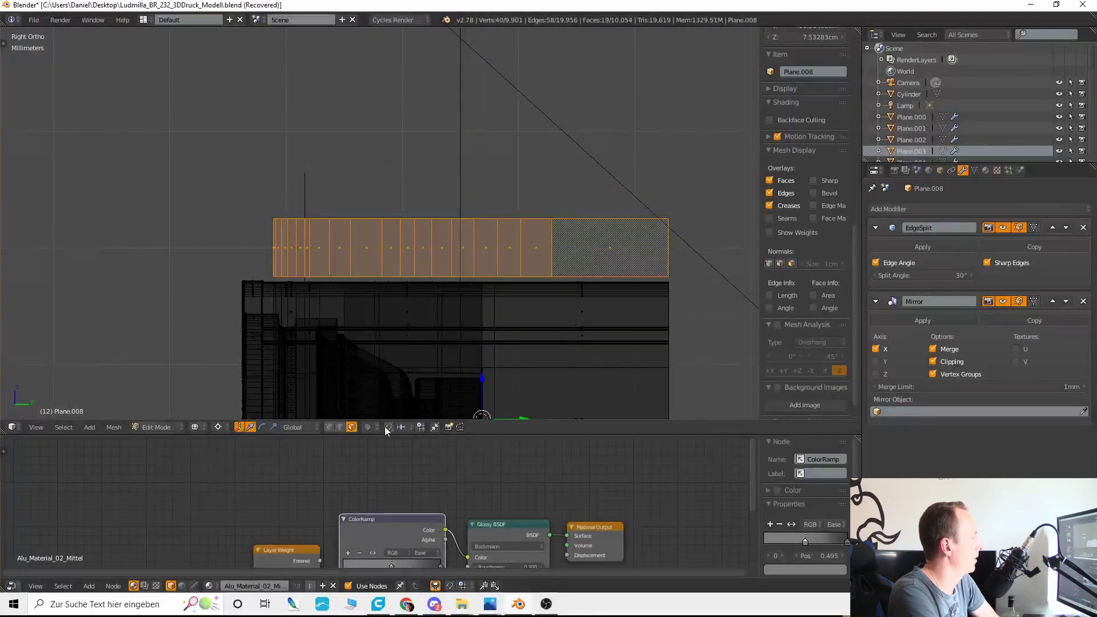
# Step: Switch to edge selection and lower the strip along Z until its lower edge meets the housing's upper edge
pyautogui.click(340, 429)
pyautogui.keyDown('shift'); pyautogui.moveTo(643, 253); pyautogui.dragTo(490, 192, button='middle'); pyautogui.keyUp('shift')
pyautogui.scroll(3, 575, 189)
pyautogui.press('g')
pyautogui.press('z')
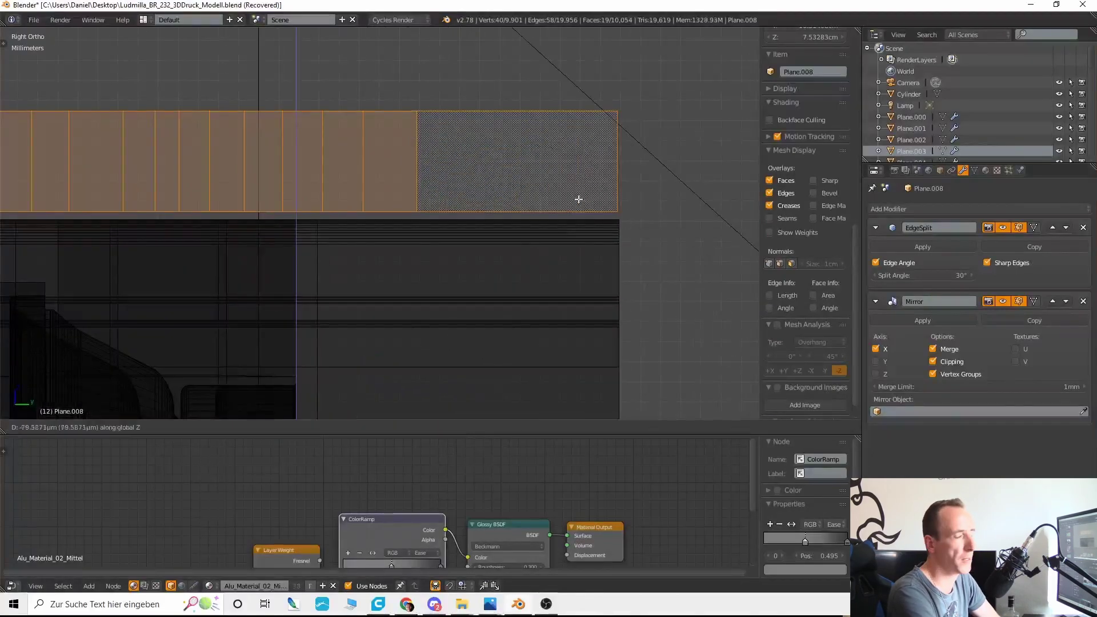
pyautogui.click(579, 224)
pyautogui.scroll(5, 583, 222)
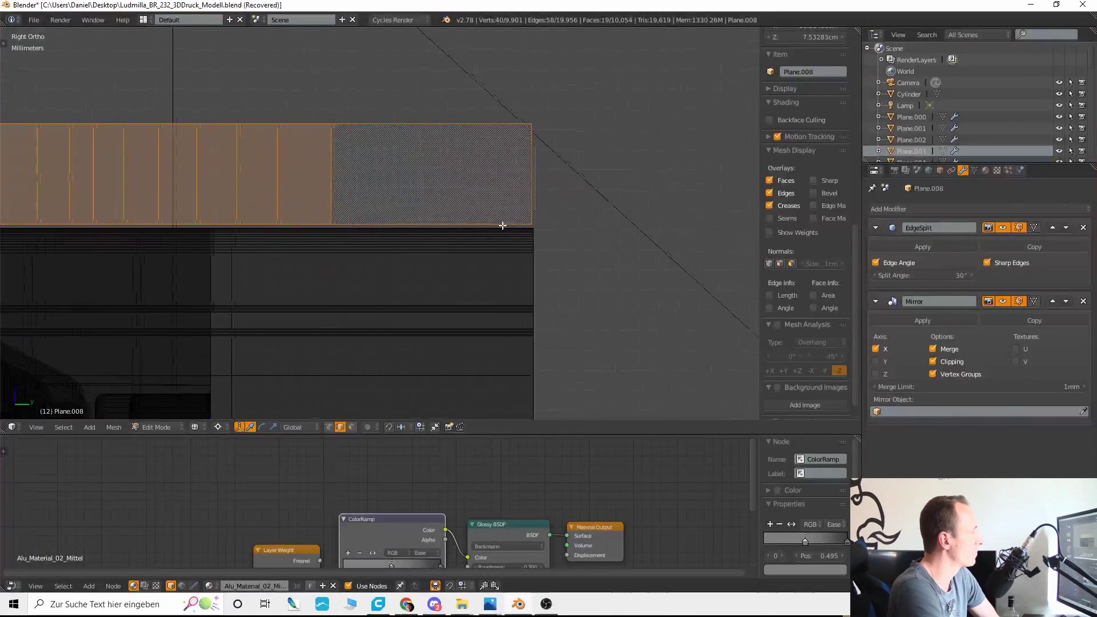
pyautogui.press('g')
pyautogui.press('z')
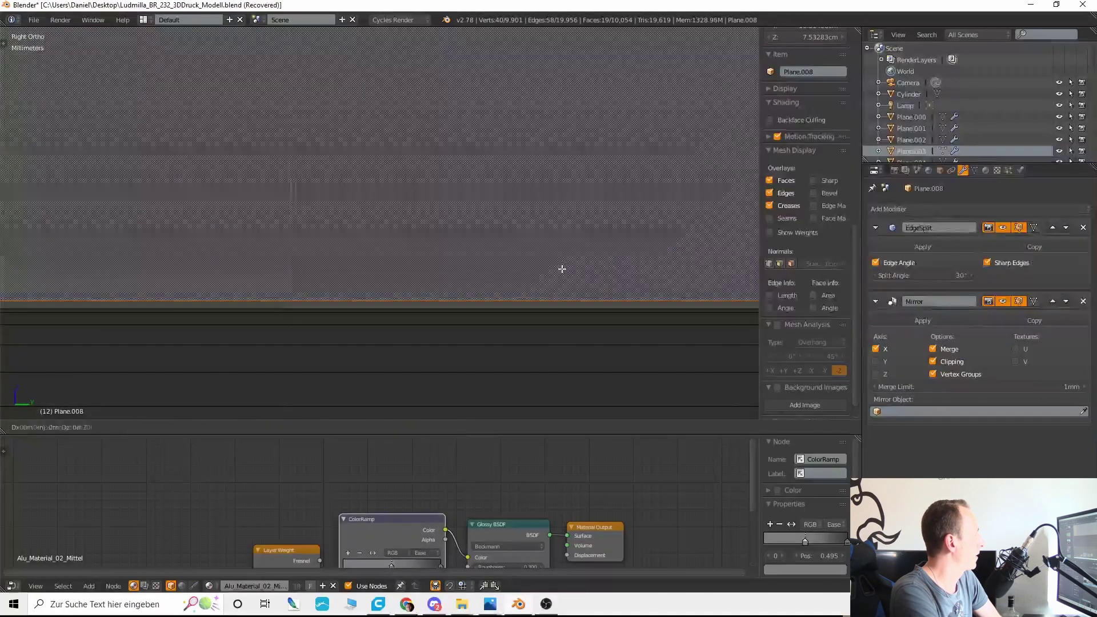
pyautogui.click(538, 302)
# Step: Raise the strip 0.4 mm along Z above the lamp housing
pyautogui.write('gz')
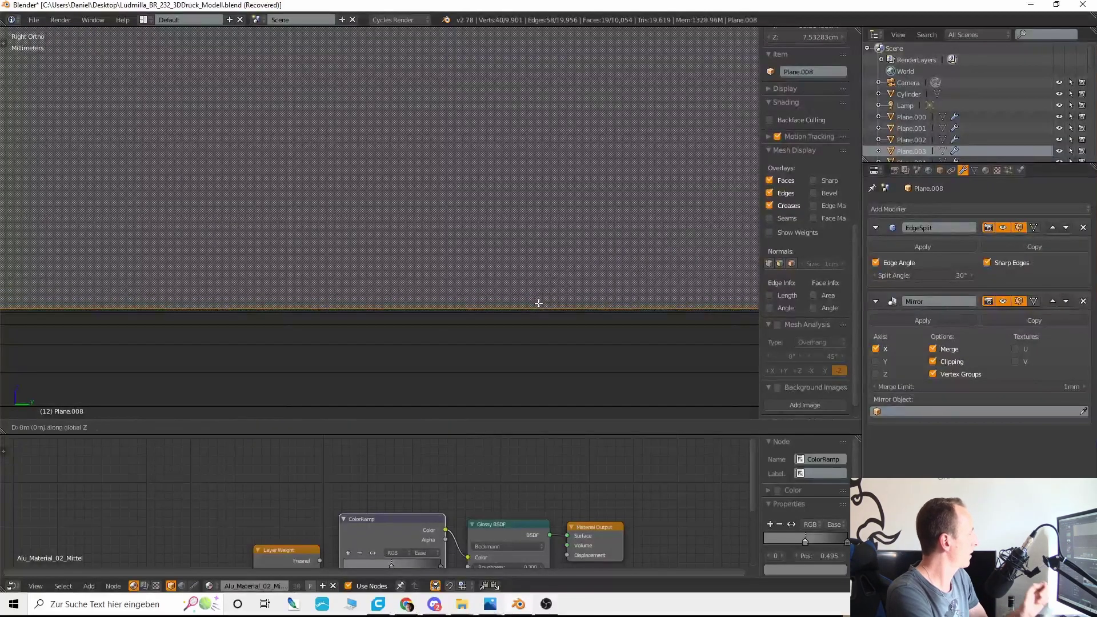
pyautogui.write('0..004.')
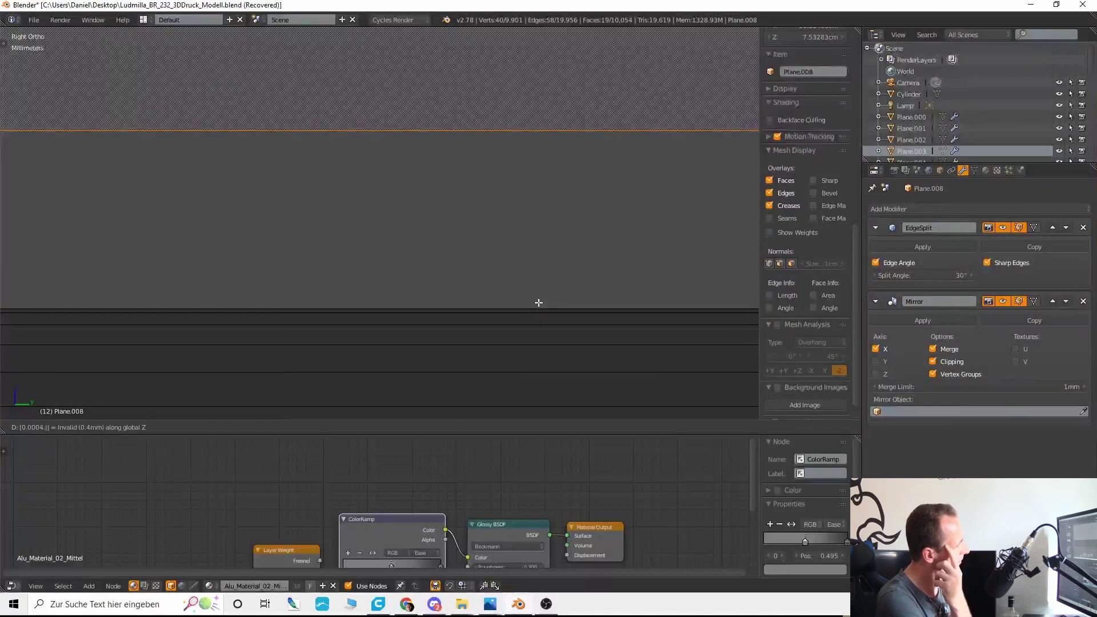
pyautogui.press('Return')
pyautogui.scroll(-5, 573, 304)
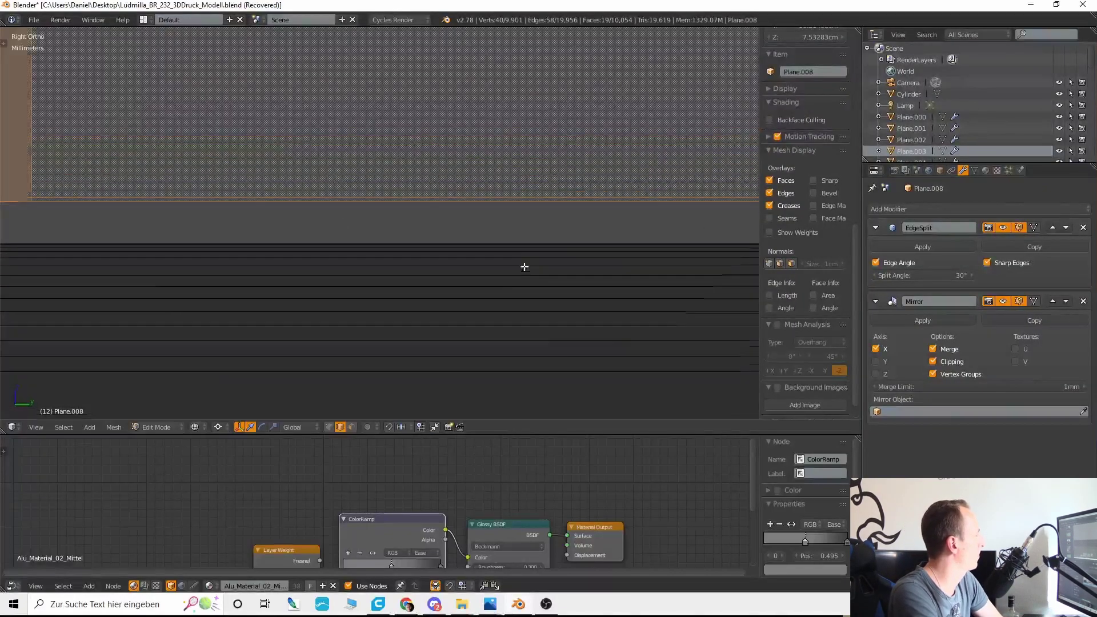
pyautogui.scroll(-7, 529, 155)
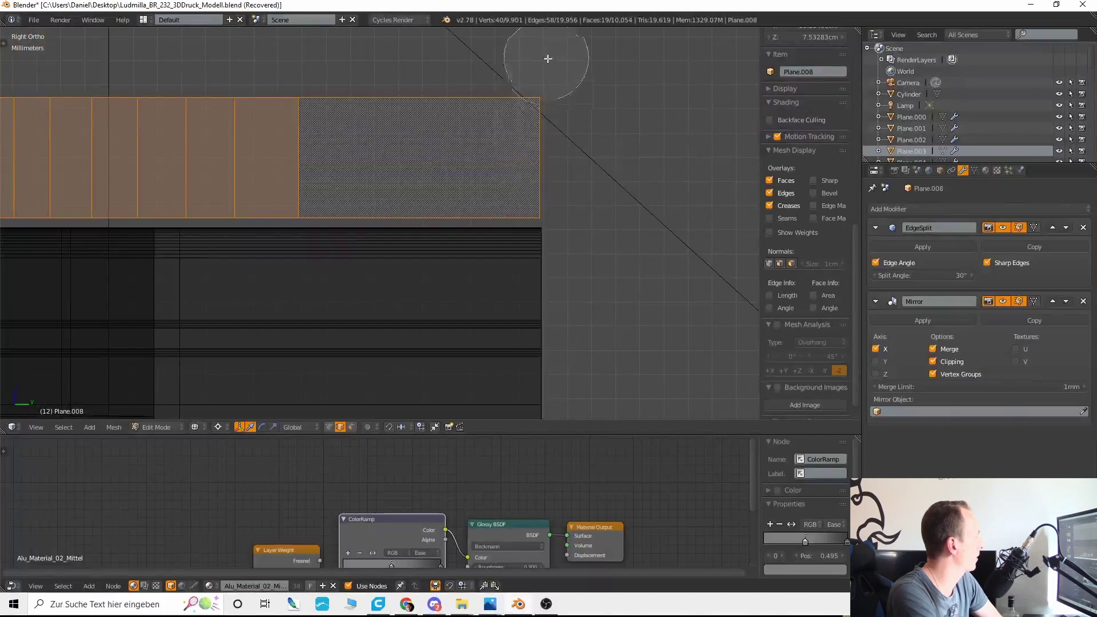
# Step: Deselect the strip's straight rear end and move the curved part forward along Y, stretching the straight section to about 2.8 cm
pyautogui.moveTo(549, 59); pyautogui.dragTo(550, 215, button='middle')
pyautogui.rightClick(544, 232)
pyautogui.scroll(-4, 515, 238)
pyautogui.keyDown('shift'); pyautogui.moveTo(426, 251); pyautogui.dragTo(565, 243, button='middle'); pyautogui.keyUp('shift')
pyautogui.scroll(-4, 588, 246)
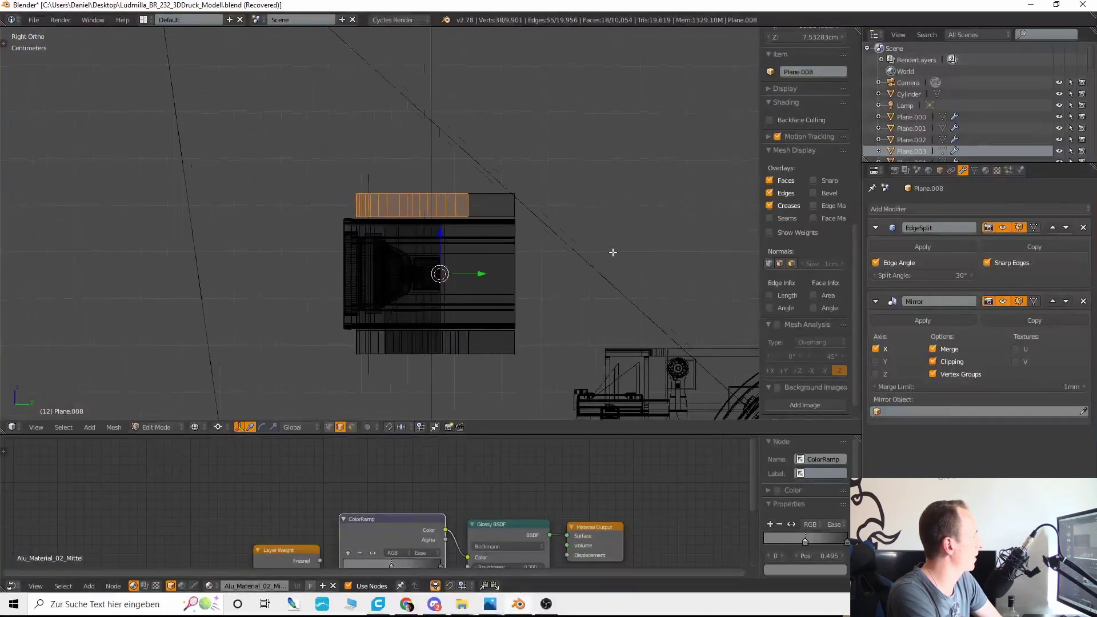
pyautogui.press('g')
pyautogui.press('y')
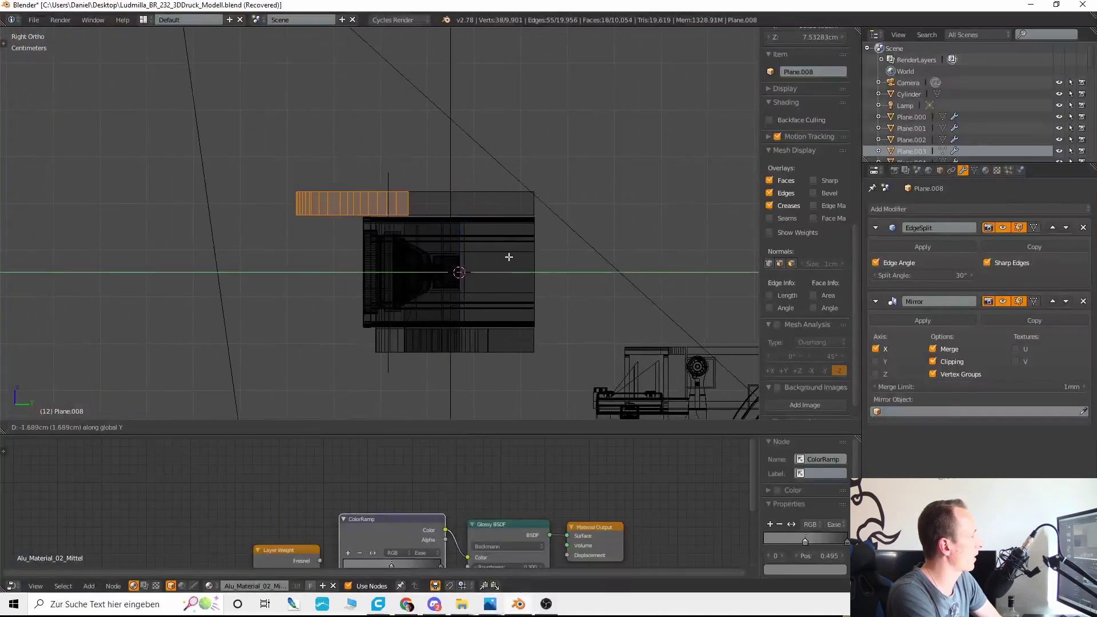
pyautogui.click(487, 264)
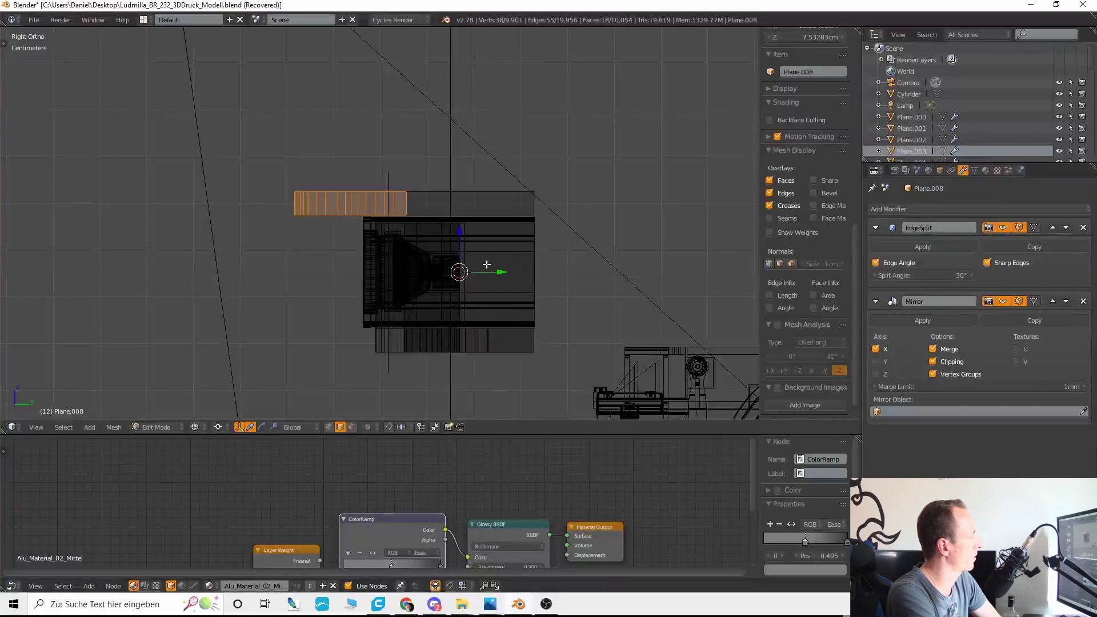
pyautogui.moveTo(490, 262)
pyautogui.mouseDown(button='middle')
pyautogui.moveTo(473, 287)
pyautogui.moveTo(490, 206)
pyautogui.moveTo(428, 166)
pyautogui.moveTo(522, 314)
pyautogui.moveTo(614, 311)
pyautogui.moveTo(496, 315)
pyautogui.mouseUp(button='middle')
pyautogui.press('z')
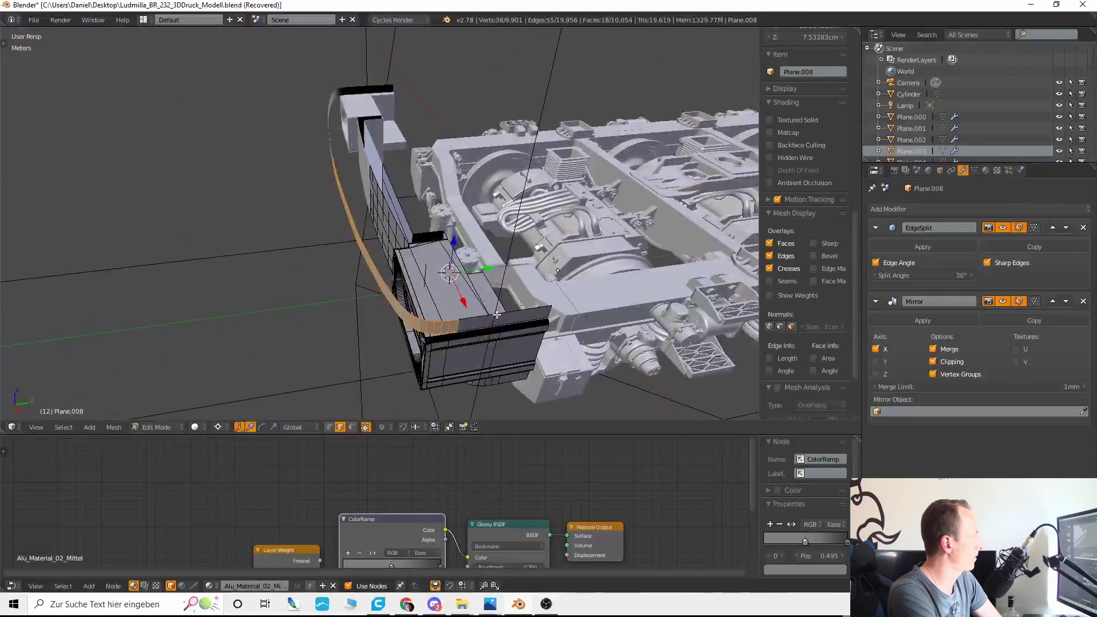
pyautogui.press('g')
pyautogui.press('y')
pyautogui.click(495, 315)
pyautogui.moveTo(495, 315); pyautogui.dragTo(481, 325, button='middle')
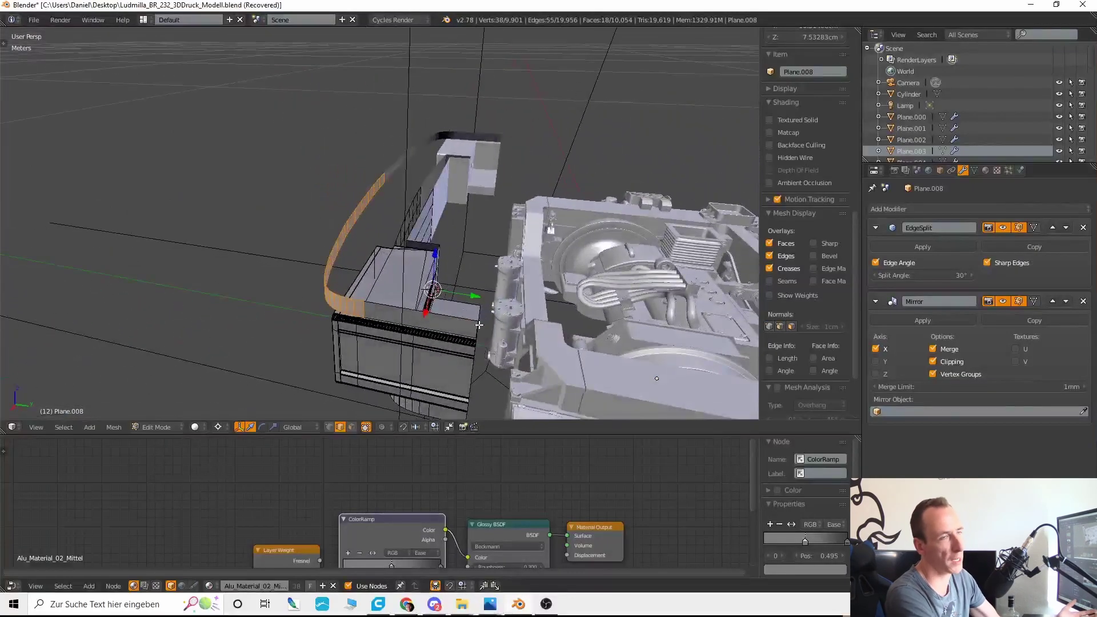
# Step: Select the whole linked upper strip and shift it slightly in the negative X direction
pyautogui.press('a')
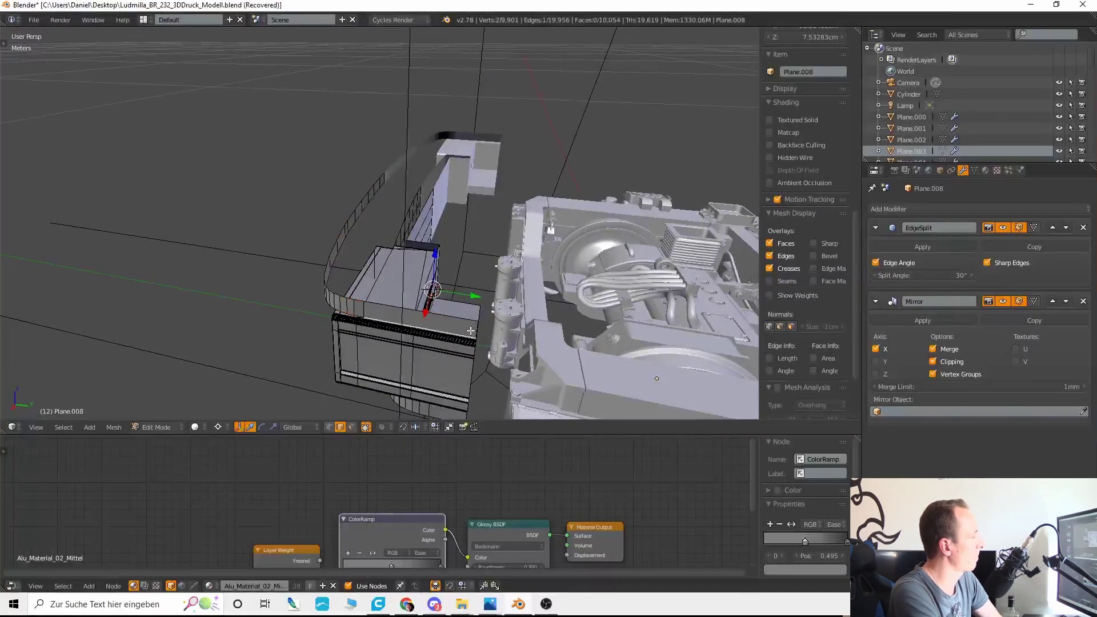
pyautogui.press('l')
pyautogui.scroll(-4, 470, 331)
pyautogui.moveTo(470, 331); pyautogui.dragTo(560, 314, button='middle')
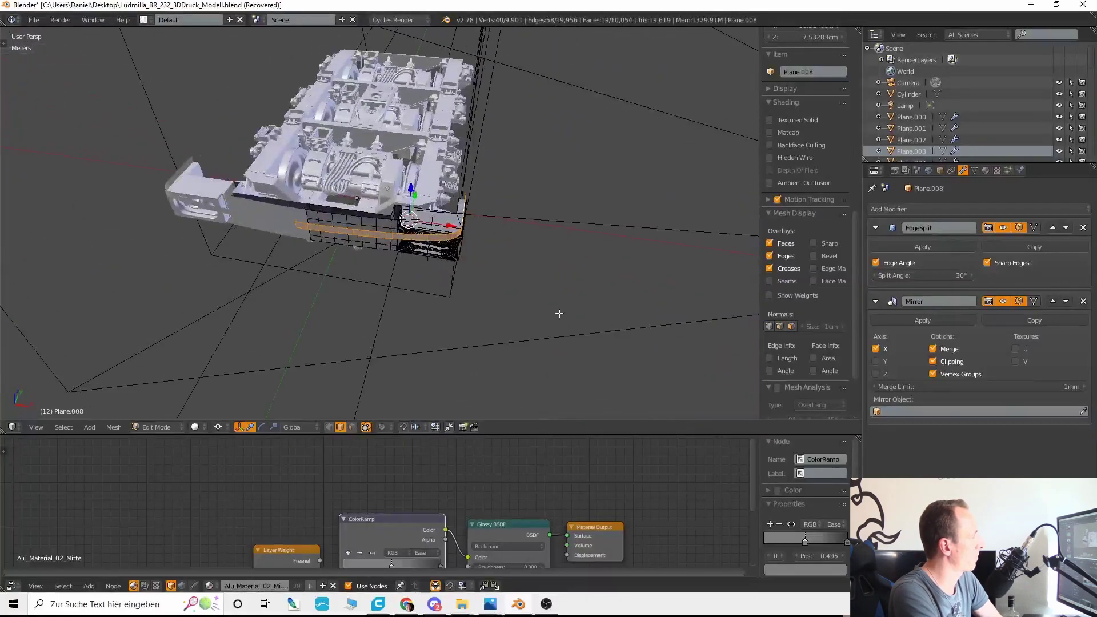
pyautogui.press('g')
pyautogui.press('x')
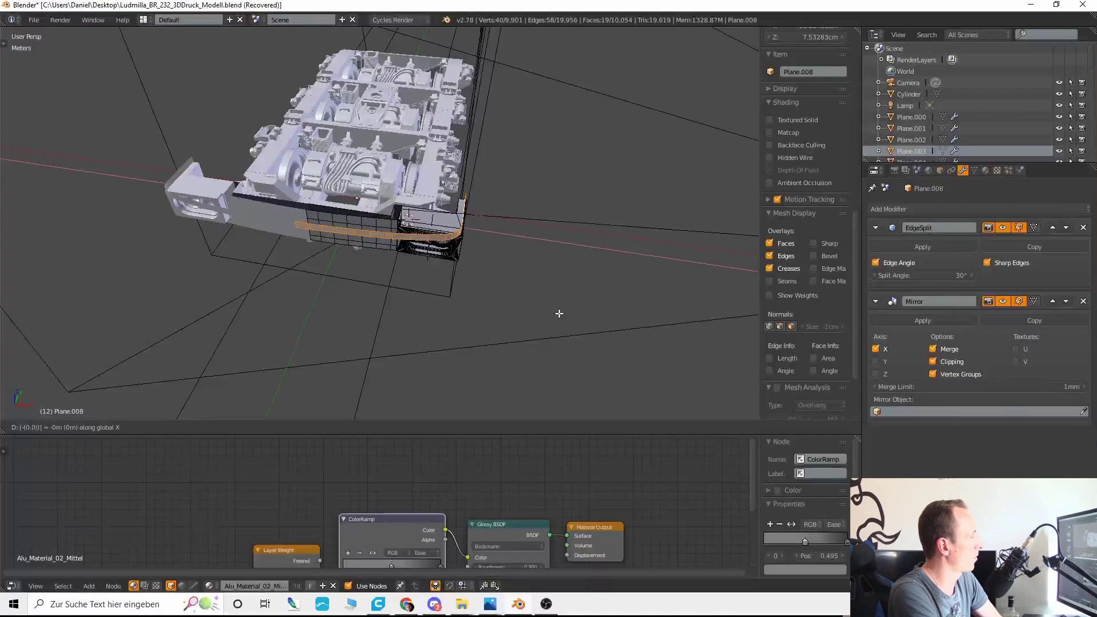
pyautogui.write('1')
pyautogui.press('Return')
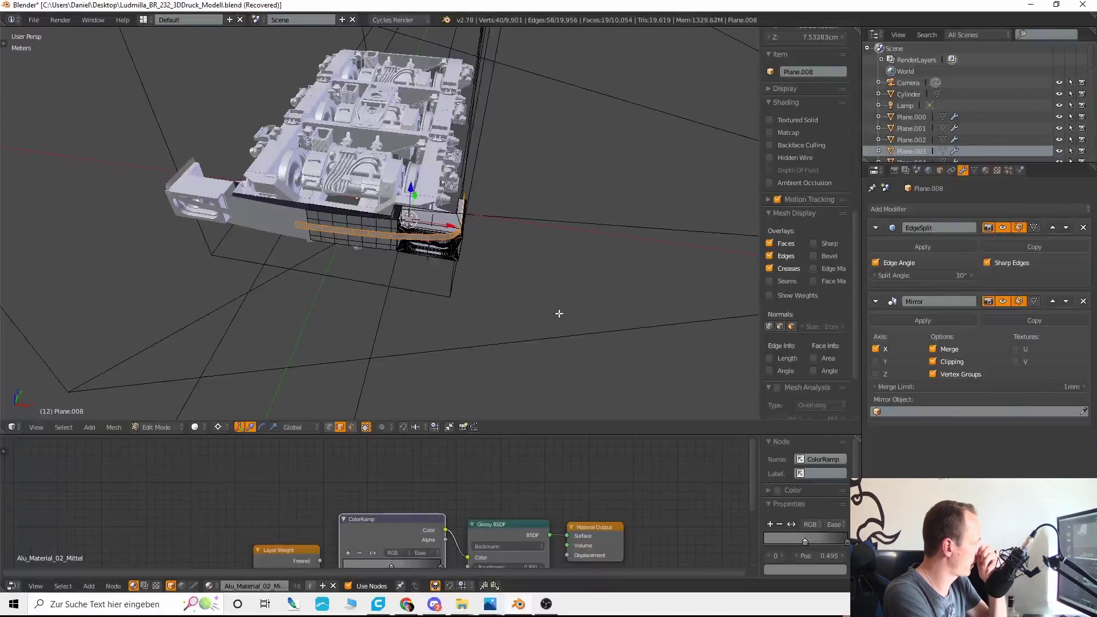
# Step: Display the edge lengths, switch to face selection and select the complete face loop of the upper strip
pyautogui.scroll(2, 560, 314)
pyautogui.moveTo(629, 325); pyautogui.dragTo(409, 261, button='middle')
pyautogui.scroll(2, 440, 218)
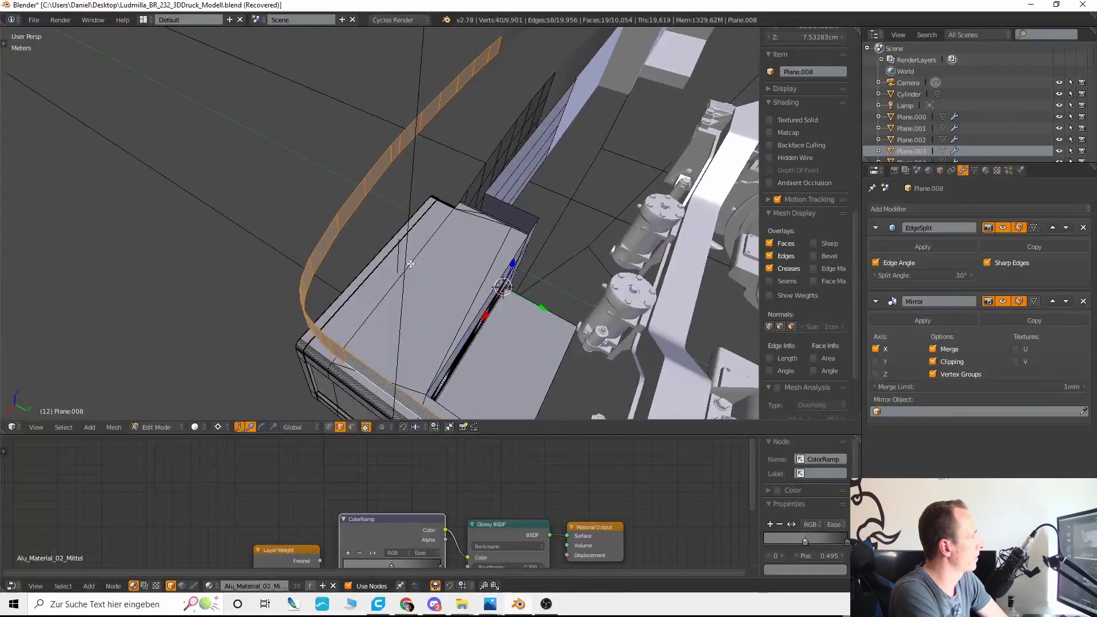
pyautogui.moveTo(388, 325); pyautogui.dragTo(361, 277, button='middle')
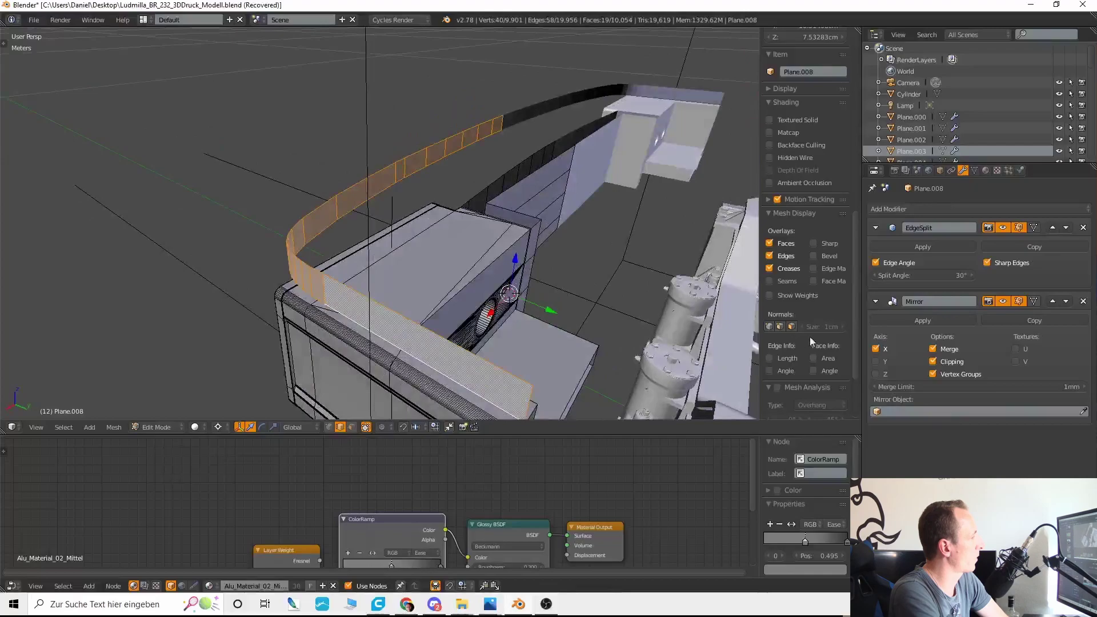
pyautogui.click(769, 358)
pyautogui.press('a')
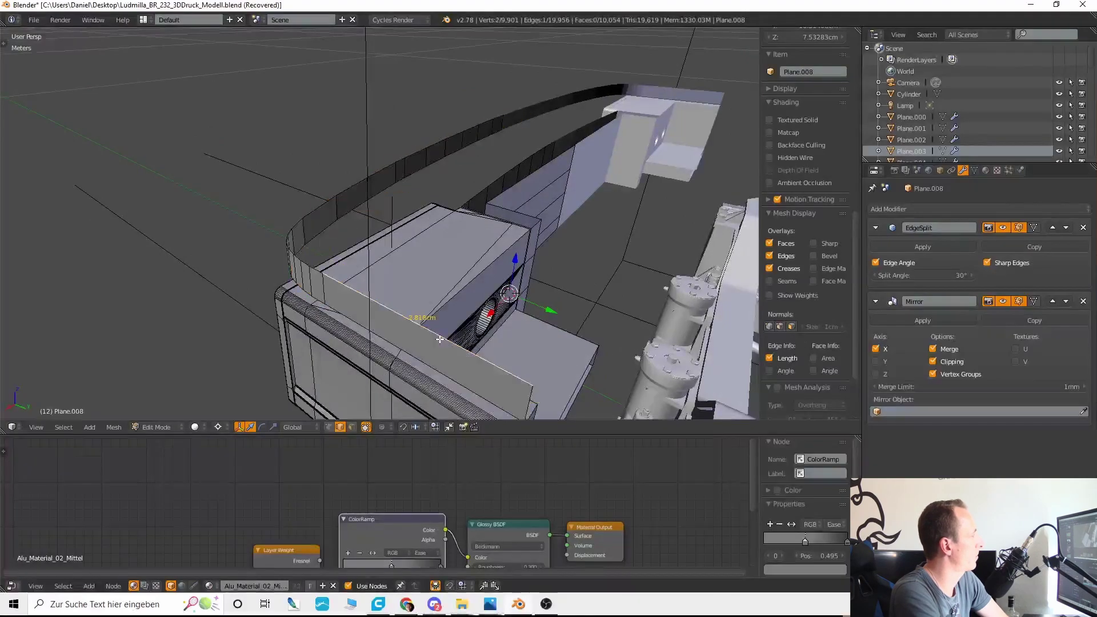
pyautogui.keyDown('alt'); pyautogui.click(457, 342); pyautogui.keyUp('alt')
pyautogui.moveTo(458, 343); pyautogui.dragTo(366, 320, button='middle')
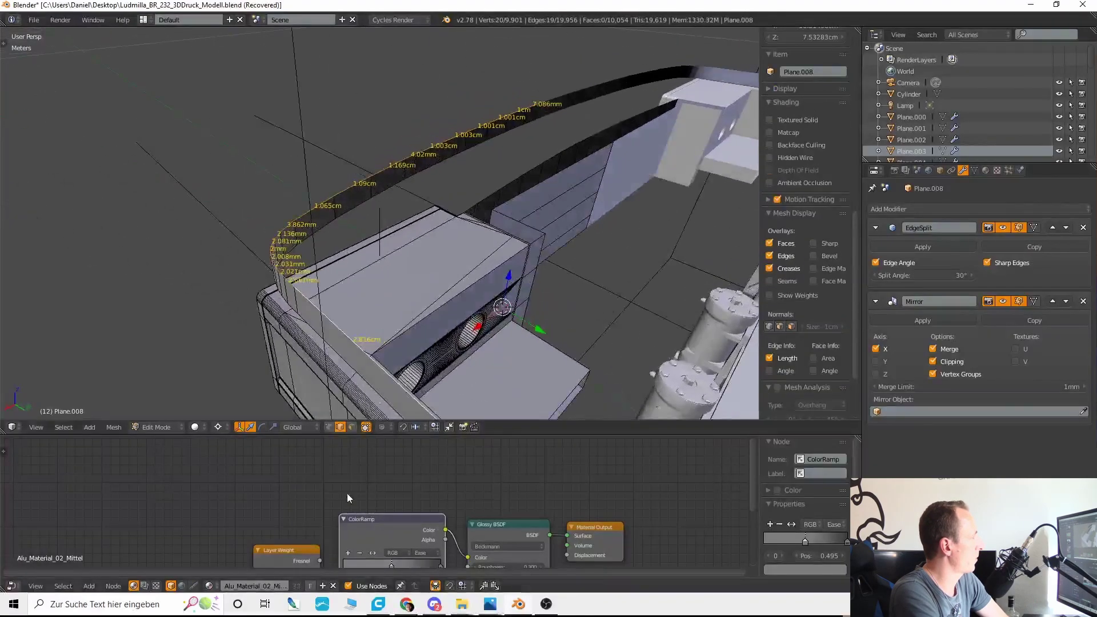
pyautogui.click(352, 427)
pyautogui.keyDown('alt'); pyautogui.click(323, 326); pyautogui.keyUp('alt')
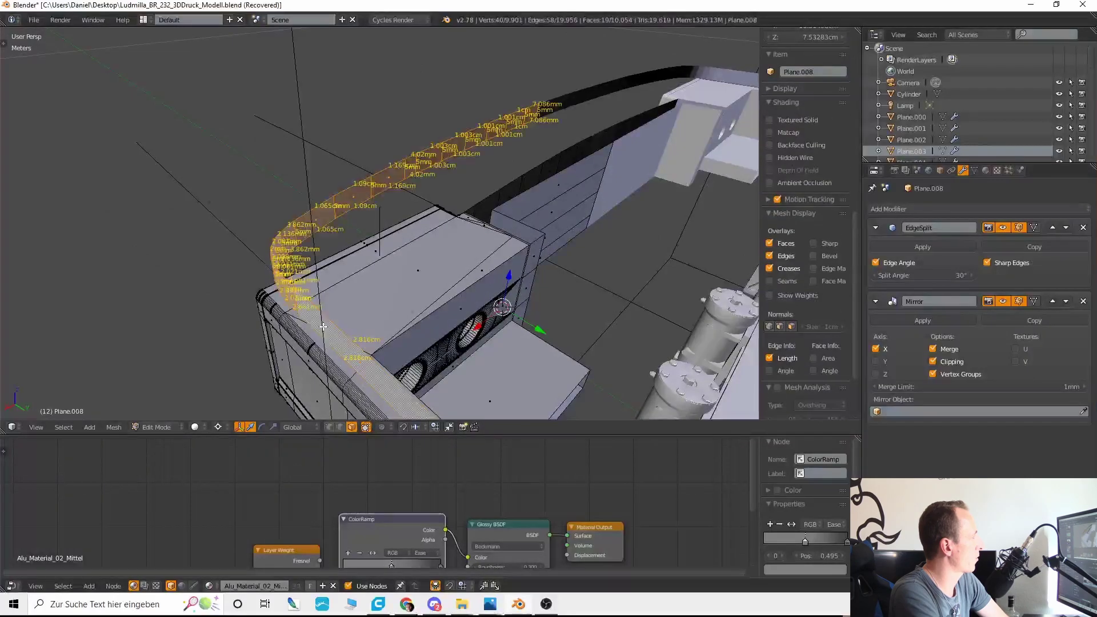
# Step: Extrude the strip's face loop in place and shrink it inward along its normals to a thickness of about 1.7 mm
pyautogui.press('e')
pyautogui.rightClick(330, 330)
pyautogui.hotkey('alt', 's')
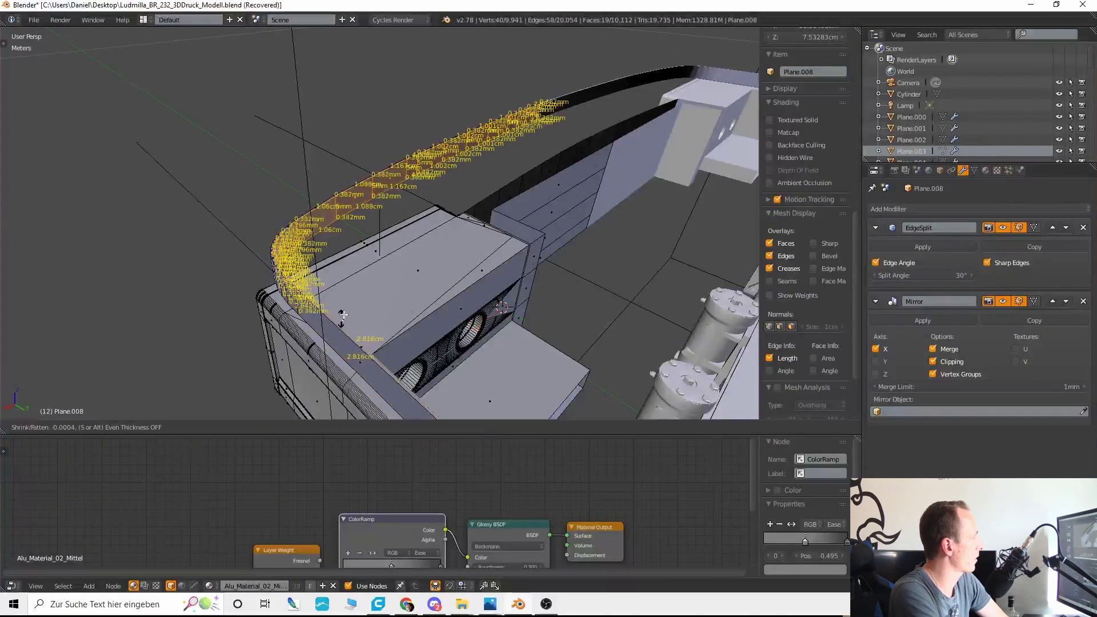
pyautogui.click(369, 277)
pyautogui.moveTo(369, 279); pyautogui.dragTo(434, 251, button='middle')
pyautogui.hotkey('alt', 's')
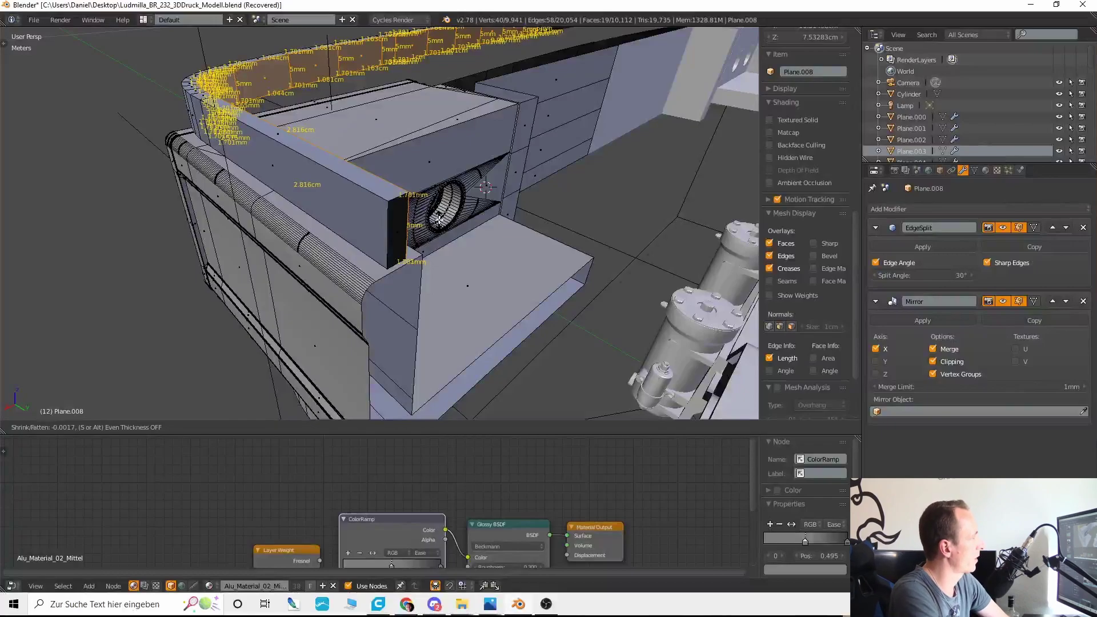
pyautogui.click(439, 219)
# Step: Select the whole thickened strip and recalculate its normals
pyautogui.moveTo(439, 218); pyautogui.dragTo(388, 223, button='middle')
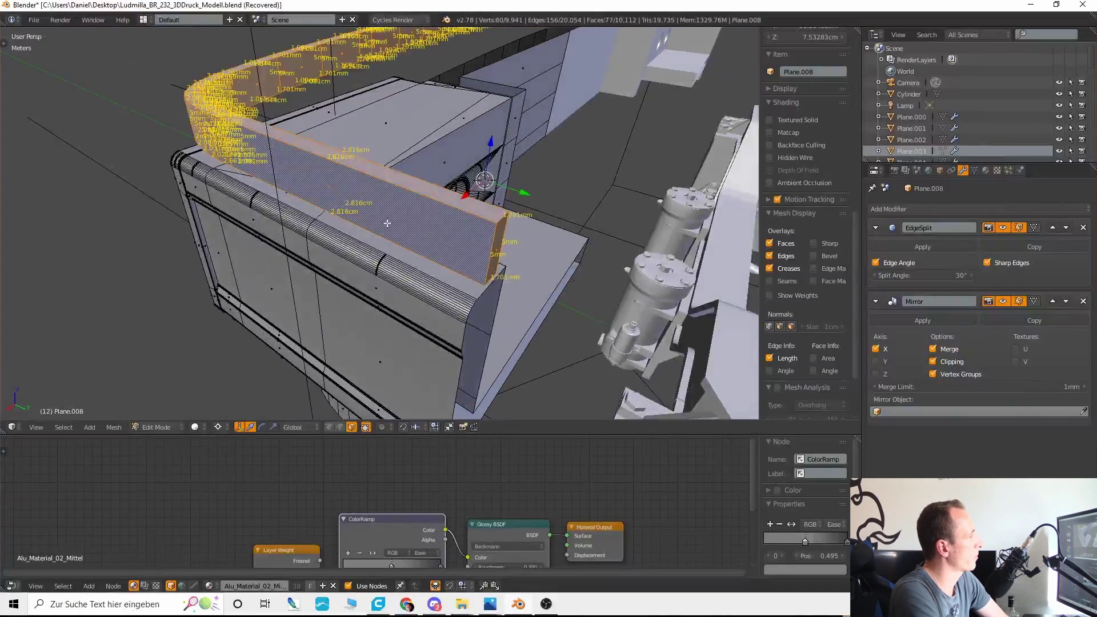
pyautogui.press('t')
pyautogui.click(53, 135)
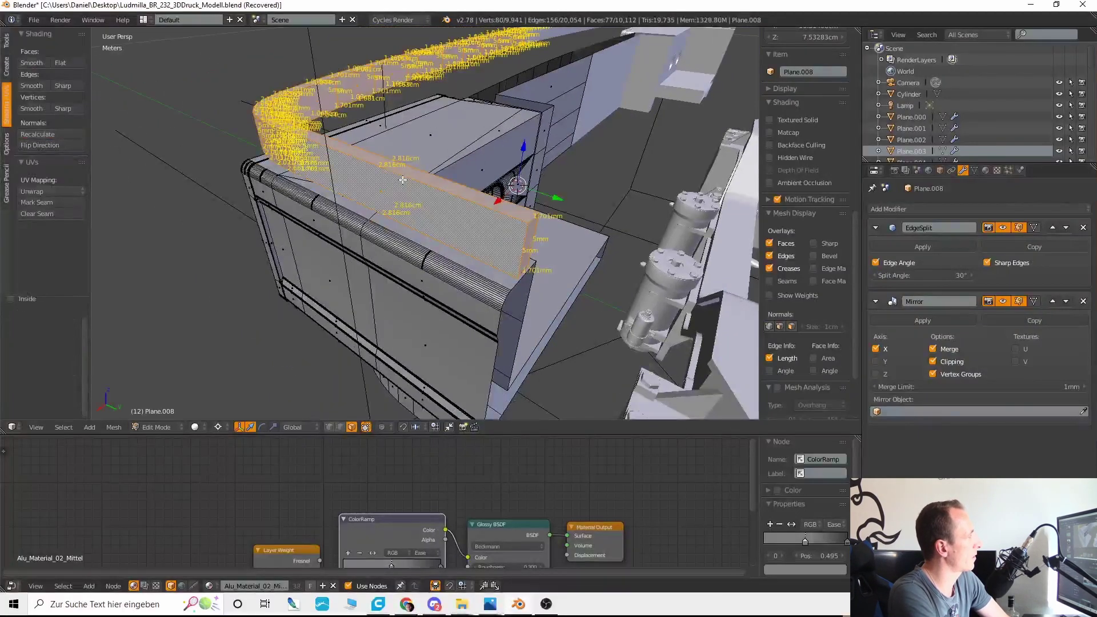
# Step: Fill the open outline on top of the wall behind the lamp housing with faces and convert its triangles to quads
pyautogui.rightClick(405, 178)
pyautogui.scroll(-5, 406, 178)
pyautogui.moveTo(407, 179); pyautogui.dragTo(401, 393, button='middle')
pyautogui.scroll(2, 536, 243)
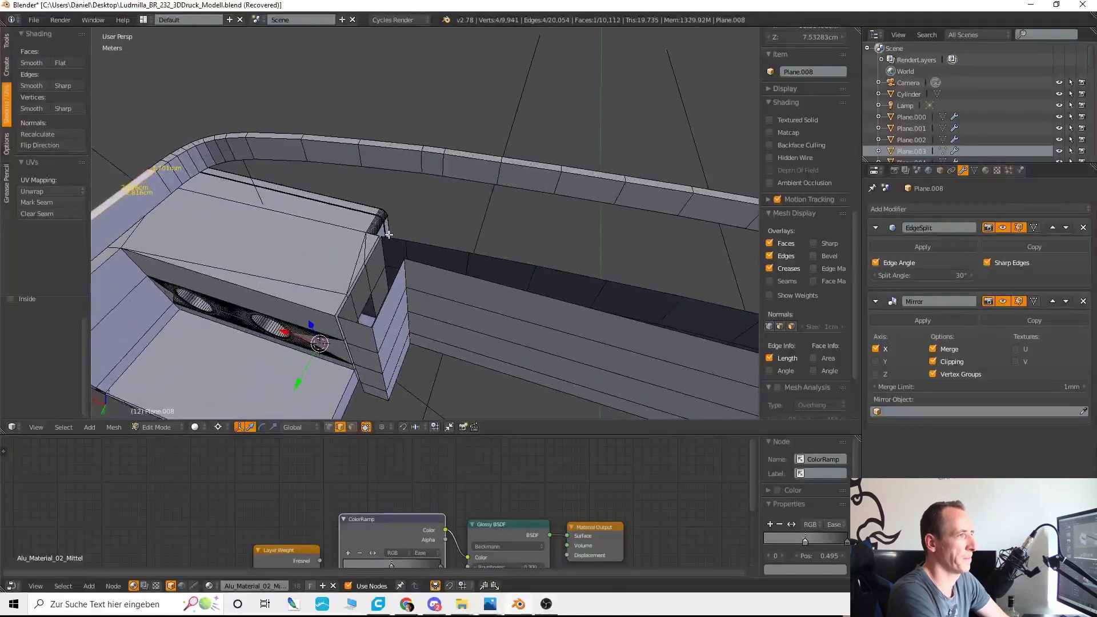
pyautogui.rightClick(410, 240)
pyautogui.rightClick(556, 260)
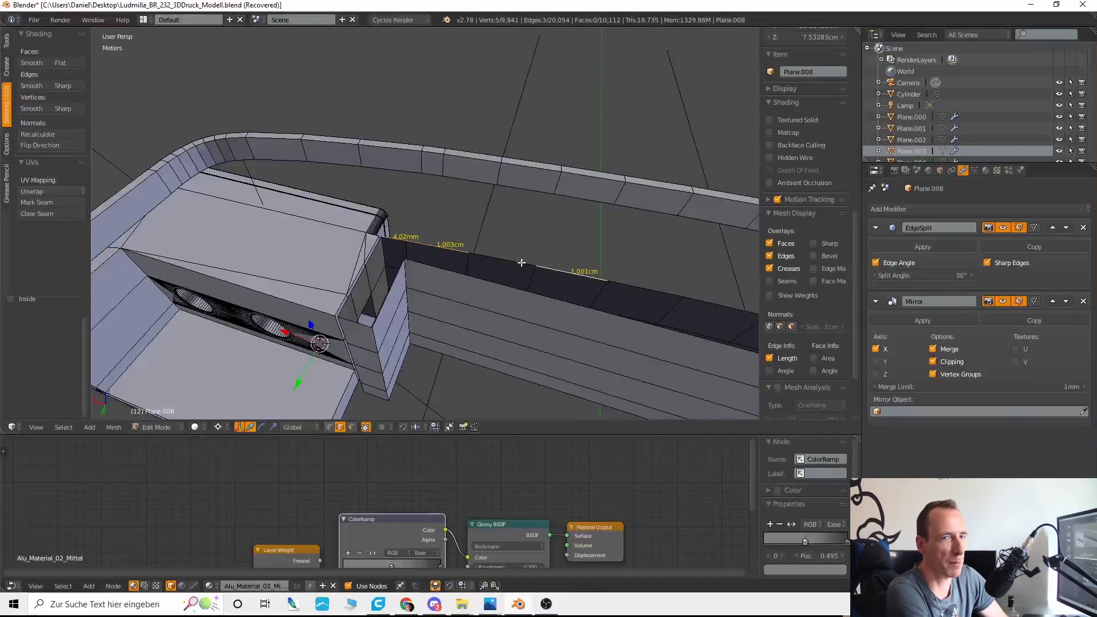
pyautogui.moveTo(516, 262); pyautogui.dragTo(482, 244, button='middle')
pyautogui.keyDown('alt'); pyautogui.rightClick(483, 245); pyautogui.keyUp('alt')
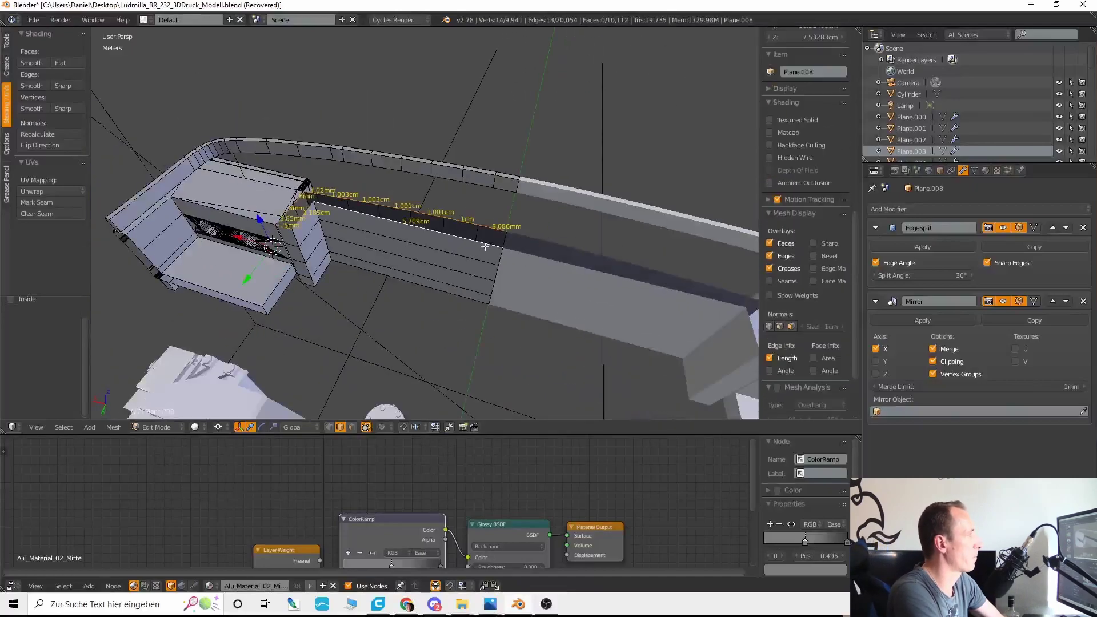
pyautogui.hotkey('alt', 'f')
pyautogui.hotkey('alt', 'j')
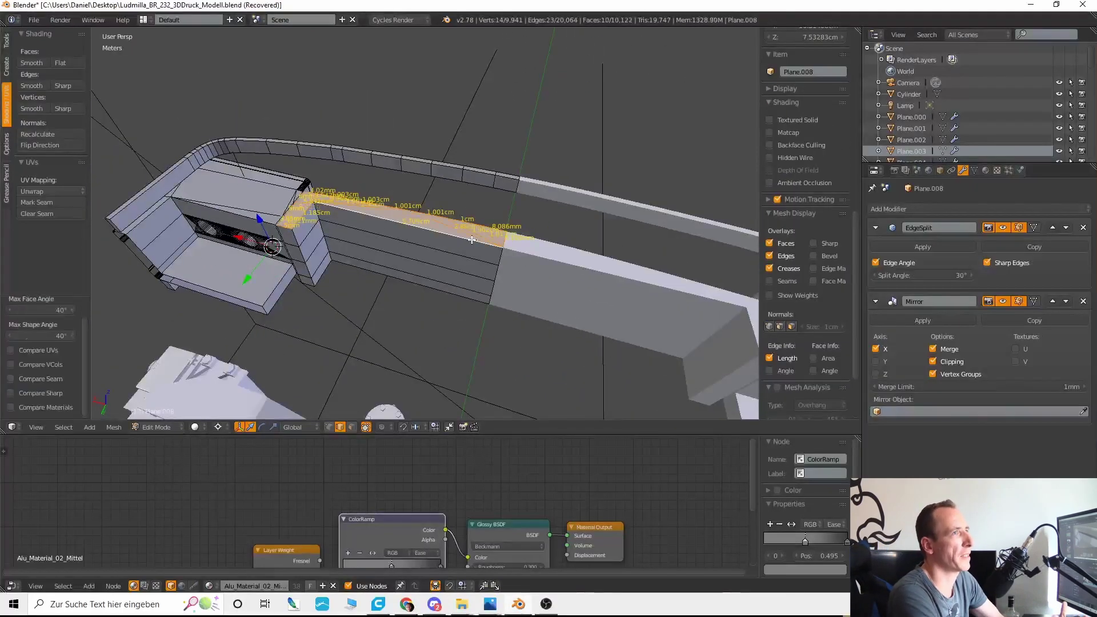
# Step: Switch to face selection and select all the filled top faces of the rear wall, including those beside the lamp housing
pyautogui.rightClick(478, 240)
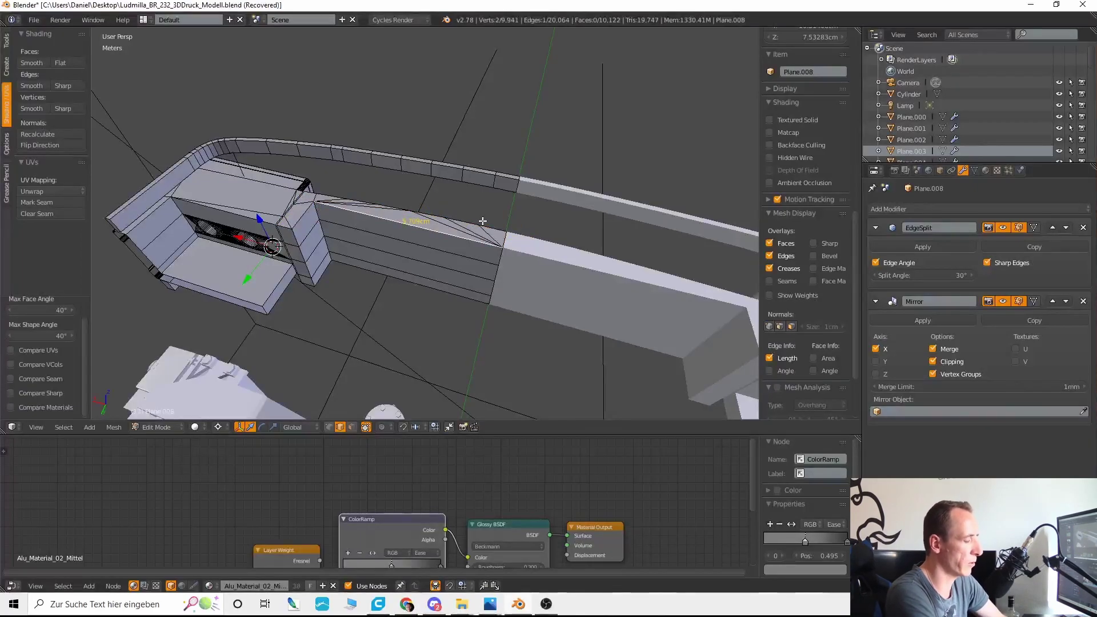
pyautogui.scroll(1, 469, 223)
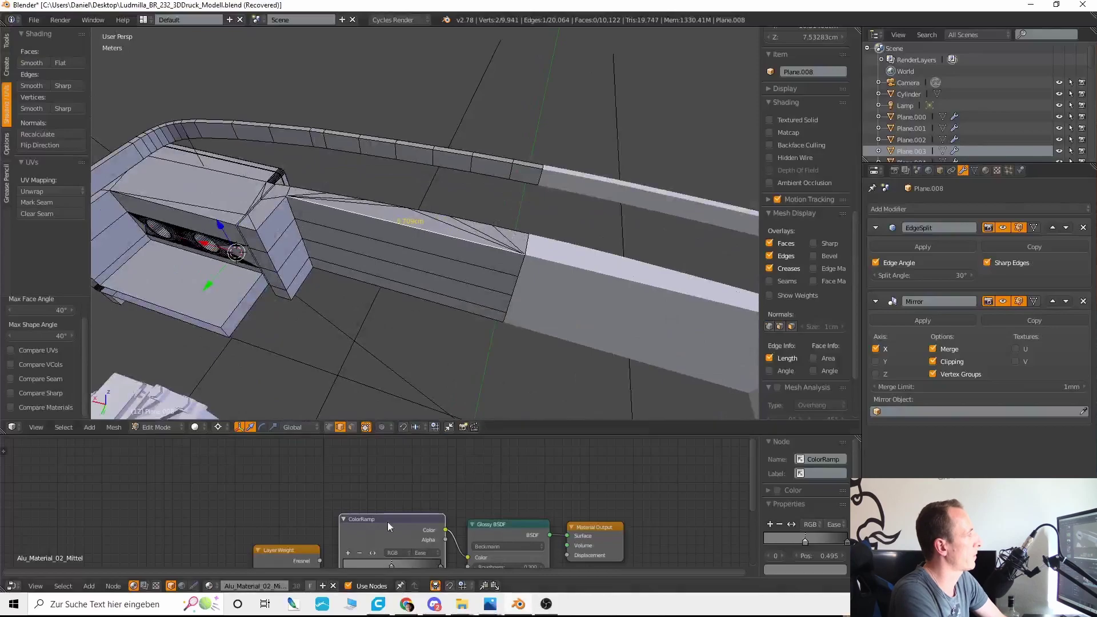
pyautogui.click(352, 427)
pyautogui.moveTo(477, 297); pyautogui.dragTo(522, 331, button='middle')
pyautogui.scroll(2, 497, 314)
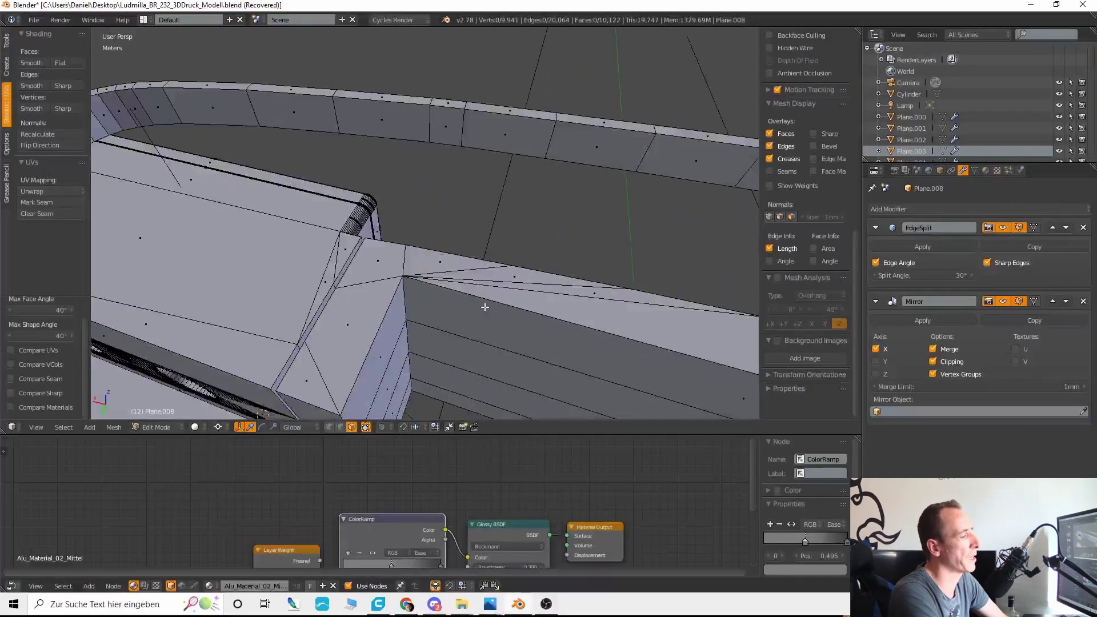
pyautogui.scroll(1, 452, 294)
pyautogui.rightClick(404, 274)
pyautogui.press('c')
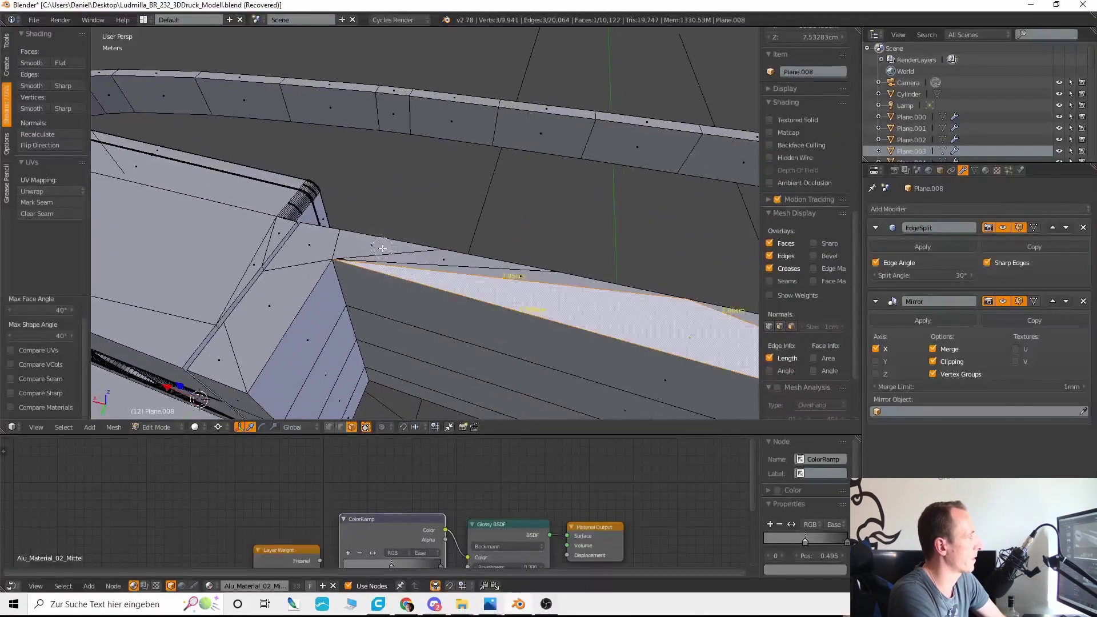
pyautogui.click(383, 248)
pyautogui.click(294, 266)
pyautogui.click(235, 356)
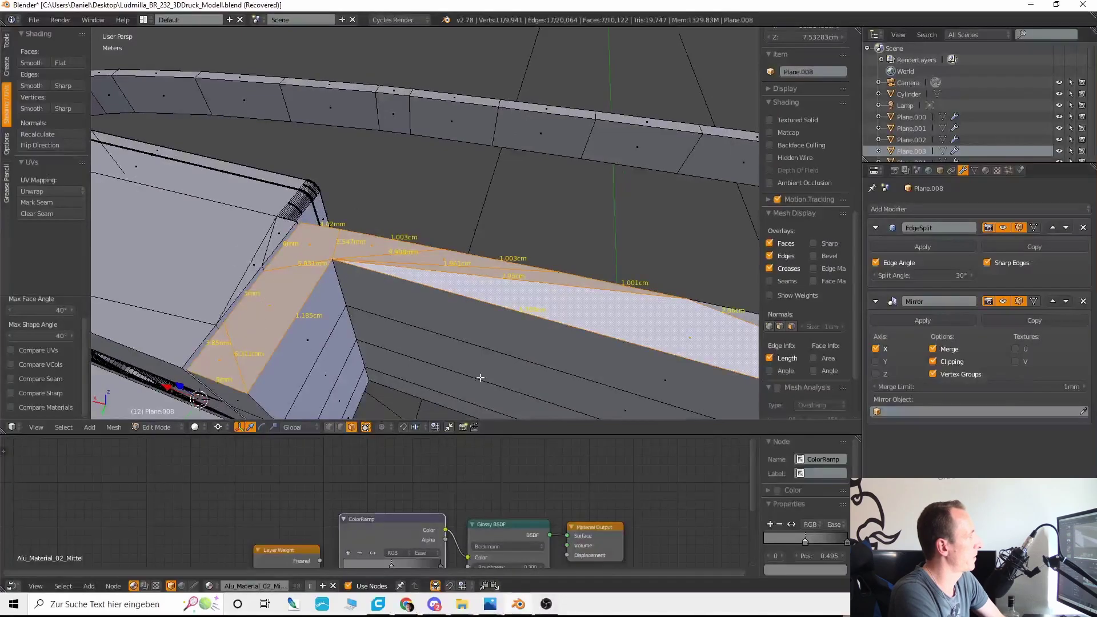
pyautogui.rightClick(480, 377)
pyautogui.keyDown('shift'); pyautogui.moveTo(557, 352); pyautogui.dragTo(115, 297, button='middle'); pyautogui.keyUp('shift')
pyautogui.click(467, 380)
pyautogui.click(509, 375)
pyautogui.rightClick(448, 342)
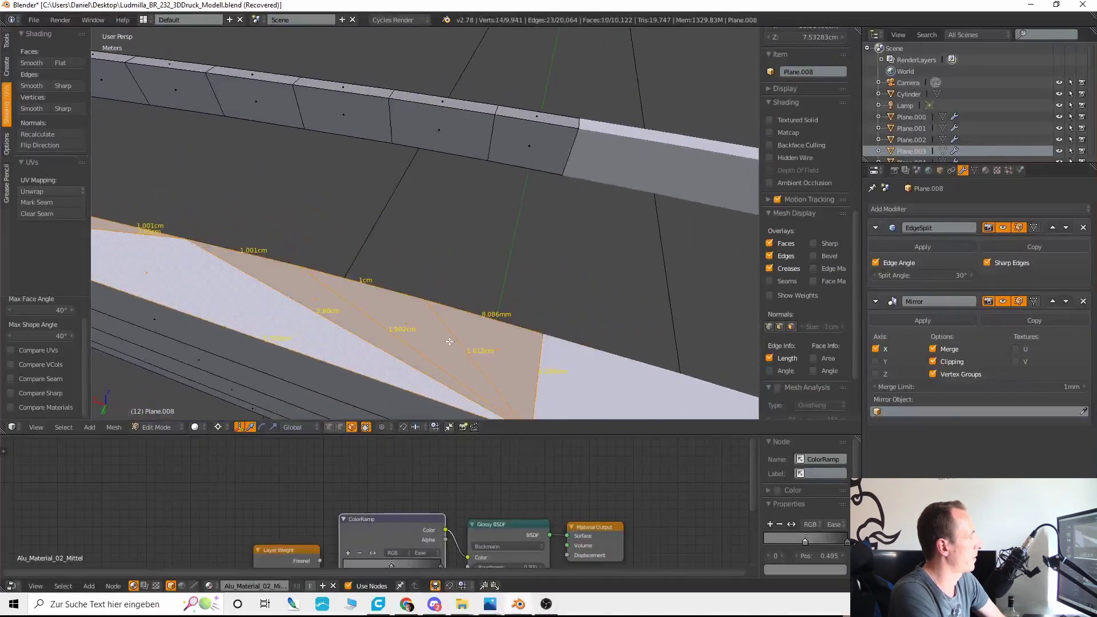
# Step: Duplicate the selected top faces in place and raise the copy 0.0004 m along Z
pyautogui.scroll(-6, 428, 345)
pyautogui.hotkey('shift', 'd')
pyautogui.rightClick(429, 344)
pyautogui.write('gz')
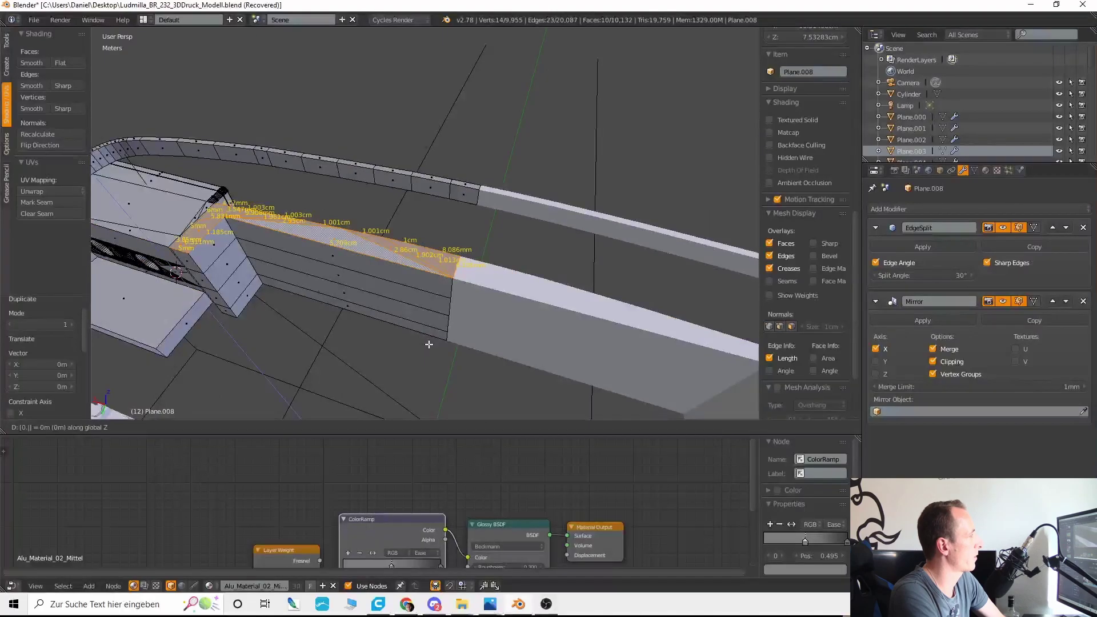
pyautogui.write('0.0004')
pyautogui.press('Return')
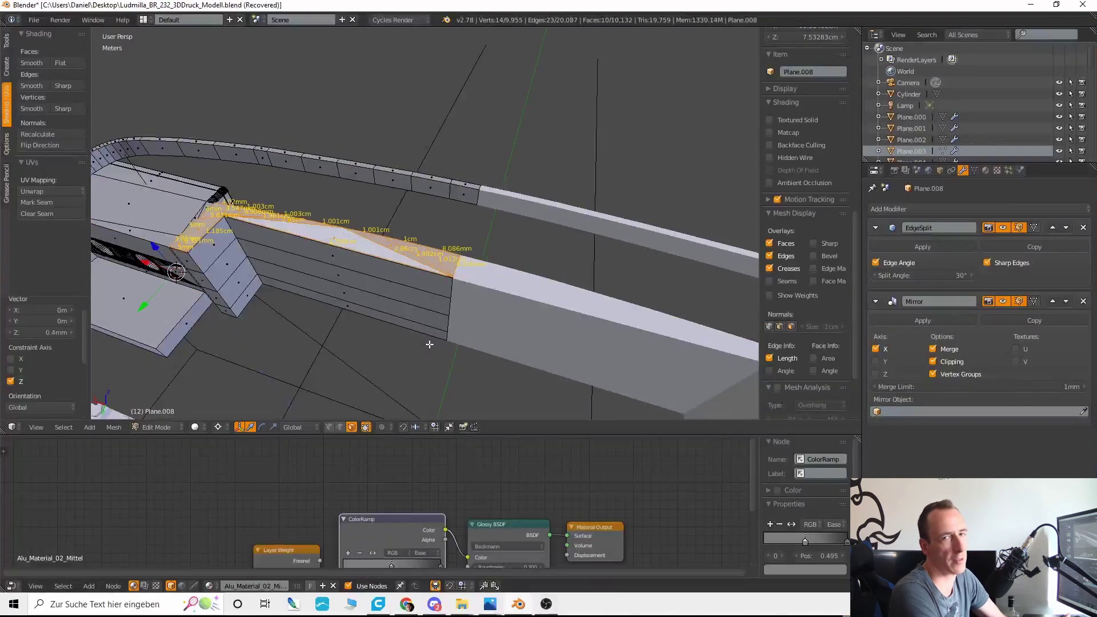
# Step: Extrude the raised copy 0.005 m upward along Z
pyautogui.write('e')
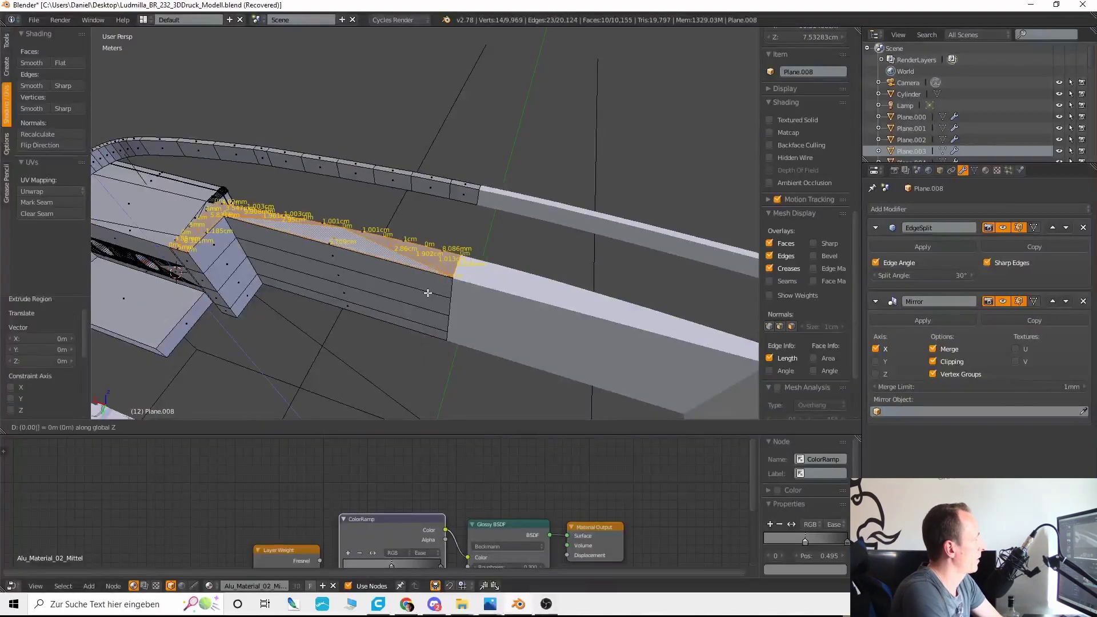
pyautogui.write('0.005')
pyautogui.press('Return')
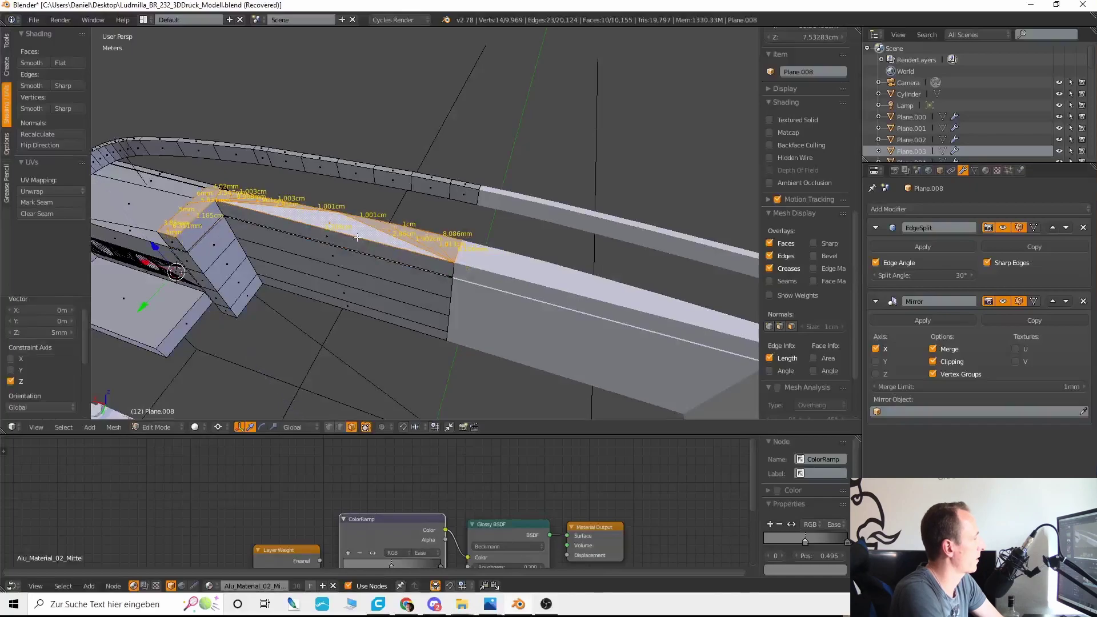
# Step: Delete the side faces of the extruded block that face the lamp housing
pyautogui.moveTo(358, 237); pyautogui.dragTo(501, 269, button='middle')
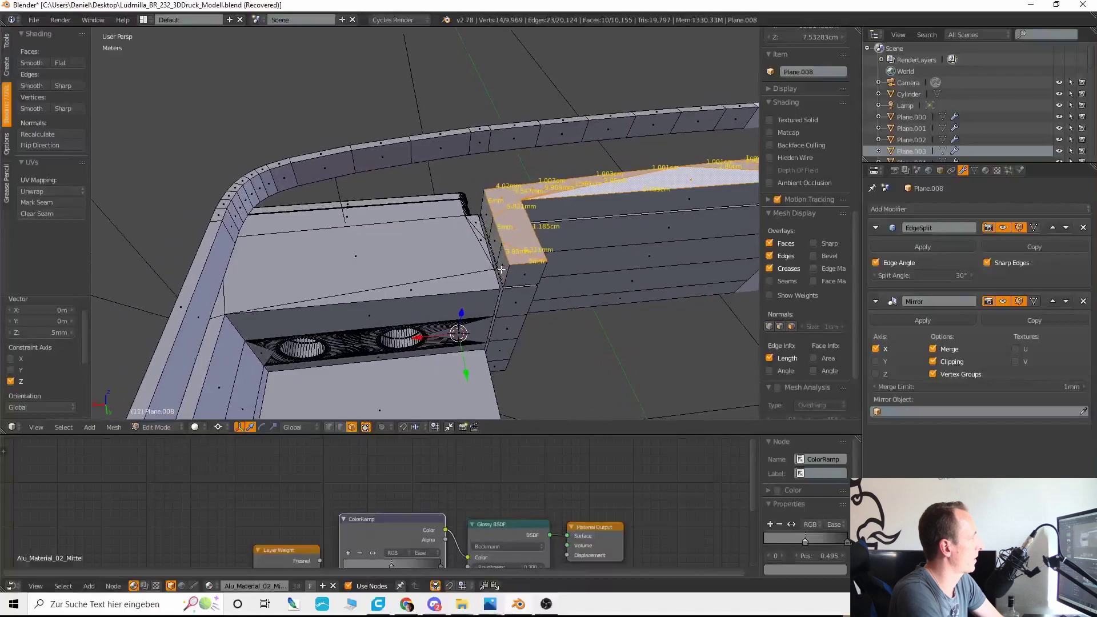
pyautogui.rightClick(508, 266)
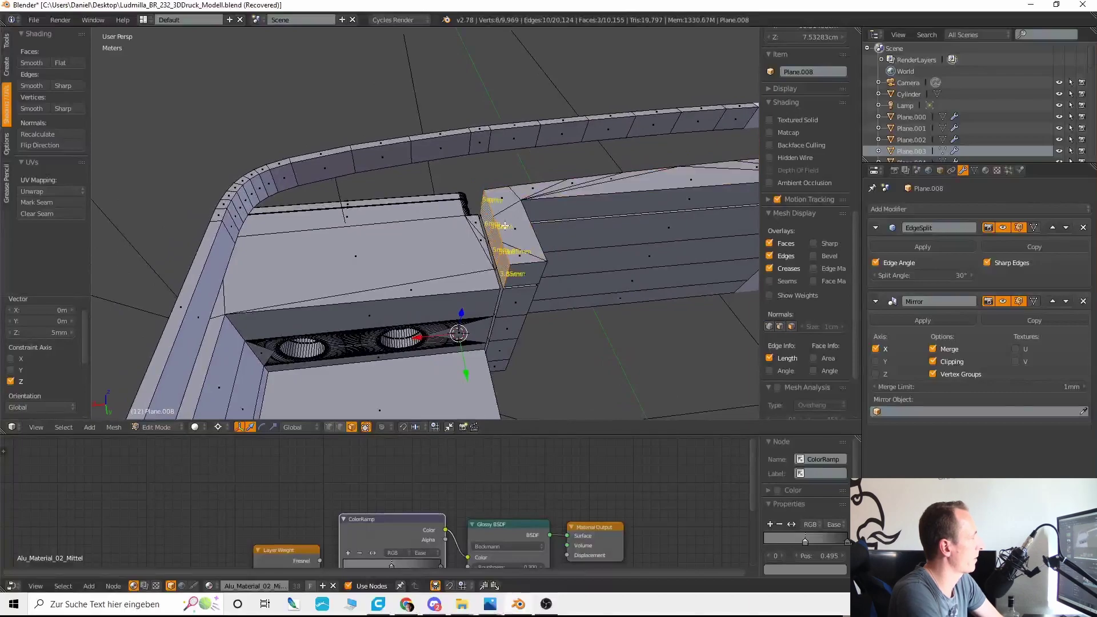
pyautogui.press('x')
pyautogui.click(479, 226)
# Step: Extrude the two vertical border edges of the opened block about 3.9 cm along X to form walls across the housing
pyautogui.click(340, 427)
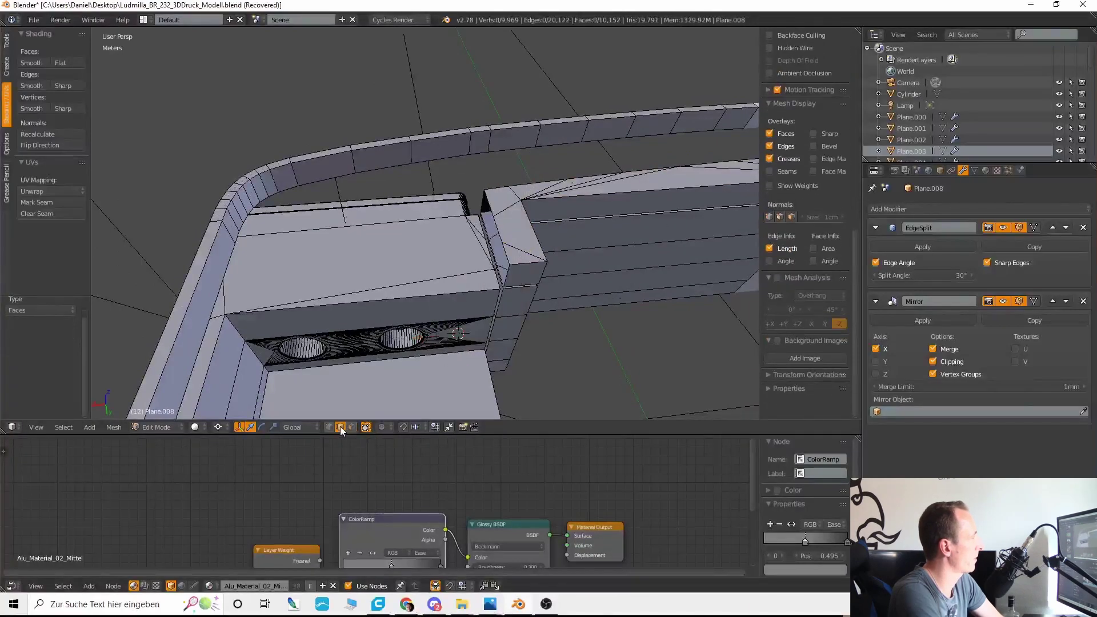
pyautogui.rightClick(507, 269)
pyautogui.moveTo(483, 209); pyautogui.dragTo(412, 246, button='middle')
pyautogui.press('e')
pyautogui.press('x')
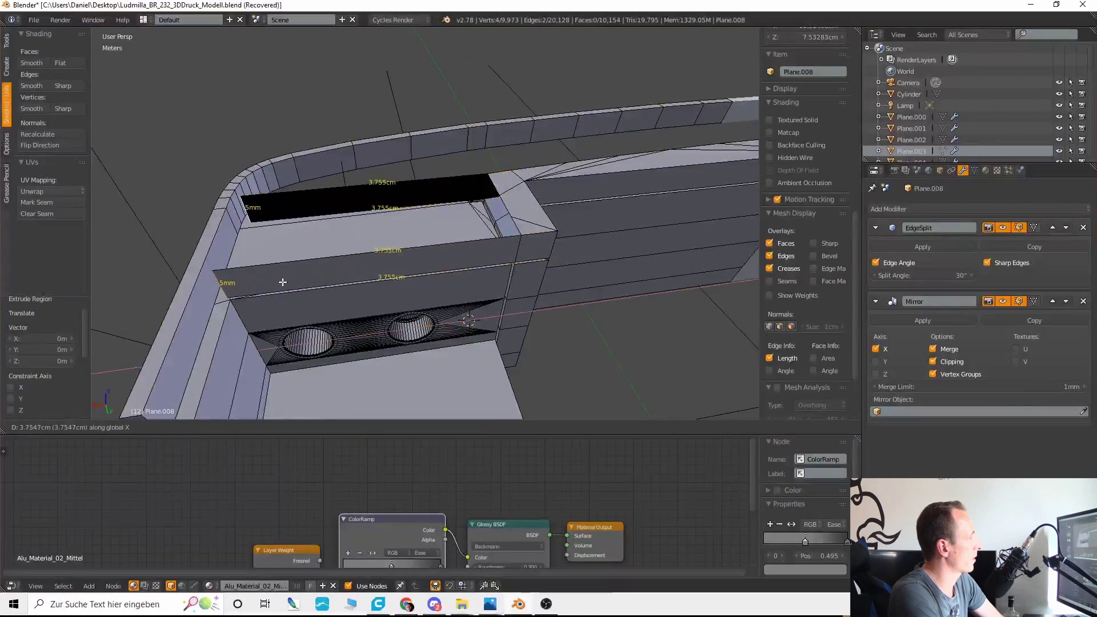
pyautogui.click(250, 298)
pyautogui.moveTo(250, 298); pyautogui.dragTo(317, 317, button='middle')
# Step: Isolate the free end edges of both new walls and move them about 3.1 cm along X past the curved strip
pyautogui.rightClick(326, 321)
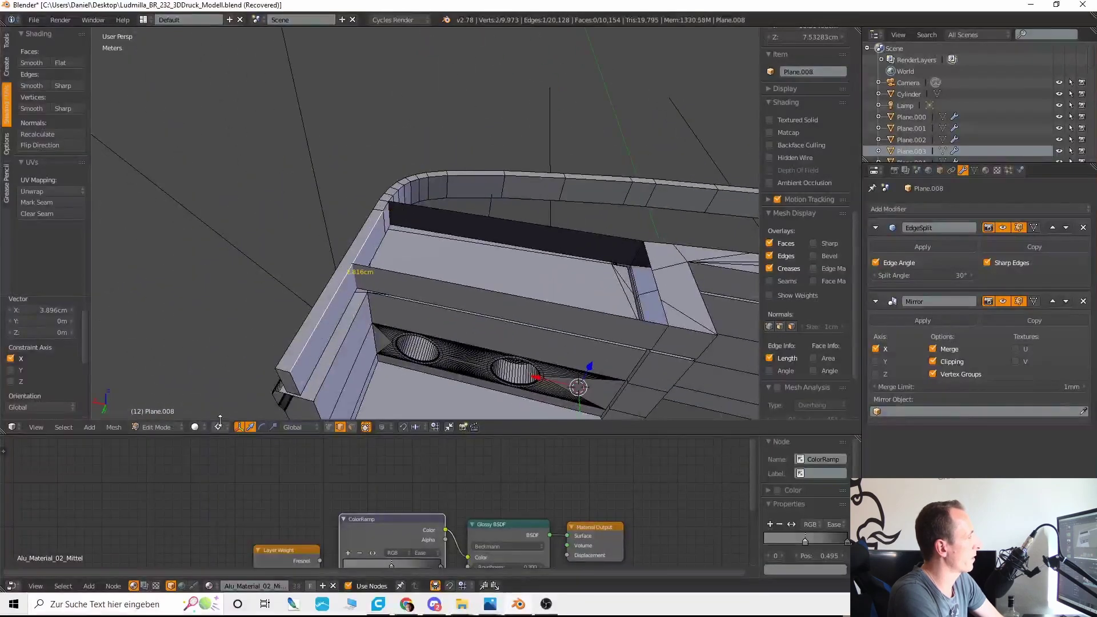
pyautogui.rightClick(486, 250)
pyautogui.press('l')
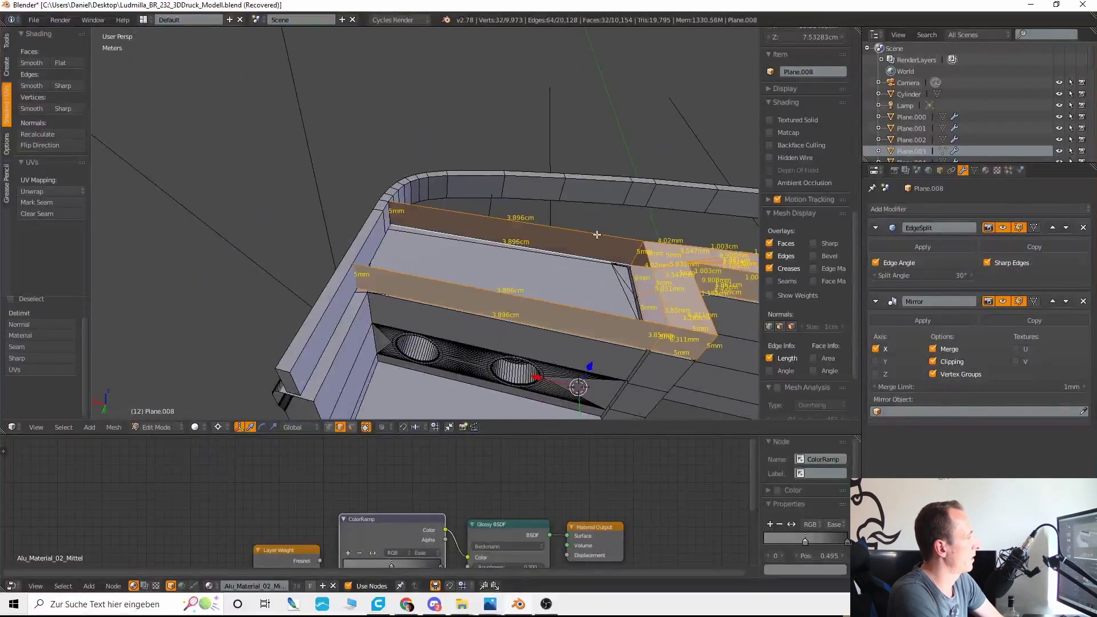
pyautogui.press('z')
pyautogui.moveTo(486, 251); pyautogui.dragTo(637, 256, button='middle')
pyautogui.scroll(-15, 606, 267)
pyautogui.middleClick(563, 269)
pyautogui.rightClick(562, 271)
pyautogui.scroll(-5, 562, 272)
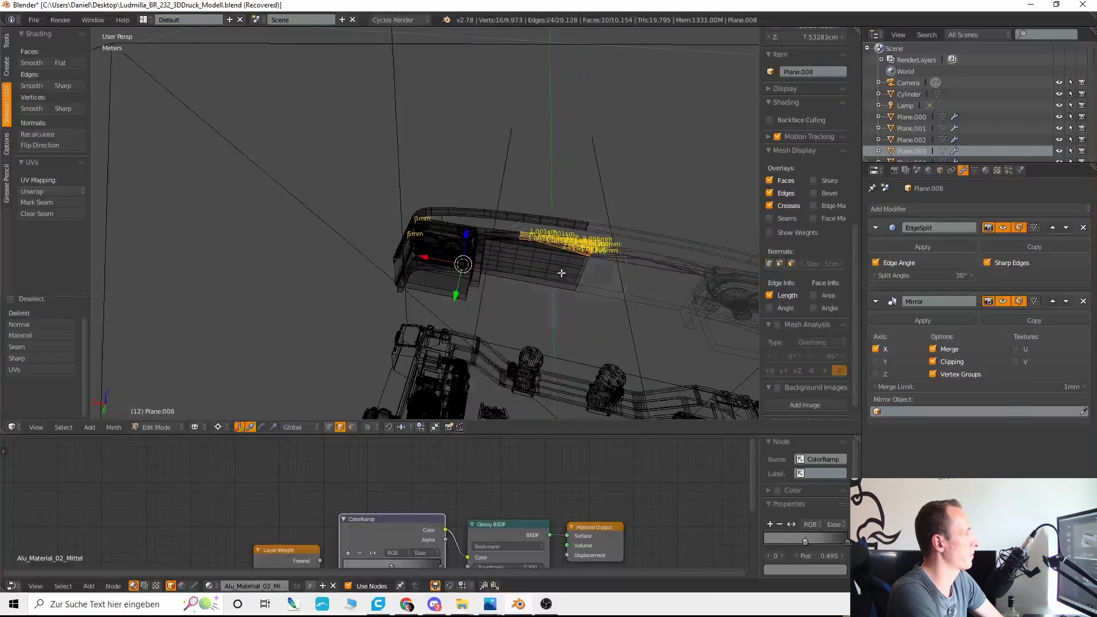
pyautogui.press('c')
pyautogui.scroll(-3, 534, 256)
pyautogui.middleClick(561, 259)
pyautogui.rightClick(561, 258)
pyautogui.press('g')
pyautogui.press('x')
pyautogui.click(589, 274)
pyautogui.scroll(6, 571, 275)
pyautogui.press('z')
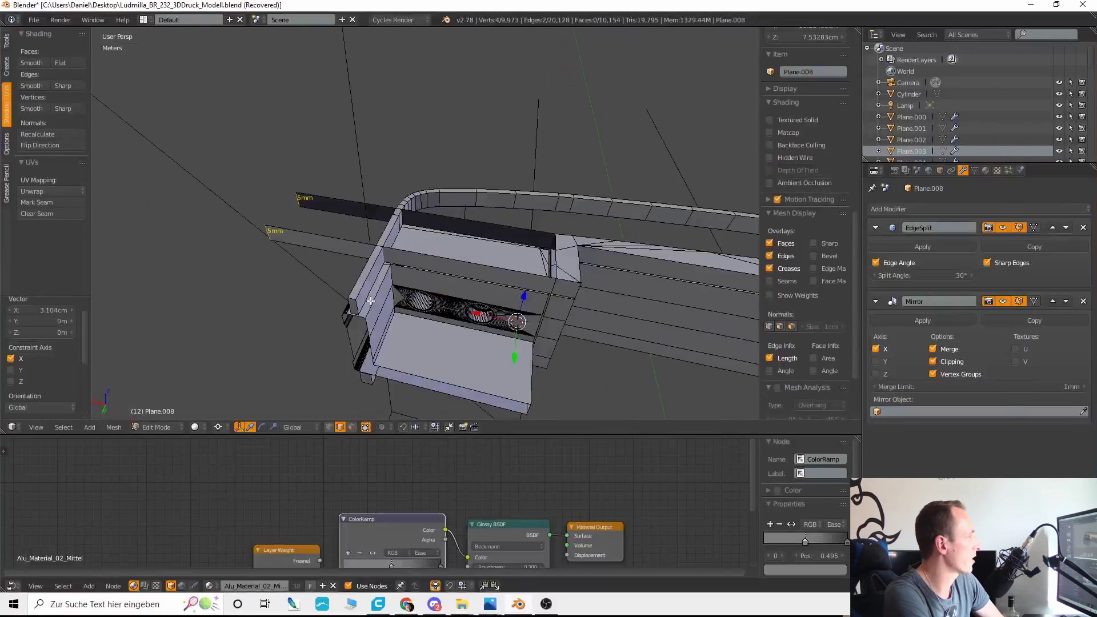
# Step: Snap the 3D cursor to the inner upper edge of the curved strip's short side section
pyautogui.rightClick(364, 300)
pyautogui.click(114, 428)
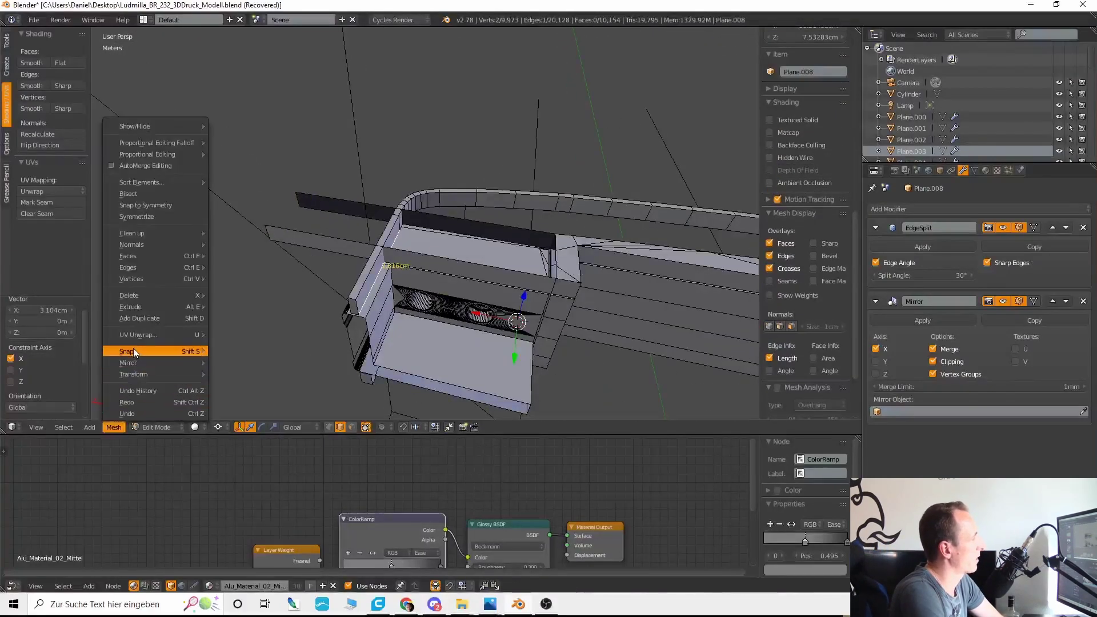
pyautogui.moveTo(133, 348)
pyautogui.click(239, 386)
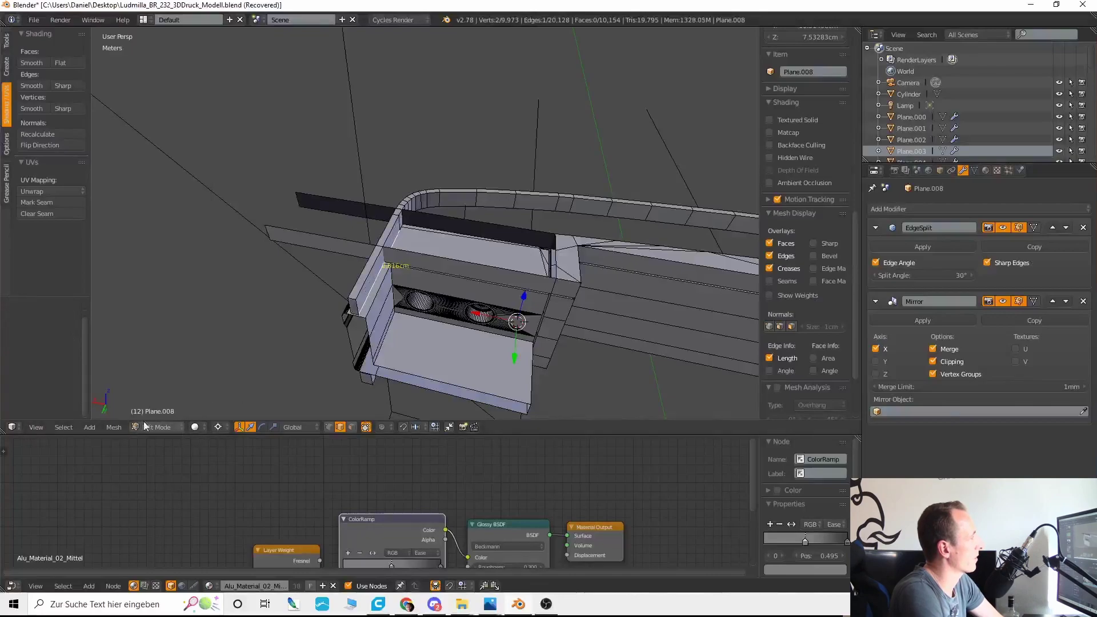
pyautogui.click(114, 428)
pyautogui.click(114, 428)
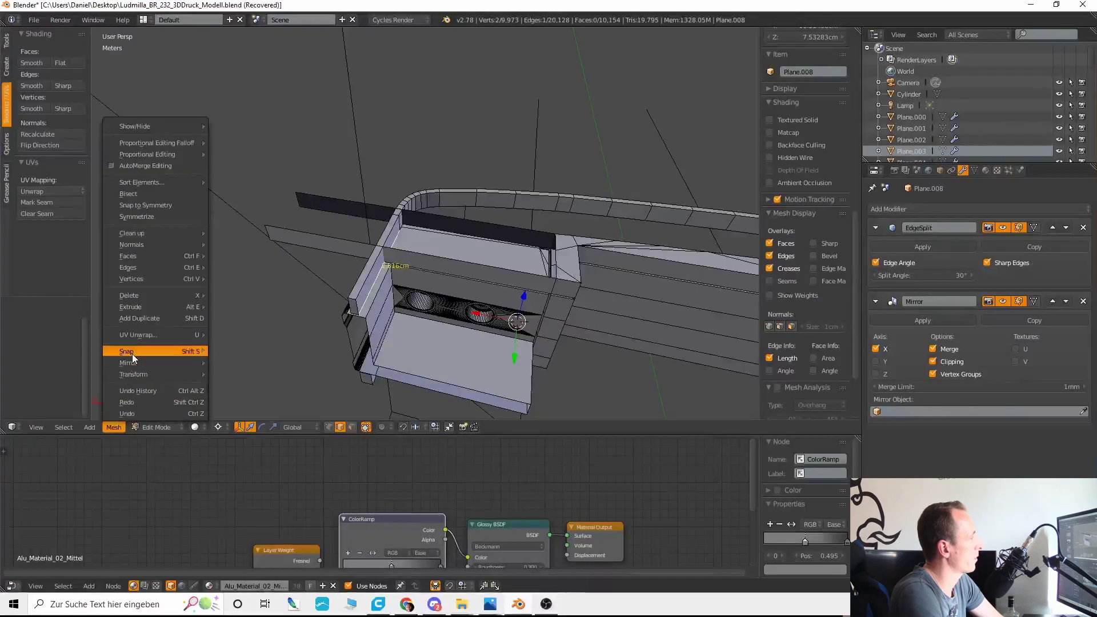
pyautogui.moveTo(132, 355)
pyautogui.click(268, 400)
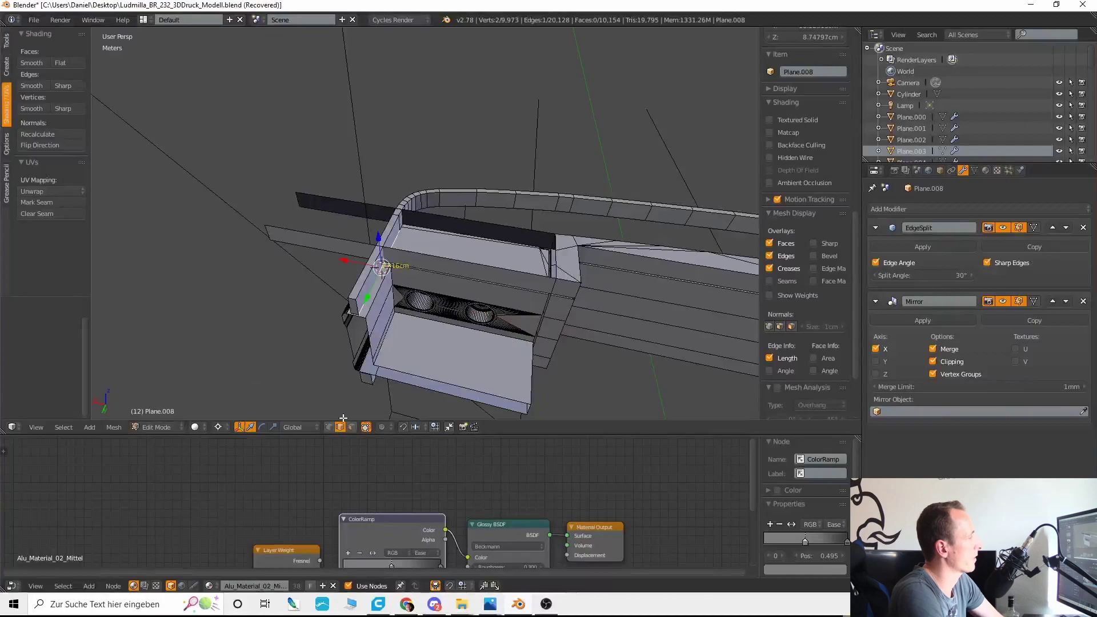
# Step: Scale both walls' end edges to 0 along X about the 3D cursor so they align with the strip's inner face
pyautogui.rightClick(270, 236)
pyautogui.keyDown('shift'); pyautogui.rightClick(305, 196); pyautogui.keyUp('shift')
pyautogui.keyDown('shift'); pyautogui.rightClick(301, 198); pyautogui.keyUp('shift')
pyautogui.press('s')
pyautogui.press('x')
pyautogui.press('0')
pyautogui.press('Return')
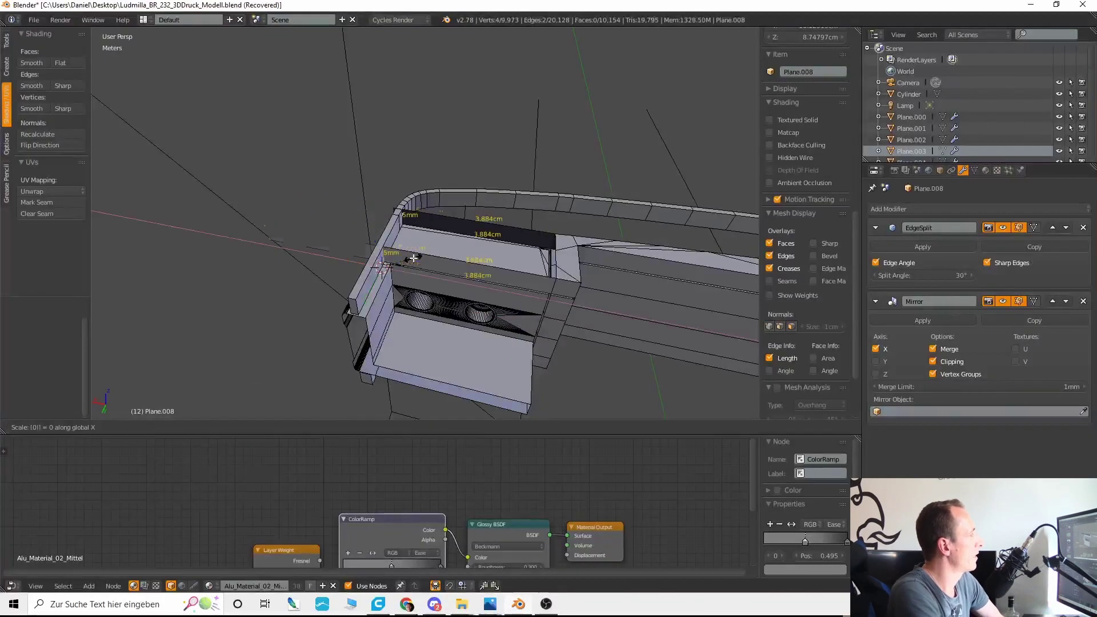
# Step: Add a single centred loop cut around the strip's side section near the front wall's end
pyautogui.scroll(4, 422, 251)
pyautogui.moveTo(434, 247); pyautogui.dragTo(397, 272, button='middle')
pyautogui.hotkey('ctrl', 'r')
pyautogui.click(357, 235)
pyautogui.rightClick(361, 231)
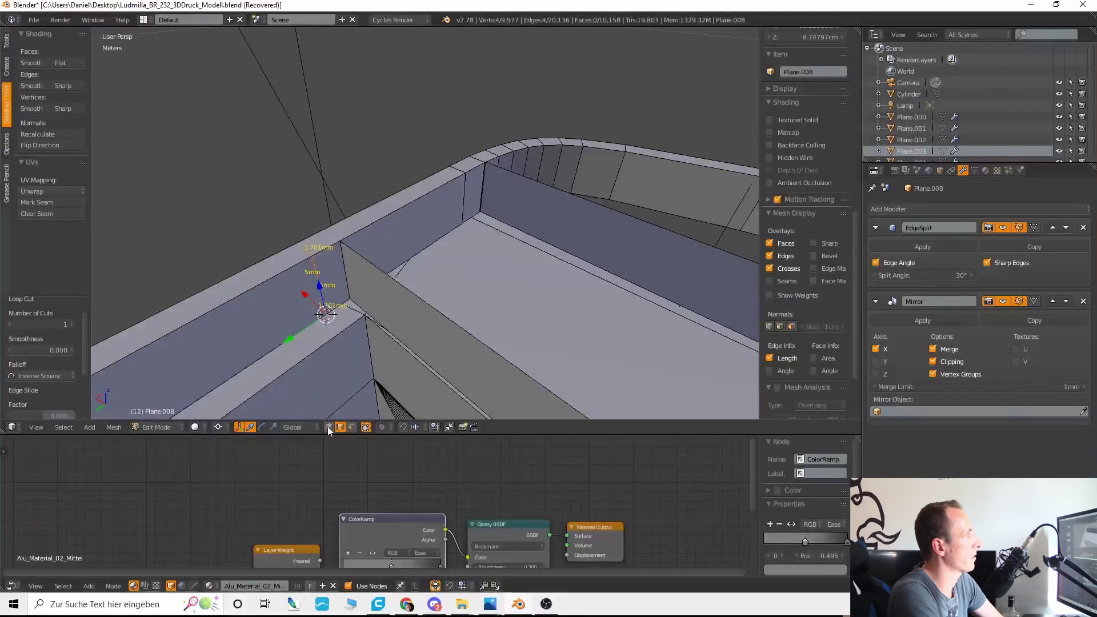
# Step: Switch to vertex selection and merge the loop cut's lower and upper inner vertices into the front wall's end corners
pyautogui.click(331, 428)
pyautogui.rightClick(325, 320)
pyautogui.keyDown('shift'); pyautogui.rightClick(349, 297); pyautogui.keyUp('shift')
pyautogui.hotkey('alt', 'm')
pyautogui.click(366, 298)
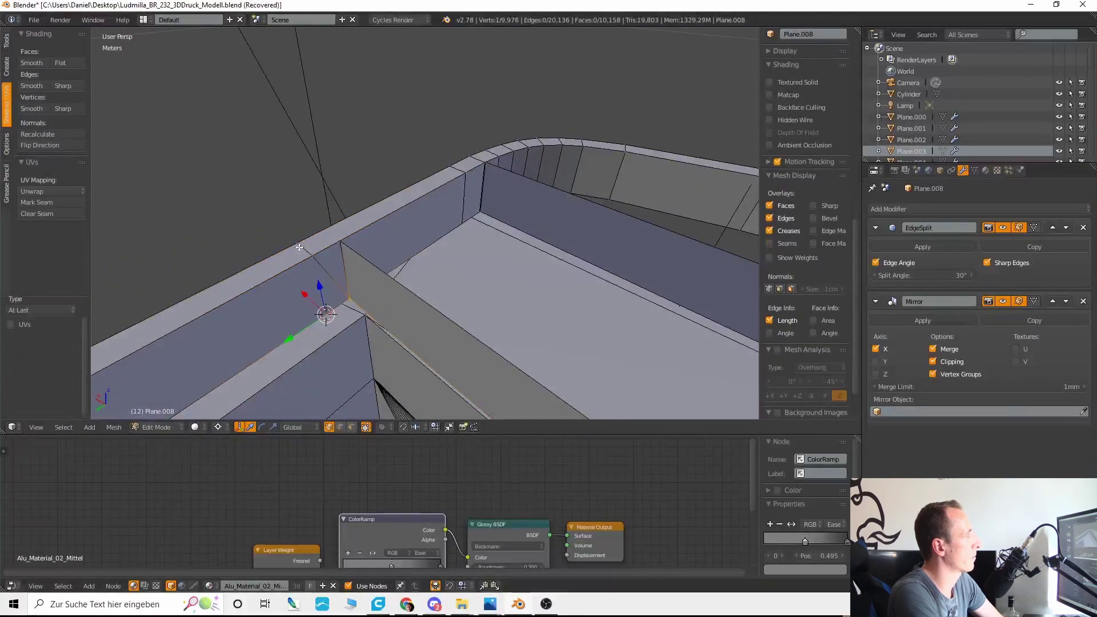
pyautogui.moveTo(312, 256); pyautogui.dragTo(342, 242, button='right')
pyautogui.rightClick(342, 243)
pyautogui.keyDown('shift'); pyautogui.rightClick(341, 242); pyautogui.keyUp('shift')
pyautogui.hotkey('alt', 'm')
pyautogui.click(341, 241)
# Step: Merge the strip's upper and lower inner vertices beside the rear wall into that wall's end corners
pyautogui.moveTo(382, 241)
pyautogui.mouseDown(button='middle')
pyautogui.moveTo(368, 229)
pyautogui.moveTo(387, 221)
pyautogui.mouseUp(button='middle')
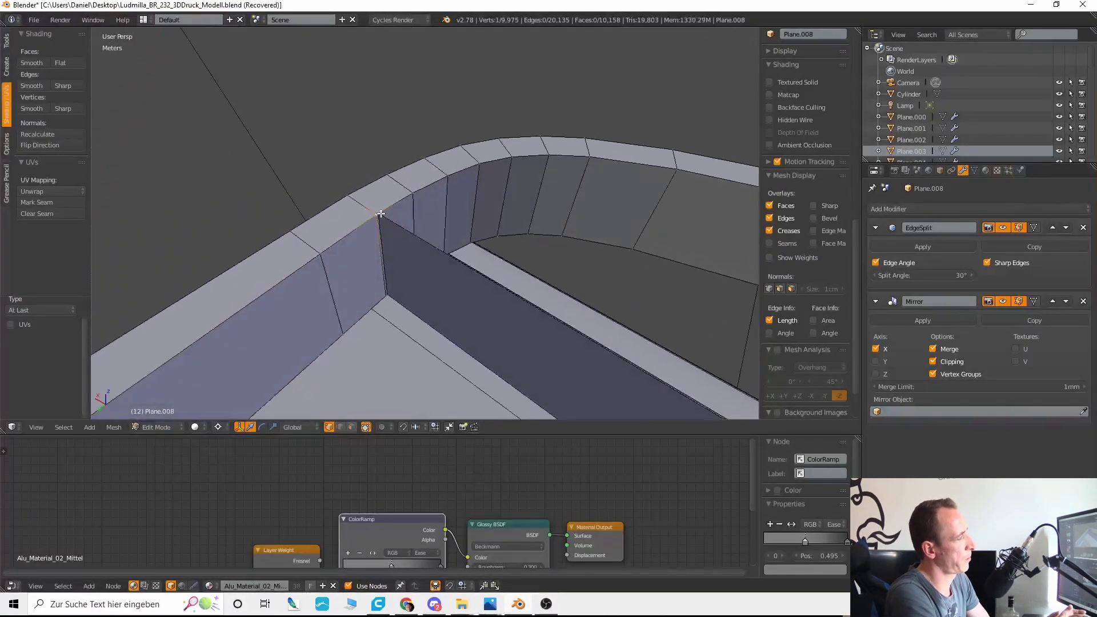
pyautogui.hotkey('alt', 'm')
pyautogui.click(381, 213)
pyautogui.press('z')
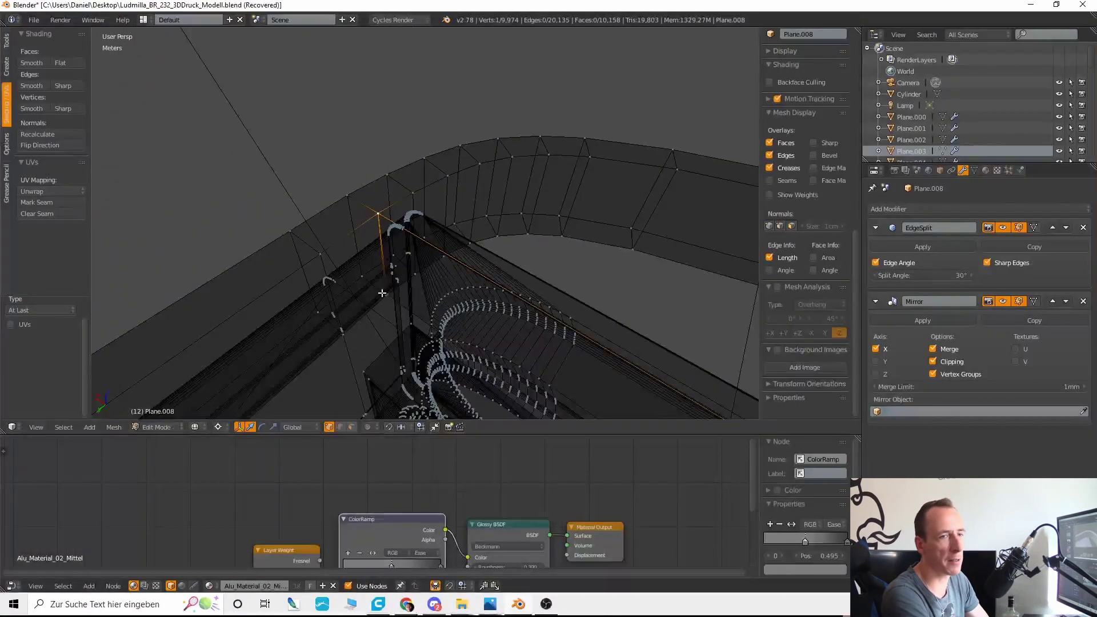
pyautogui.click(401, 302)
pyautogui.press('z')
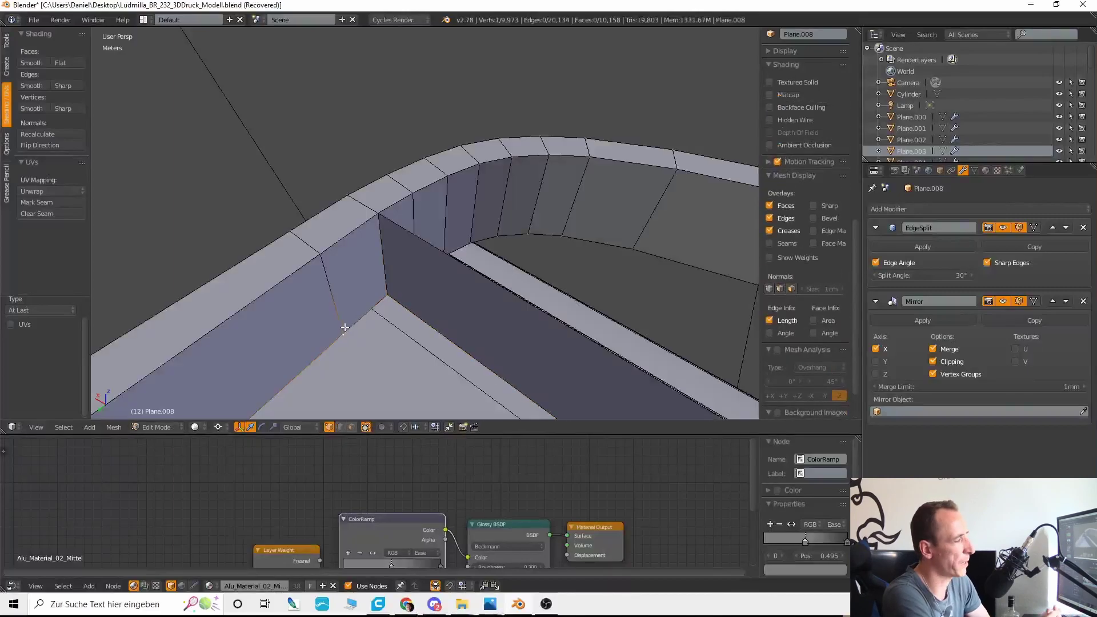
pyautogui.keyDown('shift'); pyautogui.rightClick(390, 292); pyautogui.keyUp('shift')
pyautogui.hotkey('alt', 'm')
pyautogui.click(393, 290)
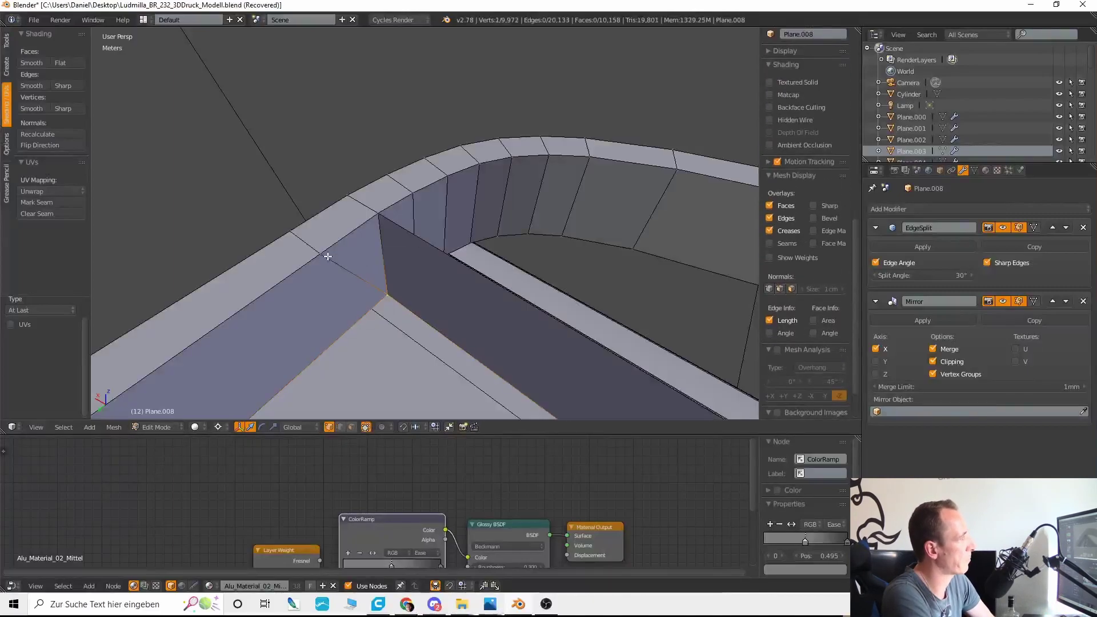
pyautogui.keyDown('shift'); pyautogui.rightClick(376, 215); pyautogui.keyUp('shift')
pyautogui.hotkey('alt', 'm')
pyautogui.click(377, 213)
pyautogui.scroll(-4, 374, 229)
# Step: Delete the strip's inner side face between the front and rear walls
pyautogui.click(351, 428)
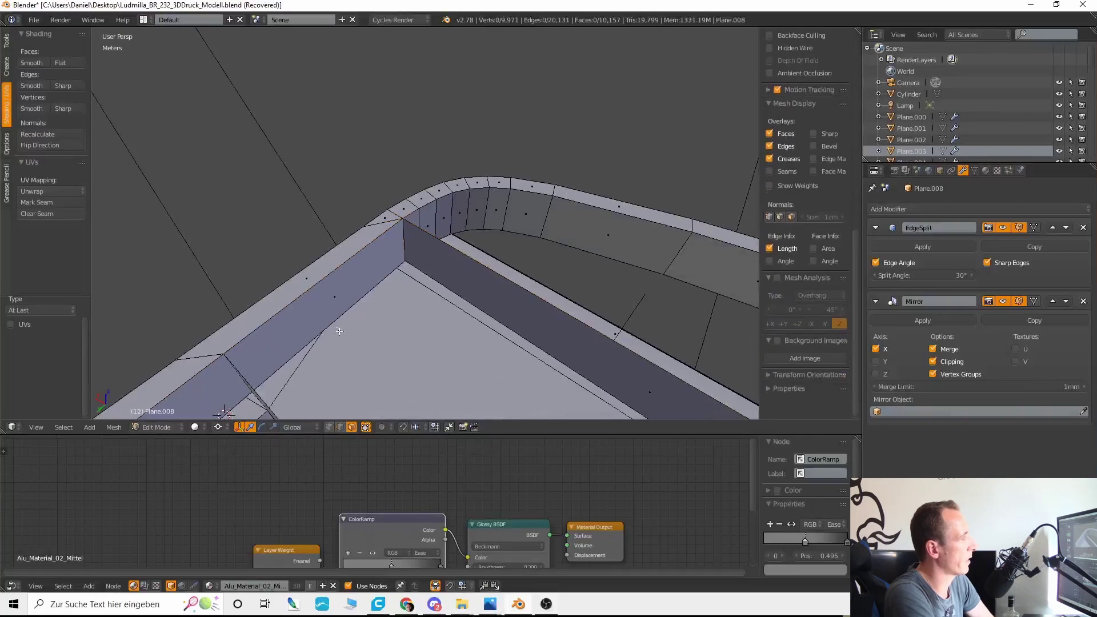
pyautogui.rightClick(339, 331)
pyautogui.press('x')
pyautogui.click(320, 297)
pyautogui.moveTo(412, 333); pyautogui.dragTo(470, 325, button='middle')
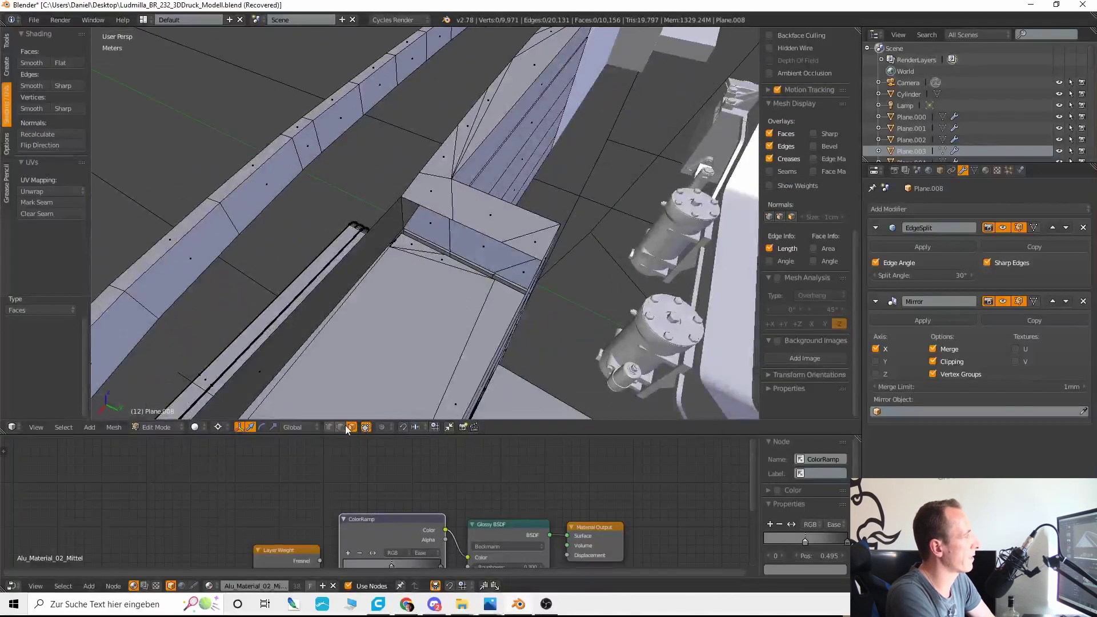
# Step: Fill the lower and upper open edge loops between the front and rear walls, triangulating them and converting the triangles to quads
pyautogui.keyDown('alt'); pyautogui.rightClick(424, 228); pyautogui.keyUp('alt')
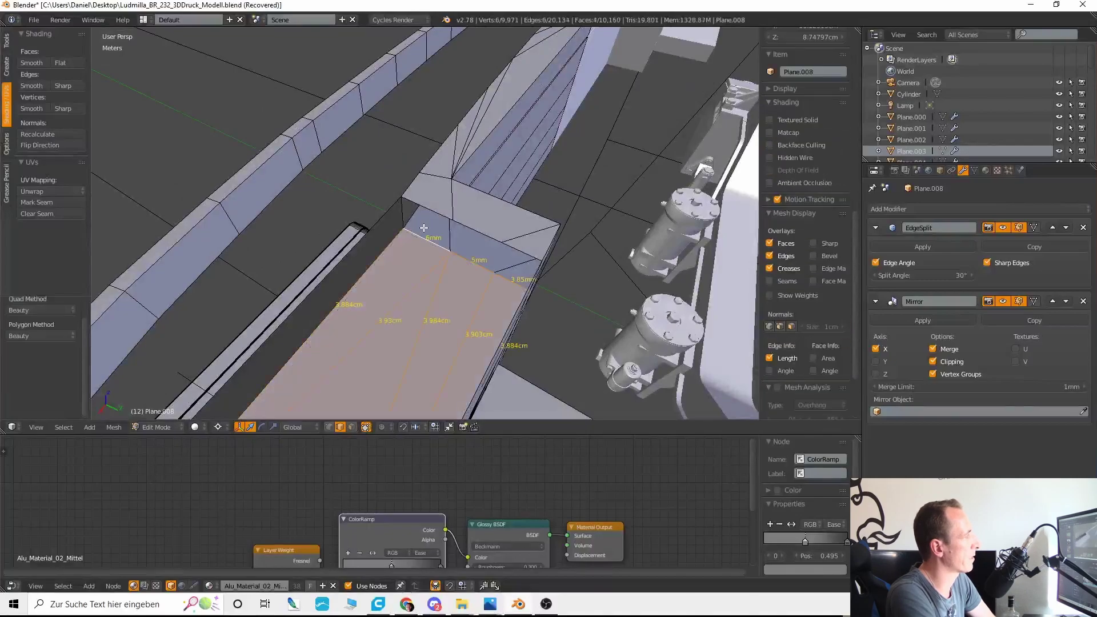
pyautogui.rightClick(426, 204)
pyautogui.press('a')
pyautogui.keyDown('alt'); pyautogui.rightClick(425, 203); pyautogui.keyUp('alt')
pyautogui.press('f')
pyautogui.hotkey('ctrl', 't')
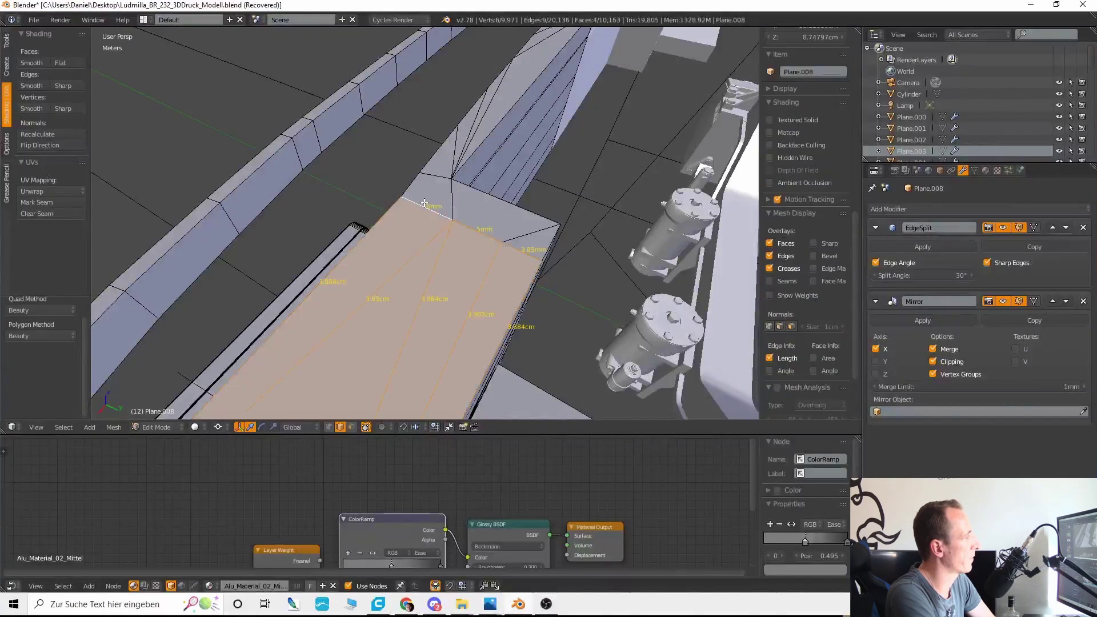
pyautogui.hotkey('alt', 'j')
pyautogui.rightClick(425, 203)
# Step: Add a single loop cut around the curved strip's raised side band and move it 0.5 mm along Z
pyautogui.moveTo(426, 204); pyautogui.dragTo(556, 248, button='middle')
pyautogui.moveTo(488, 177); pyautogui.dragTo(572, 245, button='middle')
pyautogui.click(414, 246)
pyautogui.rightClick(412, 247)
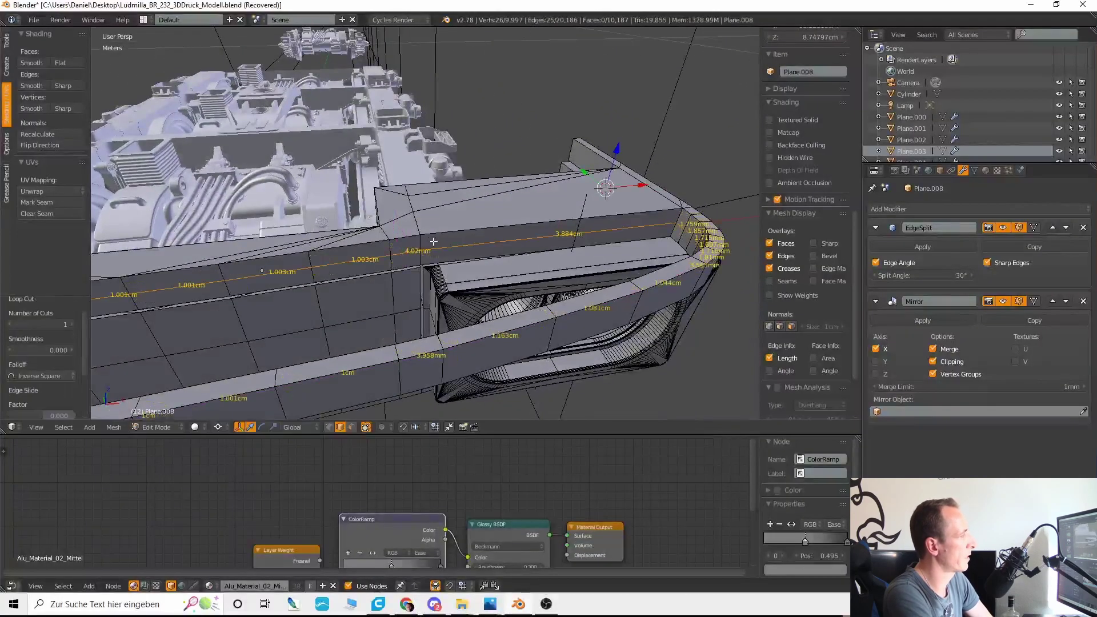
pyautogui.moveTo(433, 241); pyautogui.dragTo(407, 236, button='middle')
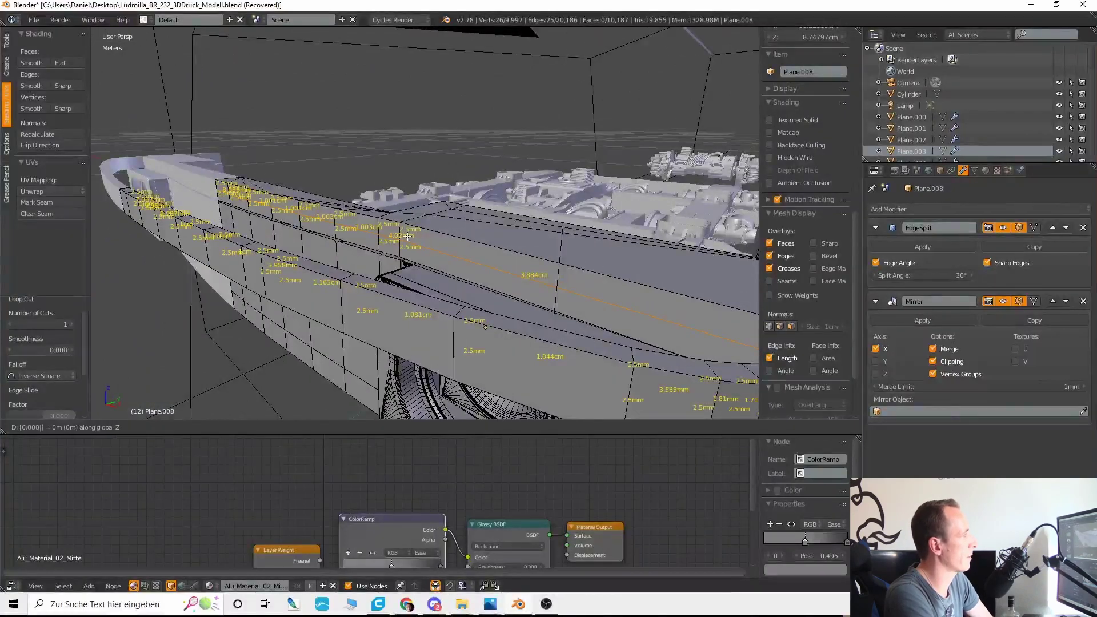
pyautogui.write('0.5')
pyautogui.press('Return')
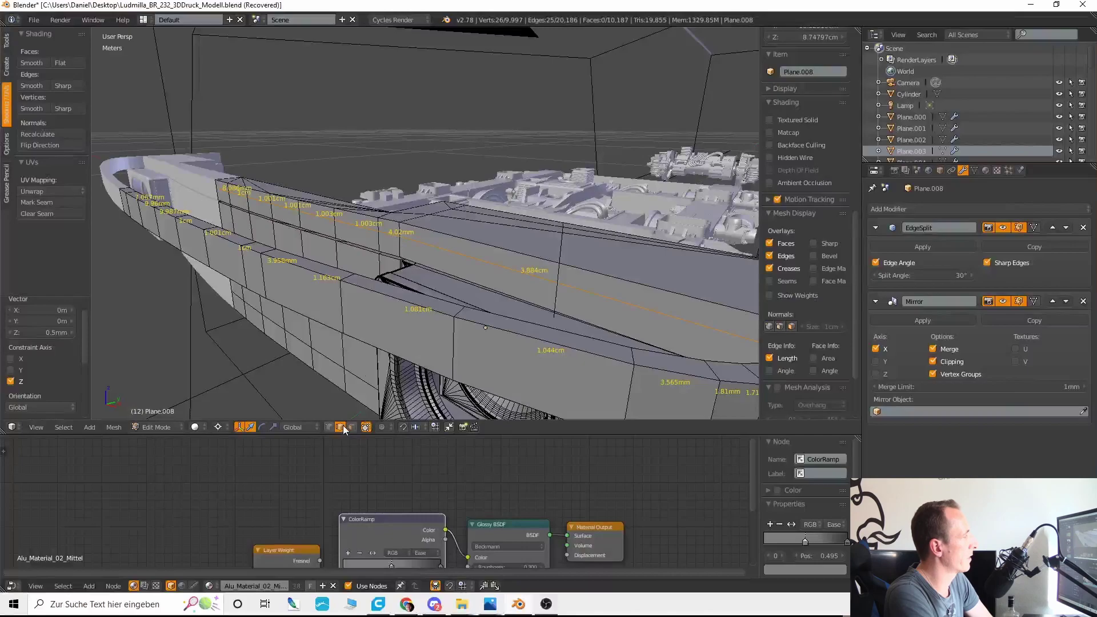
# Step: Switch to face selection and delete the ring of narrow faces above the loop cut on the curved strip's side
pyautogui.click(352, 427)
pyautogui.keyDown('alt'); pyautogui.rightClick(400, 226); pyautogui.keyUp('alt')
pyautogui.rightClick(398, 227)
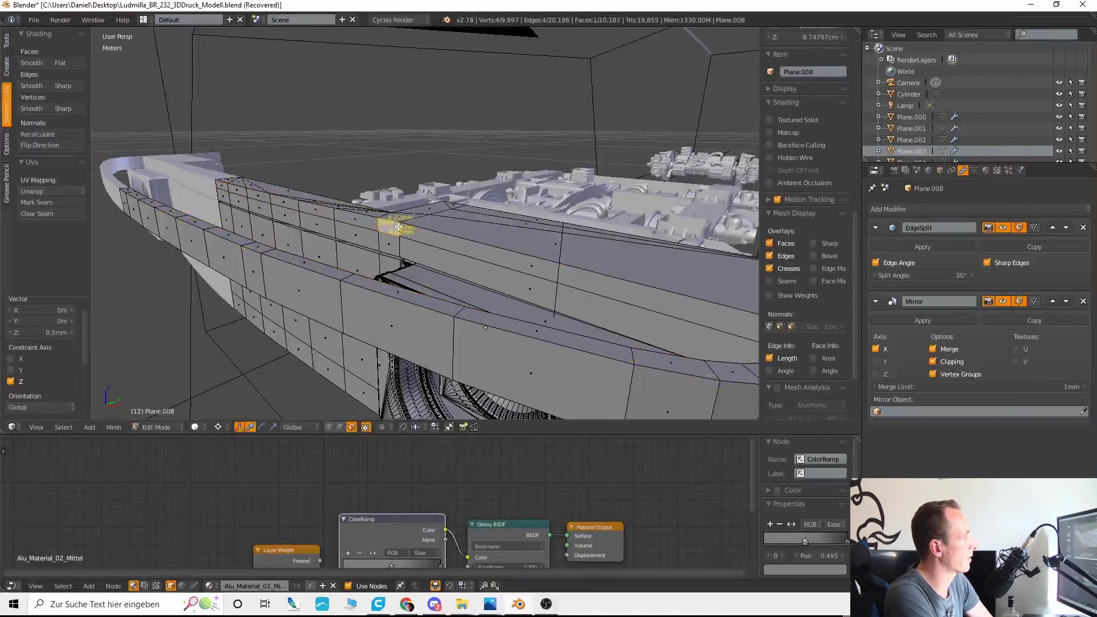
pyautogui.keyDown('alt'); pyautogui.rightClick(399, 227); pyautogui.keyUp('alt')
pyautogui.moveTo(399, 226); pyautogui.dragTo(484, 332, button='middle')
pyautogui.press('x')
pyautogui.click(478, 242)
# Step: Fill the curved strip's remaining lower and upper open edge loops, triangulate the fills and convert them to quads
pyautogui.scroll(3, 485, 332)
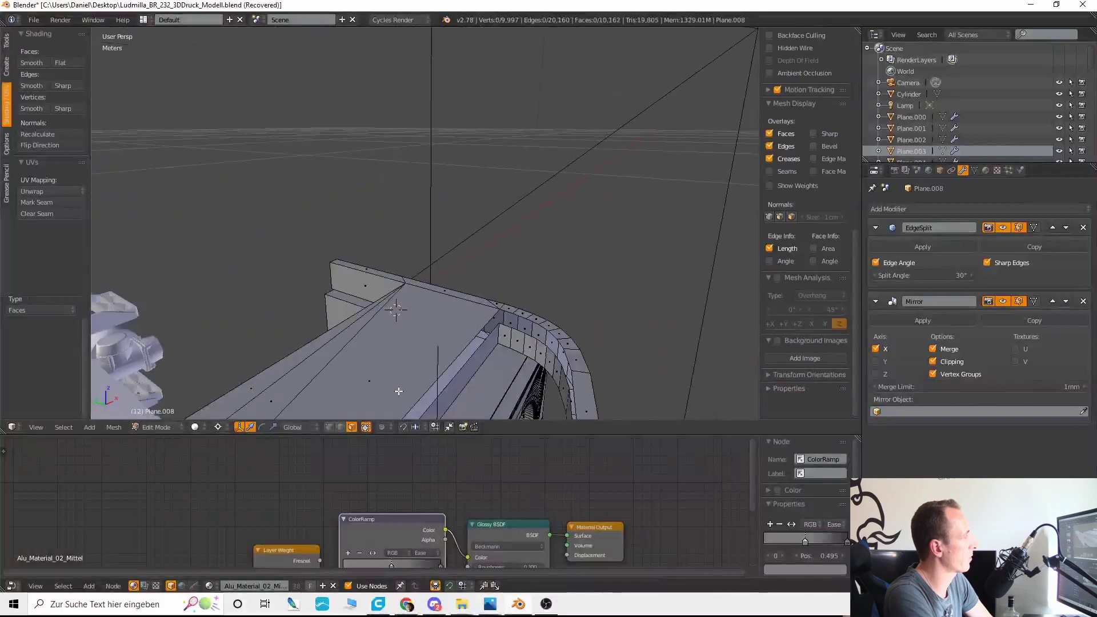
pyautogui.keyDown('alt'); pyautogui.rightClick(508, 322); pyautogui.keyUp('alt')
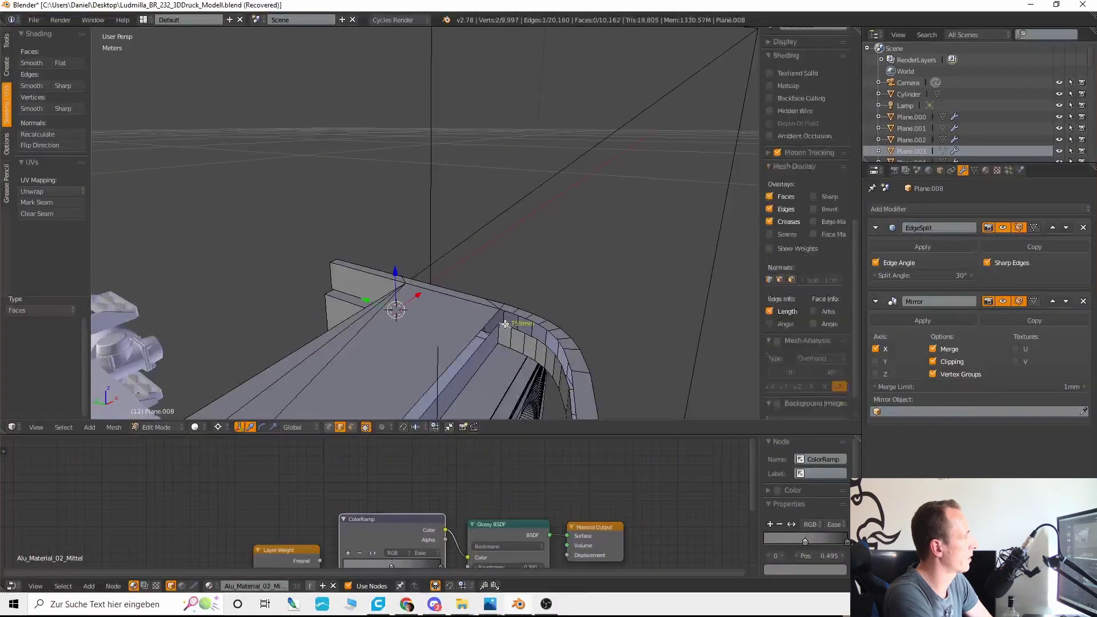
pyautogui.press('f')
pyautogui.hotkey('ctrl', 't')
pyautogui.press('a')
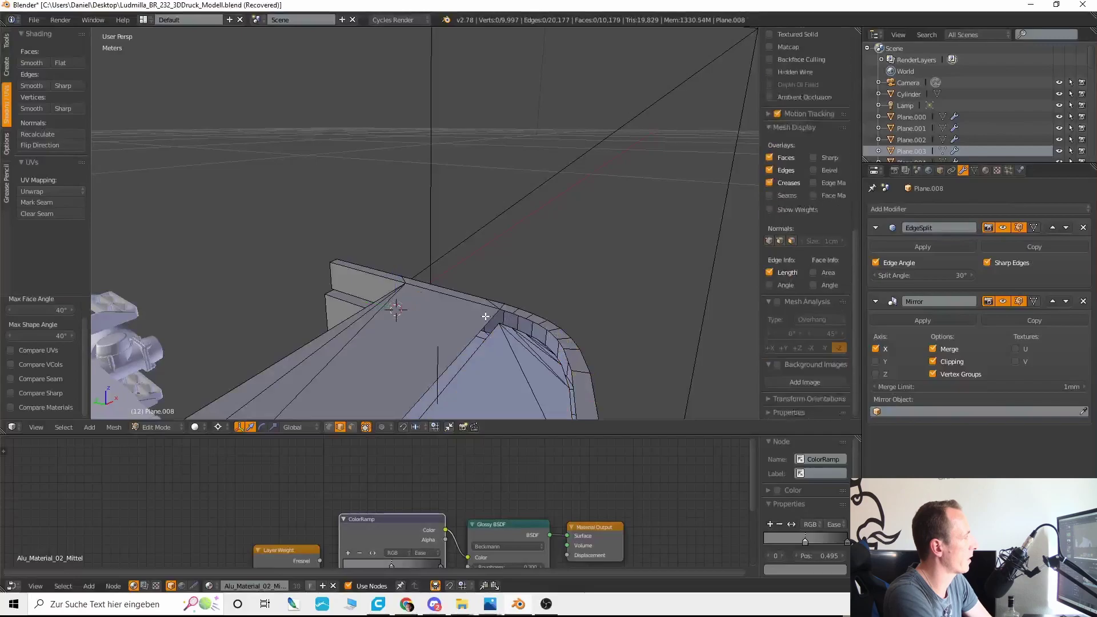
pyautogui.keyDown('alt'); pyautogui.rightClick(486, 316); pyautogui.keyUp('alt')
pyautogui.hotkey('alt', 'j')
pyautogui.rightClick(487, 316)
# Step: Select all geometry linked to the curved cover above the lamps and apply smooth shading
pyautogui.scroll(-5, 522, 321)
pyautogui.moveTo(522, 321); pyautogui.dragTo(255, 234, button='middle')
pyautogui.scroll(3, 443, 257)
pyautogui.scroll(4, 455, 249)
pyautogui.press('l')
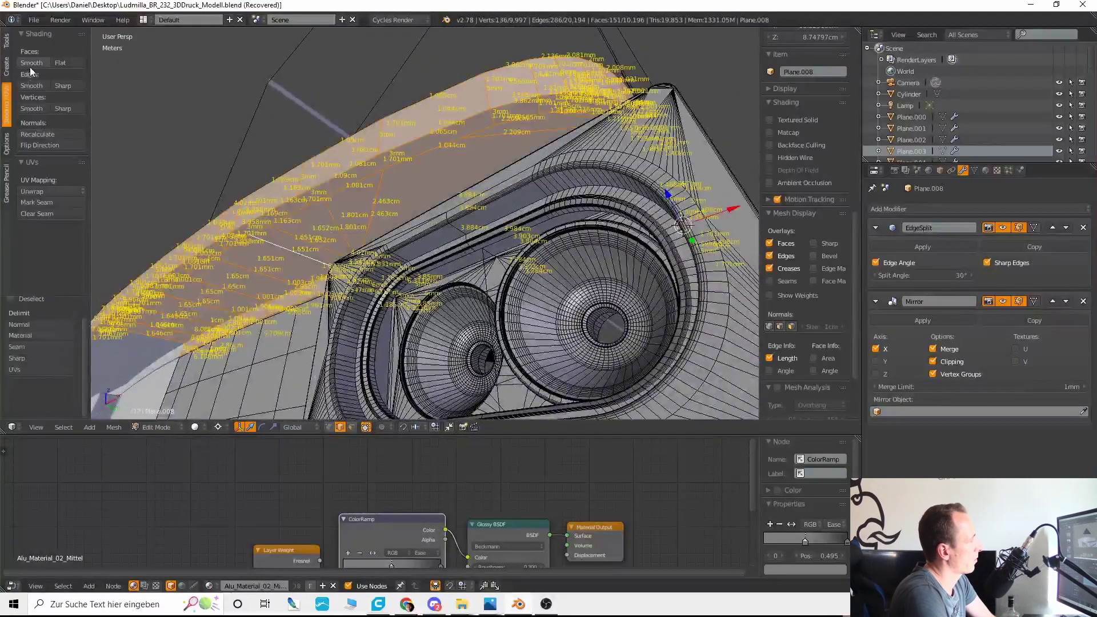
# Step: In wireframe top view, move the curved strip's cross-section edge column in front of the lamps 0.193 mm along Y
pyautogui.rightClick(338, 173)
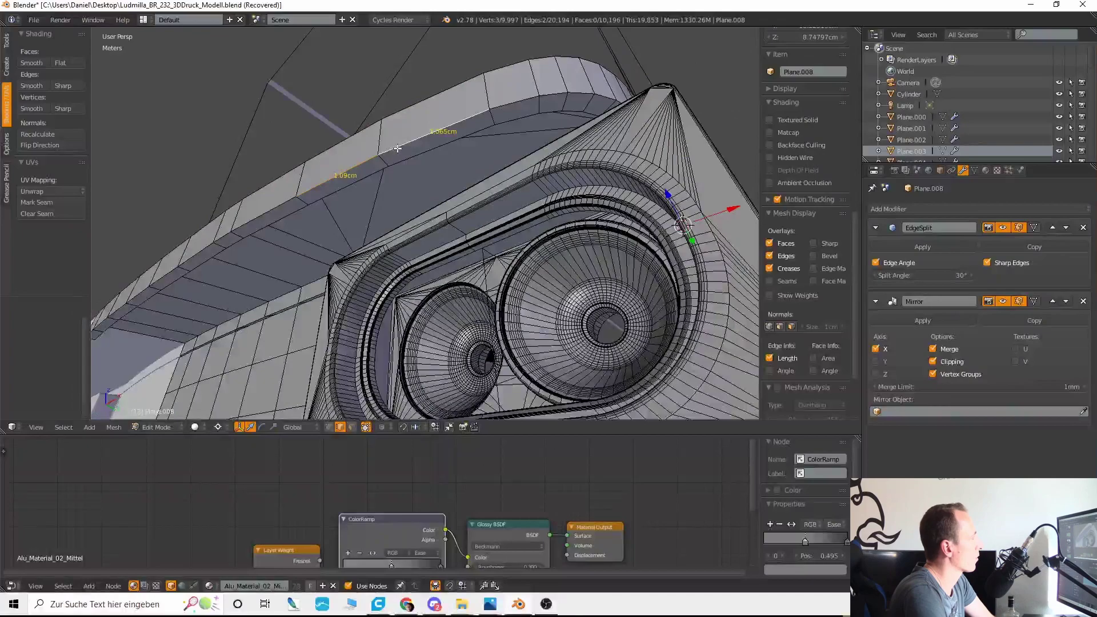
pyautogui.moveTo(397, 149); pyautogui.dragTo(416, 226, button='middle')
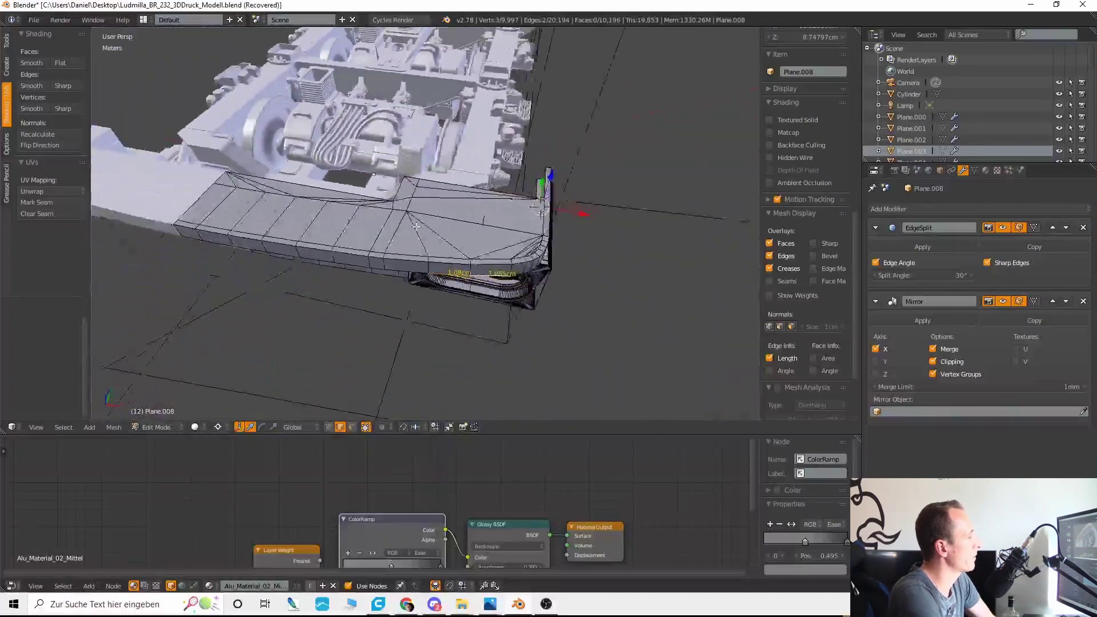
pyautogui.scroll(6, 416, 227)
pyautogui.keyDown('alt'); pyautogui.rightClick(419, 325); pyautogui.keyUp('alt')
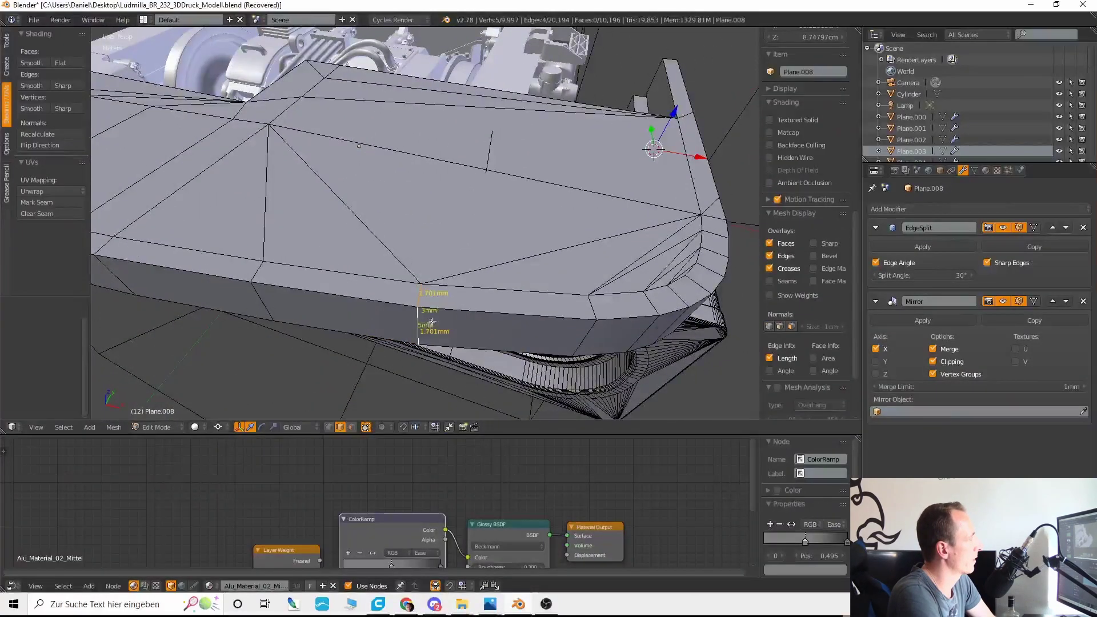
pyautogui.press('KP_7')
pyautogui.press('z')
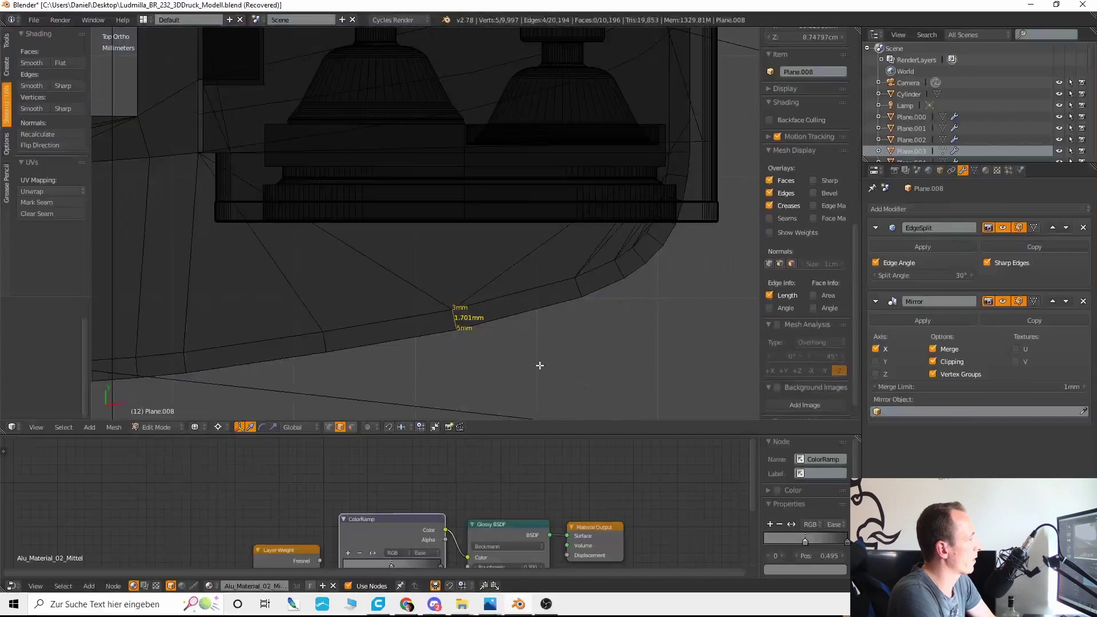
pyautogui.keyDown('shift'); pyautogui.moveTo(539, 367); pyautogui.dragTo(562, 350, button='middle'); pyautogui.keyUp('shift')
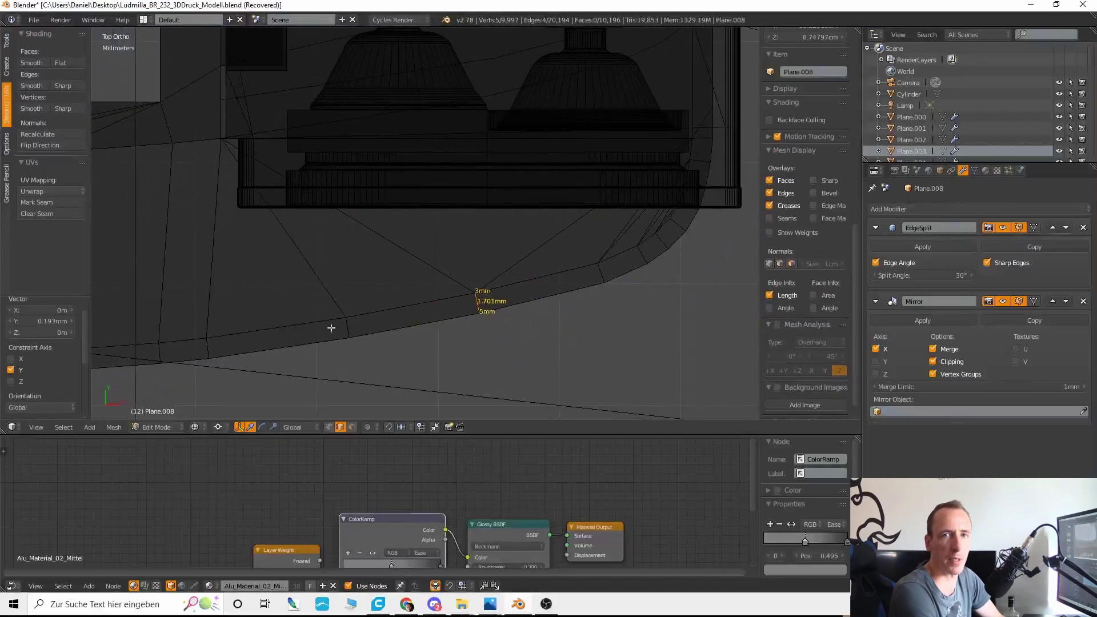
# Step: Select only the outer rim edges of the neighbouring edge column and move them 0.104 mm along Y
pyautogui.moveTo(307, 315)
pyautogui.mouseDown(button='middle')
pyautogui.moveTo(465, 289)
pyautogui.moveTo(201, 325)
pyautogui.mouseUp(button='middle')
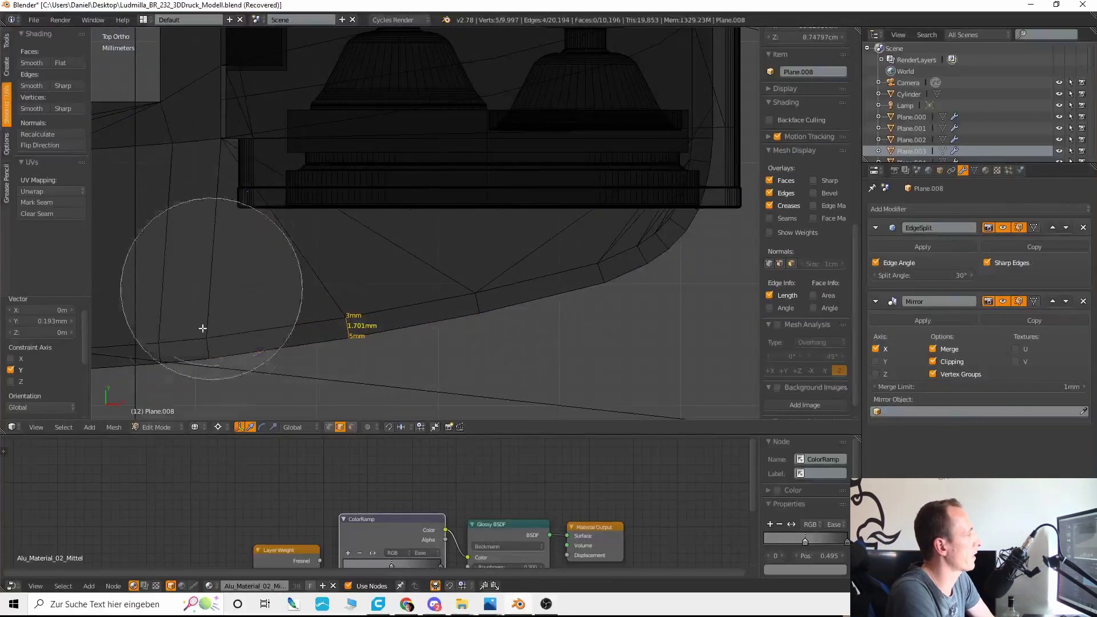
pyautogui.rightClick(313, 278)
pyautogui.keyDown('shift'); pyautogui.moveTo(271, 358); pyautogui.dragTo(541, 280, button='middle'); pyautogui.keyUp('shift')
pyautogui.scroll(-2, 400, 309)
pyautogui.scroll(2, 400, 320)
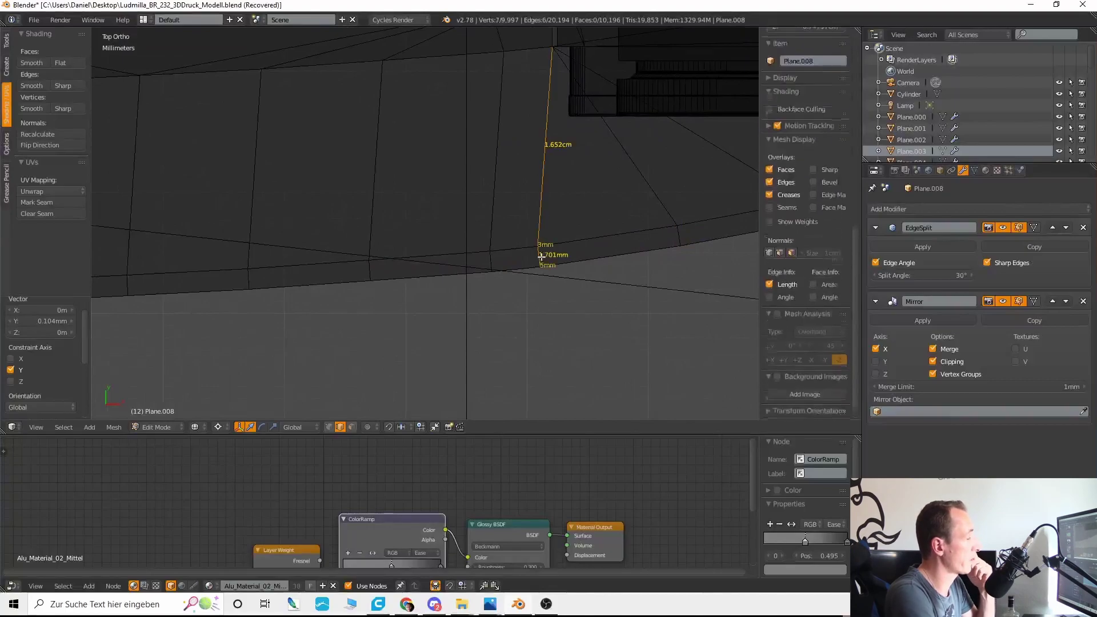
# Step: Deselect the third column's inner edge and move its outer rim edges 3.918 mm along X and 0.6 mm along Y
pyautogui.press('c')
pyautogui.middleClick(556, 70)
pyautogui.rightClick(556, 74)
pyautogui.scroll(1, 580, 320)
pyautogui.scroll(2, 579, 320)
pyautogui.keyDown('shift'); pyautogui.moveTo(652, 318); pyautogui.dragTo(325, 333, button='middle'); pyautogui.keyUp('shift')
pyautogui.press('g')
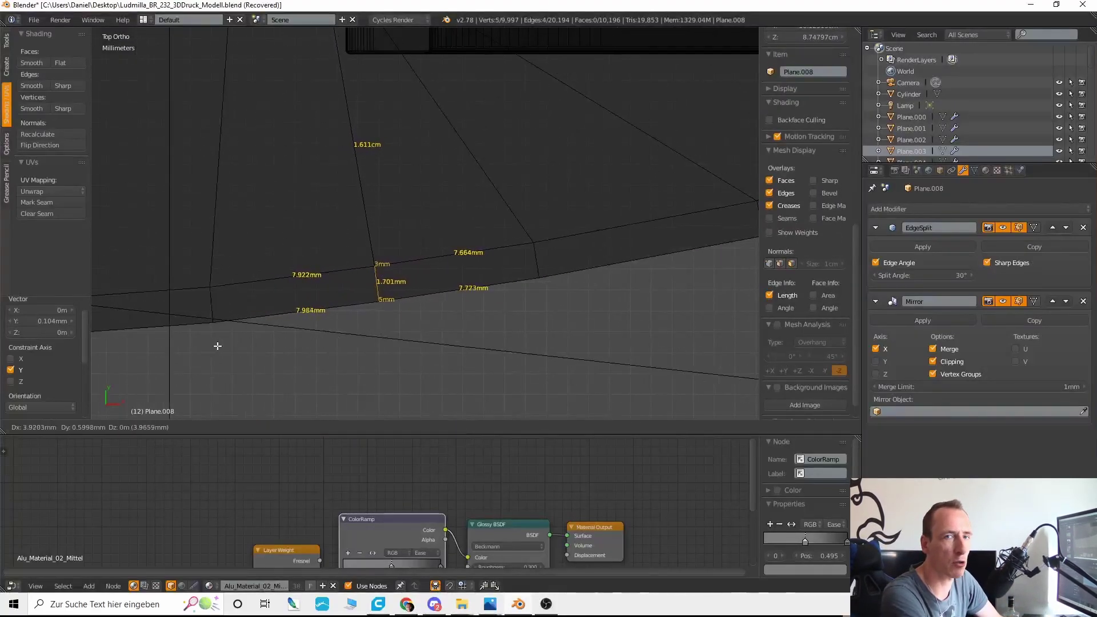
pyautogui.scroll(-3, 268, 364)
pyautogui.rightClick(296, 293)
# Step: Return to solid view and select the six cross-section edge loops along the flatter part of the curved strip
pyautogui.scroll(-3, 286, 298)
pyautogui.keyDown('shift'); pyautogui.moveTo(265, 303); pyautogui.dragTo(393, 335, button='middle'); pyautogui.keyUp('shift')
pyautogui.keyDown('shift'); pyautogui.moveTo(324, 351); pyautogui.dragTo(223, 343, button='middle'); pyautogui.keyUp('shift')
pyautogui.scroll(2, 335, 344)
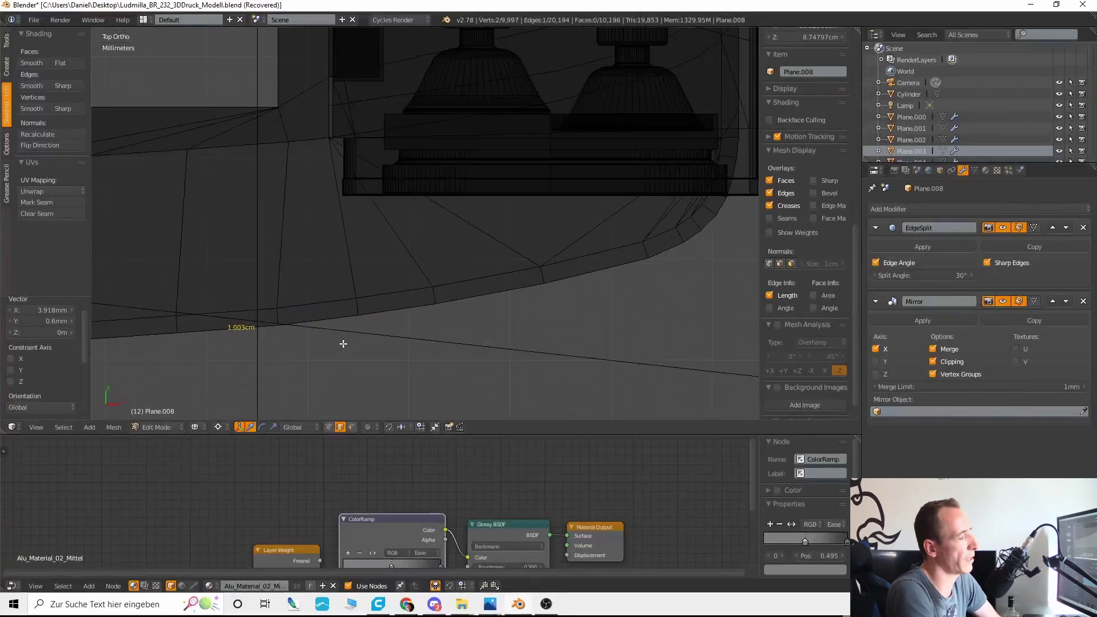
pyautogui.moveTo(343, 344); pyautogui.dragTo(503, 220, button='middle')
pyautogui.press('KP_Decimal')
pyautogui.press('KP_5')
pyautogui.scroll(-3, 433, 259)
pyautogui.press('z')
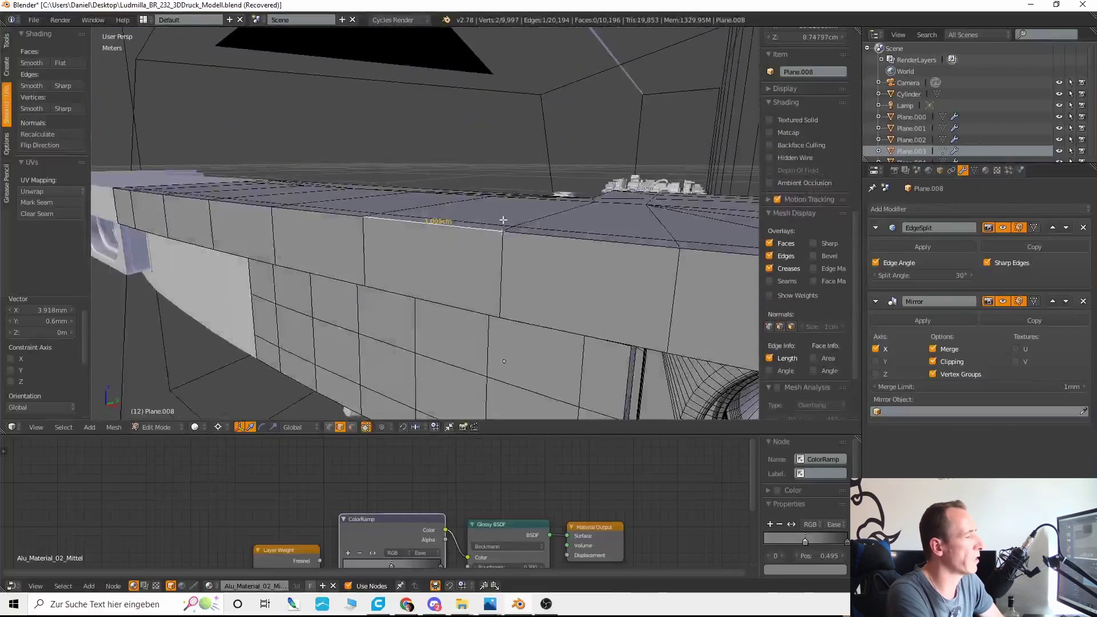
pyautogui.moveTo(366, 266); pyautogui.dragTo(376, 264, button='middle')
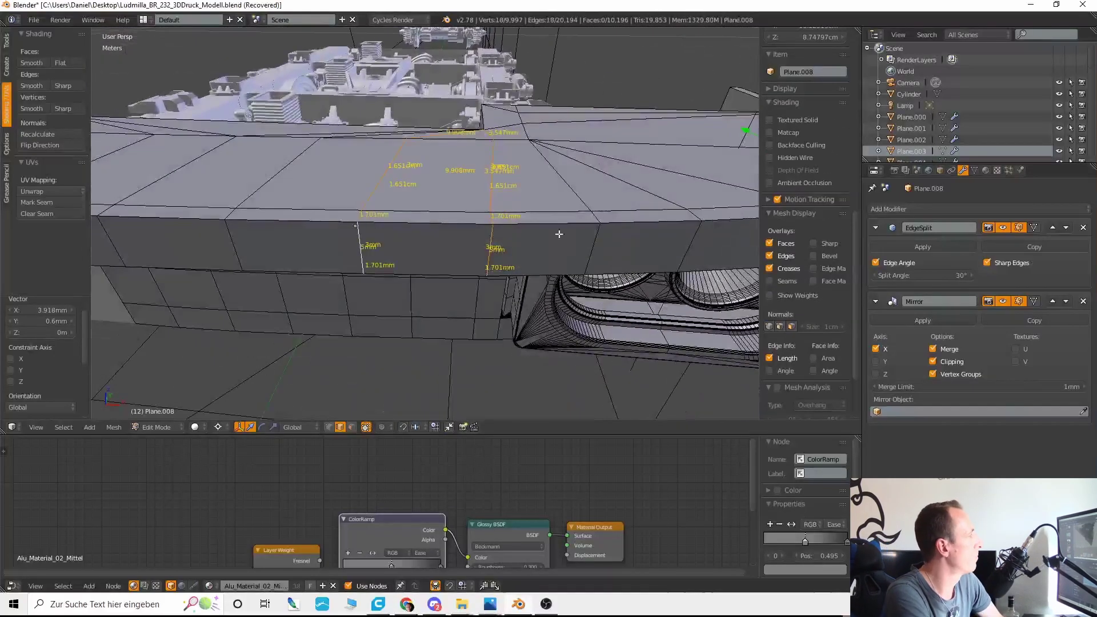
pyautogui.moveTo(604, 244); pyautogui.dragTo(427, 270, button='middle')
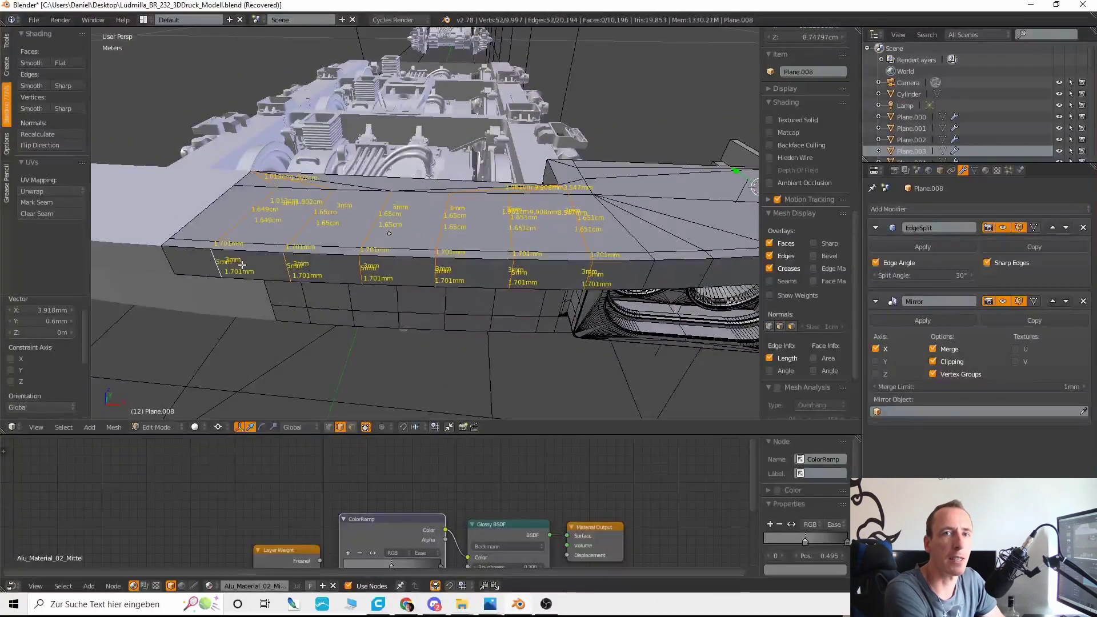
# Step: In wireframe top view, limit the selection to the strip's outer columns and bevel them by 0.004 with 3 segments
pyautogui.press('KP_7')
pyautogui.press('KP_5')
pyautogui.press('z')
pyautogui.scroll(-4, 242, 265)
pyautogui.press('c')
pyautogui.moveTo(512, 63); pyautogui.dragTo(343, 65, button='middle')
pyautogui.scroll(5, 512, 184)
pyautogui.hotkey('ctrl', 'b')
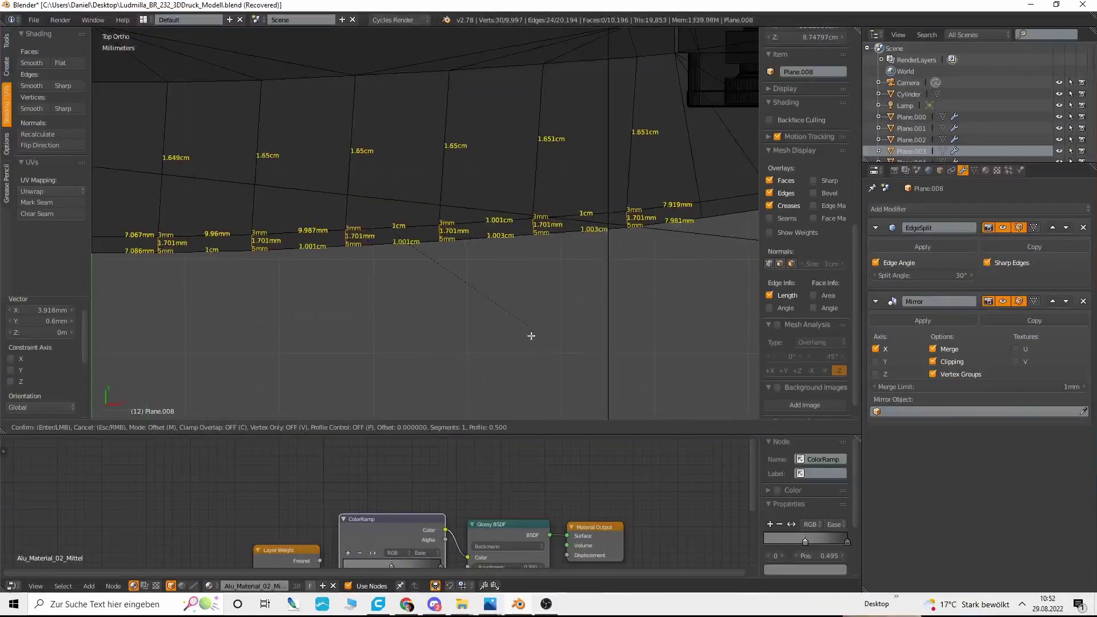
pyautogui.click(166, 406)
# Step: Select the remaining outer edge columns towards the strip's rounded corner, excluding the inner edges, and bevel them
pyautogui.press('a')
pyautogui.scroll(1, 426, 240)
pyautogui.keyDown('shift'); pyautogui.moveTo(686, 228); pyautogui.dragTo(366, 268, button='middle'); pyautogui.keyUp('shift')
pyautogui.press('c')
pyautogui.moveTo(400, 257)
pyautogui.mouseDown()
pyautogui.moveTo(514, 250)
pyautogui.moveTo(604, 223)
pyautogui.mouseUp()
pyautogui.keyDown('shift'); pyautogui.moveTo(570, 256); pyautogui.dragTo(366, 328, button='middle'); pyautogui.keyUp('shift')
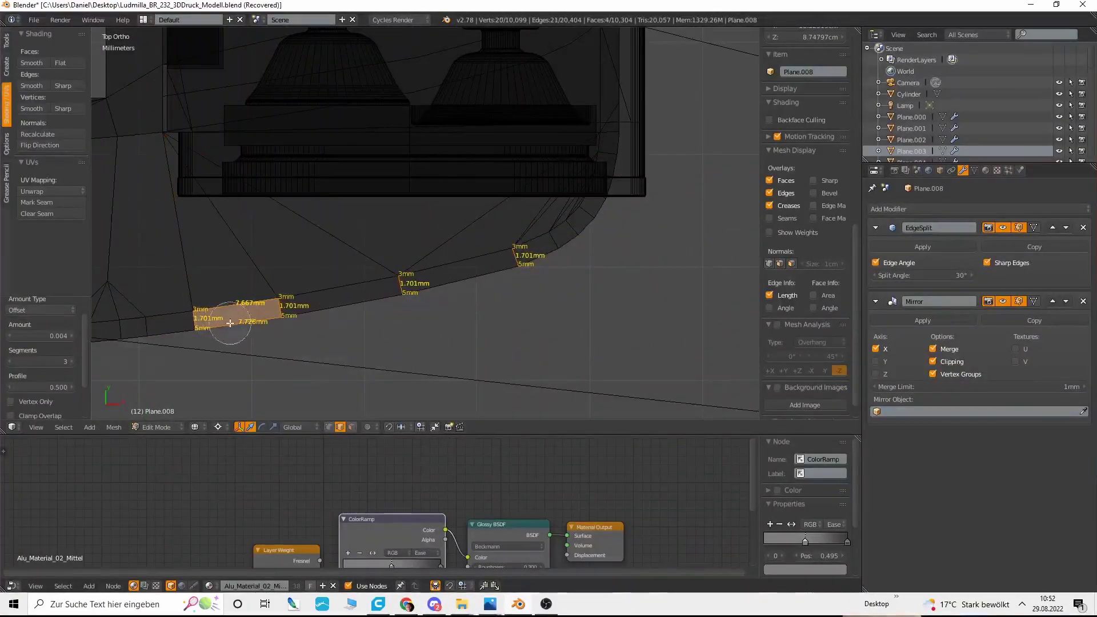
pyautogui.middleClick(230, 324)
pyautogui.press('Escape')
pyautogui.keyDown('shift'); pyautogui.moveTo(230, 324); pyautogui.dragTo(407, 304, button='middle'); pyautogui.keyUp('shift')
pyautogui.scroll(1, 407, 303)
pyautogui.hotkey('ctrl', 'b')
pyautogui.press('z')
pyautogui.press('KP_5')
pyautogui.moveTo(644, 252); pyautogui.dragTo(490, 289, button='middle')
pyautogui.press('Tab')
pyautogui.press('Tab')
pyautogui.scroll(-4, 478, 236)
# Step: Select the two unwanted mesh elements behind the lamp housing and delete them
pyautogui.hotkey('ctrl', 'Tab')
pyautogui.press('h')
pyautogui.rightClick(457, 291)
pyautogui.keyDown('shift'); pyautogui.rightClick(522, 318); pyautogui.keyUp('shift')
pyautogui.press('x')
pyautogui.click(529, 291)
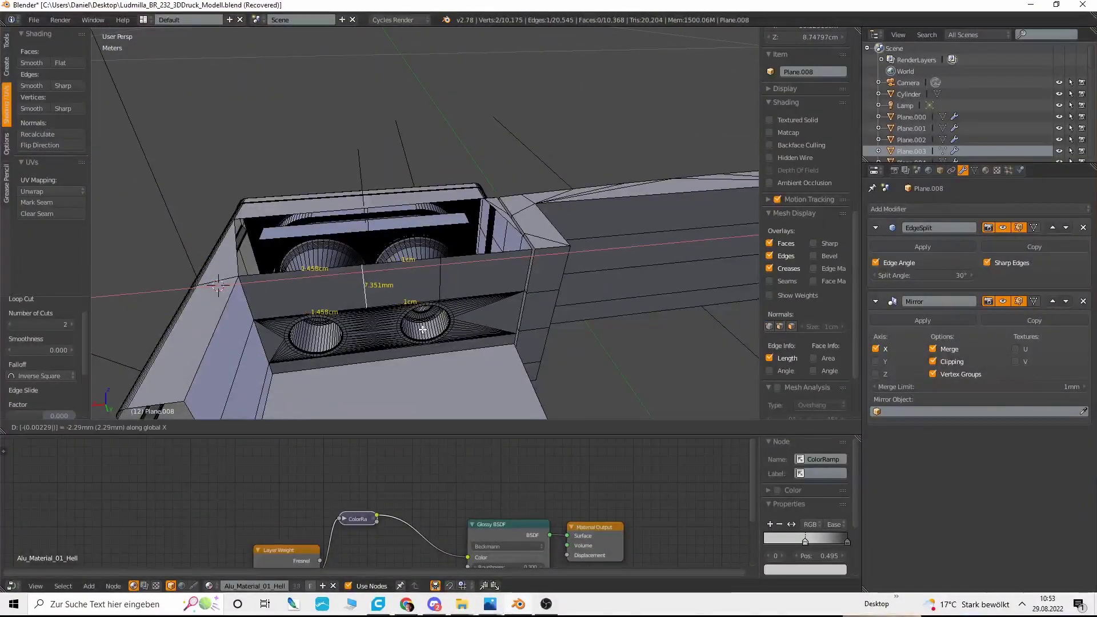
# Step: Shift one of the two cuts on the housing's rear wall along X to leave a 1 cm wide middle section
pyautogui.press('Return')
pyautogui.hotkey('alt', 'j')
pyautogui.moveTo(430, 296); pyautogui.dragTo(367, 274, button='middle')
pyautogui.scroll(5, 441, 314)
pyautogui.moveTo(441, 314); pyautogui.dragTo(402, 292, button='middle')
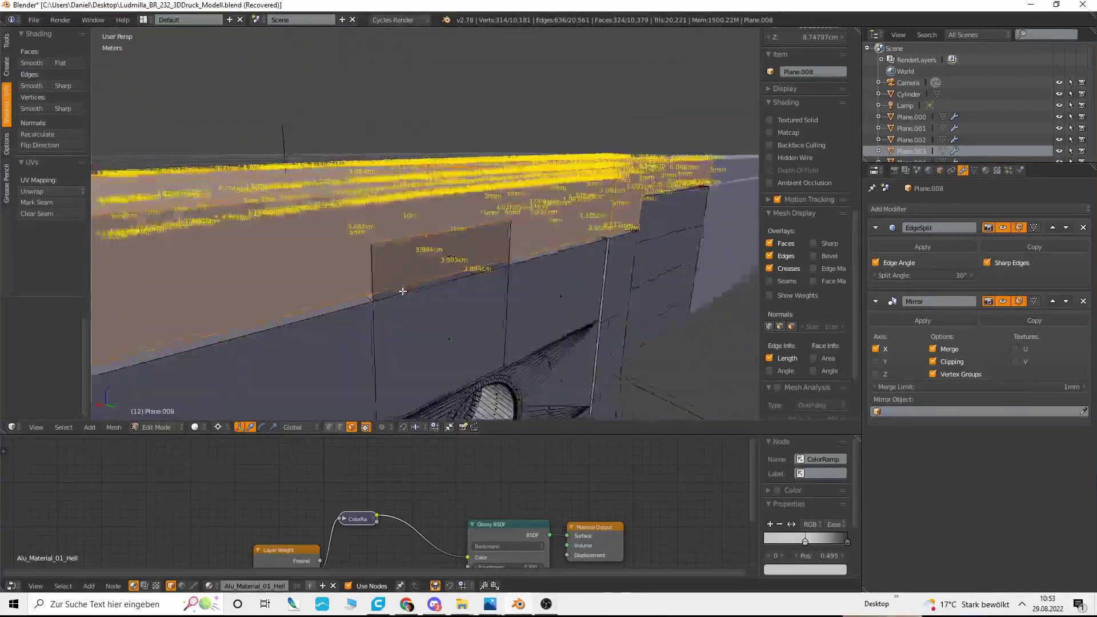
# Step: Delete the interior face at the rear wall's cuts and extrude a 1 cm long block 3 mm upward along Z
pyautogui.press('x')
pyautogui.click(402, 291)
pyautogui.scroll(-5, 805, 257)
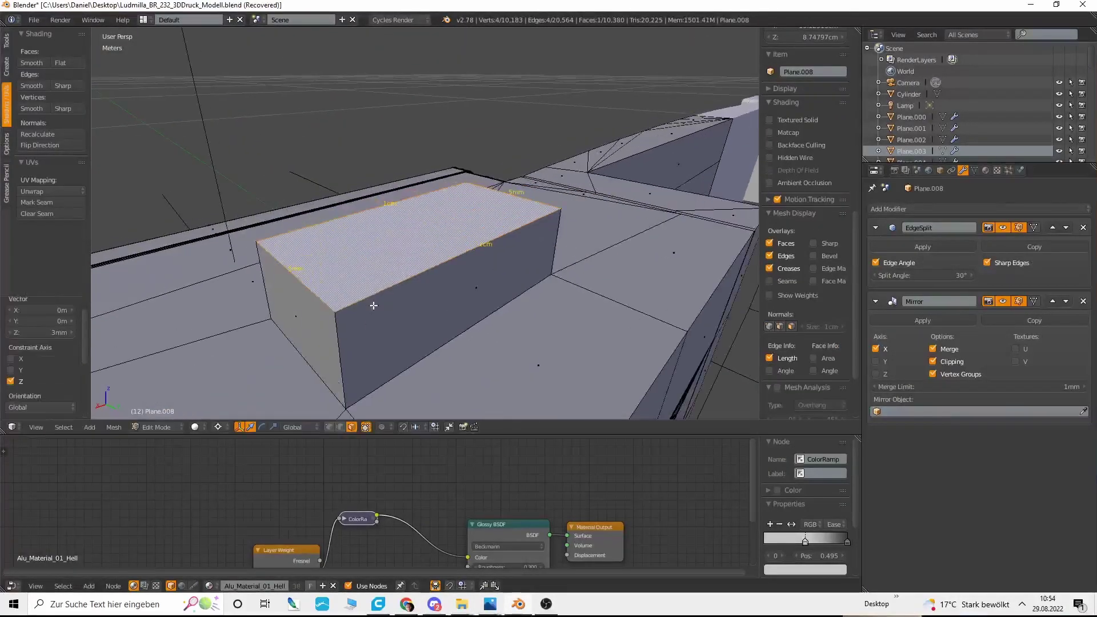
pyautogui.click(309, 280)
pyautogui.keyDown('shift'); pyautogui.click(297, 279); pyautogui.keyUp('shift')
pyautogui.moveTo(298, 279); pyautogui.dragTo(400, 274, button='middle')
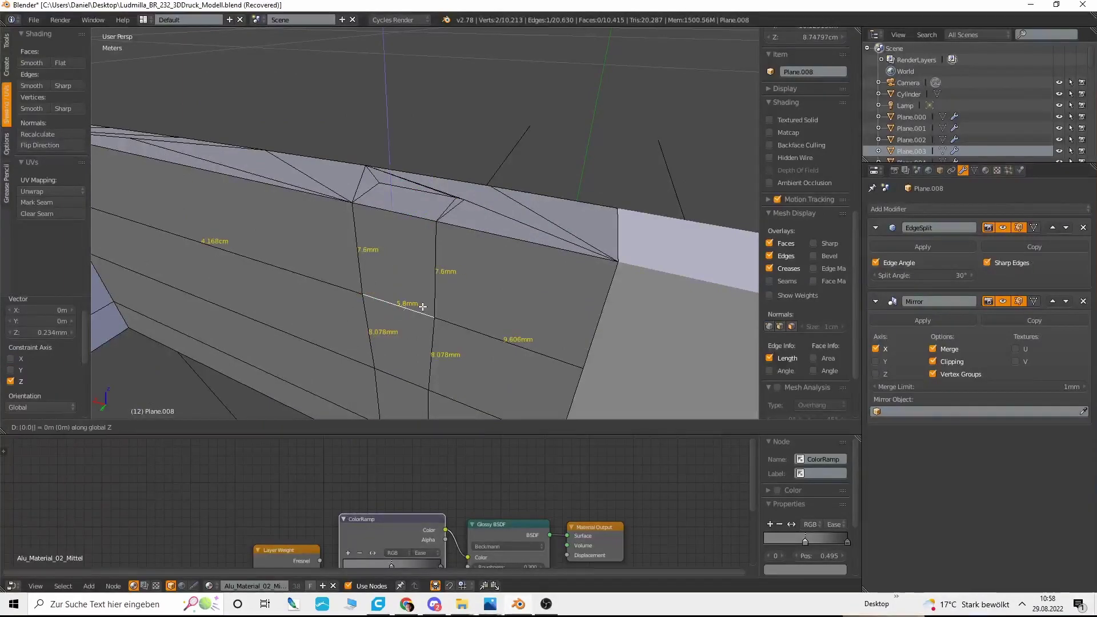
# Step: Move the short horizontal edge between the rear wall's two vertical cuts 4 mm along Z
pyautogui.write('4')
pyautogui.press('Return')
pyautogui.press('x')
pyautogui.rightClick(396, 284)
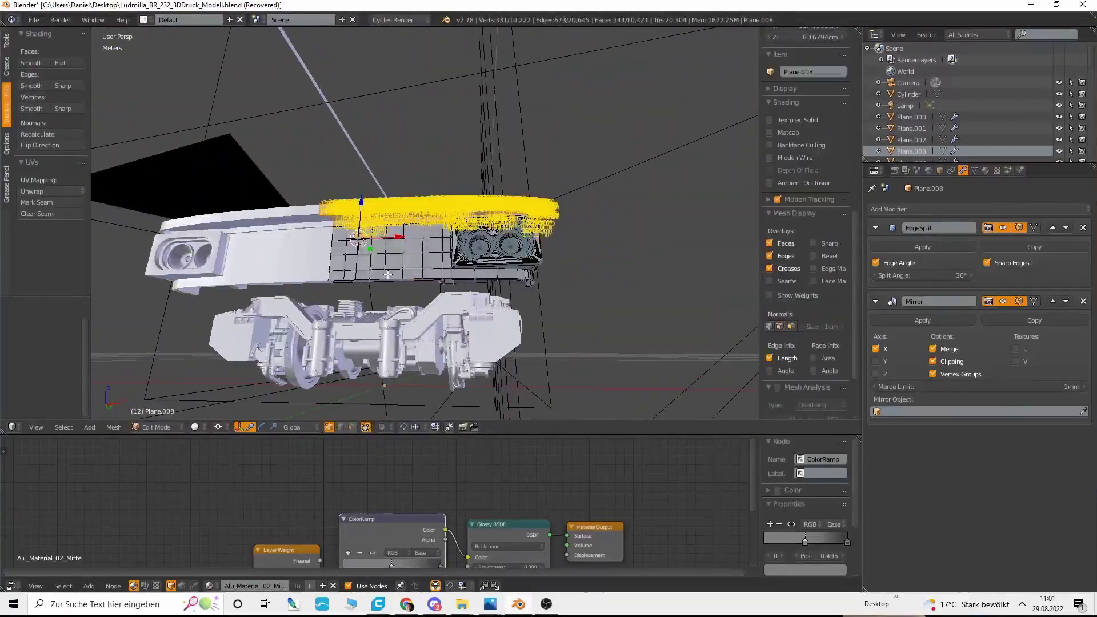
# Step: Extrude the lower edge row of the front apron 3 mm downward along Z
pyautogui.press('Tab')
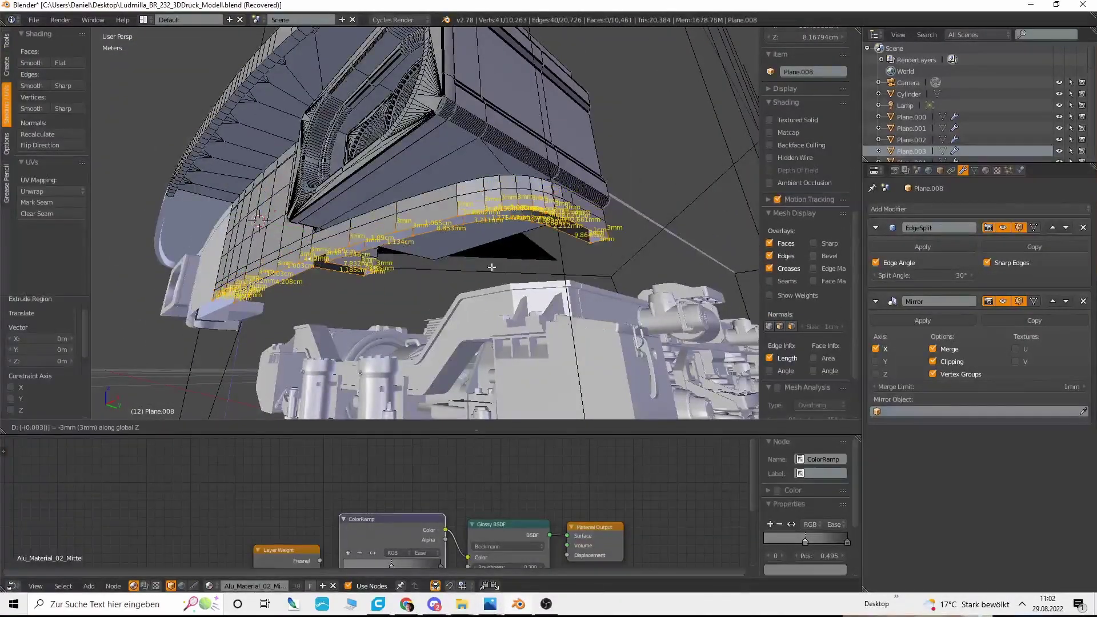
pyautogui.click(493, 267)
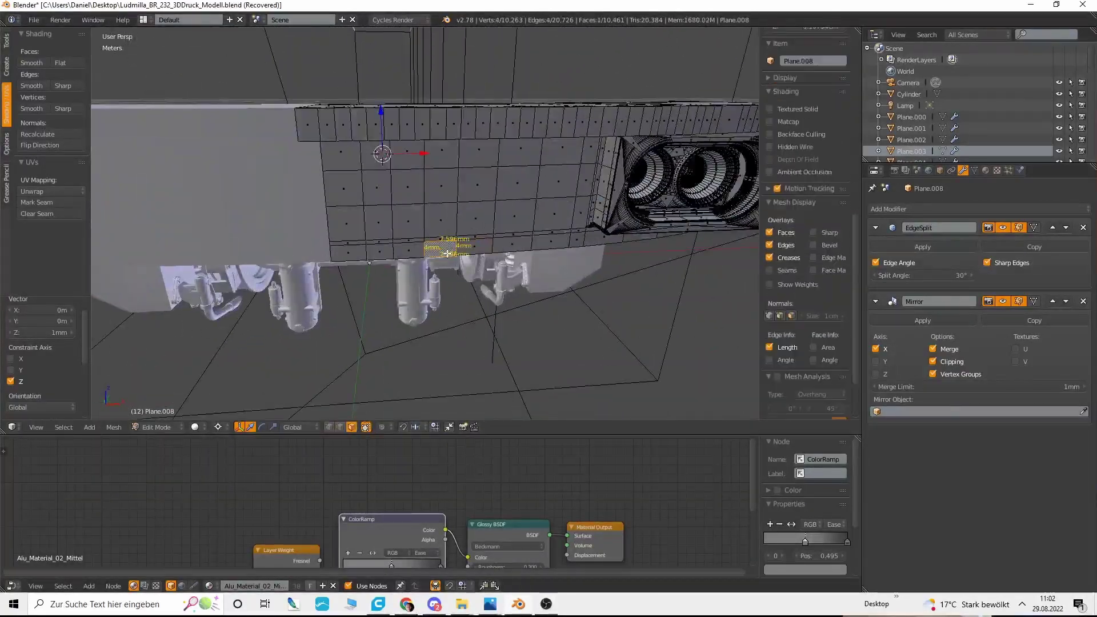
# Step: Extrude the lower apron face into a raised ledge, and extrude the adjoining lower edge loop by -0.05 along Z
pyautogui.press('e')
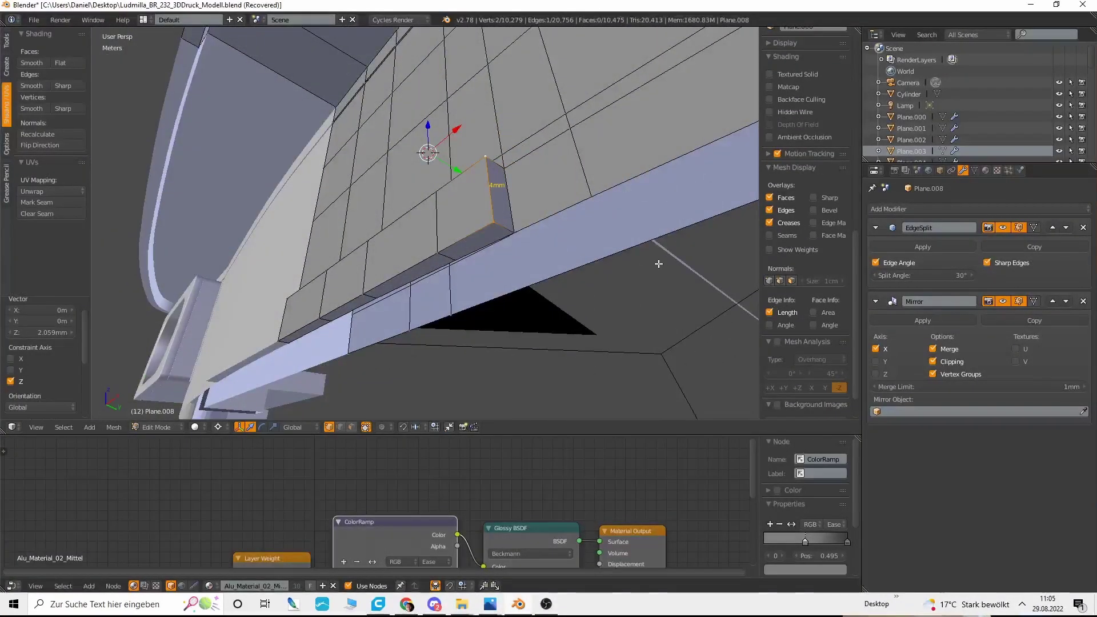
pyautogui.moveTo(658, 263); pyautogui.dragTo(478, 252, button='middle')
pyautogui.keyDown('alt'); pyautogui.rightClick(495, 224); pyautogui.keyUp('alt')
pyautogui.scroll(-5, 554, 260)
pyautogui.moveTo(556, 259); pyautogui.dragTo(508, 265, button='middle')
pyautogui.write('ez-0.05')
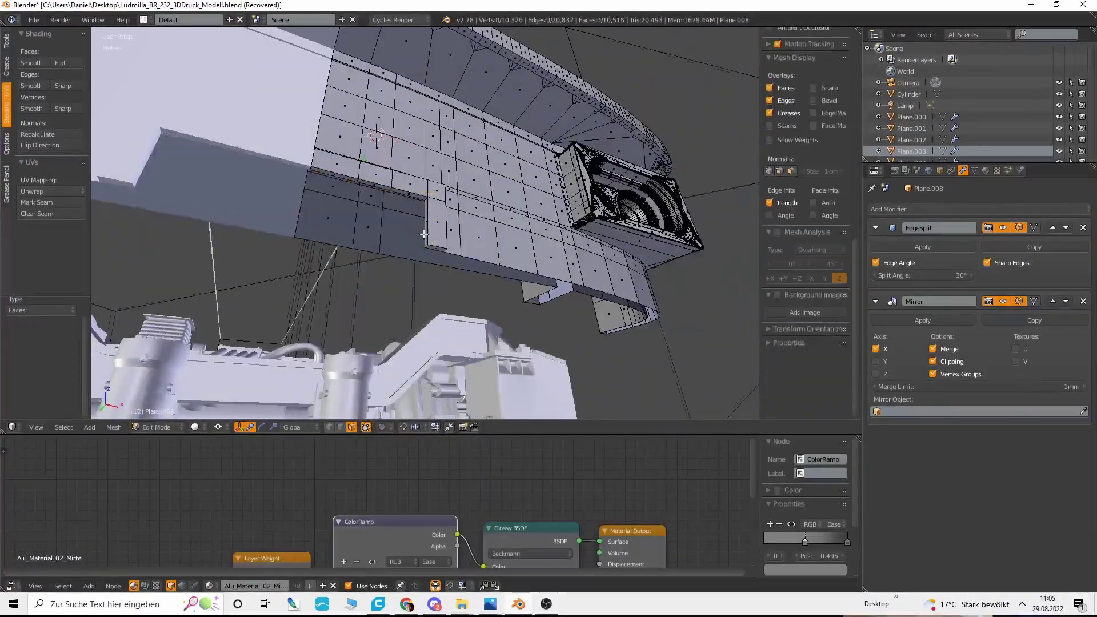
# Step: Move the vertical edge at the side of the apron's cutout -3 mm along X and a nearby ledge vertex 0.225 mm along X
pyautogui.click(340, 427)
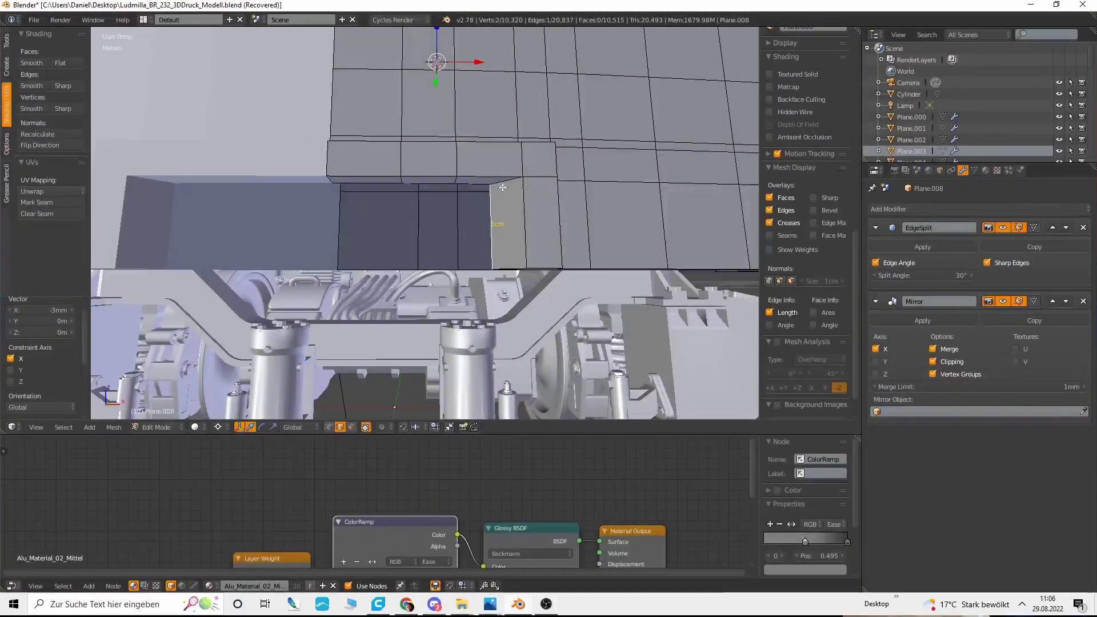
pyautogui.moveTo(503, 188); pyautogui.dragTo(505, 165, button='middle')
pyautogui.keyDown('shift'); pyautogui.rightClick(542, 236); pyautogui.keyUp('shift')
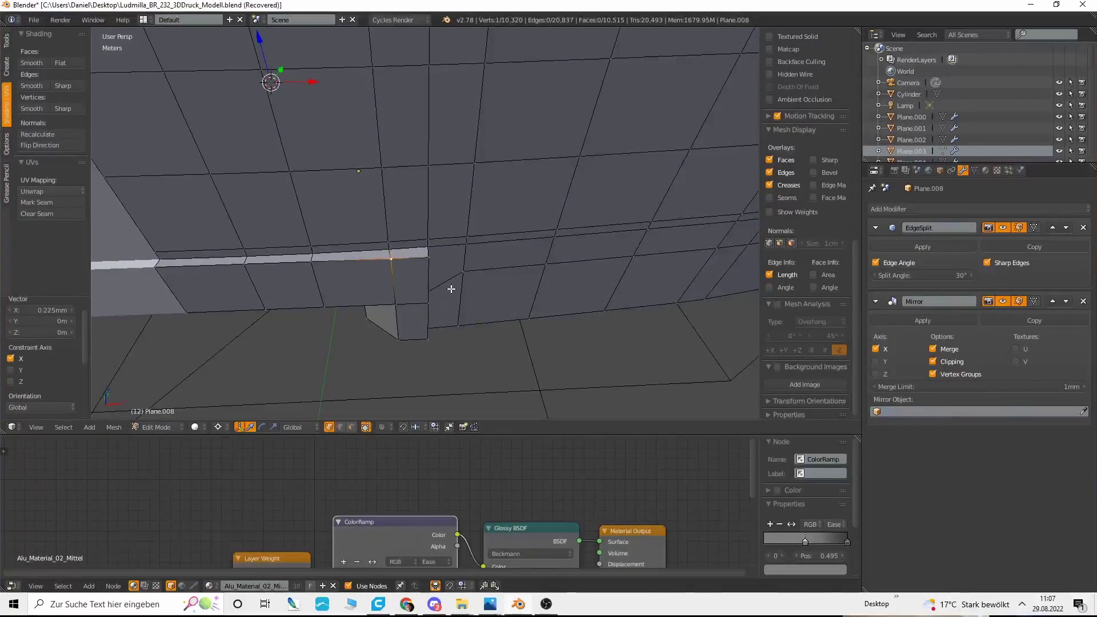
pyautogui.moveTo(437, 178); pyautogui.dragTo(424, 233, button='middle')
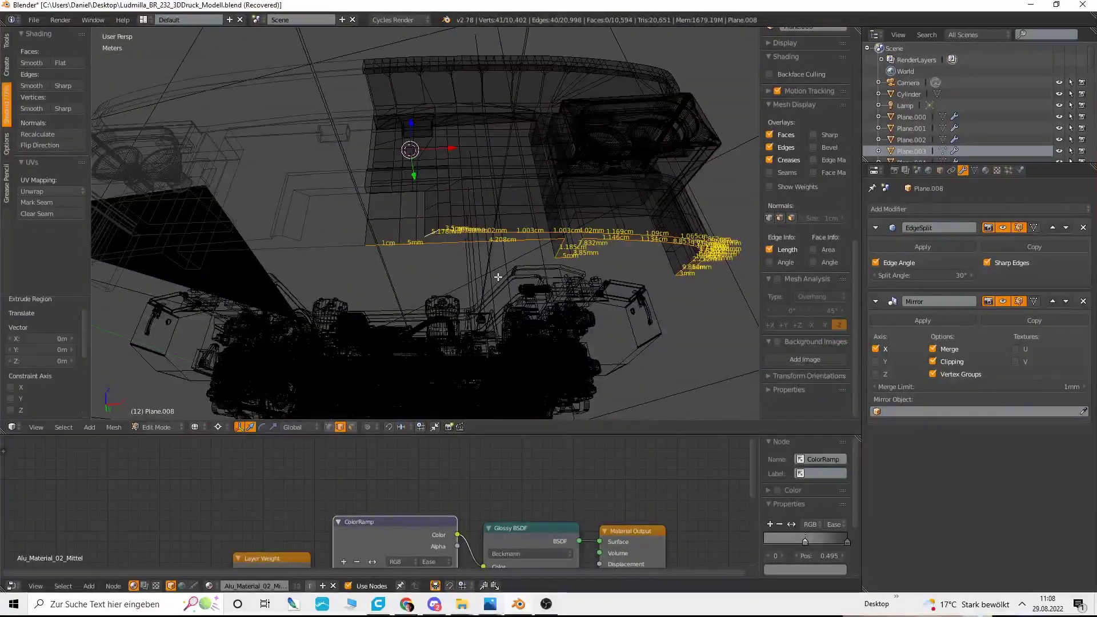
# Step: Undo the last extrusion of the apron's lower edge loop and return to solid shading
pyautogui.hotkey('ctrl', 'z')
pyautogui.press('z')
pyautogui.keyDown('shift'); pyautogui.rightClick(439, 194); pyautogui.keyUp('shift')
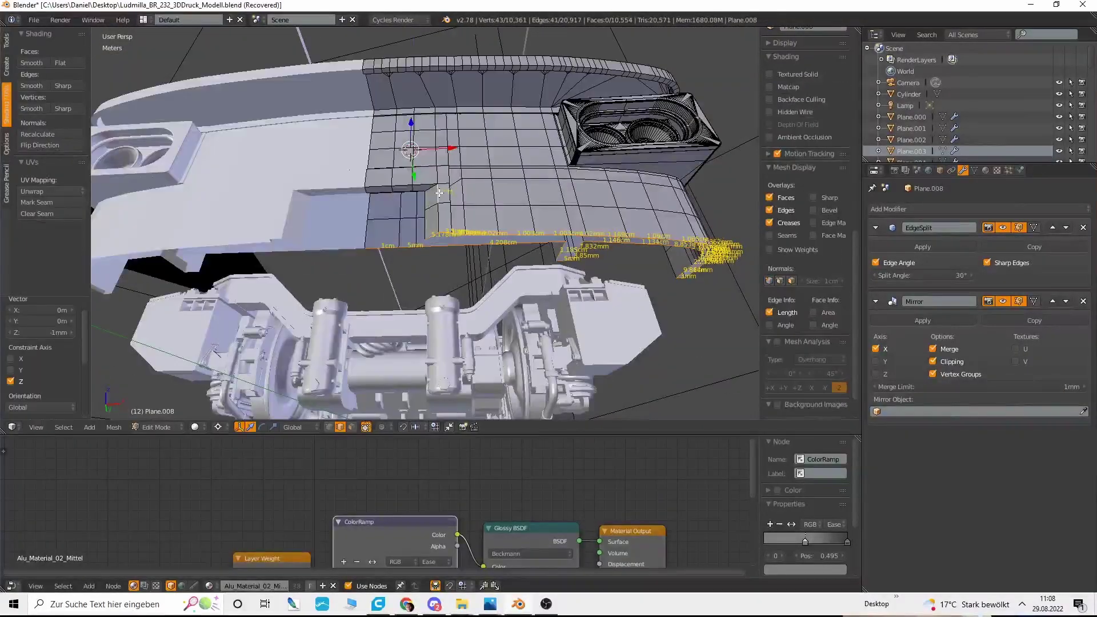
# Step: Add a centred loop cut across the side wall of the apron's central cutout
pyautogui.scroll(4, 509, 237)
pyautogui.moveTo(512, 262); pyautogui.dragTo(435, 240, button='middle')
pyautogui.rightClick(433, 212)
pyautogui.keyDown('shift'); pyautogui.rightClick(433, 280); pyautogui.keyUp('shift')
pyautogui.click(341, 427)
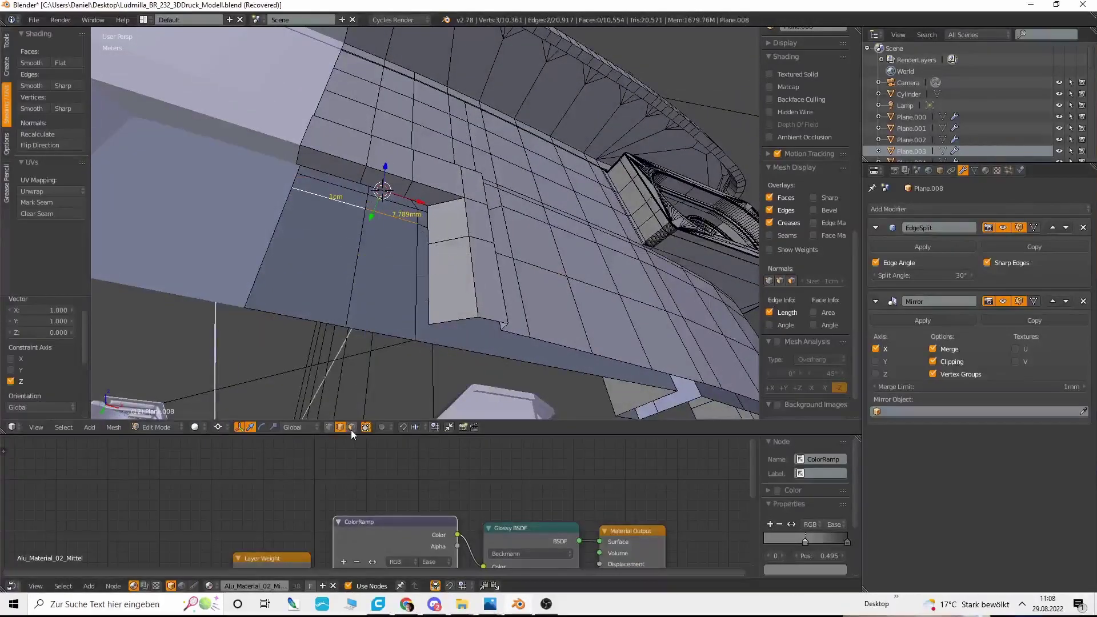
pyautogui.hotkey('ctrl', 'r')
pyautogui.click(429, 283)
pyautogui.rightClick(428, 283)
pyautogui.rightClick(417, 235)
pyautogui.keyDown('shift'); pyautogui.rightClick(434, 224); pyautogui.keyUp('shift')
pyautogui.moveTo(425, 195); pyautogui.dragTo(412, 314, button='middle')
pyautogui.keyDown('alt'); pyautogui.rightClick(477, 269); pyautogui.keyUp('alt')
# Step: Leave Edit Mode and examine the front apron and its central cutout from both sides
pyautogui.press('Tab')
pyautogui.scroll(-5, 512, 281)
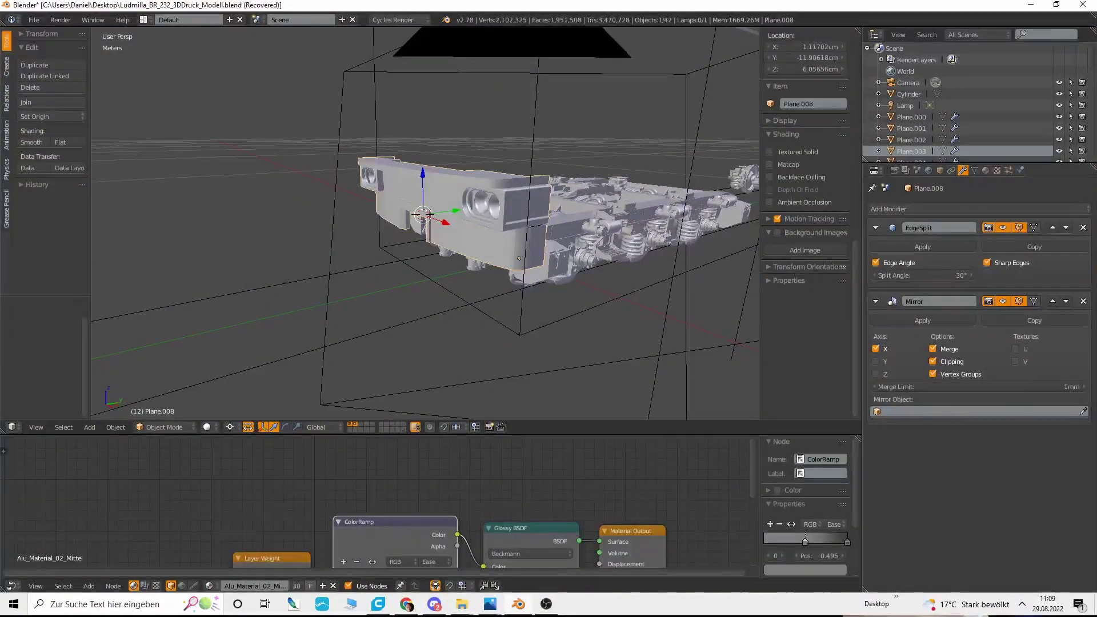
pyautogui.moveTo(440, 237); pyautogui.dragTo(589, 235, button='middle')
pyautogui.scroll(4, 542, 259)
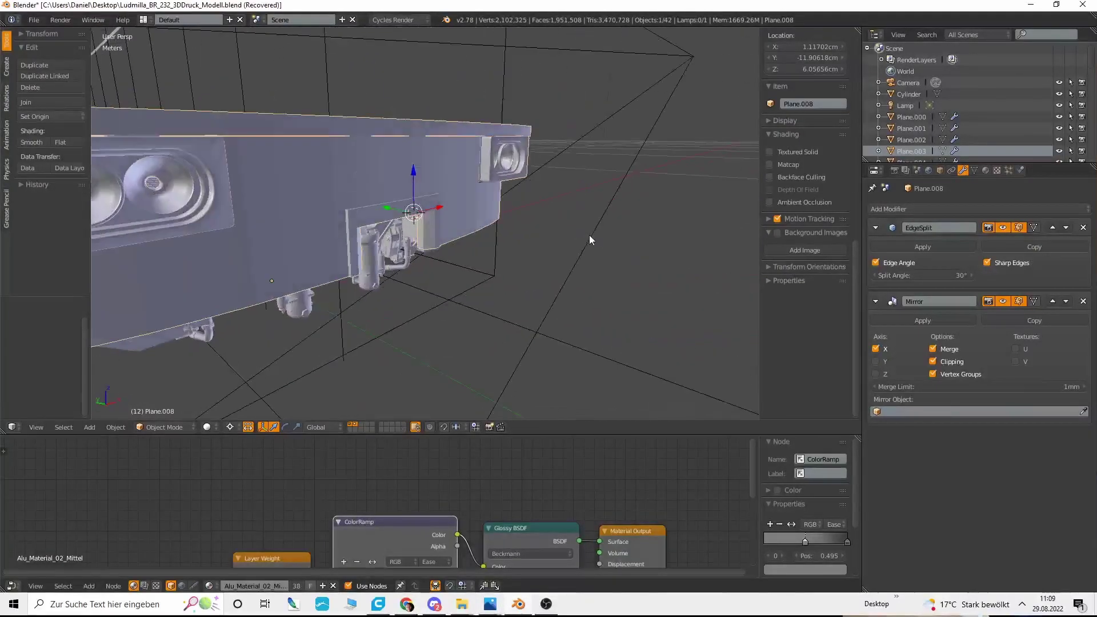
pyautogui.scroll(3, 572, 257)
pyautogui.moveTo(538, 329); pyautogui.dragTo(452, 240, button='middle')
# Step: Add a loop cut to the lower apron at the central cutout and delete the unneeded faces there
pyautogui.press('Tab')
pyautogui.press('z')
pyautogui.keyDown('alt'); pyautogui.rightClick(566, 304); pyautogui.keyUp('alt')
pyautogui.hotkey('ctrl', 'r')
pyautogui.click(514, 299)
pyautogui.scroll(5, 511, 302)
pyautogui.press('z')
pyautogui.moveTo(422, 275); pyautogui.dragTo(411, 297, button='middle')
pyautogui.press('x')
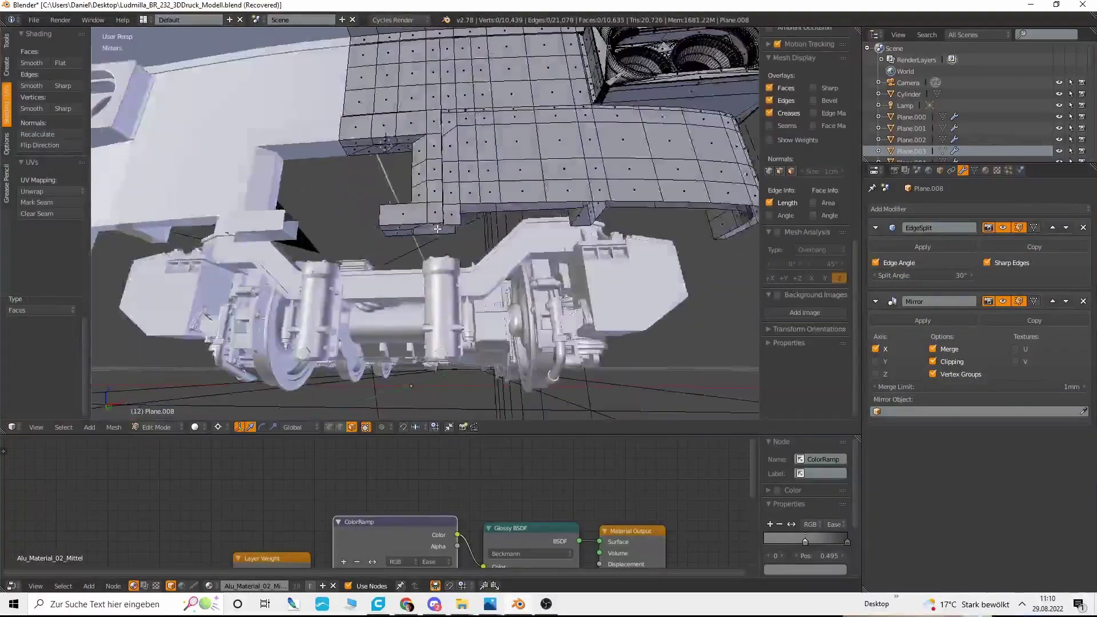
# Step: Move the short edge on the bar below the central opening -5 mm along X
pyautogui.scroll(5, 354, 274)
pyautogui.rightClick(278, 263)
pyautogui.write('gx-.003')
pyautogui.press('Return')
pyautogui.moveTo(348, 276); pyautogui.dragTo(486, 285, button='middle')
pyautogui.scroll(-3, 435, 246)
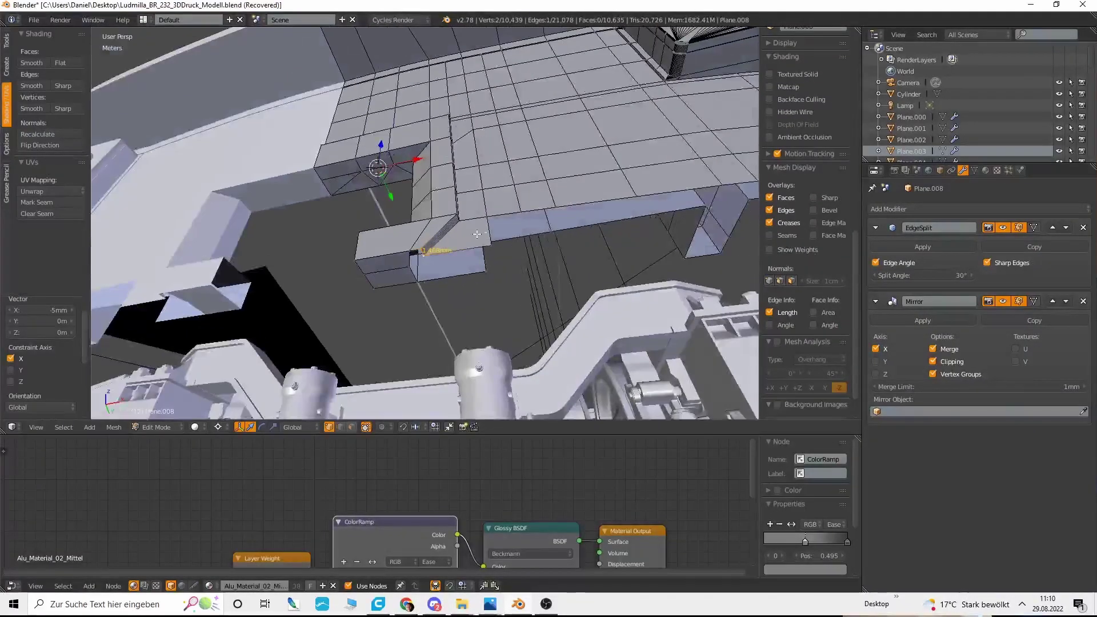
pyautogui.scroll(3, 457, 309)
pyautogui.keyDown('shift'); pyautogui.rightClick(440, 332); pyautogui.keyUp('shift')
pyautogui.press('g')
pyautogui.press('x')
pyautogui.rightClick(531, 217)
# Step: Triangulate the face at the opening's lower corner and move the nearby bar vertices 1 mm along Z
pyautogui.moveTo(507, 226); pyautogui.dragTo(486, 246, button='middle')
pyautogui.click(351, 428)
pyautogui.rightClick(514, 238)
pyautogui.hotkey('ctrl', 't')
pyautogui.rightClick(394, 251)
pyautogui.moveTo(402, 279); pyautogui.dragTo(477, 237, button='middle')
pyautogui.write('zczgz.001')
pyautogui.press('Return')
# Step: Triangulate the remaining corner face where the lower bar meets the opening's side wall
pyautogui.click(340, 428)
pyautogui.rightClick(452, 217)
pyautogui.scroll(3, 457, 286)
pyautogui.hotkey('ctrl', 't')
# Step: Move the edges of the opening's side wall -1 mm along X
pyautogui.rightClick(488, 191)
pyautogui.keyDown('shift'); pyautogui.rightClick(477, 238); pyautogui.keyUp('shift')
pyautogui.press('g')
pyautogui.press('x')
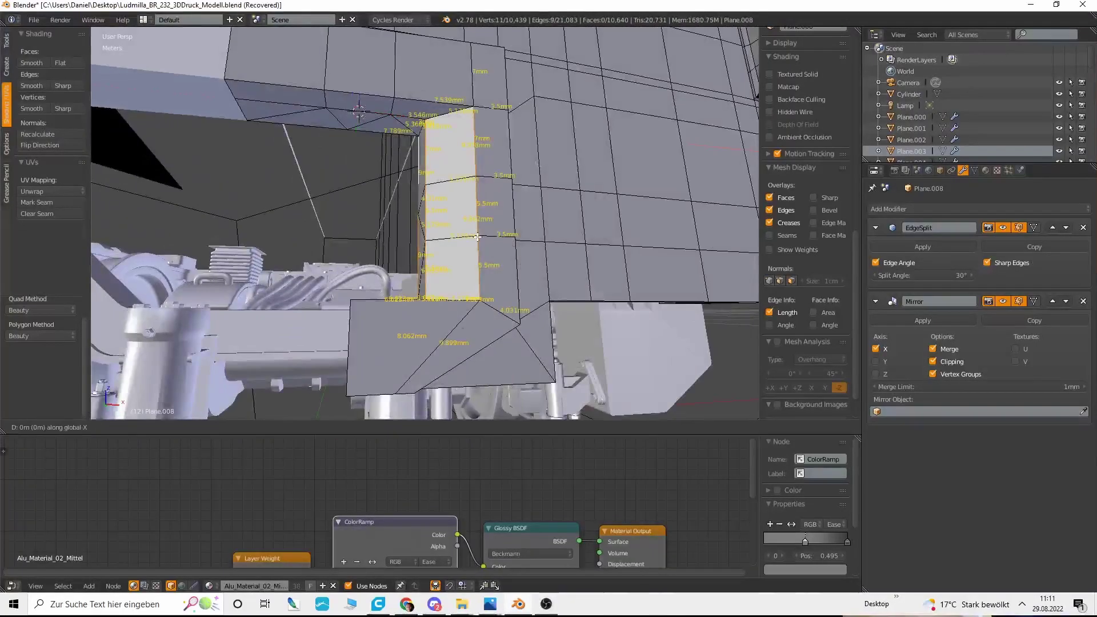
pyautogui.write('gx')
pyautogui.moveTo(507, 281)
pyautogui.mouseDown(button='middle')
pyautogui.moveTo(457, 246)
pyautogui.moveTo(474, 274)
pyautogui.moveTo(444, 297)
pyautogui.moveTo(513, 280)
pyautogui.mouseUp(button='middle')
pyautogui.write('-.001')
pyautogui.press('Return')
# Step: Merge the separate vertices at the lower and upper corners of the opening's side wall
pyautogui.rightClick(442, 145)
pyautogui.scroll(-5, 477, 291)
pyautogui.scroll(6, 458, 229)
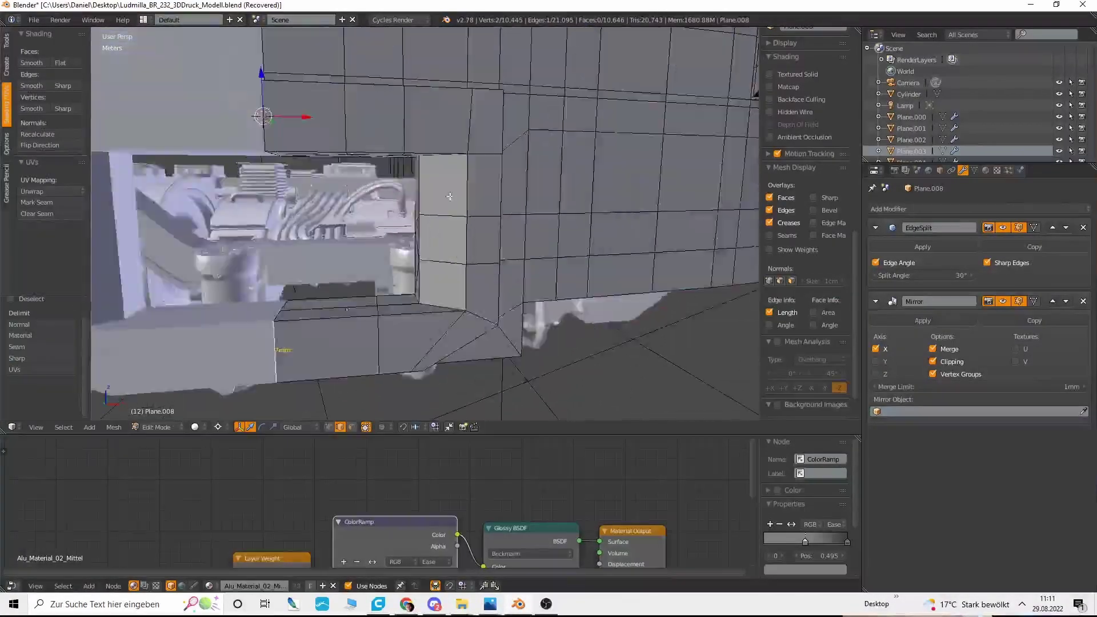
pyautogui.hotkey('alt', 'm')
pyautogui.moveTo(449, 196); pyautogui.dragTo(403, 212, button='middle')
pyautogui.click(405, 298)
pyautogui.keyDown('shift'); pyautogui.rightClick(411, 136); pyautogui.keyUp('shift')
pyautogui.hotkey('alt', 'm')
pyautogui.click(414, 135)
# Step: Bevel the front vertical edge of the opening's side wall by about 0.42 mm with 6 segments
pyautogui.moveTo(413, 137); pyautogui.dragTo(542, 166, button='middle')
pyautogui.moveTo(445, 280); pyautogui.dragTo(486, 240, button='middle')
pyautogui.keyDown('shift'); pyautogui.rightClick(487, 338); pyautogui.keyUp('shift')
pyautogui.hotkey('ctrl', 'b')
pyautogui.click(516, 331)
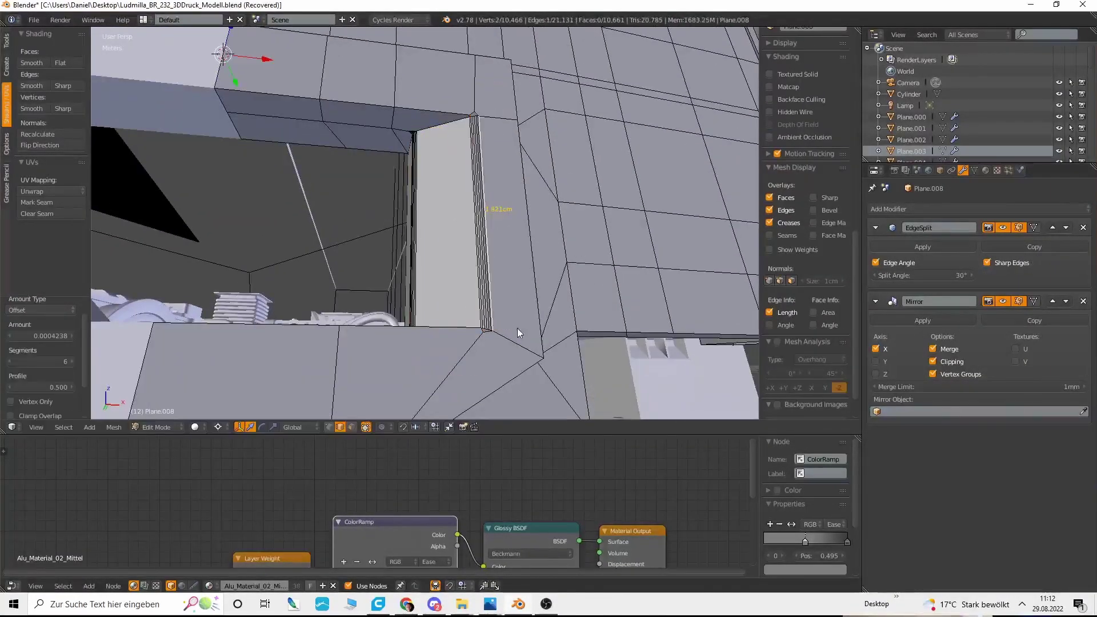
# Step: Merge the loose corner vertices at the end of the bevel with the At Last option
pyautogui.moveTo(516, 331); pyautogui.dragTo(497, 336, button='middle')
pyautogui.rightClick(308, 222)
pyautogui.keyDown('shift'); pyautogui.rightClick(578, 223); pyautogui.keyUp('shift')
pyautogui.hotkey('alt', 'm')
pyautogui.click(397, 344)
pyautogui.moveTo(396, 344); pyautogui.dragTo(311, 381, button='middle')
pyautogui.scroll(5, 362, 223)
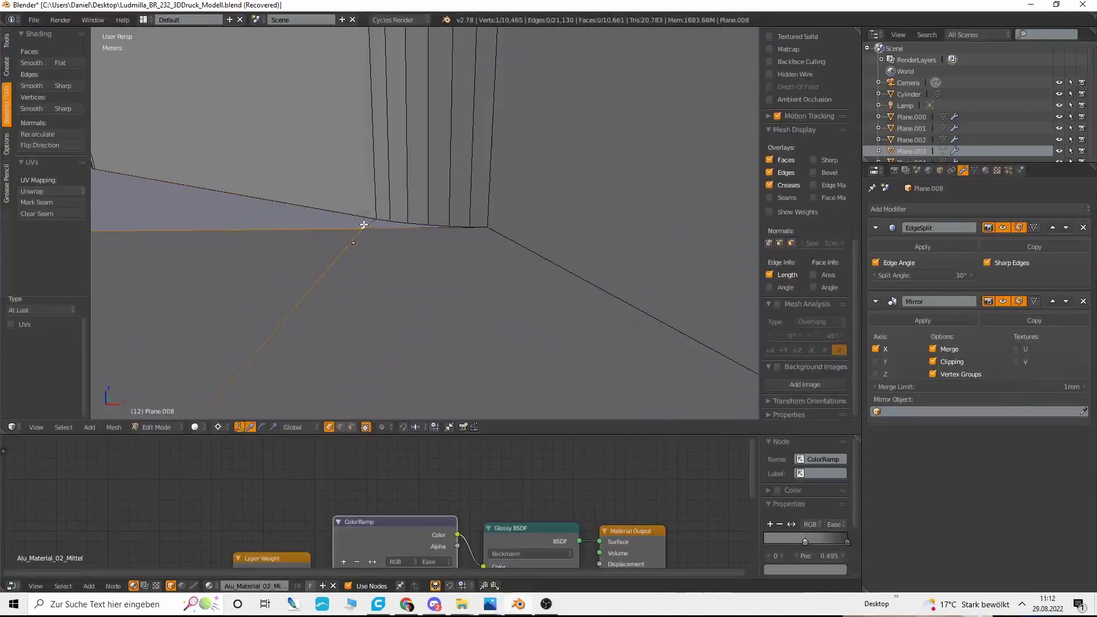
# Step: Select the vertices at the bevelled corner in wireframe shading and scale them
pyautogui.moveTo(363, 223); pyautogui.dragTo(114, 420, button='middle')
pyautogui.press('z')
pyautogui.moveTo(445, 150); pyautogui.dragTo(496, 184)
pyautogui.press('s')
pyautogui.click(469, 183)
pyautogui.press('z')
pyautogui.moveTo(469, 184)
pyautogui.mouseDown(button='middle')
pyautogui.moveTo(451, 245)
pyautogui.moveTo(446, 189)
pyautogui.moveTo(451, 247)
pyautogui.mouseUp(button='middle')
# Step: Bevel the next vertical edge at the opening's side wall and select its end vertices
pyautogui.hotkey('ctrl', 'b')
pyautogui.click(423, 268)
pyautogui.rightClick(475, 296)
pyautogui.rightClick(327, 230)
pyautogui.moveTo(428, 296); pyautogui.dragTo(477, 314, button='middle')
pyautogui.scroll(-8, 400, 257)
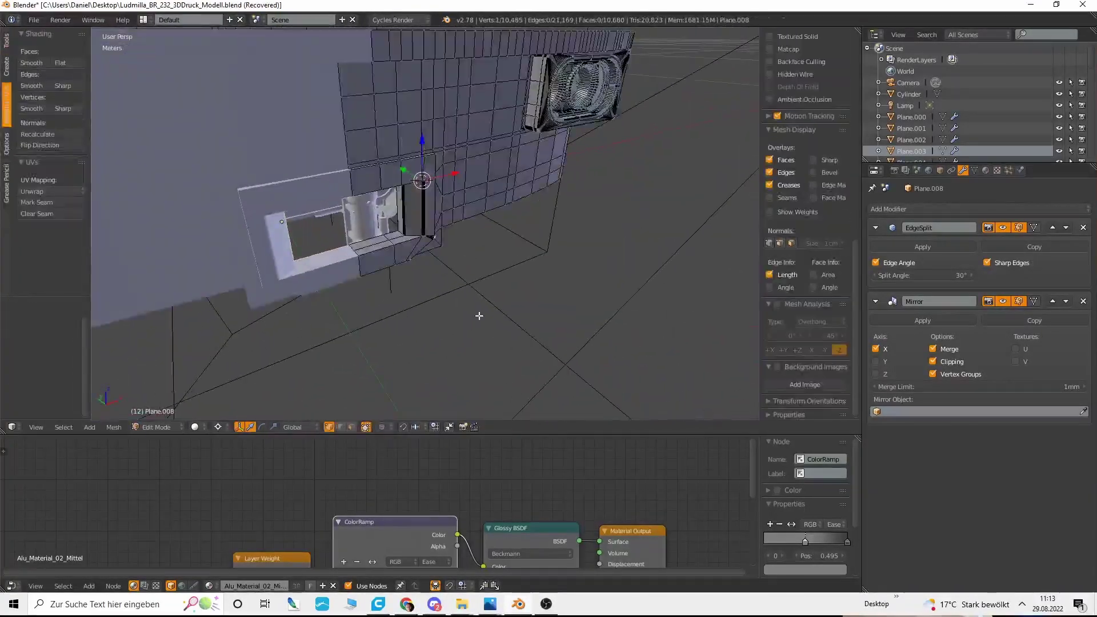
# Step: Bevel the outer vertical edge of the opening's frame, merge its stray end vertices and check the result in Object Mode
pyautogui.scroll(8, 478, 286)
pyautogui.hotkey('ctrl', 'b')
pyautogui.click(564, 217)
pyautogui.rightClick(561, 259)
pyautogui.rightClick(466, 227)
pyautogui.hotkey('alt', 'm')
pyautogui.scroll(-10, 427, 265)
pyautogui.press('Tab')
pyautogui.press('Tab')
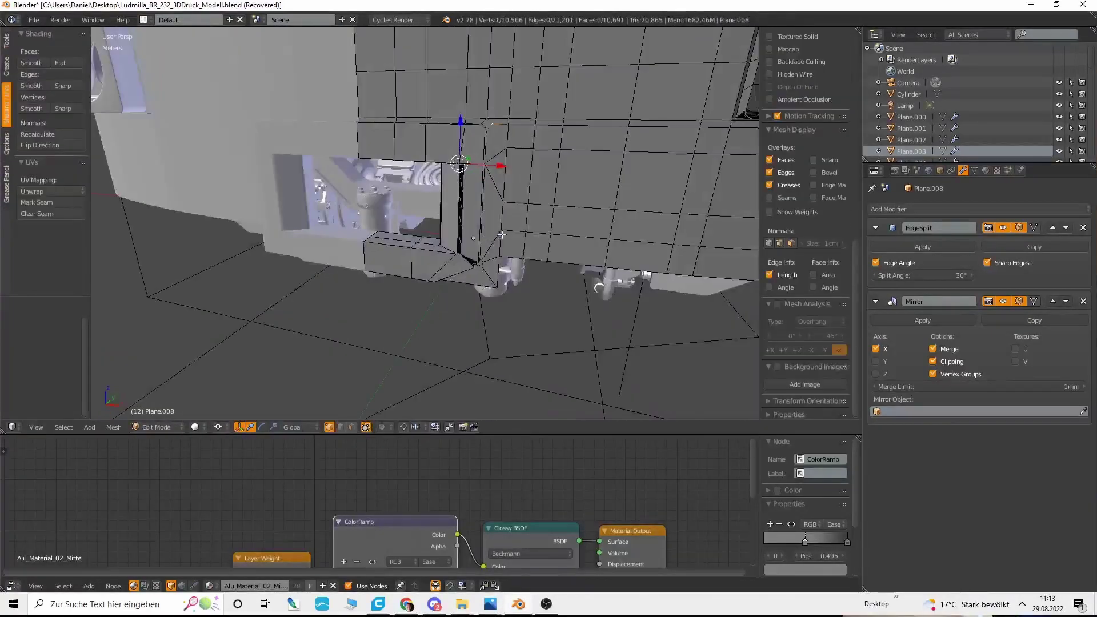
# Step: Select the edges around the opening's bevelled corner and snap the 3D cursor to the lower bar's corner edge
pyautogui.moveTo(426, 189); pyautogui.dragTo(412, 320, button='middle')
pyautogui.click(352, 427)
pyautogui.scroll(3, 448, 184)
pyautogui.click(340, 428)
pyautogui.rightClick(438, 86)
pyautogui.keyDown('shift'); pyautogui.rightClick(472, 74); pyautogui.keyUp('shift')
pyautogui.moveTo(448, 184)
pyautogui.mouseDown(button='middle')
pyautogui.moveTo(457, 228)
pyautogui.moveTo(465, 183)
pyautogui.mouseUp(button='middle')
pyautogui.click(489, 245)
pyautogui.moveTo(506, 215); pyautogui.dragTo(490, 208, button='middle')
pyautogui.rightClick(426, 258)
pyautogui.hotkey('shift', 's')
pyautogui.click(475, 236)
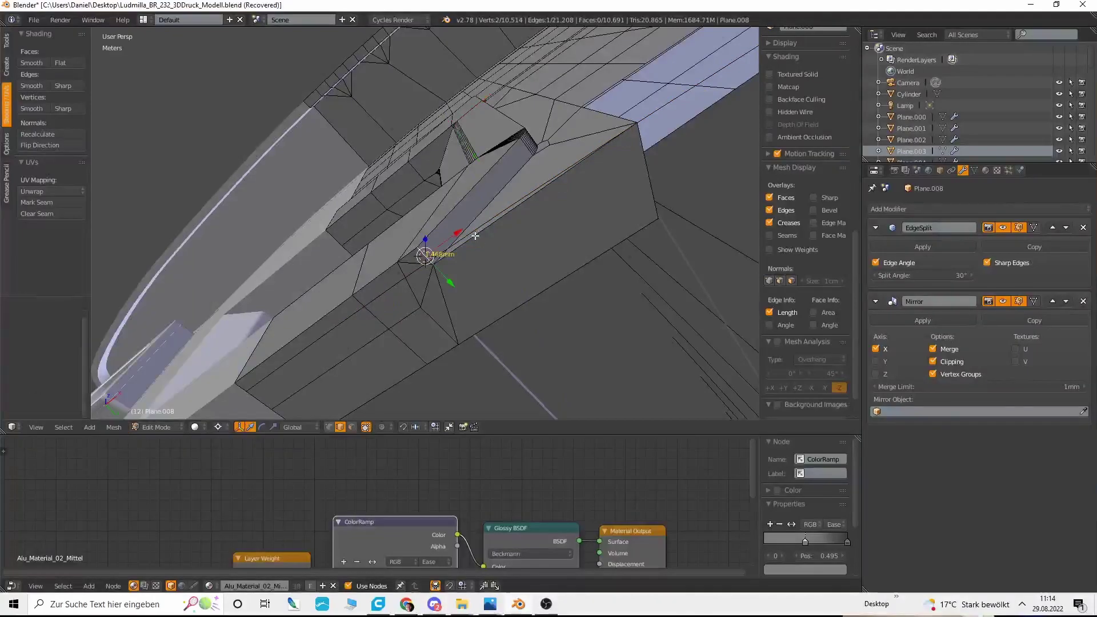
# Step: Move the selected edges along the lower bar 0.327 mm along Y and delete that edge loop
pyautogui.click(362, 242)
pyautogui.moveTo(362, 243); pyautogui.dragTo(411, 228, button='middle')
pyautogui.moveTo(578, 229); pyautogui.dragTo(640, 191, button='middle')
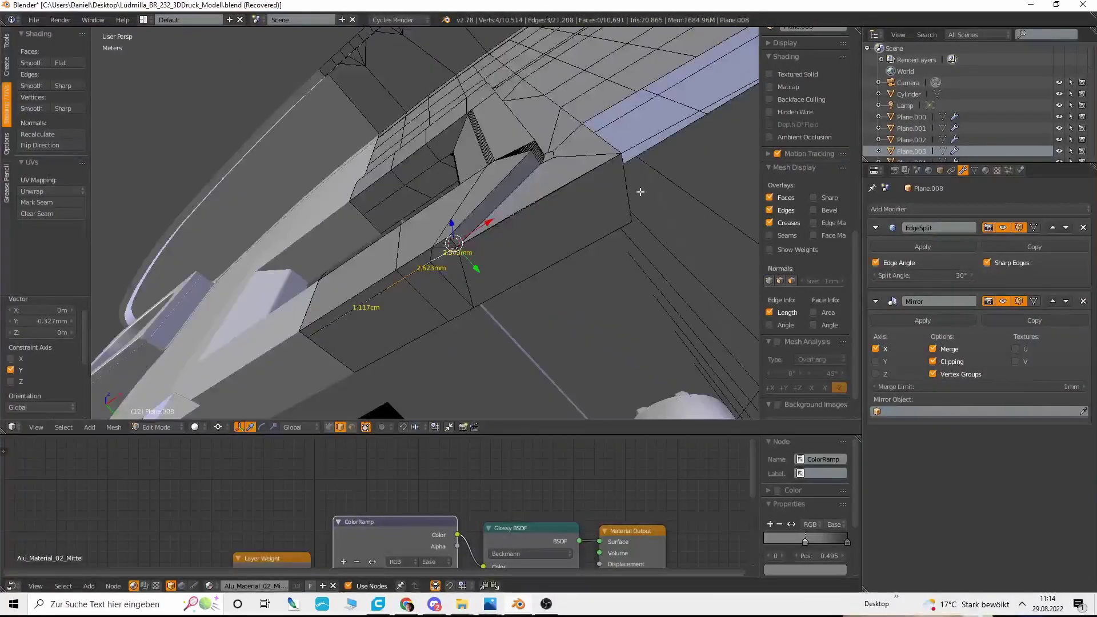
pyautogui.press('x')
pyautogui.click(639, 192)
# Step: Merge the two neighbouring vertices at the lower bar's corner
pyautogui.rightClick(472, 239)
pyautogui.keyDown('shift'); pyautogui.rightClick(479, 256); pyautogui.keyUp('shift')
pyautogui.hotkey('alt', 'm')
pyautogui.click(480, 257)
# Step: Try a single loop cut along the lower bar's face and delete the edge loop
pyautogui.moveTo(480, 257); pyautogui.dragTo(457, 269, button='middle')
pyautogui.hotkey('ctrl', 'r')
pyautogui.click(340, 427)
pyautogui.press('x')
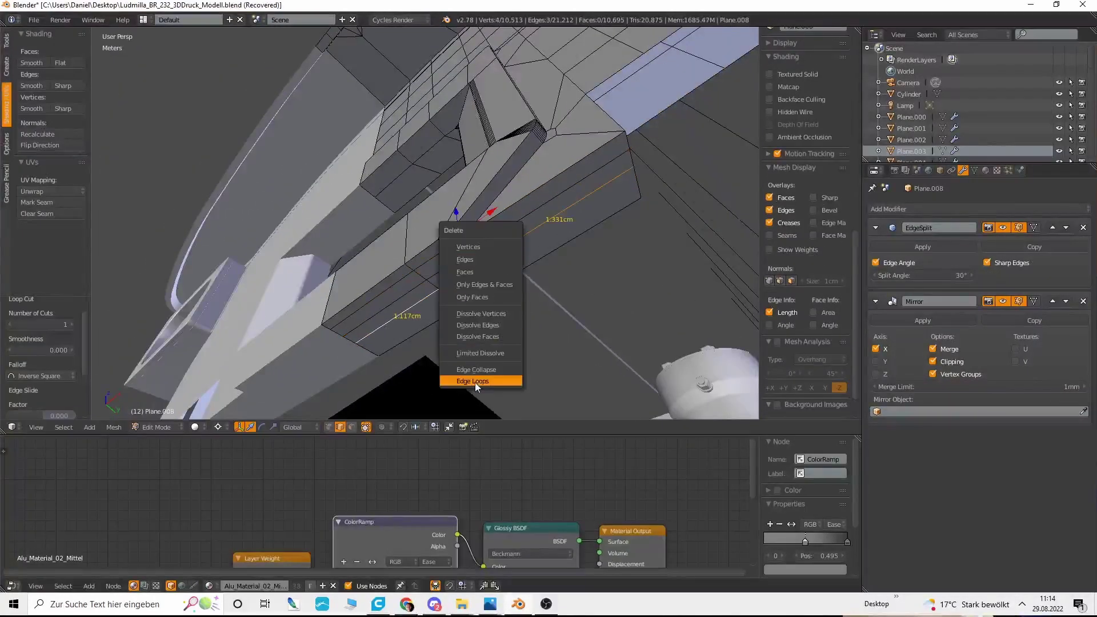
pyautogui.click(474, 383)
# Step: Extrude the lower bar's edge loop 7 mm downward along Z
pyautogui.moveTo(475, 383); pyautogui.dragTo(378, 257, button='middle')
pyautogui.keyDown('alt'); pyautogui.rightClick(375, 248); pyautogui.keyUp('alt')
pyautogui.write('.01')
pyautogui.press('Return')
# Step: Merge the overlapping vertices at the end of the lower bar's extrusion using wireframe shading
pyautogui.moveTo(302, 316); pyautogui.dragTo(375, 275, button='middle')
pyautogui.press('z')
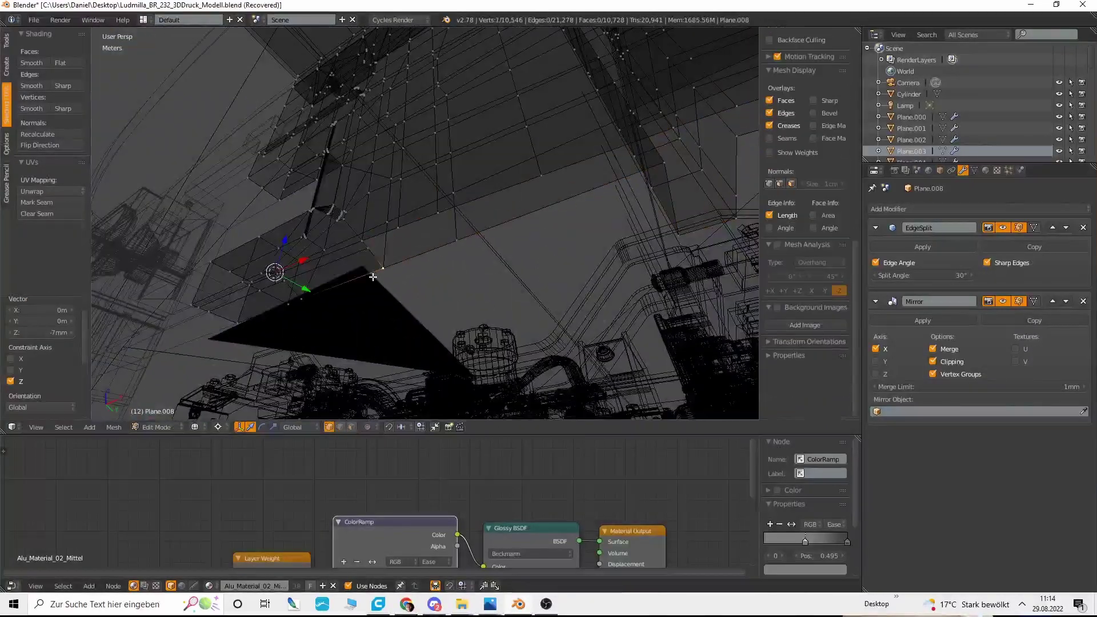
pyautogui.rightClick(375, 275)
pyautogui.hotkey('alt', 'm')
pyautogui.press('z')
pyautogui.moveTo(457, 229); pyautogui.dragTo(548, 240, button='middle')
pyautogui.scroll(-5, 366, 228)
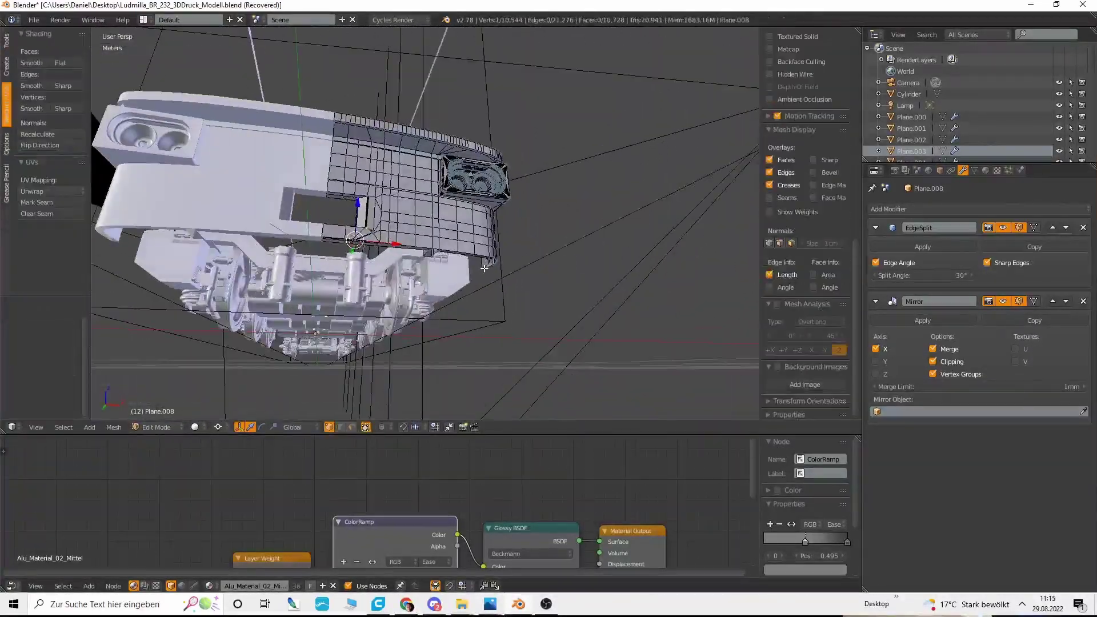
# Step: Extrude the lower outer edge row of the curved apron and offset it along its normals by about 0.65 mm
pyautogui.moveTo(365, 240); pyautogui.dragTo(400, 206, button='middle')
pyautogui.scroll(8, 366, 218)
pyautogui.rightClick(178, 178)
pyautogui.keyDown('shift'); pyautogui.rightClick(183, 165); pyautogui.keyUp('shift')
pyautogui.moveTo(491, 247); pyautogui.dragTo(448, 262, button='middle')
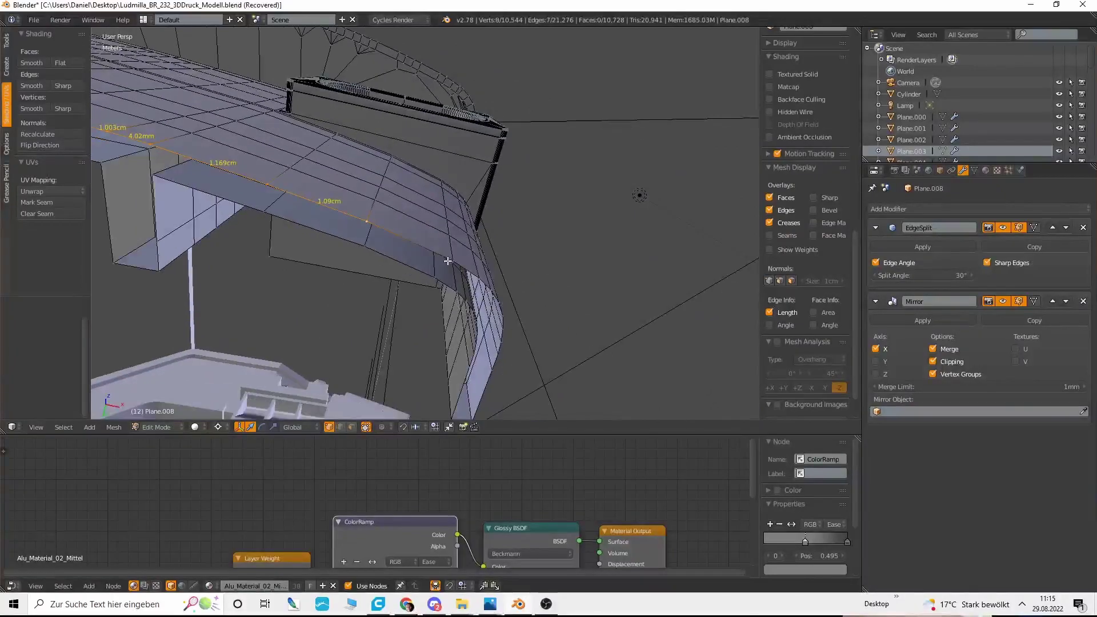
pyautogui.press('c')
pyautogui.moveTo(448, 262); pyautogui.dragTo(563, 328)
pyautogui.press('e')
pyautogui.hotkey('alt', 's')
pyautogui.moveTo(564, 328); pyautogui.dragTo(440, 337, button='middle')
pyautogui.click(495, 328)
# Step: Select the lower bar's upper edge vertices next to the apron lip and move them -0.378 mm along Y
pyautogui.keyDown('shift'); pyautogui.moveTo(320, 320); pyautogui.dragTo(548, 229, button='middle'); pyautogui.keyUp('shift')
pyautogui.scroll(6, 549, 228)
pyautogui.rightClick(568, 206)
pyautogui.keyDown('shift'); pyautogui.rightClick(567, 216); pyautogui.keyUp('shift')
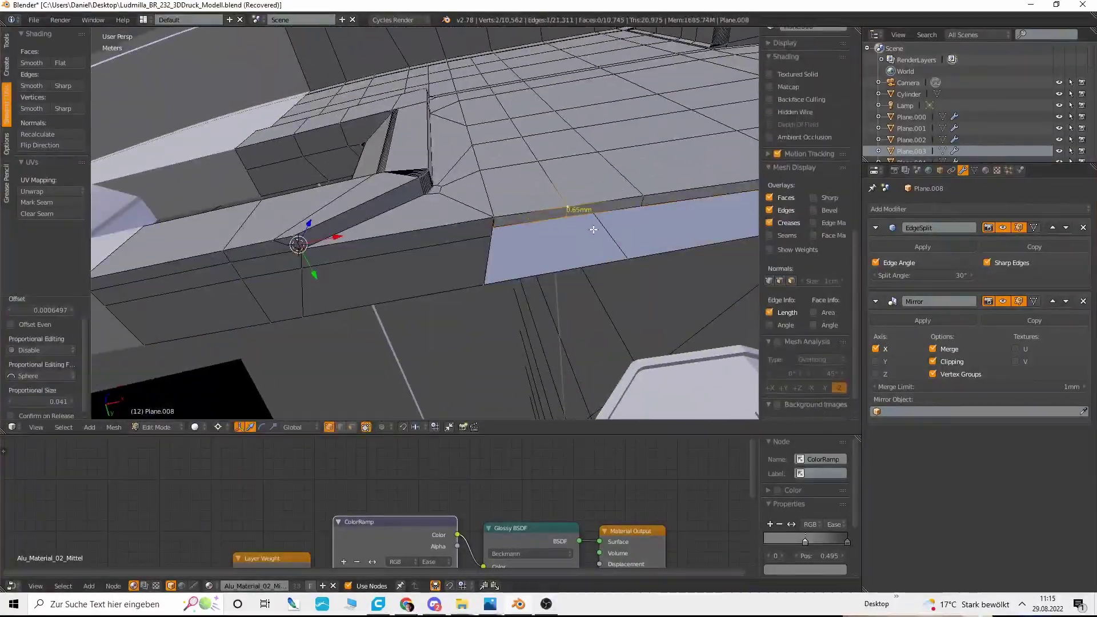
pyautogui.click(579, 209)
pyautogui.rightClick(493, 235)
pyautogui.keyDown('shift'); pyautogui.rightClick(154, 309); pyautogui.keyUp('shift')
pyautogui.press('g')
pyautogui.press('y')
pyautogui.click(500, 328)
pyautogui.moveTo(499, 328); pyautogui.dragTo(507, 340, button='middle')
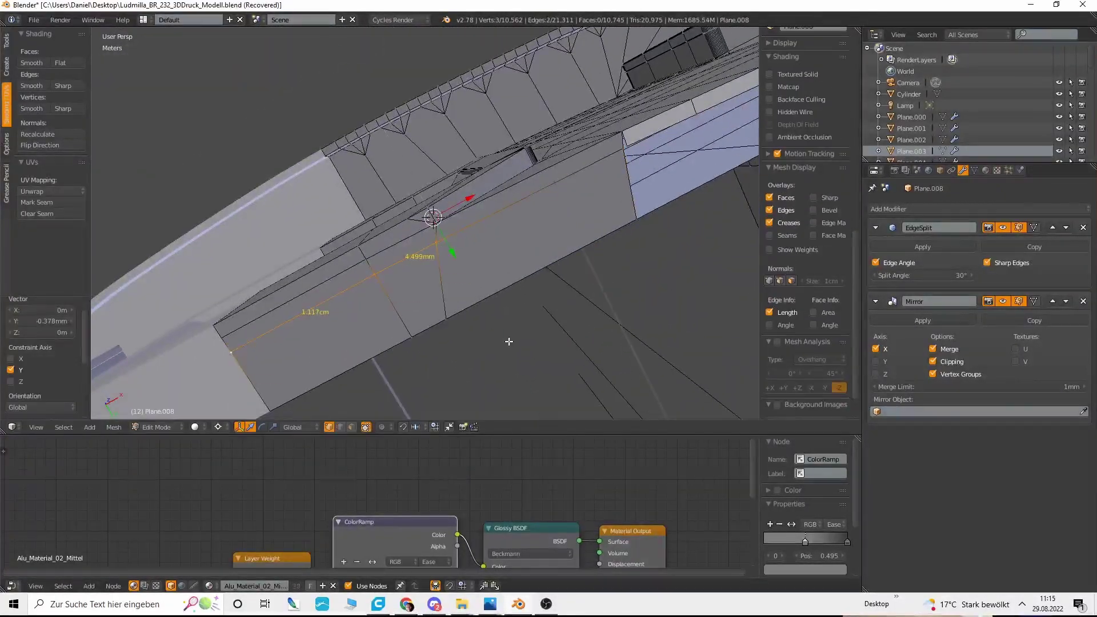
# Step: Merge the stray vertices at the junction of the lower bar and apron and add a loop cut there
pyautogui.rightClick(502, 223)
pyautogui.keyDown('shift'); pyautogui.moveTo(657, 158); pyautogui.dragTo(434, 172, button='middle'); pyautogui.keyUp('shift')
pyautogui.click(114, 426)
pyautogui.keyDown('shift'); pyautogui.moveTo(457, 228); pyautogui.dragTo(492, 228, button='middle'); pyautogui.keyUp('shift')
pyautogui.hotkey('alt', 'm')
pyautogui.hotkey('ctrl', 'r')
pyautogui.click(412, 218)
pyautogui.click(446, 222)
pyautogui.keyDown('shift'); pyautogui.rightClick(372, 269); pyautogui.keyUp('shift')
pyautogui.hotkey('alt', 'm')
pyautogui.press('Tab')
pyautogui.scroll(-6, 327, 279)
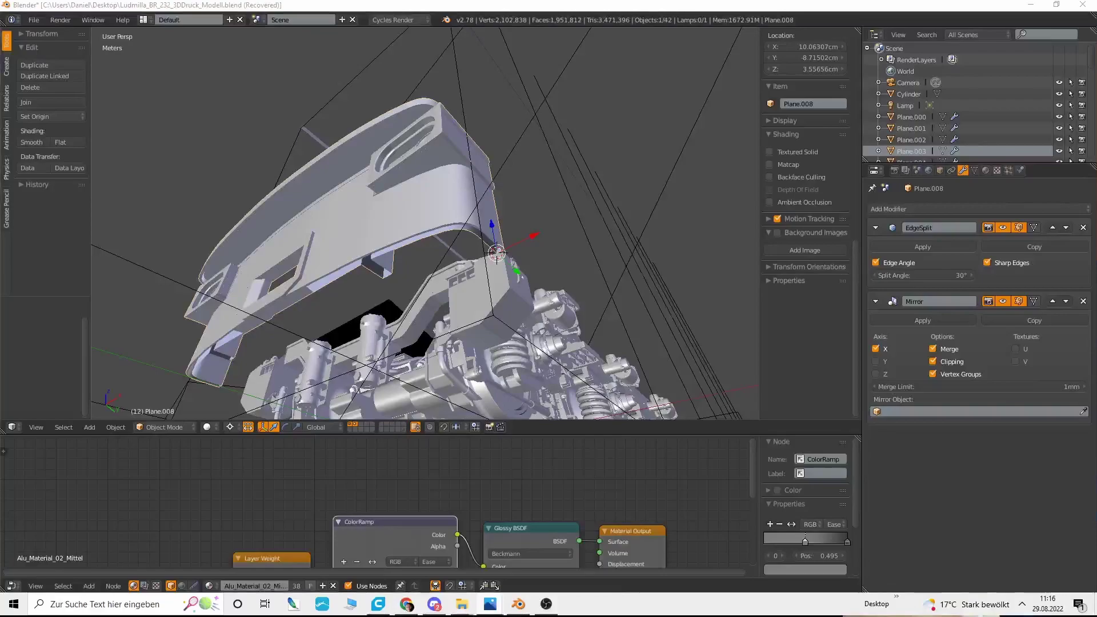
# Step: Move the apron side's lower rear corner vertices about -3.2 mm along Y in the right view to slant the corner
pyautogui.press('Tab')
pyautogui.moveTo(522, 277); pyautogui.dragTo(588, 240, button='middle')
pyautogui.press('z')
pyautogui.press('KP_3')
pyautogui.scroll(6, 603, 235)
pyautogui.press('g')
pyautogui.press('y')
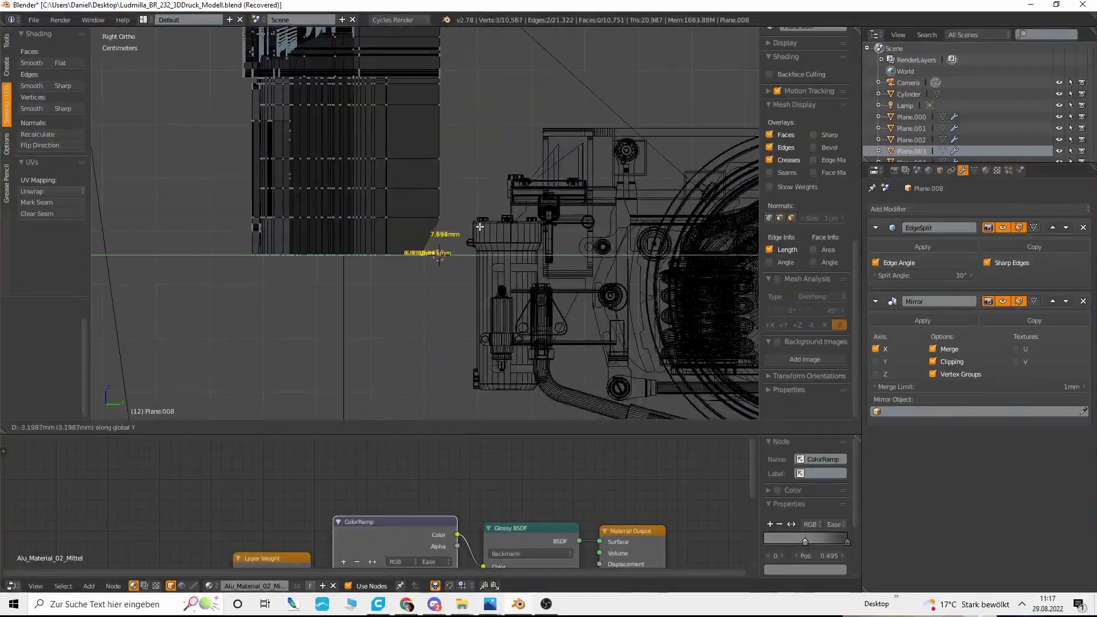
pyautogui.click(479, 227)
pyautogui.press('z')
# Step: Turn off the edge length overlay and move the lower corner vertex 0.461 mm along Z
pyautogui.press('a')
pyautogui.press('a')
pyautogui.scroll(-5, 480, 227)
pyautogui.click(770, 312)
pyautogui.press('g')
pyautogui.press('z')
pyautogui.click(583, 242)
pyautogui.scroll(2, 583, 243)
pyautogui.press('g')
pyautogui.press('z')
pyautogui.press('z')
pyautogui.press('a')
pyautogui.scroll(2, 412, 305)
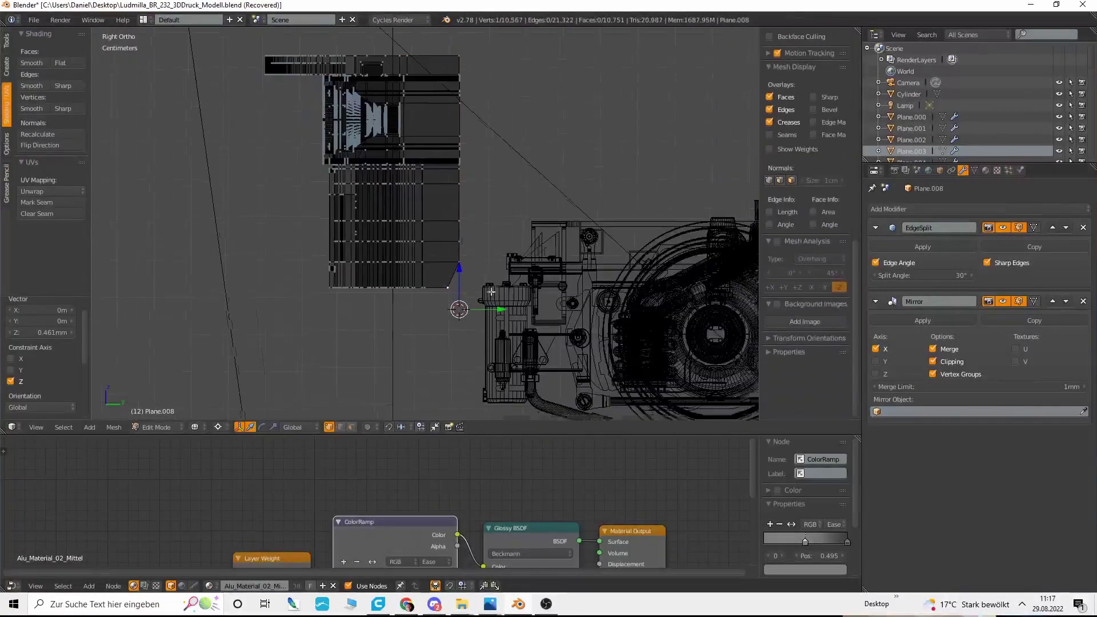
# Step: Create a separate guide edge along the corner's slant by moving its free end 1.853 cm along Y and 3.069 cm along Z
pyautogui.press('l')
pyautogui.press('c')
pyautogui.moveTo(375, 285); pyautogui.dragTo(377, 181, button='middle')
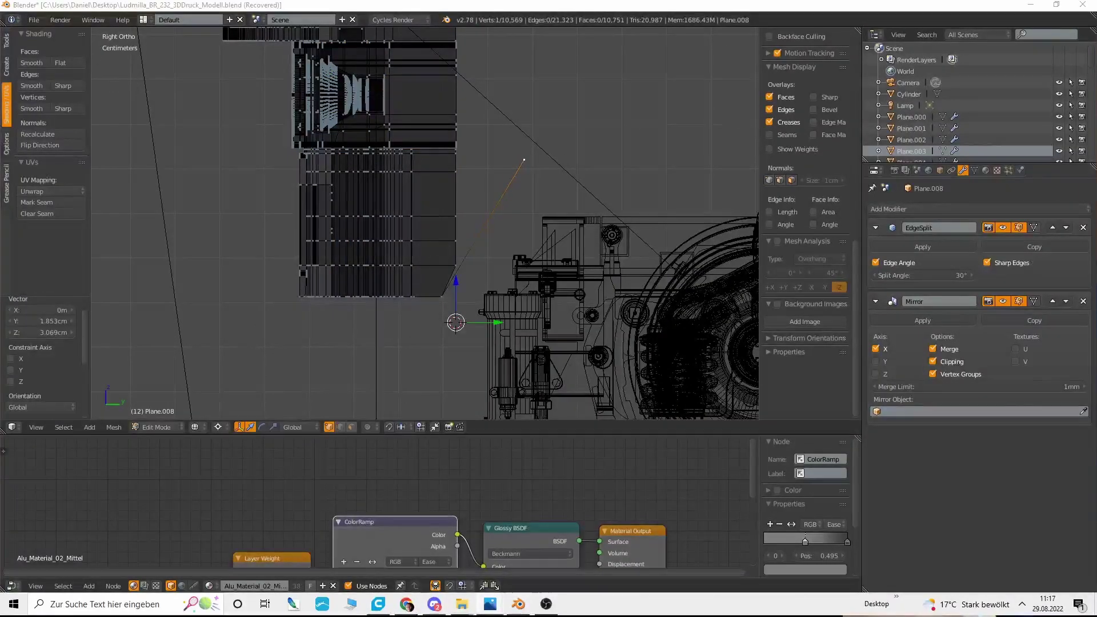
# Step: Select the apron side's rear edge vertices above the slanted corner and move them outward along Y towards the guide edge
pyautogui.press('a')
pyautogui.press('l')
pyautogui.press('c')
pyautogui.moveTo(348, 172); pyautogui.dragTo(352, 257, button='middle')
pyautogui.scroll(6, 475, 286)
pyautogui.press('g')
pyautogui.press('y')
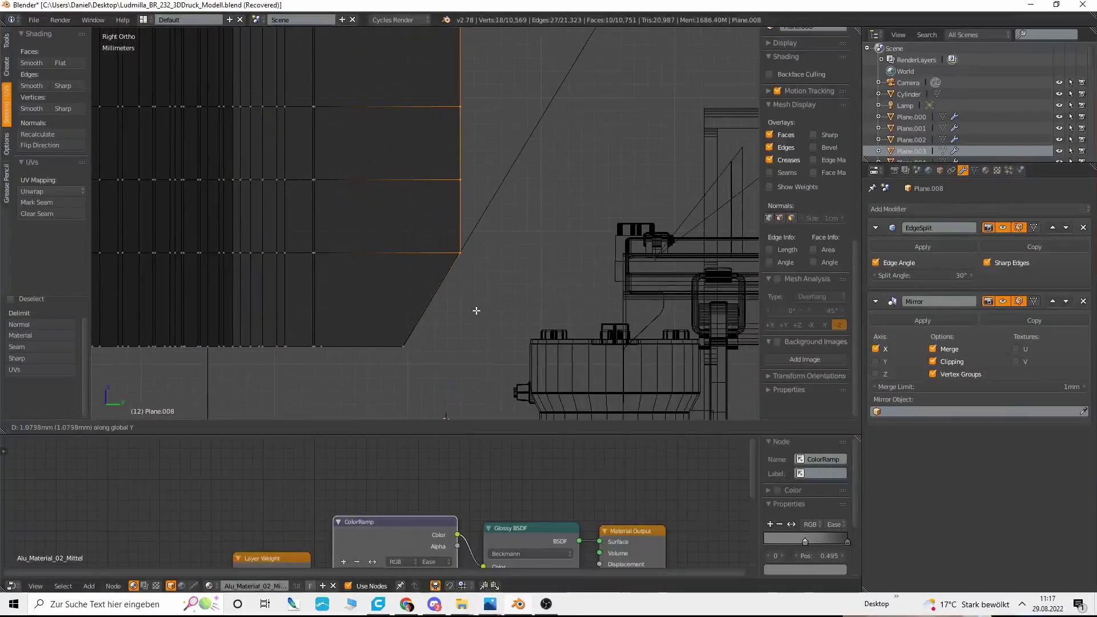
pyautogui.click(472, 311)
pyautogui.press('g')
pyautogui.press('y')
pyautogui.click(636, 306)
# Step: Align the remaining rear edge vertices with the guide edge along Y, shifting the last one by -1.22 mm
pyautogui.press('g')
pyautogui.press('y')
pyautogui.keyDown('shift'); pyautogui.moveTo(492, 295); pyautogui.dragTo(453, 331, button='middle'); pyautogui.keyUp('shift')
pyautogui.press('c')
pyautogui.middleClick(417, 292)
pyautogui.press('g')
pyautogui.press('y')
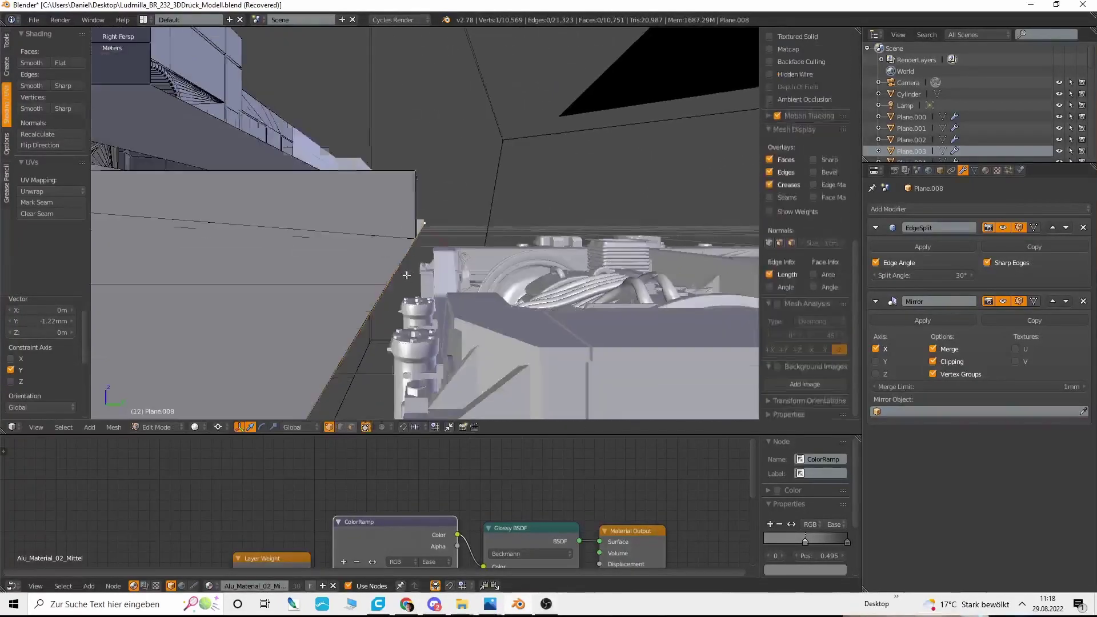
# Step: Add two loop cuts across the apron's side wall along the slanted rear edge
pyautogui.press('w')
pyautogui.click(394, 212)
pyautogui.scroll(1, 468, 300)
pyautogui.click(468, 300)
pyautogui.press('KP_1')
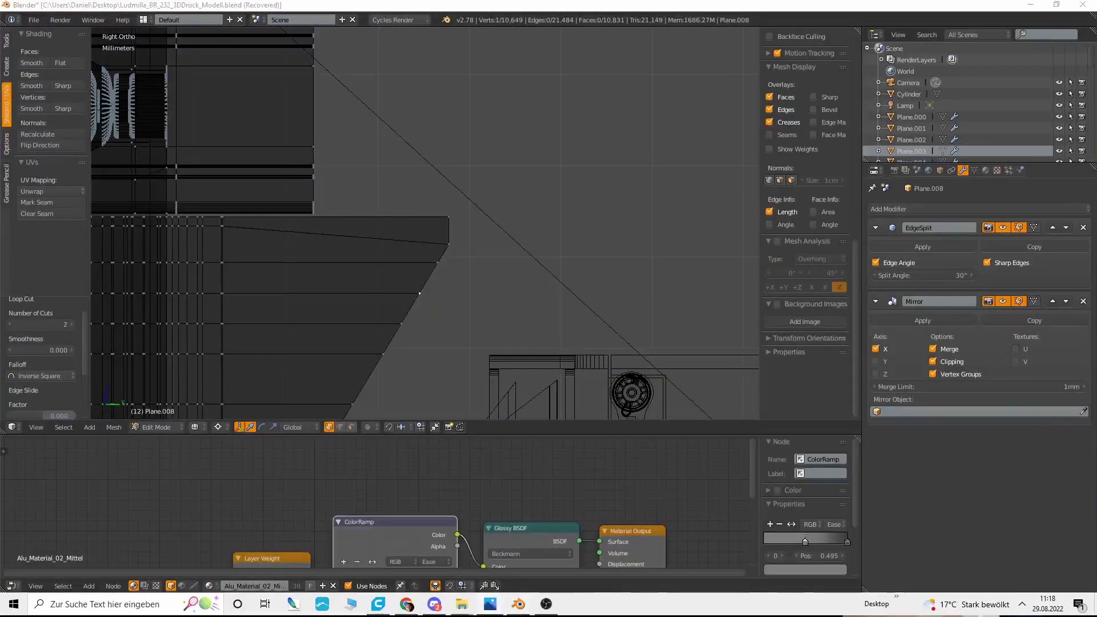